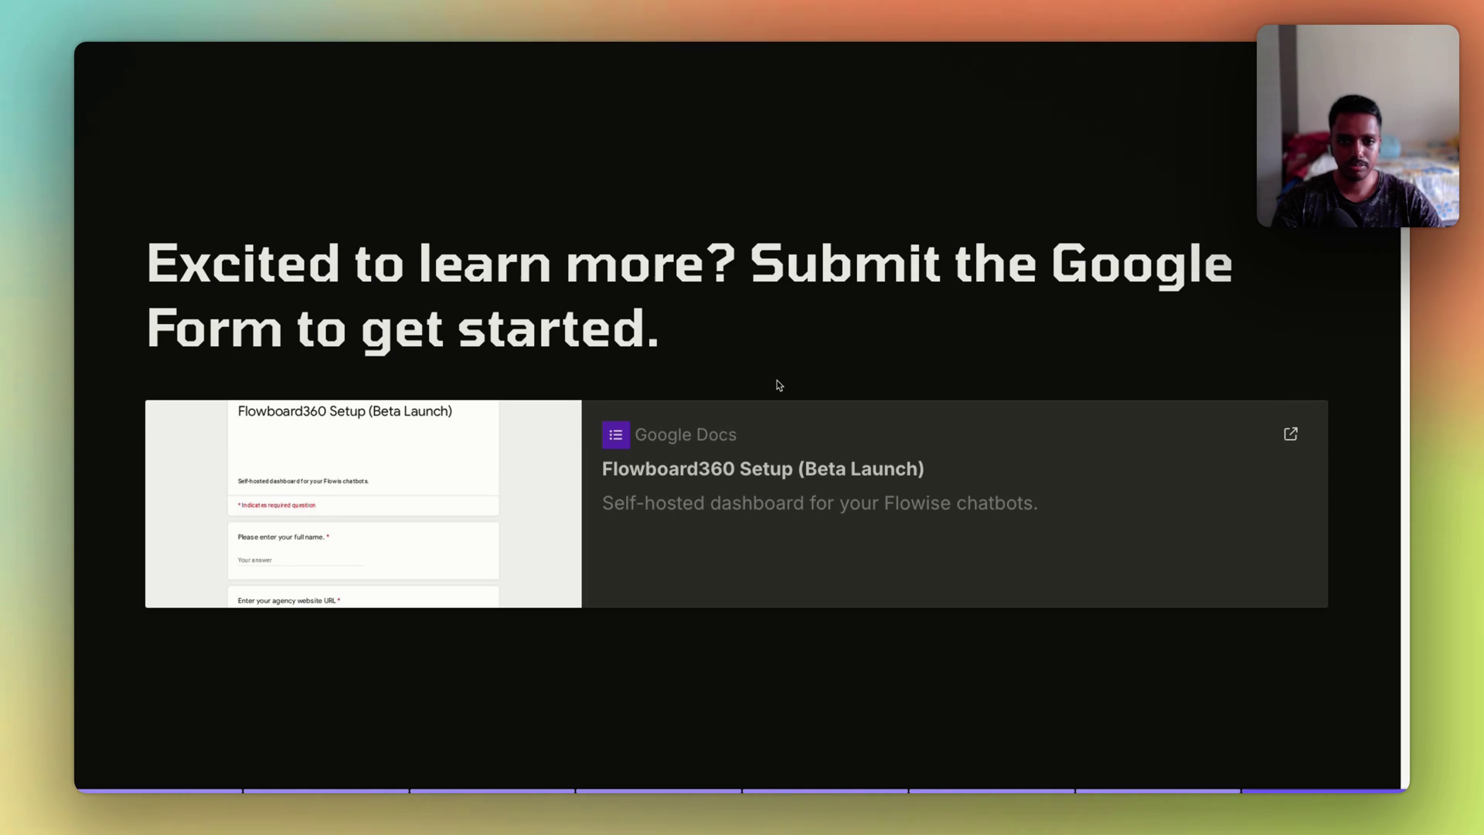
Step: Exit Gamma's full-screen presentation back to the Flowboard360 document editor
{"action": "key", "text": "Escape"}
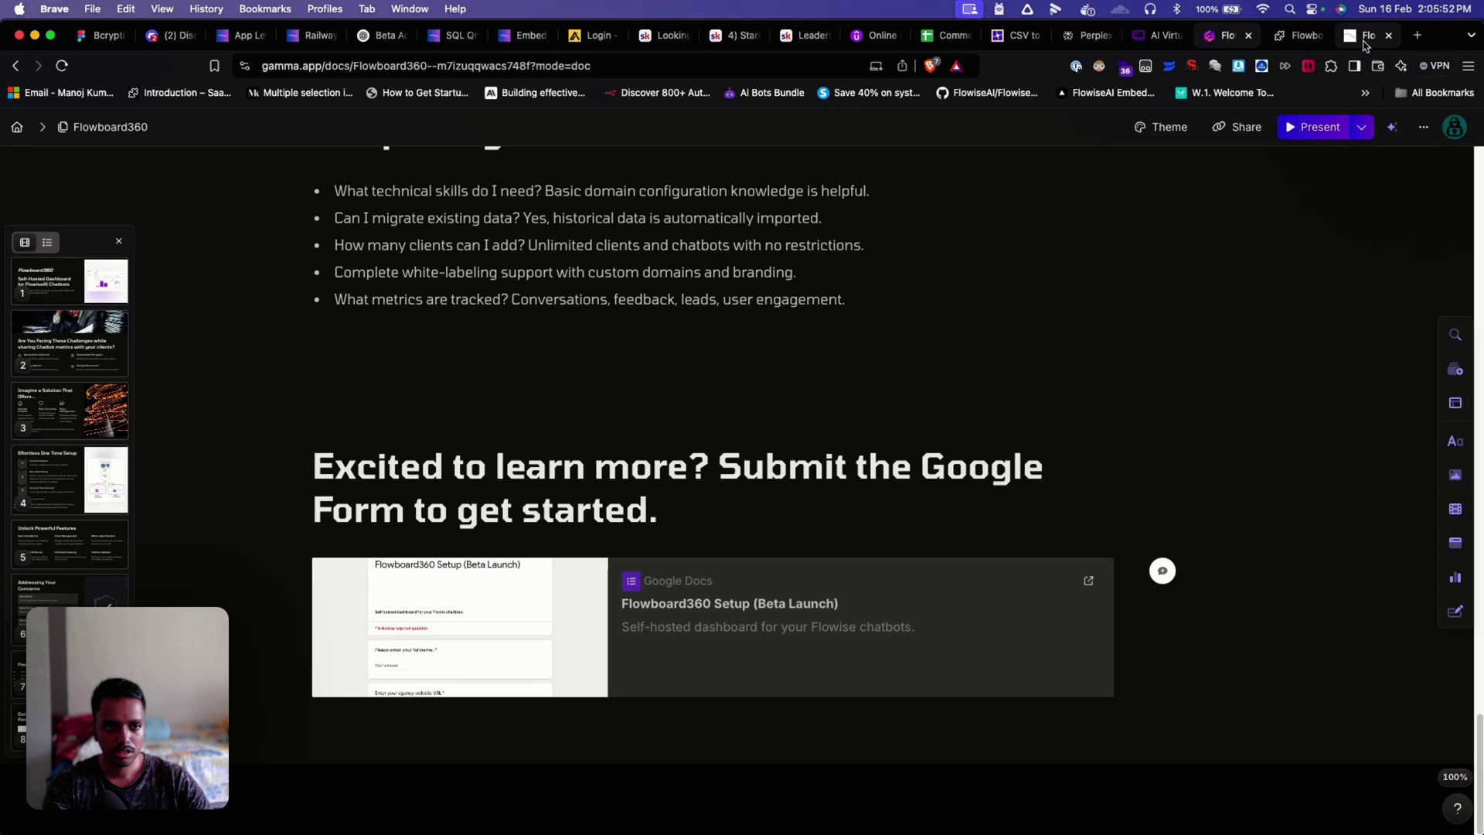
Step: Switch to the Flowboard360 dashboard and log out of the agency account from the avatar menu
{"action": "left_click", "coordinate": [1322, 75]}
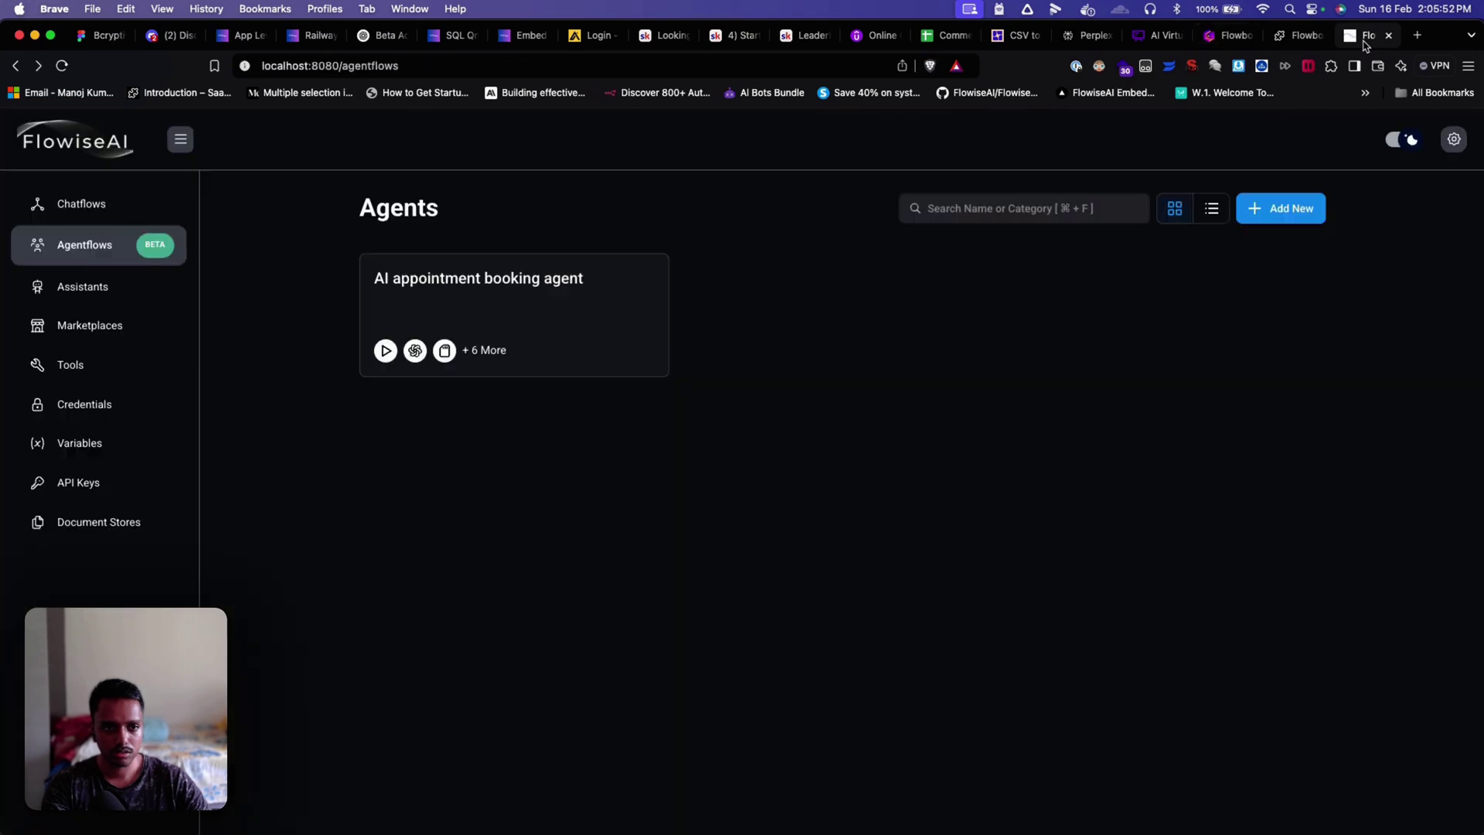
{"action": "left_click", "coordinate": [1305, 36]}
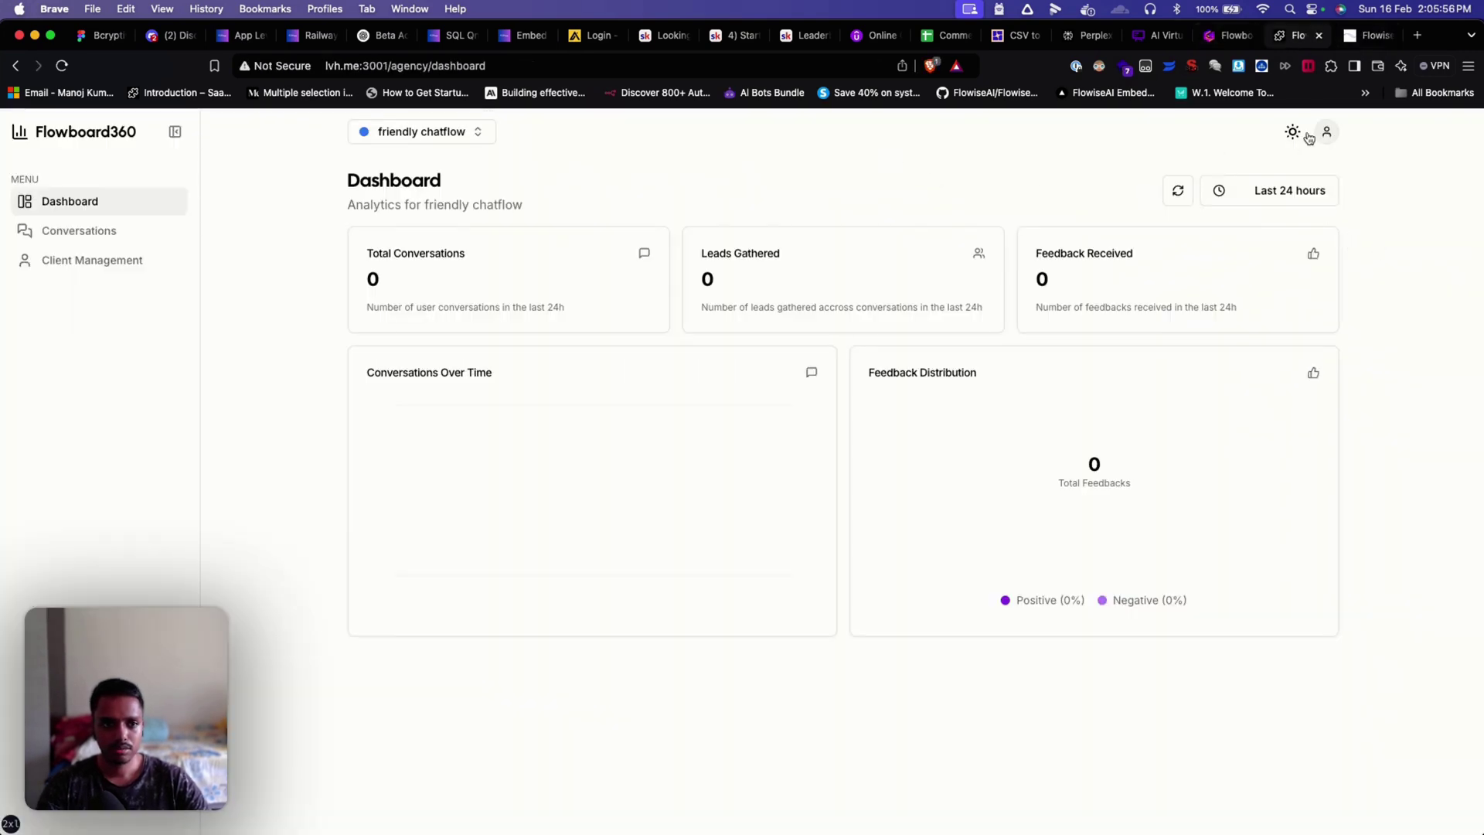
{"action": "left_click", "coordinate": [1327, 133]}
{"action": "left_click", "coordinate": [1227, 244]}
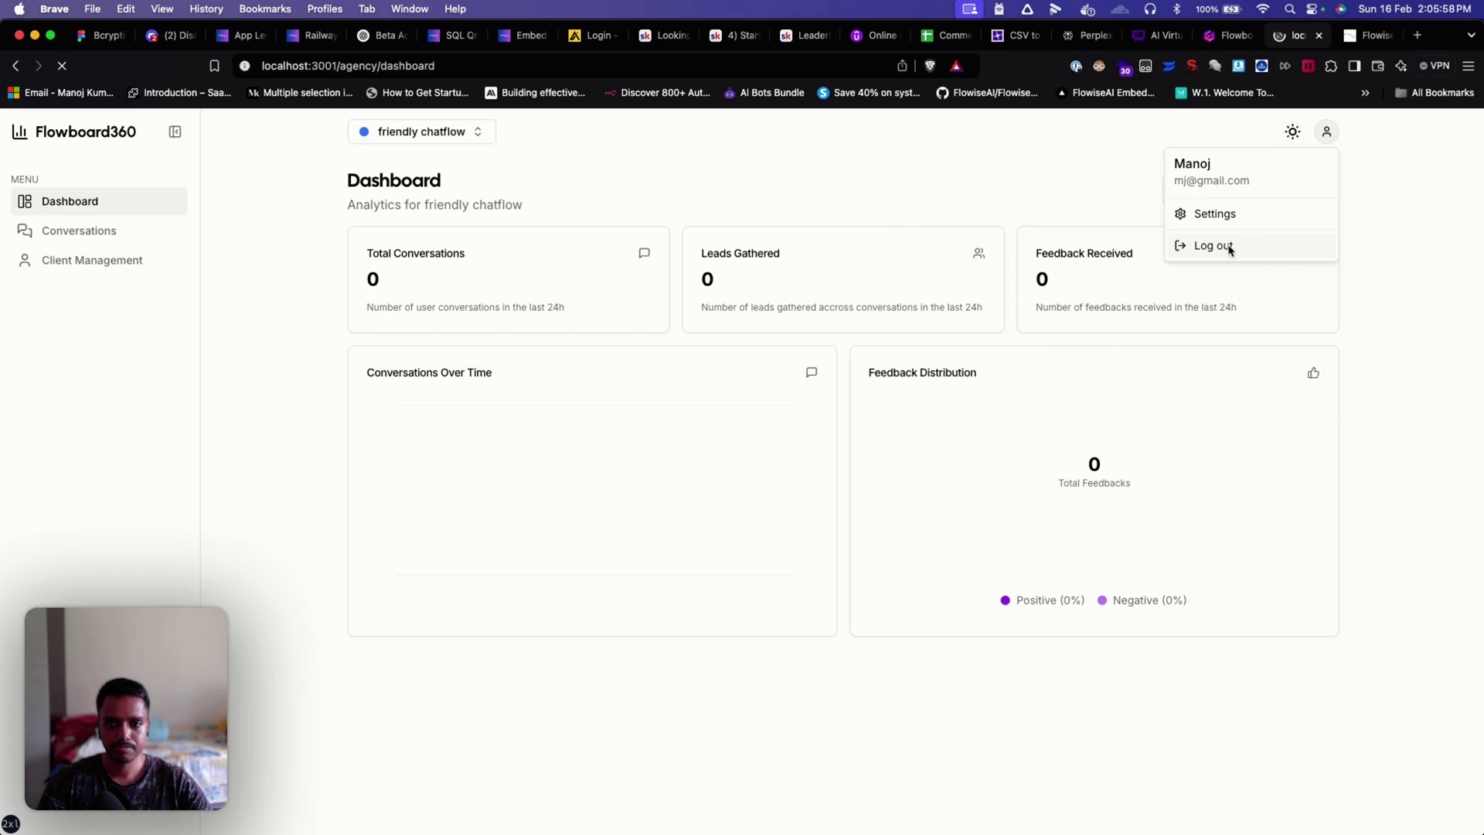
{"action": "left_click", "coordinate": [1327, 133]}
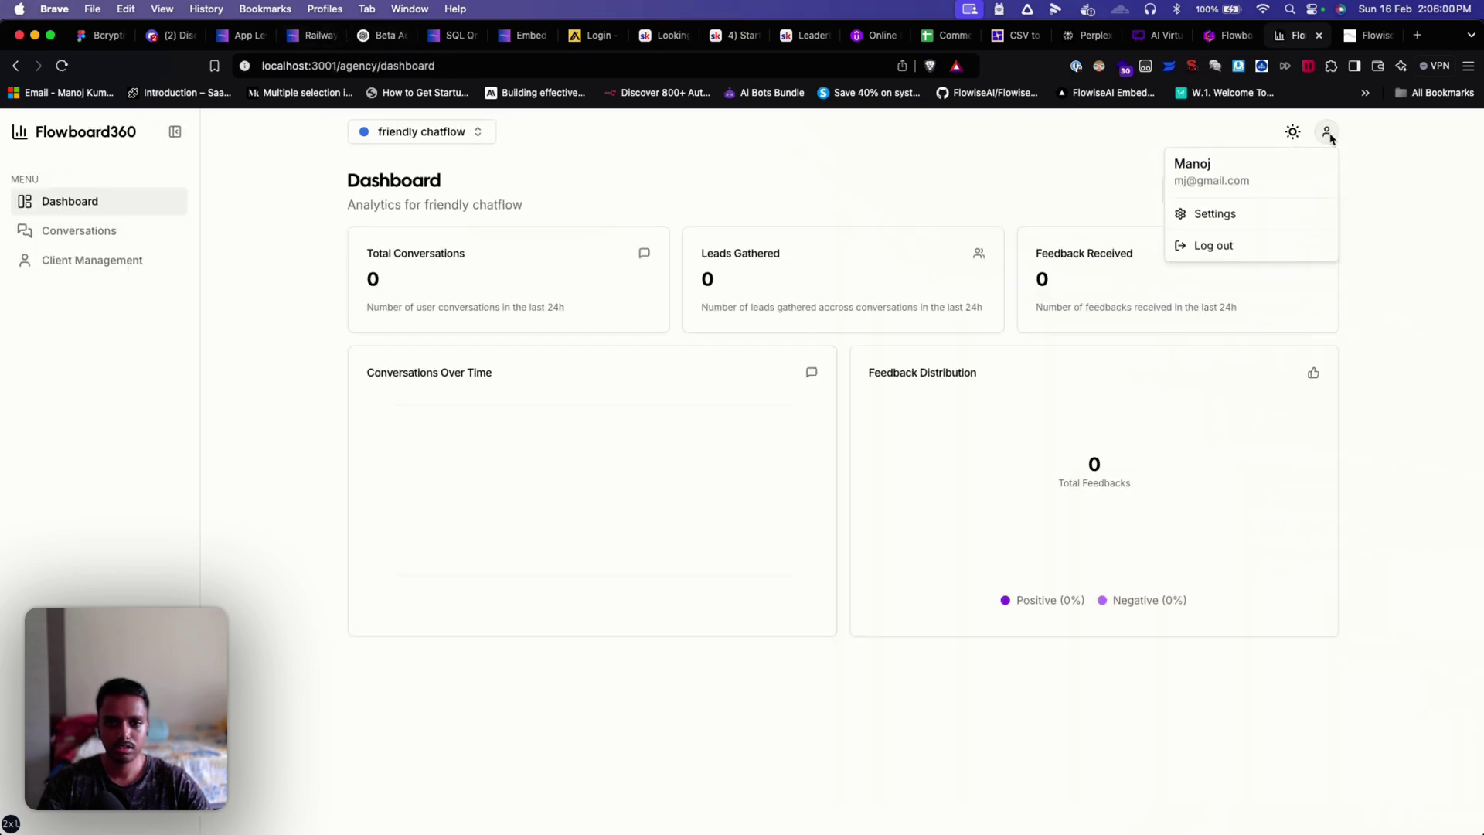
{"action": "left_click", "coordinate": [1259, 249]}
Step: Sign in to Flowboard360 with the agency account's email and password
{"action": "left_click", "coordinate": [684, 463]}
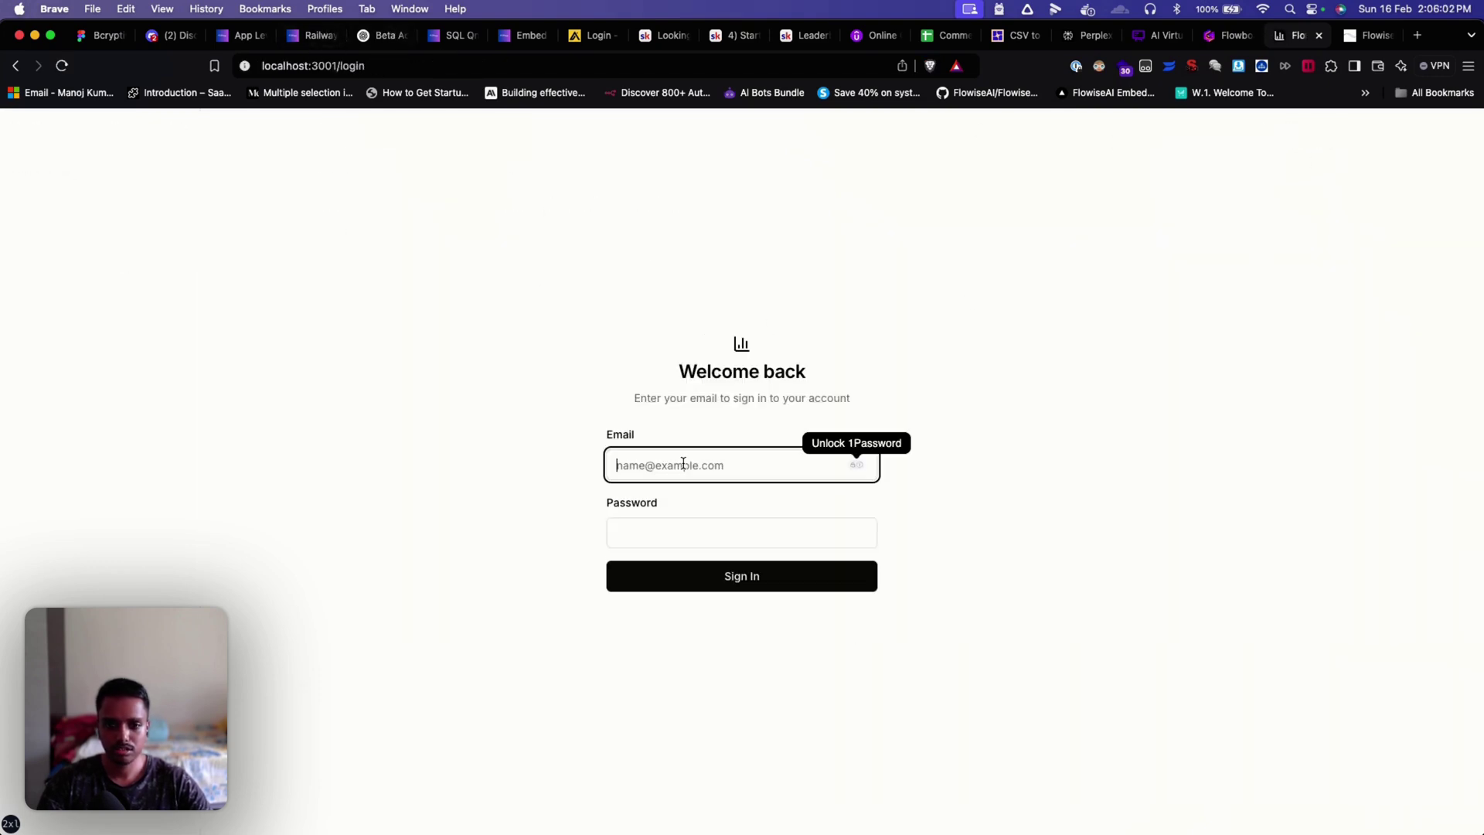
{"action": "left_click", "coordinate": [441, 277]}
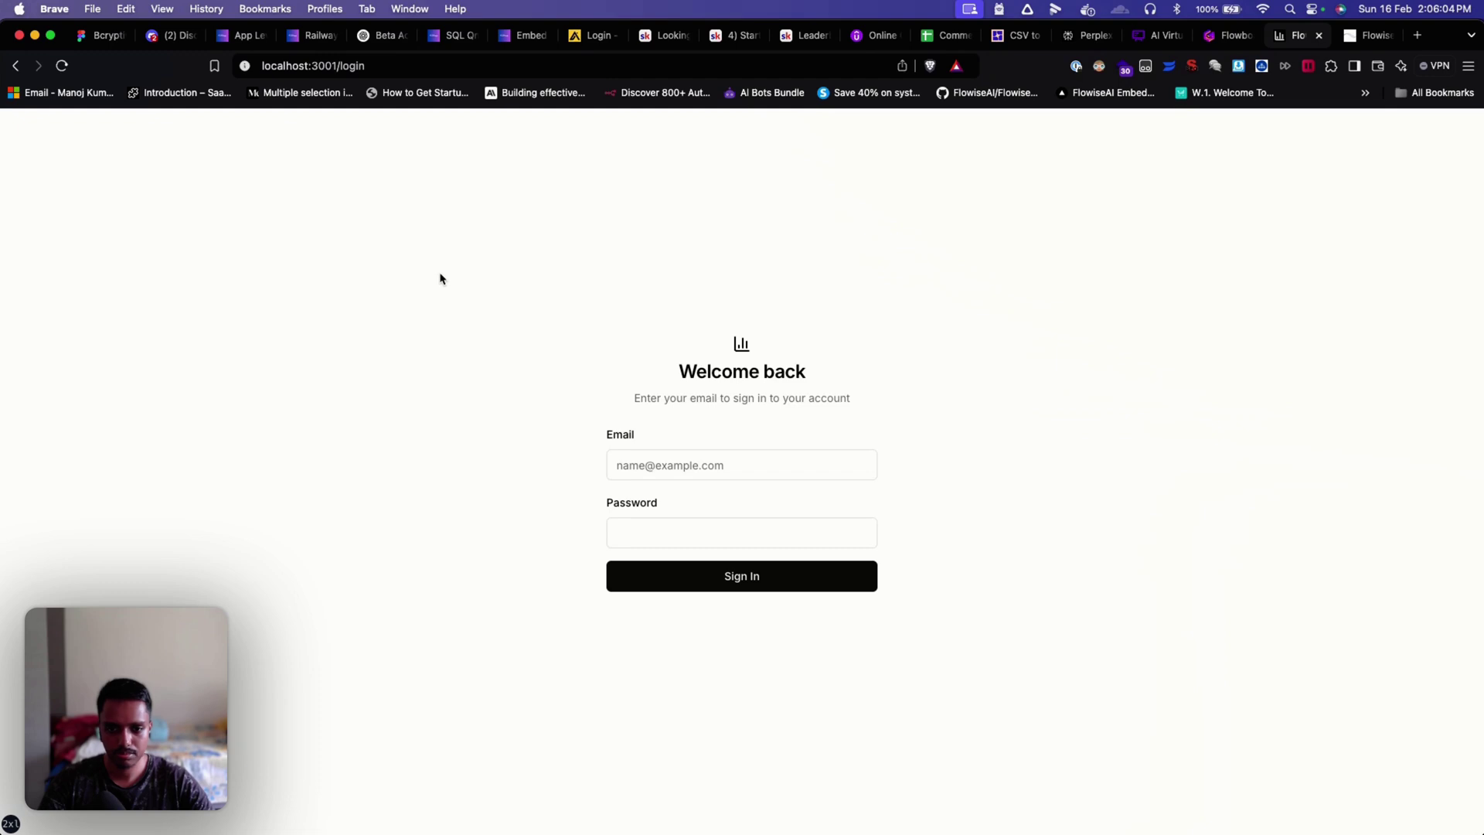
{"action": "left_click", "coordinate": [703, 471]}
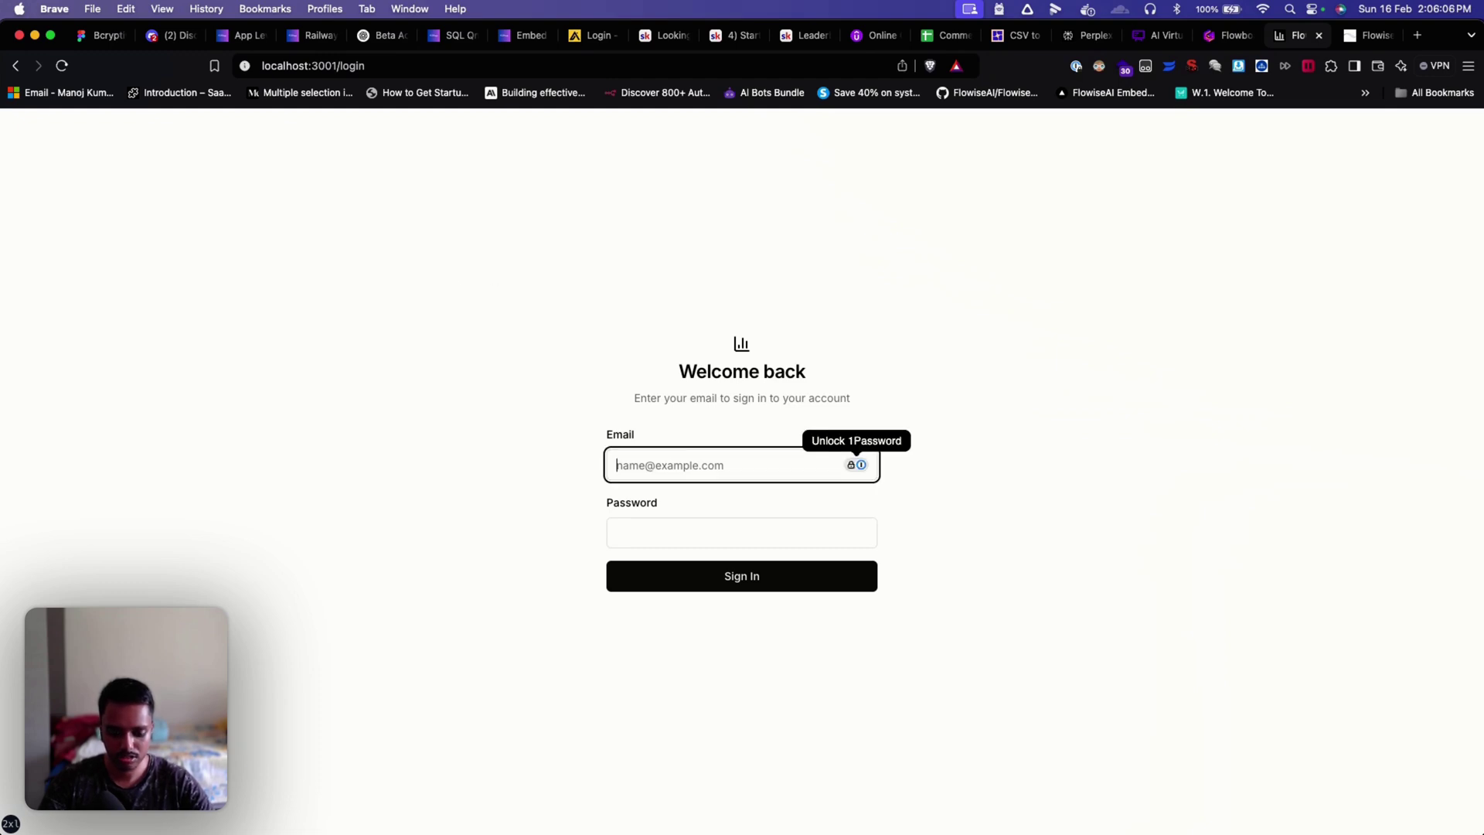
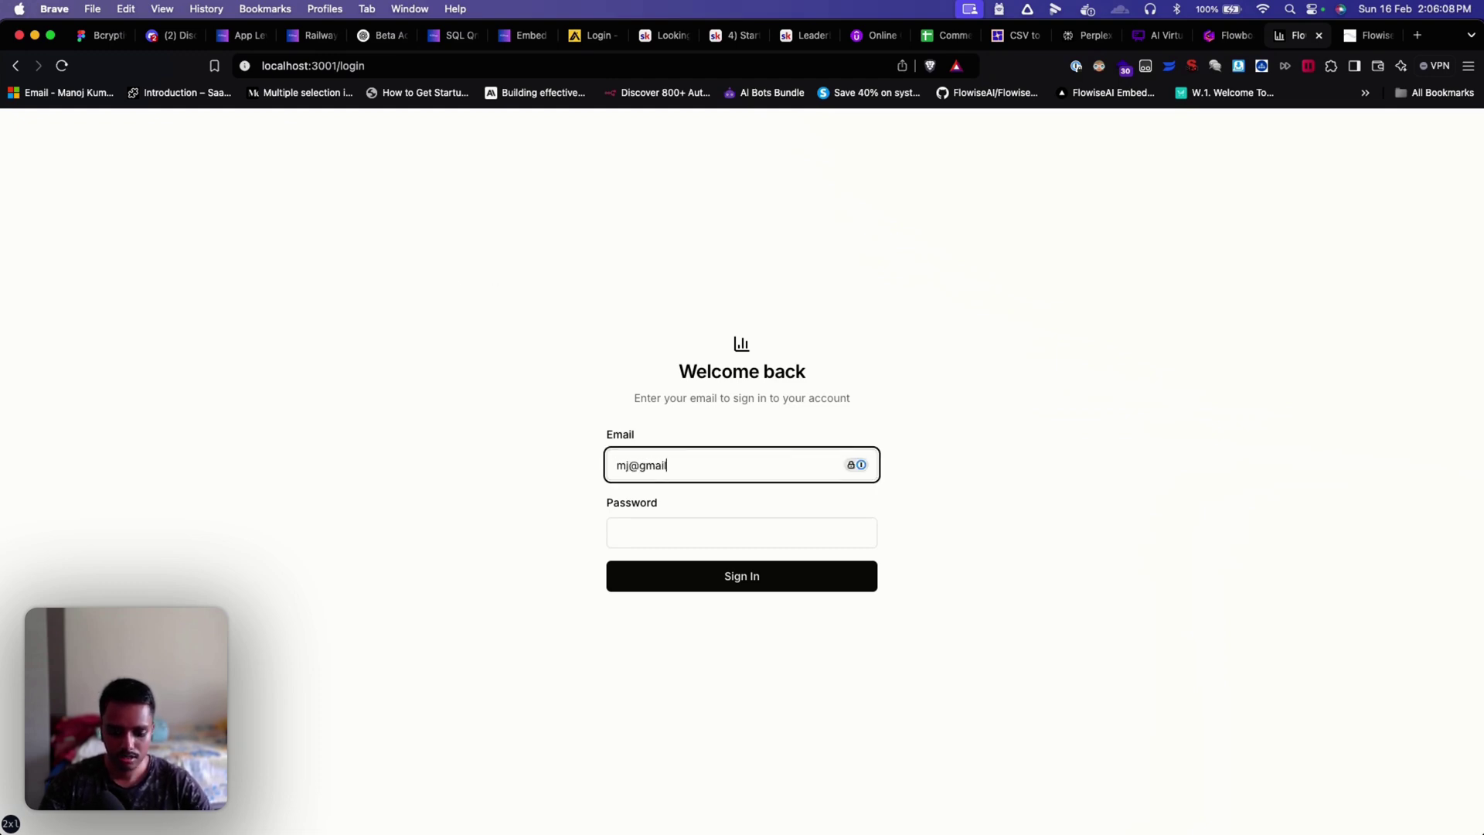
{"action": "key", "text": "Tab"}
{"action": "type", "text": "passw"}
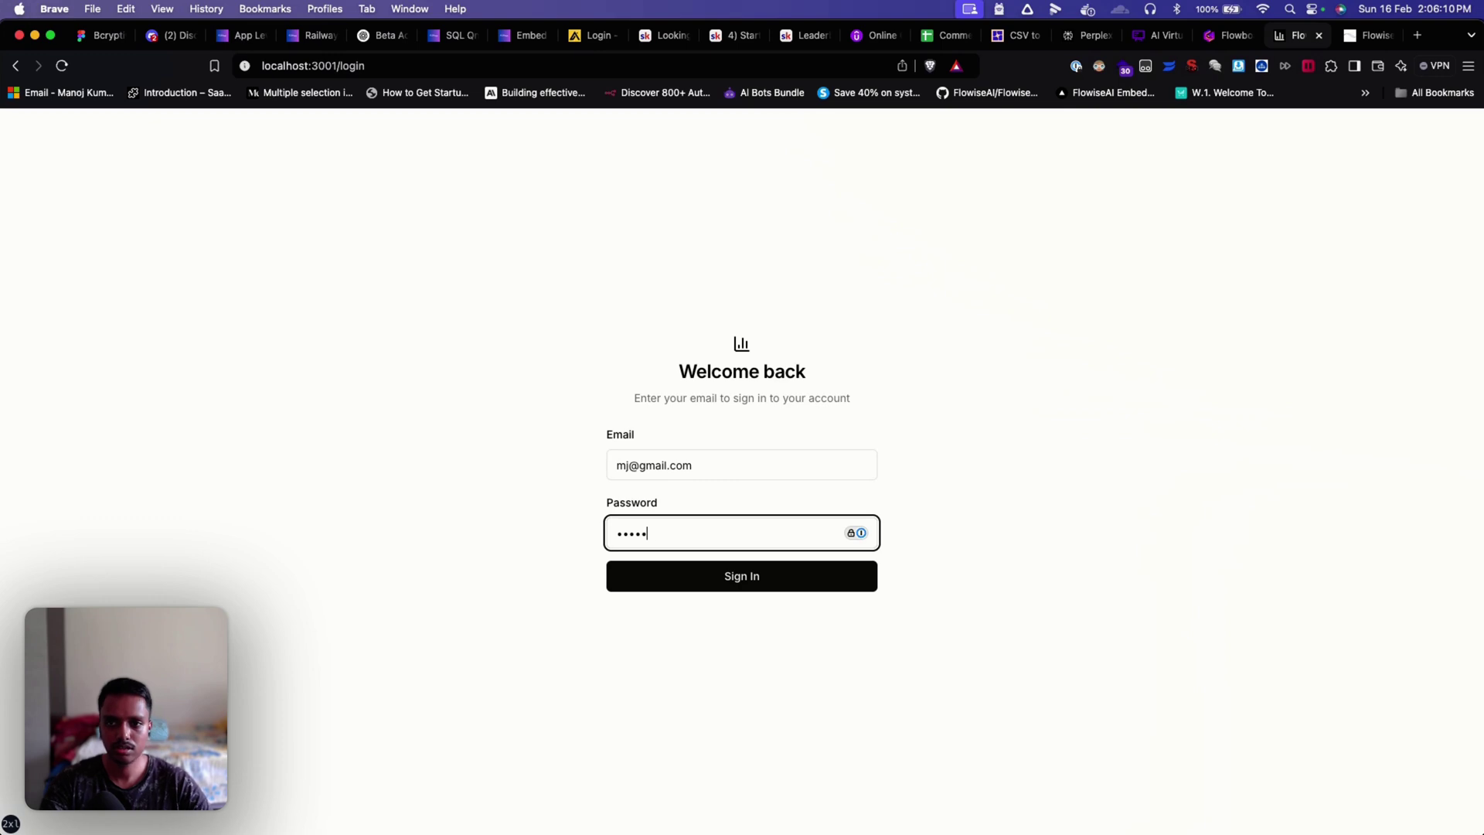
{"action": "type", "text": "ord"}
{"action": "key", "text": "Return"}
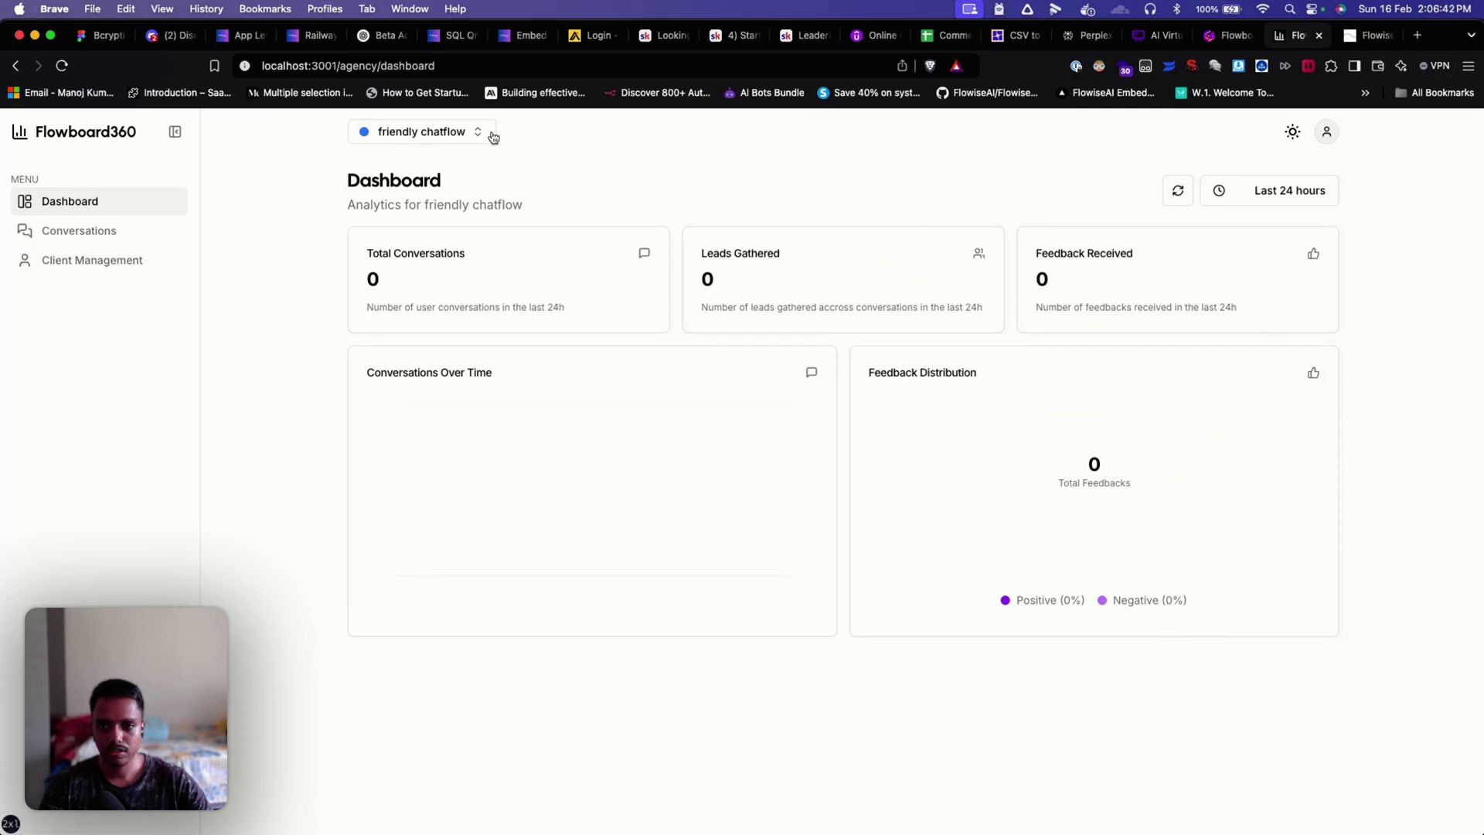
Step: Switch the dashboard analytics from friendly chatflow to Appointment Bot
{"action": "left_click", "coordinate": [455, 133]}
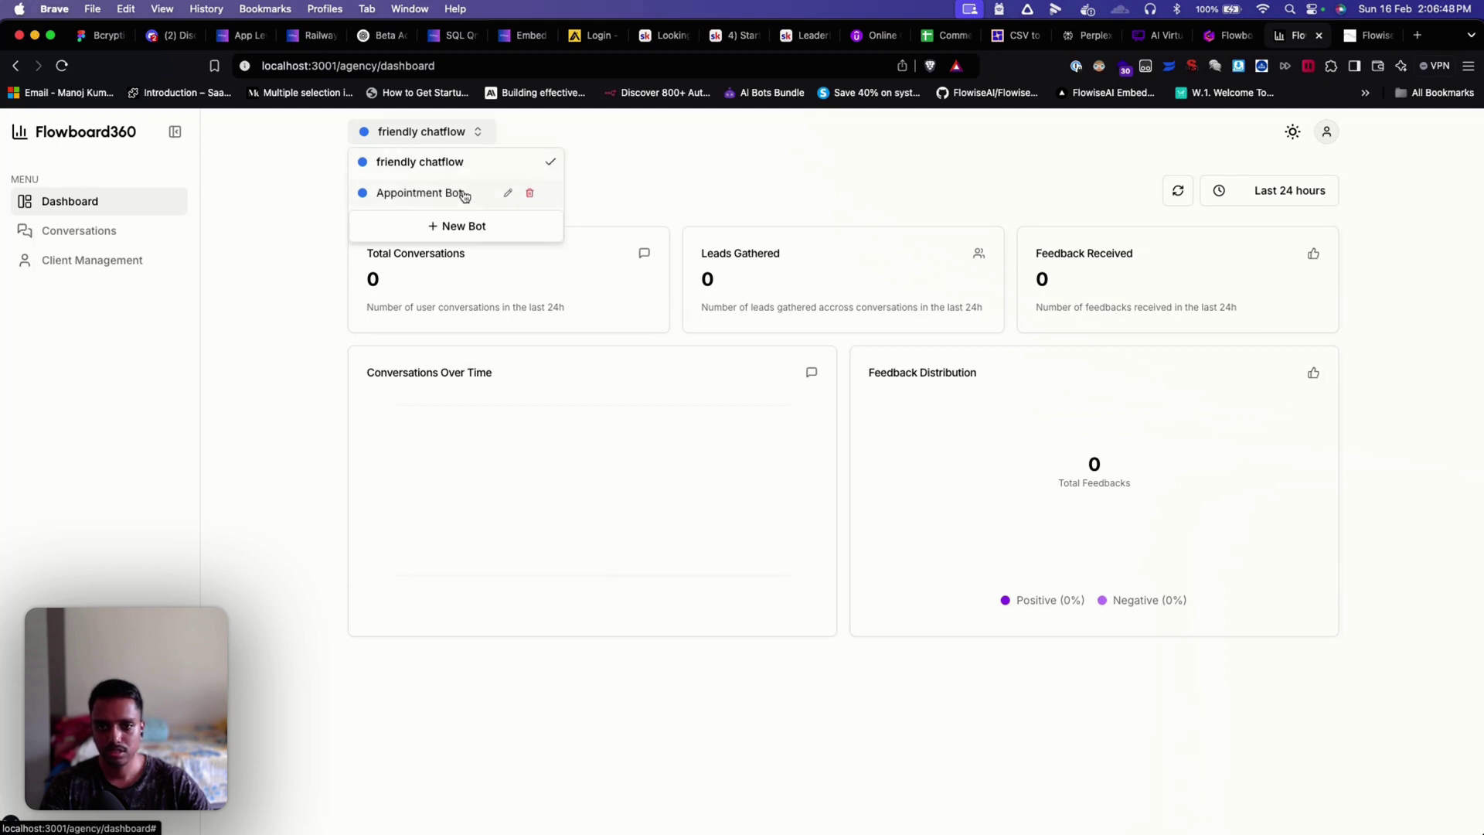
{"action": "left_click", "coordinate": [464, 189]}
{"action": "left_click", "coordinate": [457, 142]}
{"action": "left_click", "coordinate": [453, 163]}
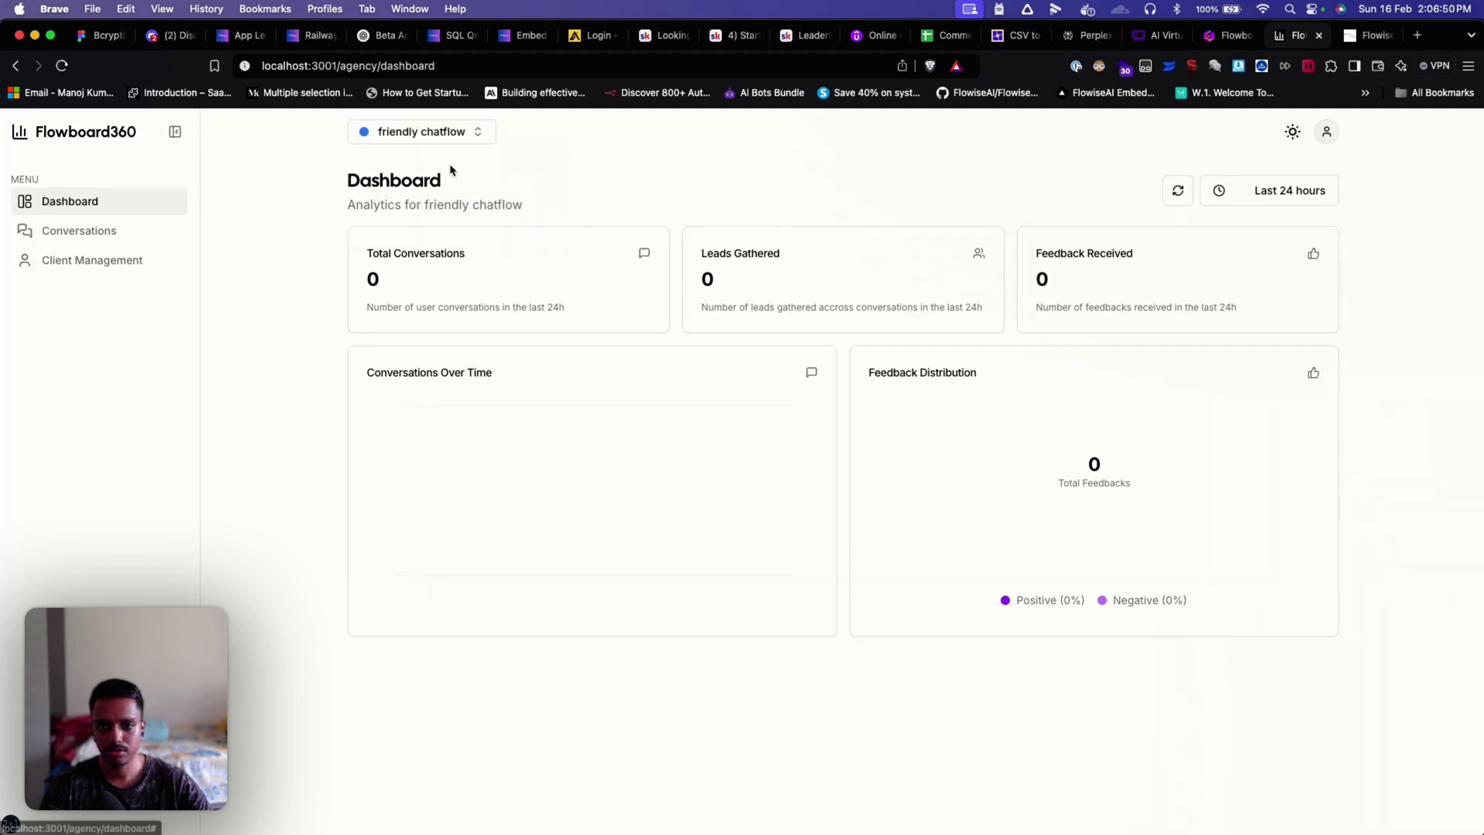
{"action": "left_click", "coordinate": [456, 139]}
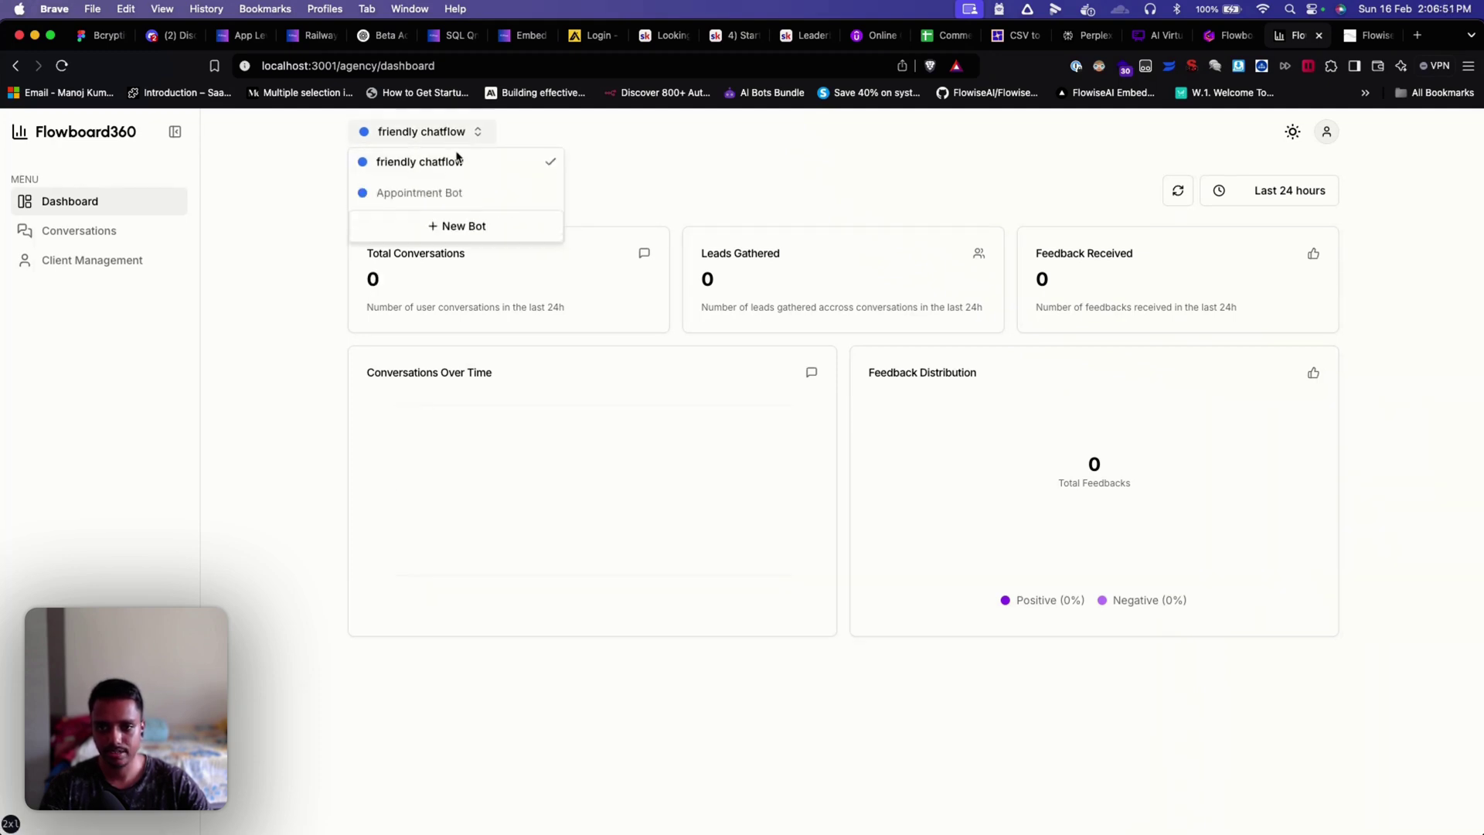
{"action": "left_click", "coordinate": [451, 192]}
{"action": "left_click", "coordinate": [464, 139]}
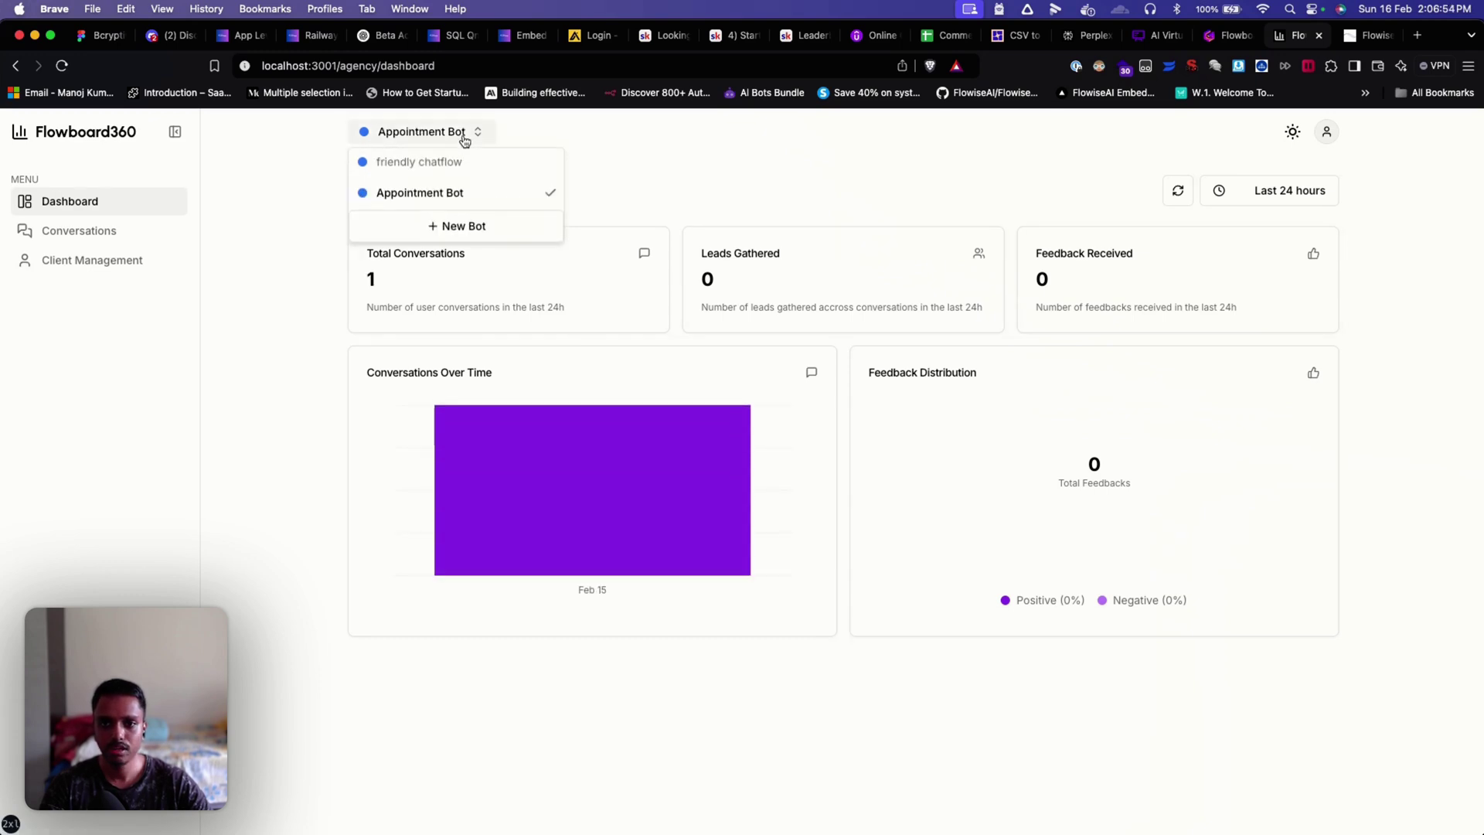
{"action": "left_click", "coordinate": [455, 162]}
{"action": "left_click", "coordinate": [455, 137]}
{"action": "left_click", "coordinate": [451, 192]}
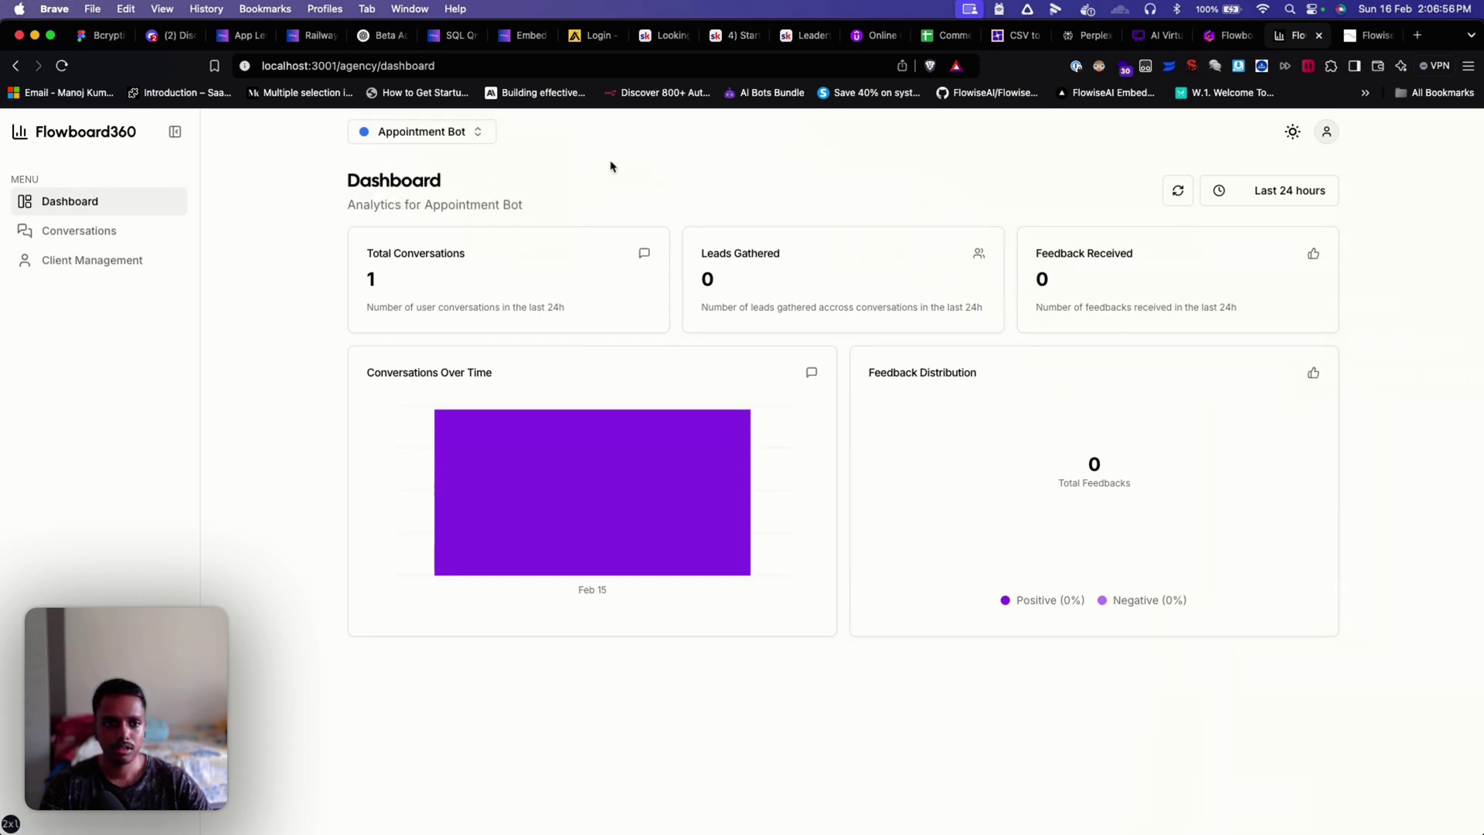
Step: Try the dark colour theme, then restore the light theme
{"action": "left_click", "coordinate": [1292, 138]}
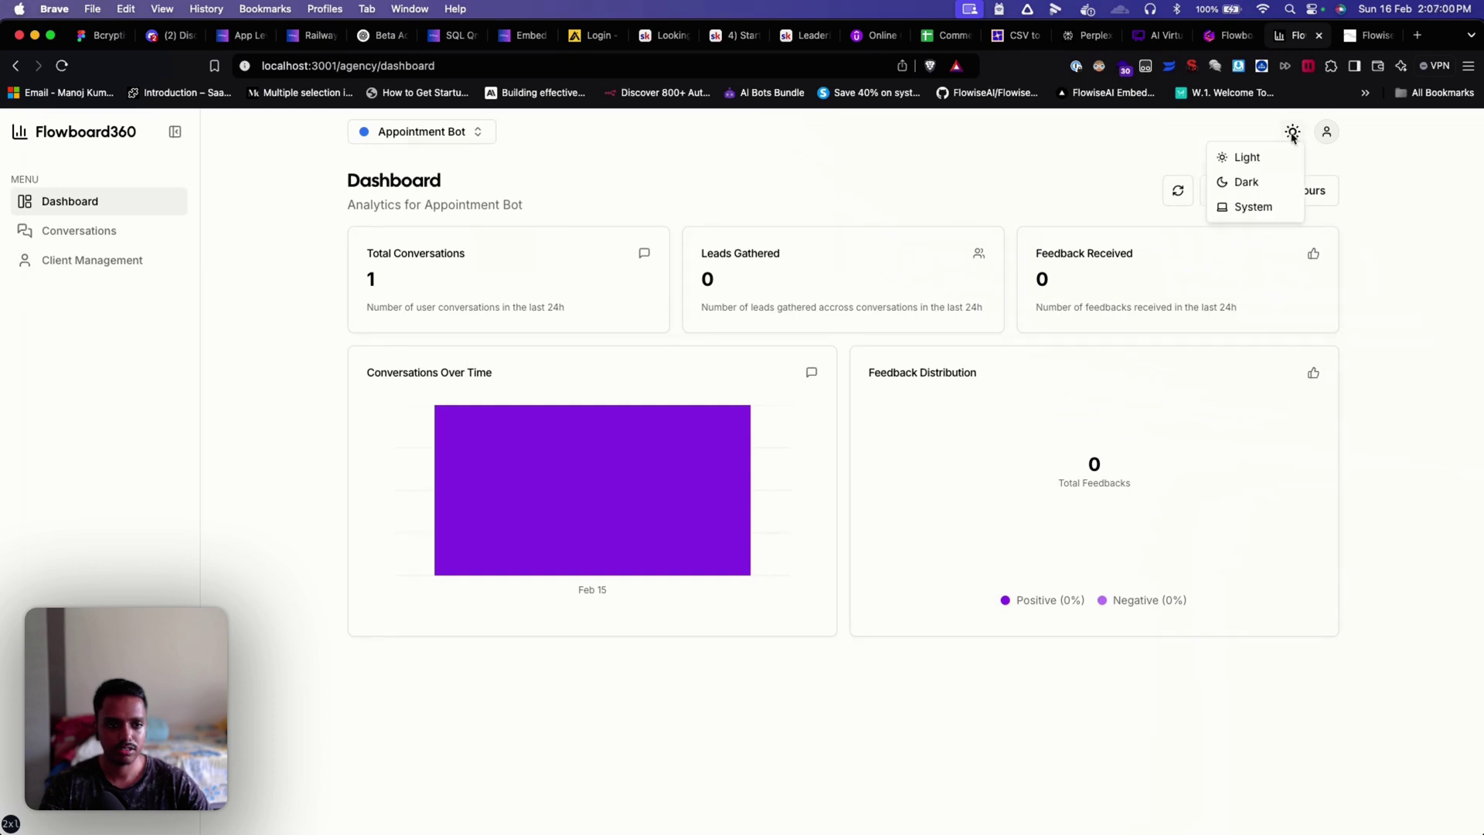
{"action": "left_click", "coordinate": [1256, 165]}
{"action": "left_click", "coordinate": [1292, 132]}
{"action": "left_click", "coordinate": [1273, 169]}
{"action": "left_click", "coordinate": [1292, 132]}
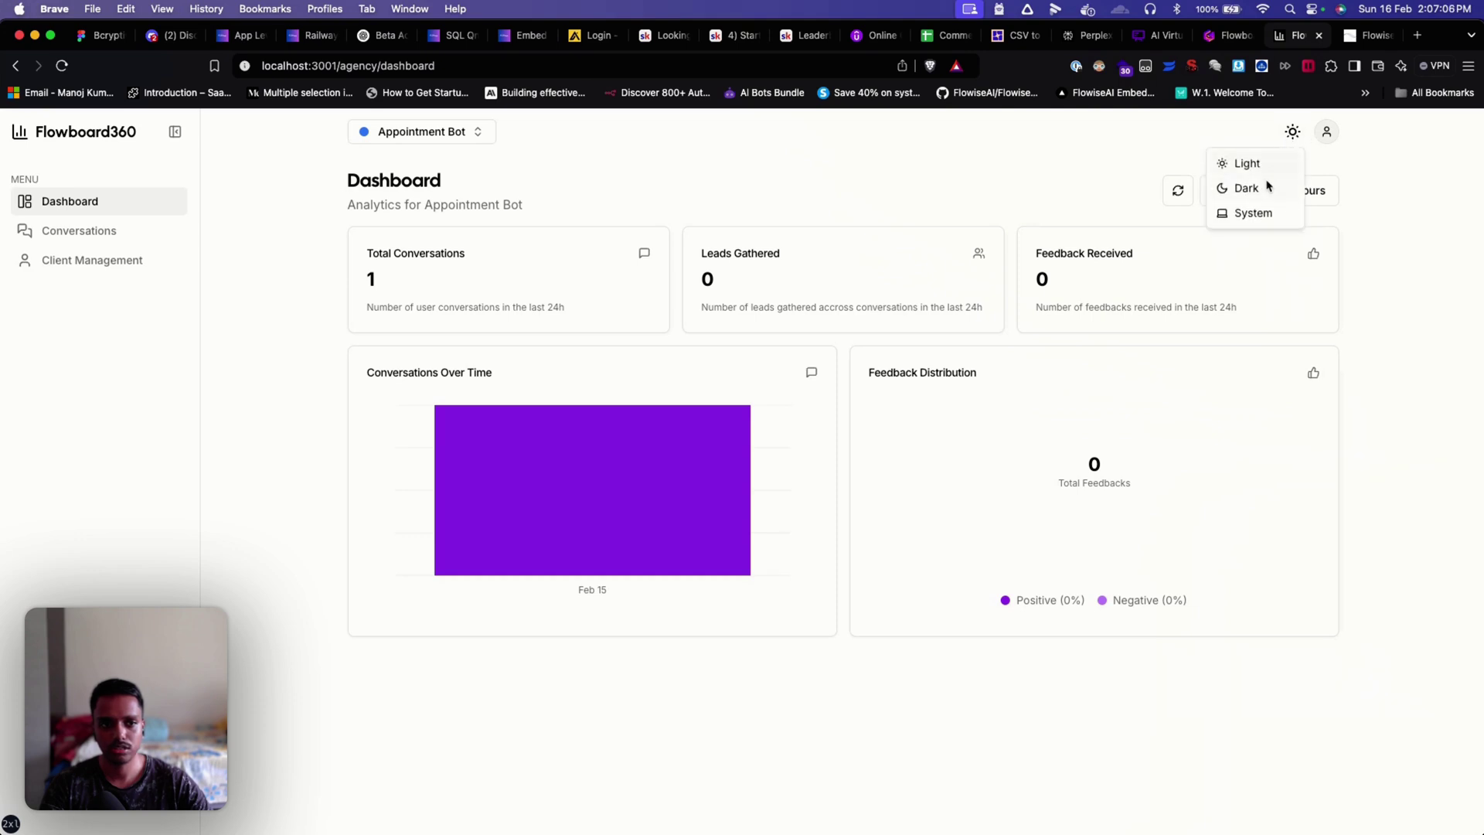
{"action": "left_click", "coordinate": [1268, 186]}
{"action": "left_click", "coordinate": [1292, 132]}
{"action": "left_click", "coordinate": [1275, 165]}
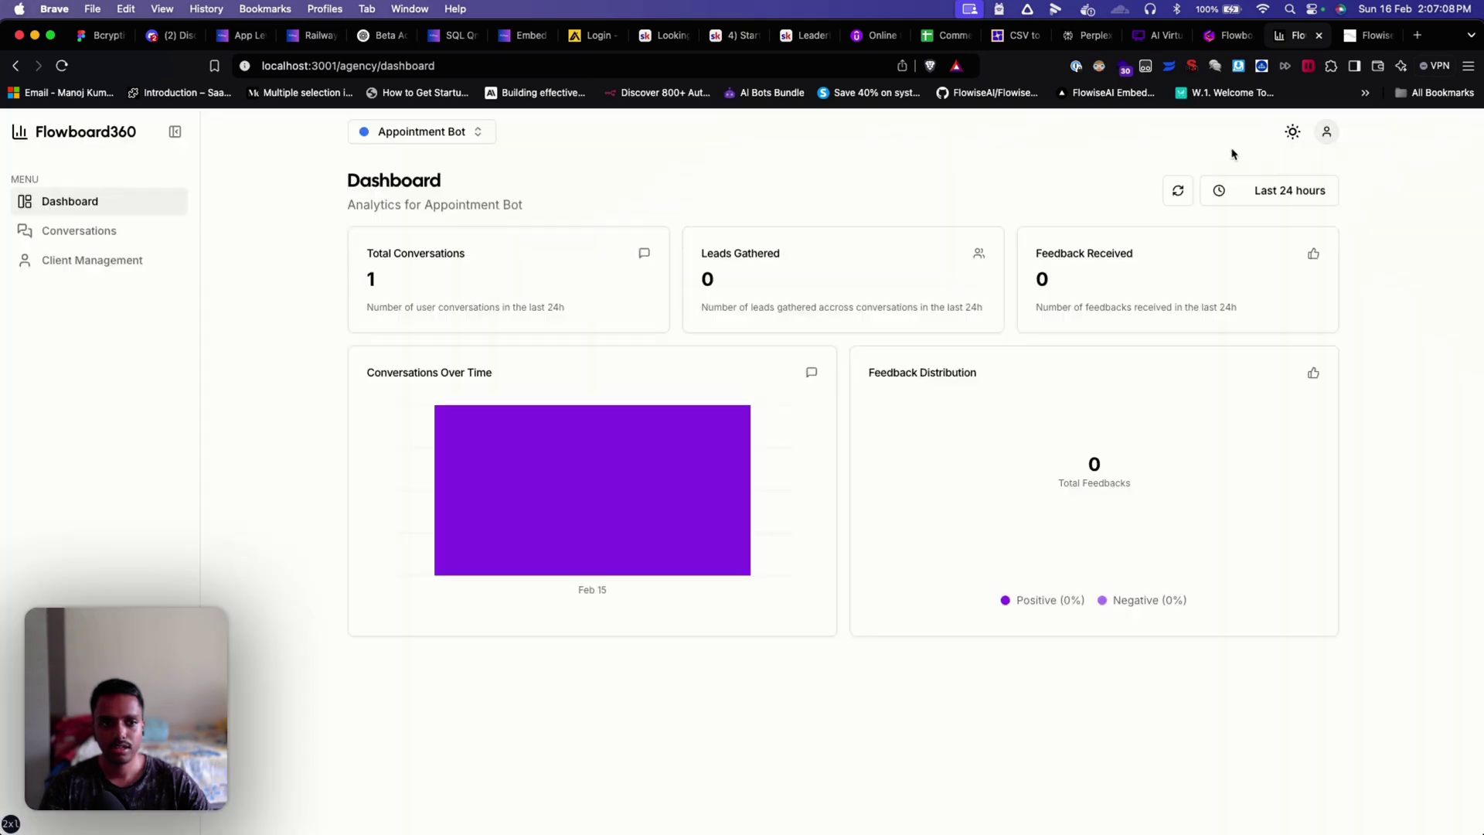
Step: Visit the account Settings page, then return to the Dashboard analytics
{"action": "left_click", "coordinate": [1326, 132]}
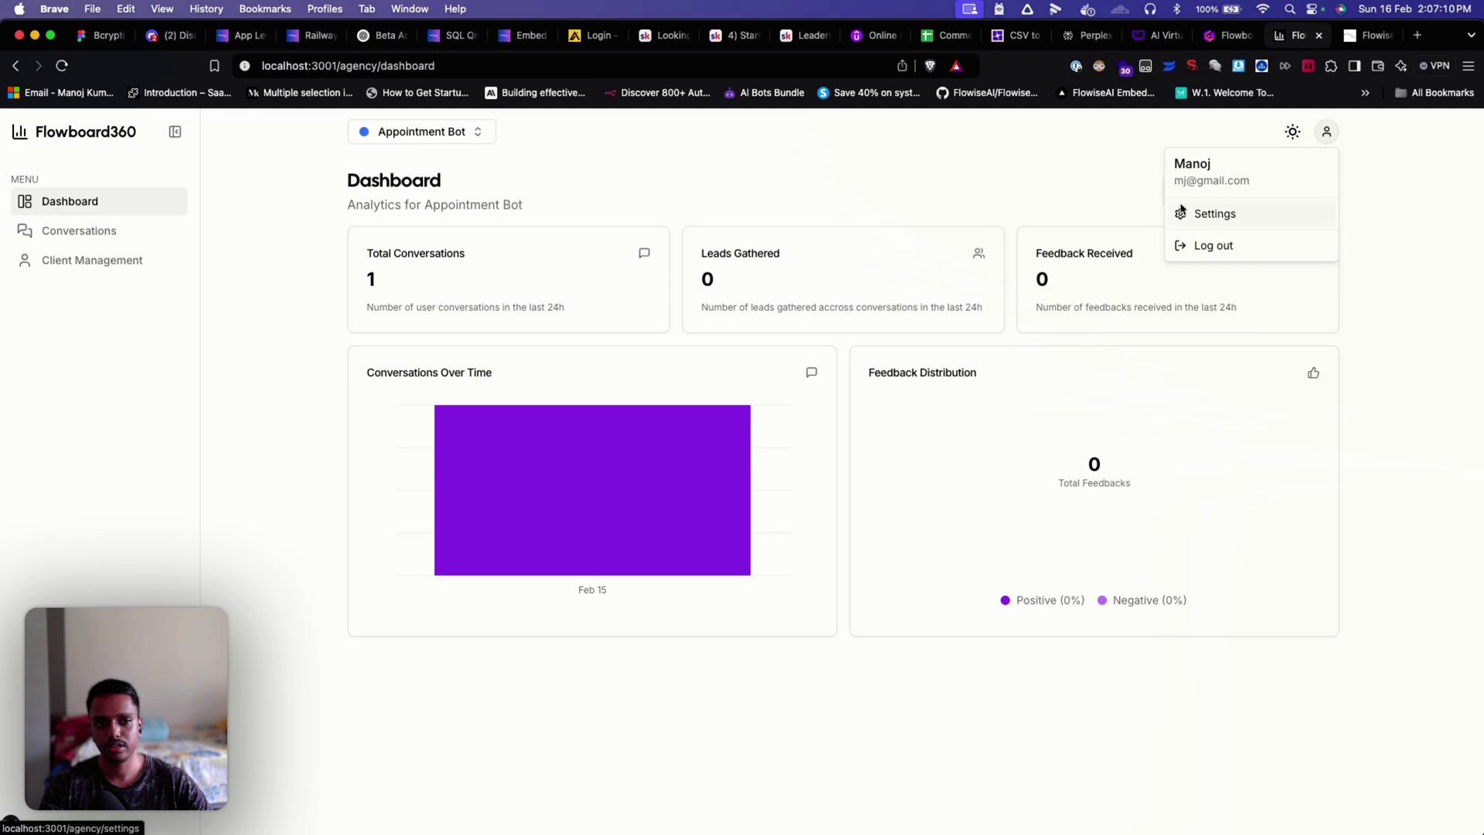
{"action": "left_click", "coordinate": [1096, 146]}
{"action": "left_click", "coordinate": [1325, 133]}
{"action": "left_click", "coordinate": [1230, 216]}
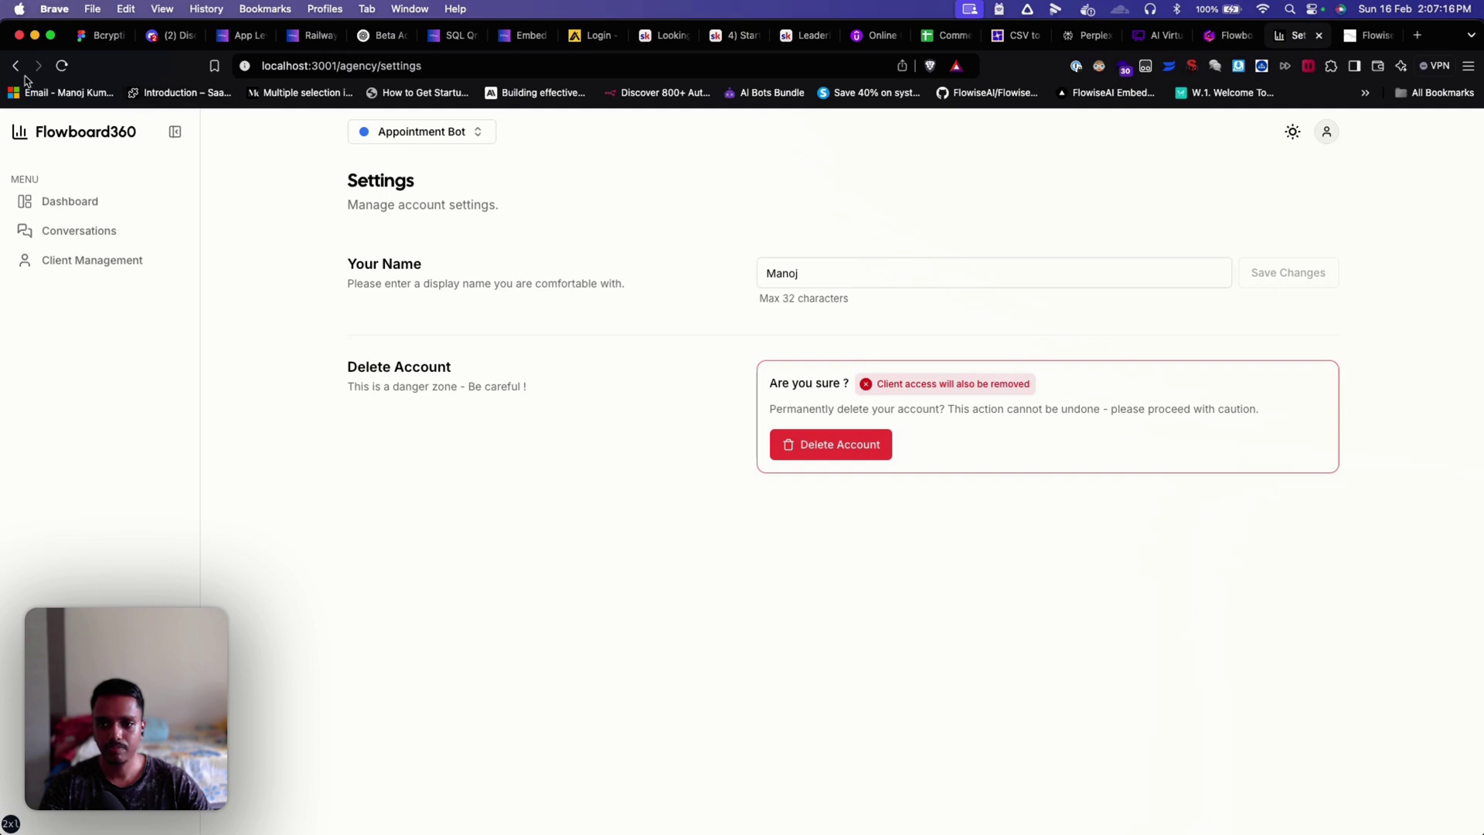
{"action": "left_click", "coordinate": [62, 205]}
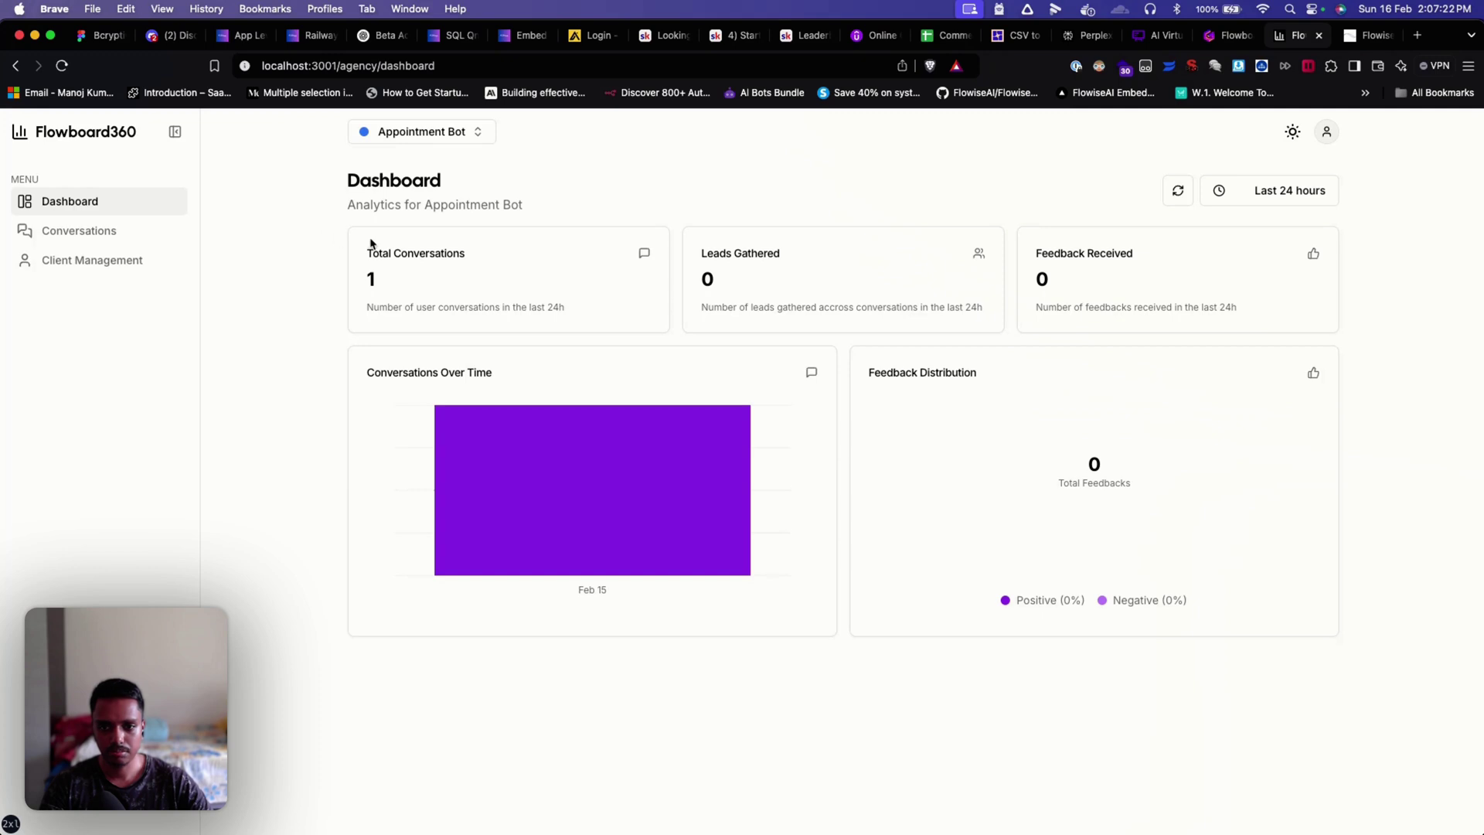
{"action": "left_click_drag", "start_coordinate": [369, 245], "coordinate": [490, 251]}
{"action": "left_click", "coordinate": [498, 260]}
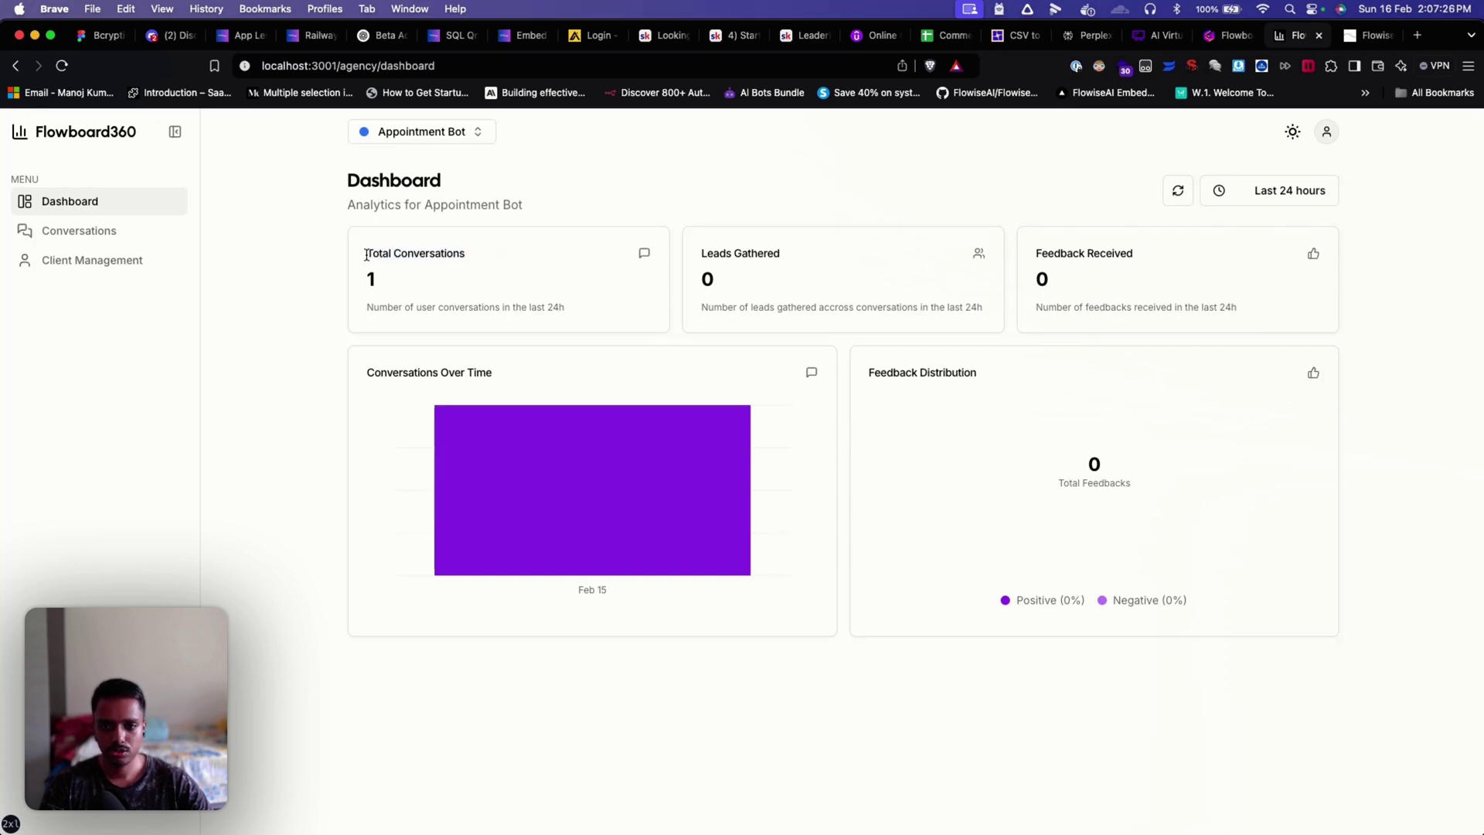
{"action": "left_click_drag", "start_coordinate": [365, 252], "coordinate": [489, 259]}
{"action": "left_click", "coordinate": [930, 205]}
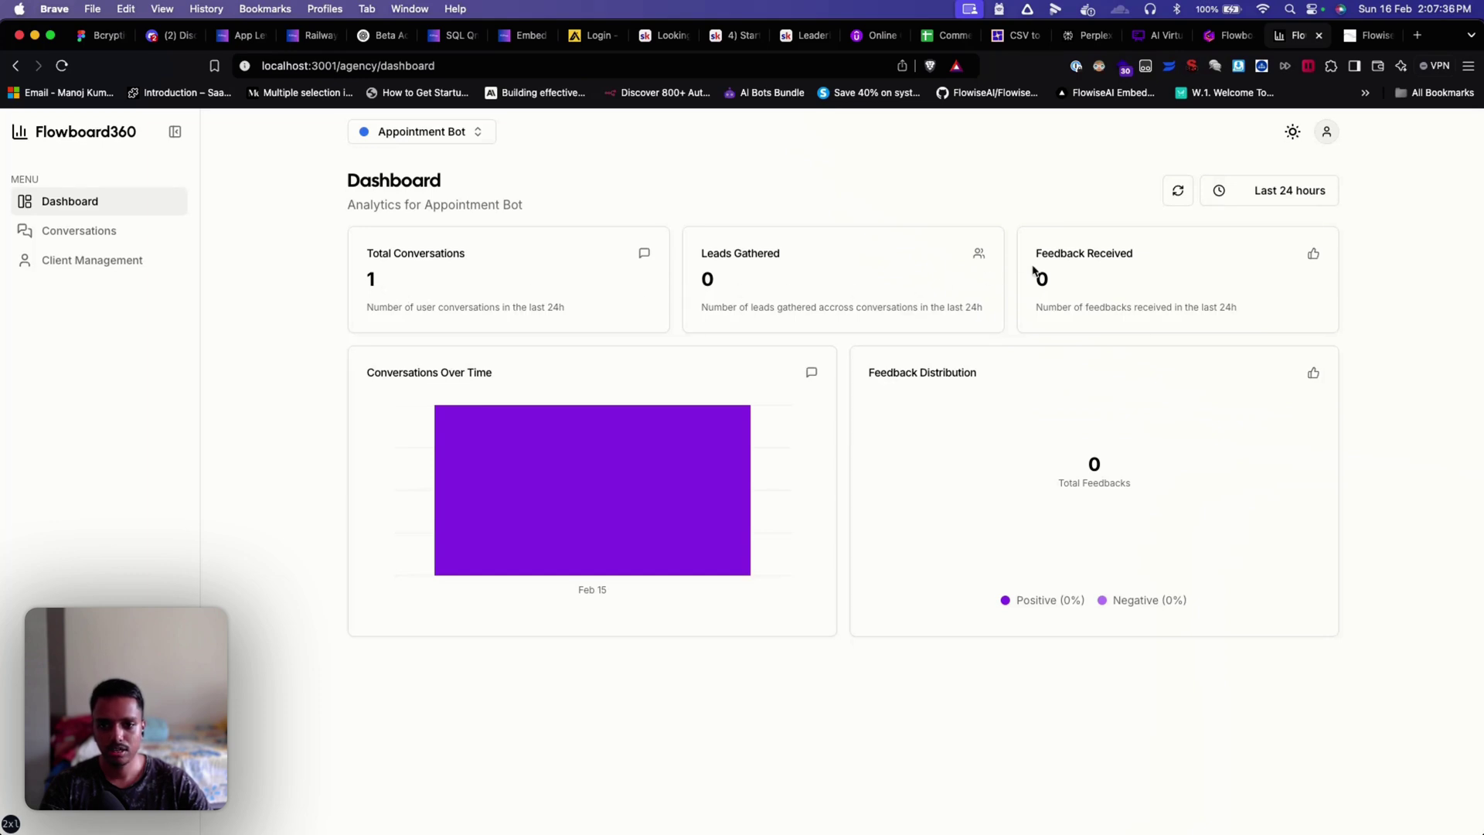
{"action": "mouse_move", "coordinate": [708, 461]}
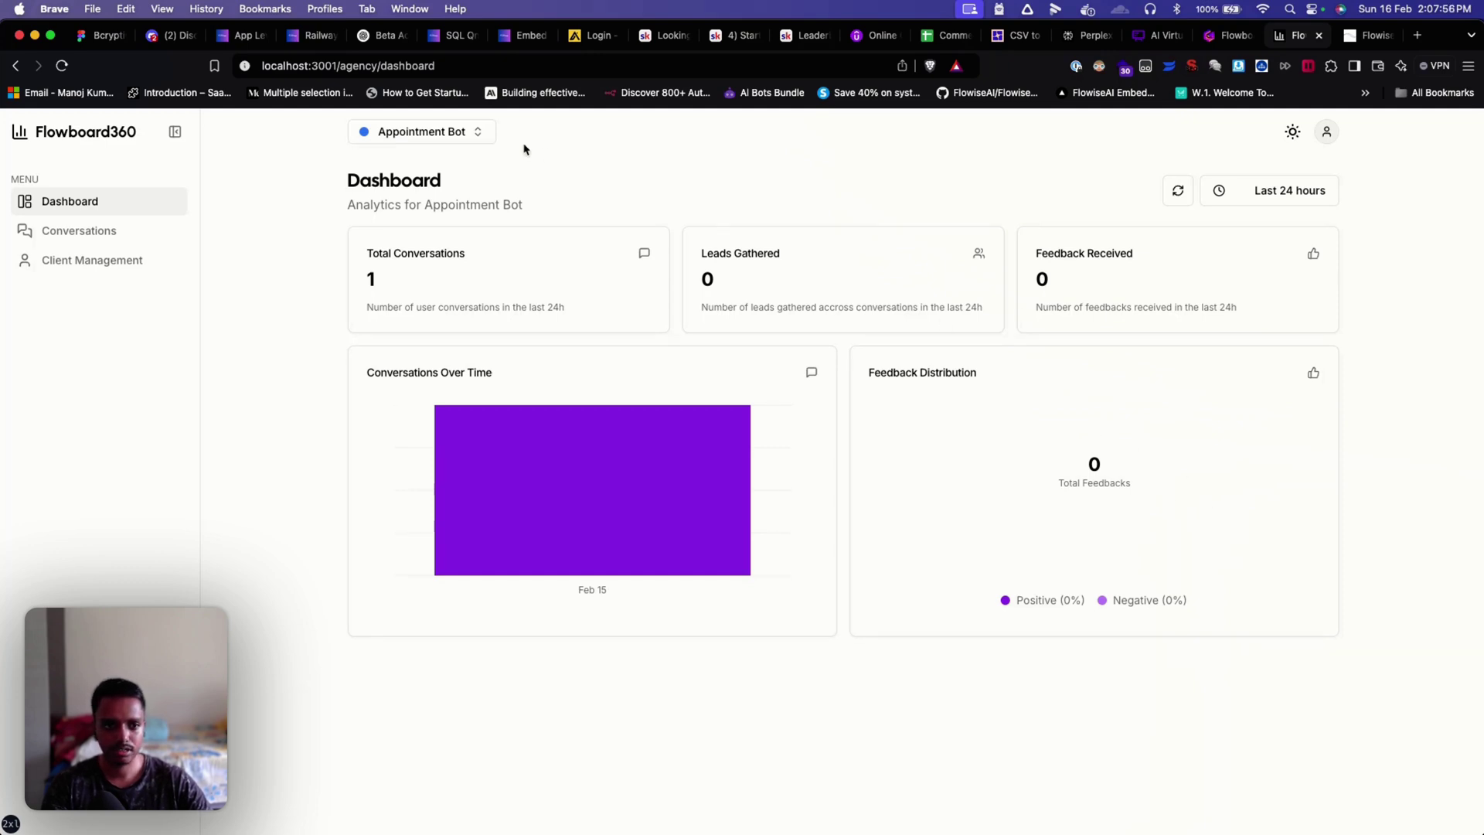
{"action": "left_click", "coordinate": [1275, 202]}
{"action": "left_click", "coordinate": [1282, 248]}
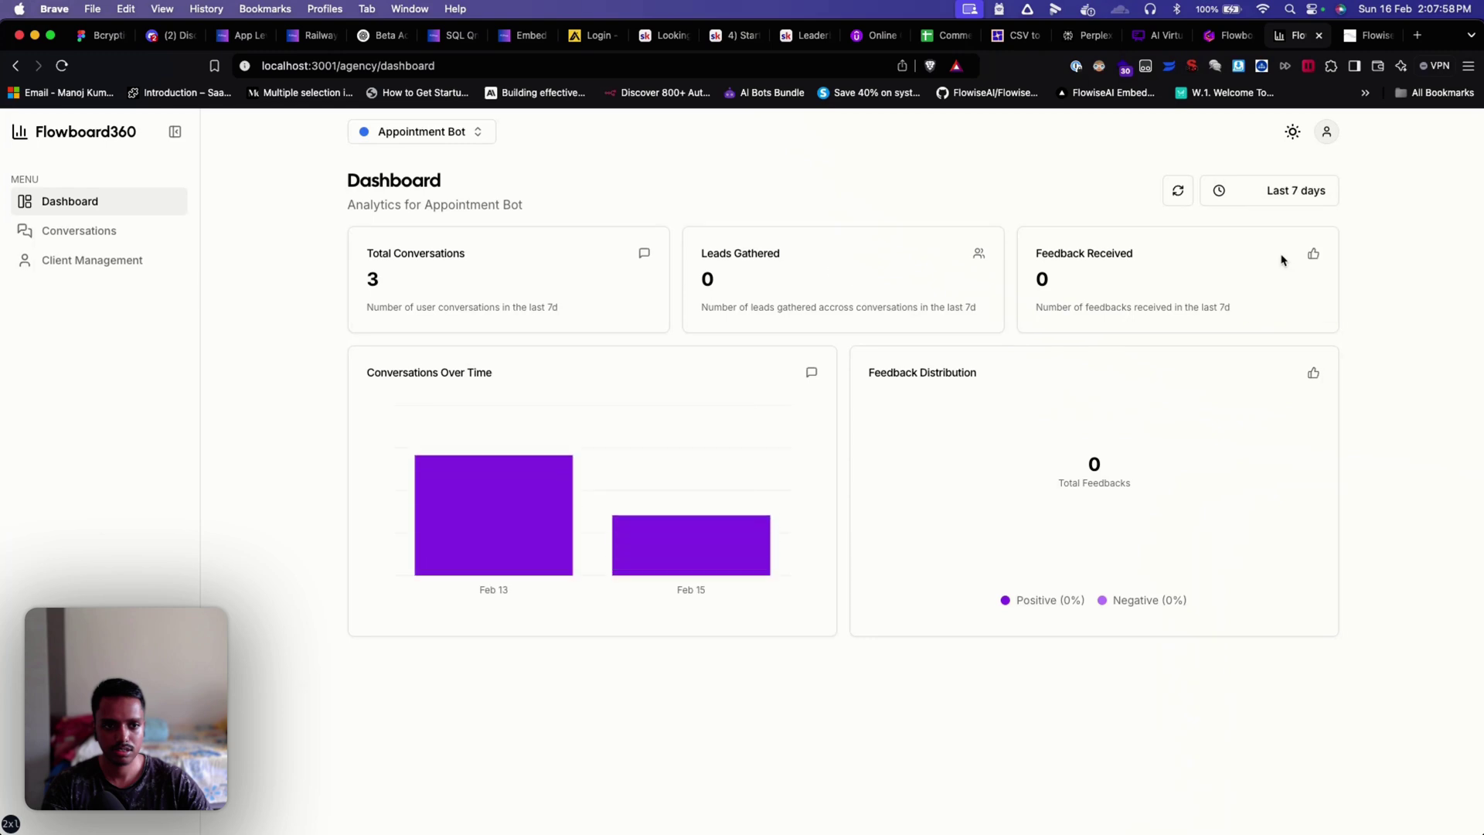
{"action": "left_click", "coordinate": [1272, 208]}
{"action": "left_click", "coordinate": [1271, 276]}
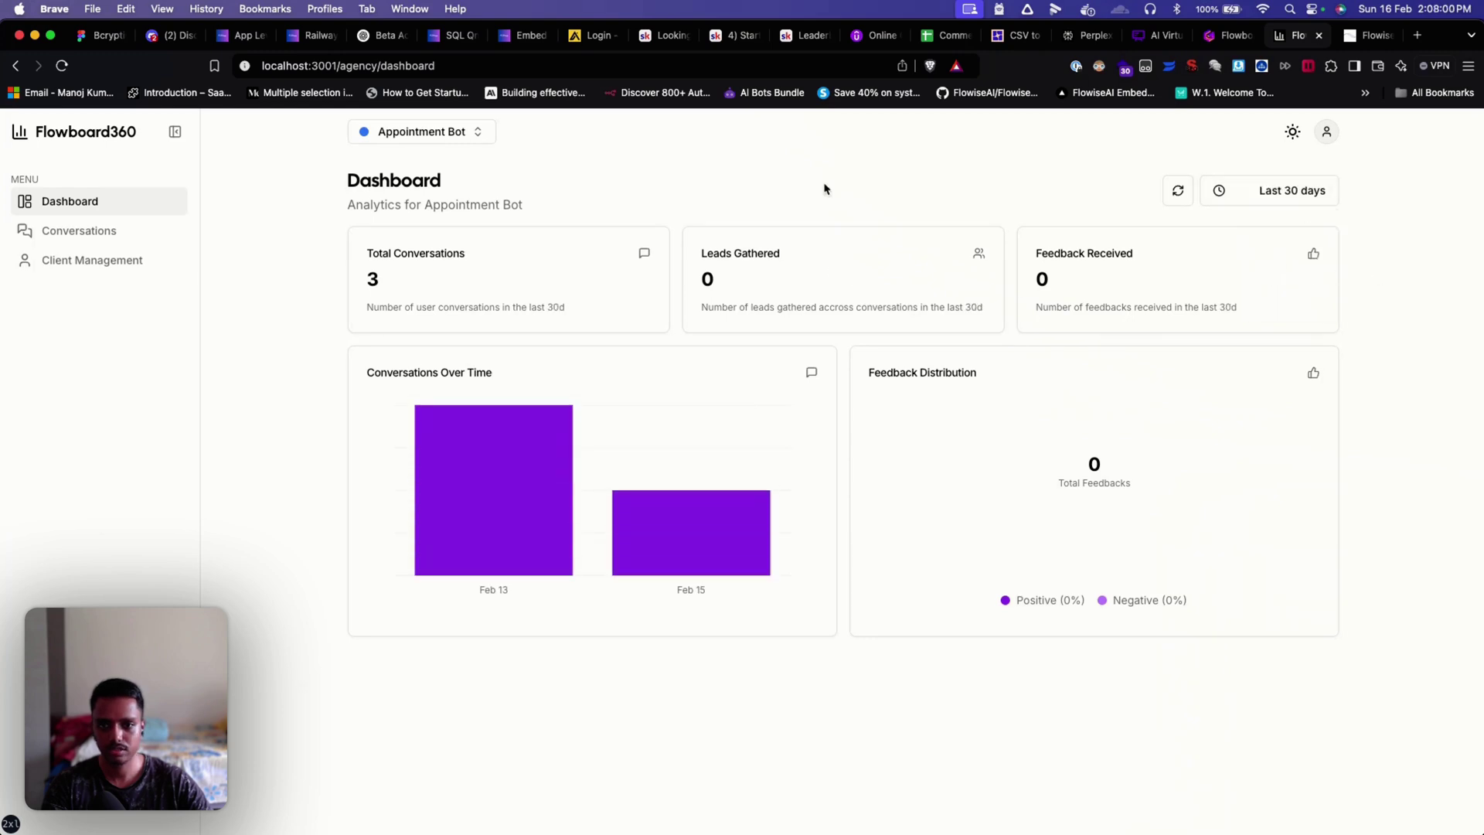
{"action": "left_click", "coordinate": [439, 136]}
{"action": "left_click", "coordinate": [442, 161]}
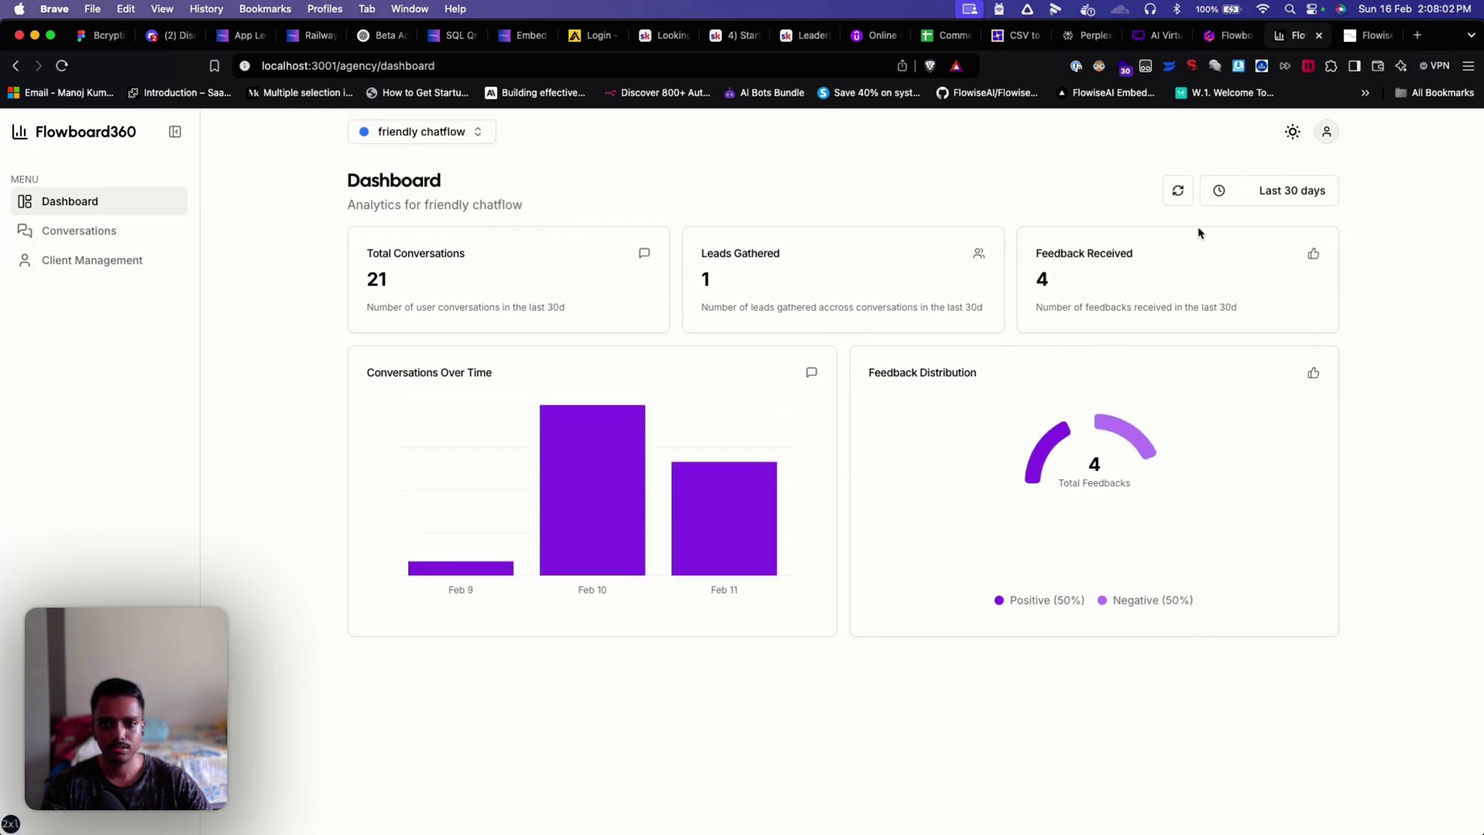
{"action": "mouse_move", "coordinate": [1098, 435]}
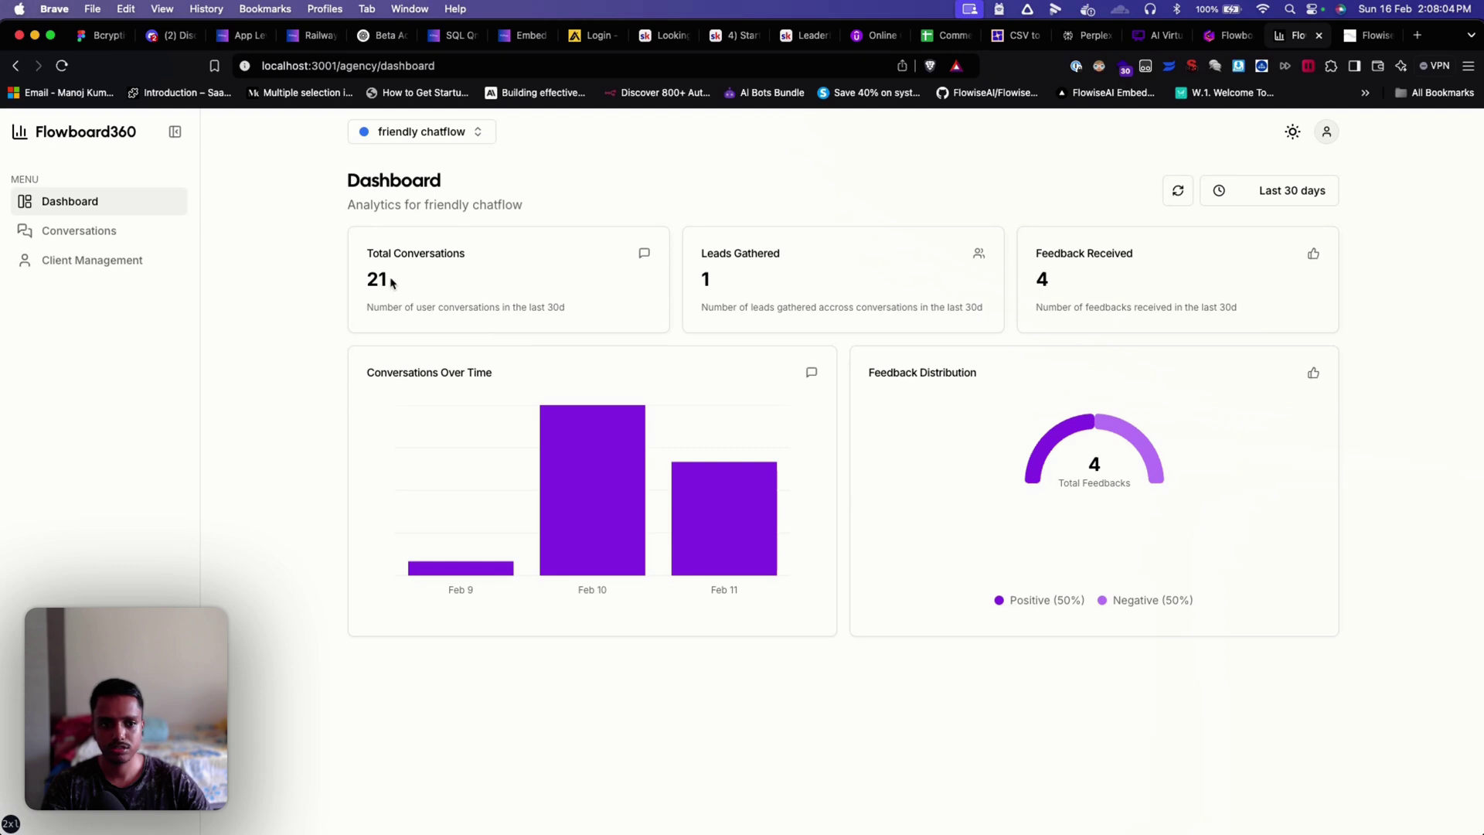
{"action": "left_click_drag", "start_coordinate": [393, 283], "coordinate": [366, 279]}
{"action": "left_click", "coordinate": [821, 185]}
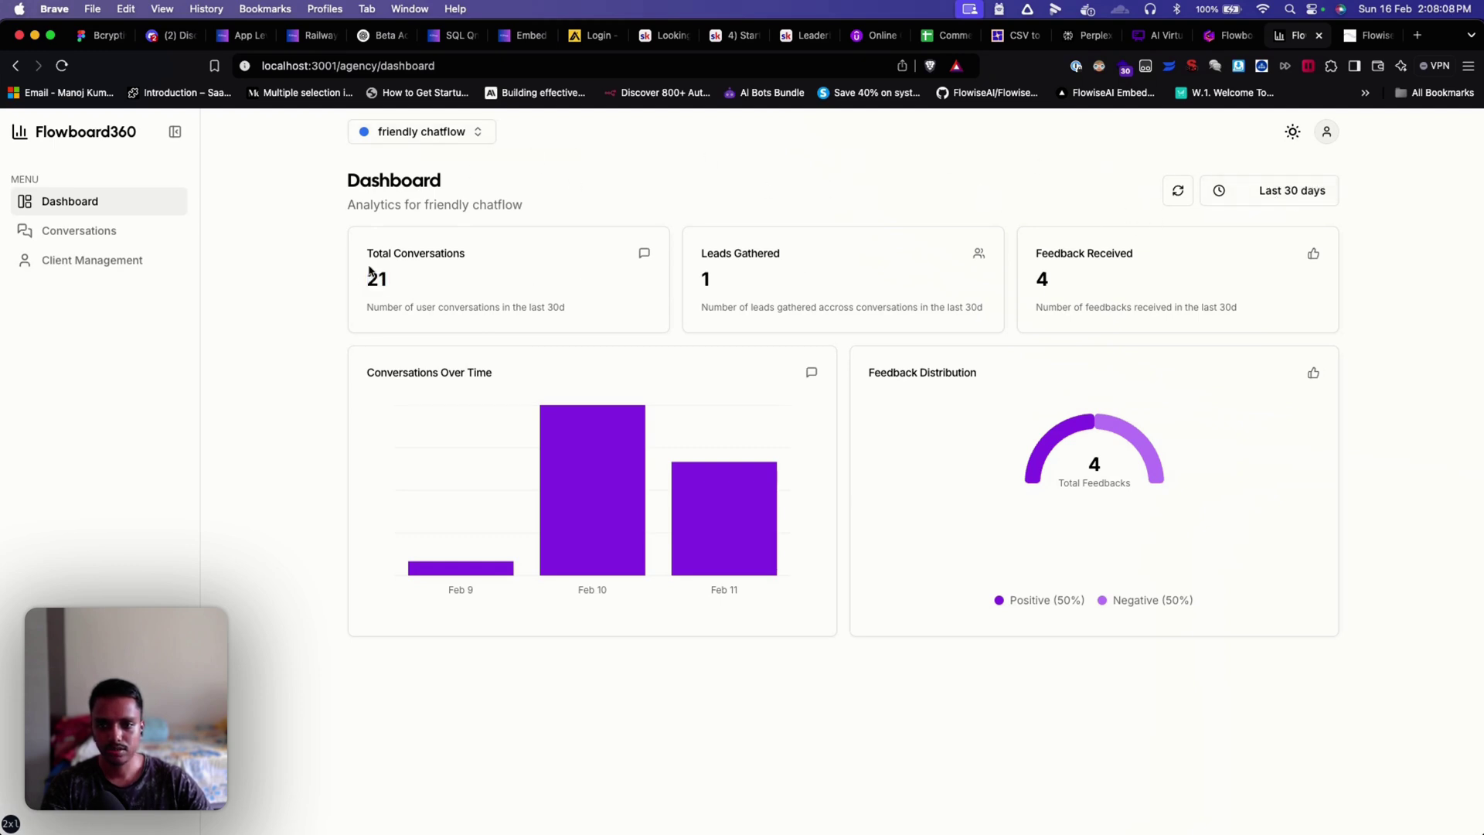
{"action": "left_click_drag", "start_coordinate": [391, 283], "coordinate": [367, 280]}
{"action": "left_click", "coordinate": [426, 281]}
{"action": "left_click_drag", "start_coordinate": [726, 281], "coordinate": [700, 282]}
{"action": "left_click", "coordinate": [800, 280]}
{"action": "mouse_move", "coordinate": [439, 572]}
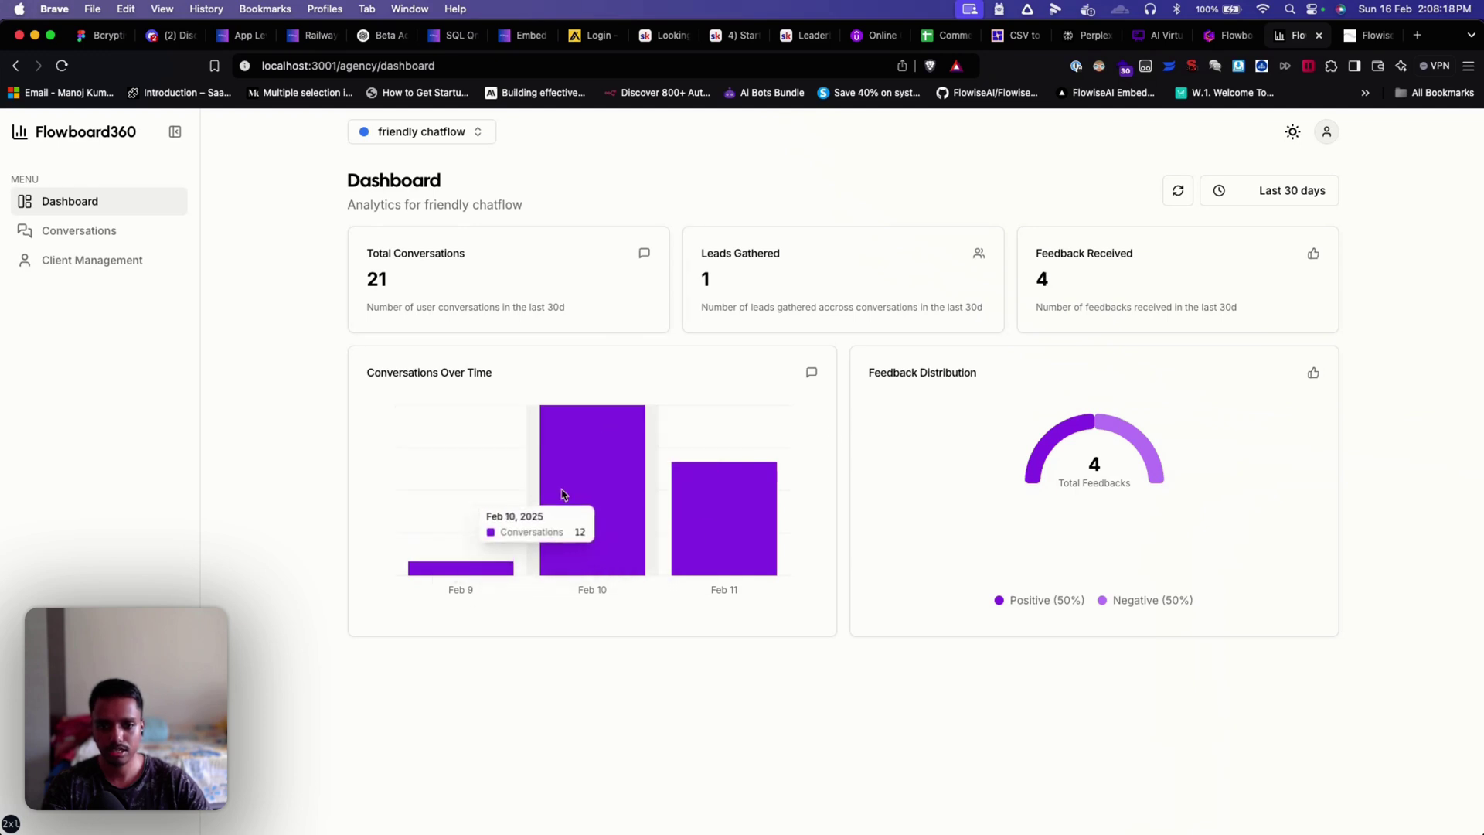
{"action": "mouse_move", "coordinate": [717, 496]}
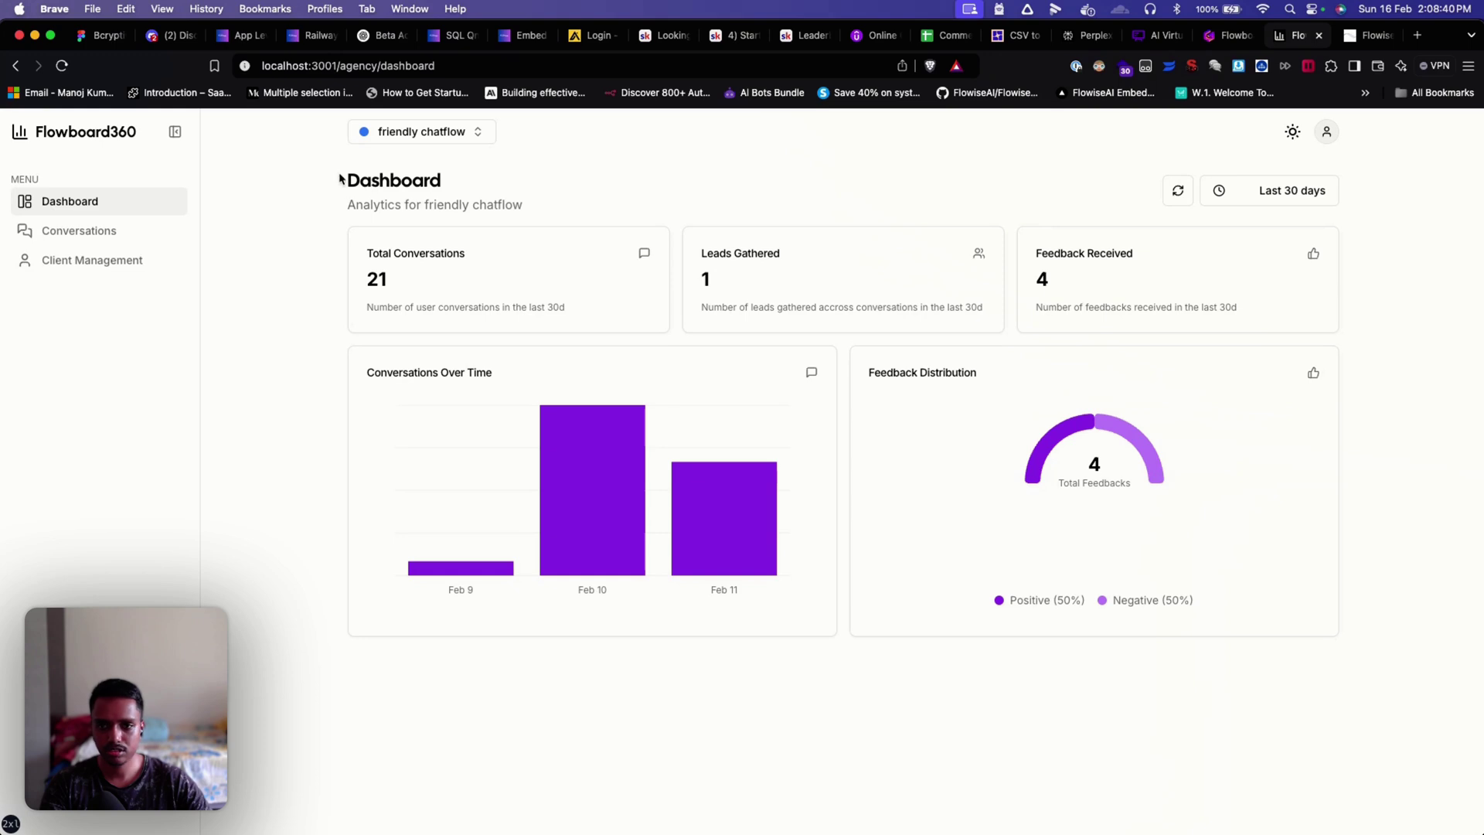
Step: Open the friendly chatflow Conversations page and scroll through the chats
{"action": "left_click", "coordinate": [113, 232]}
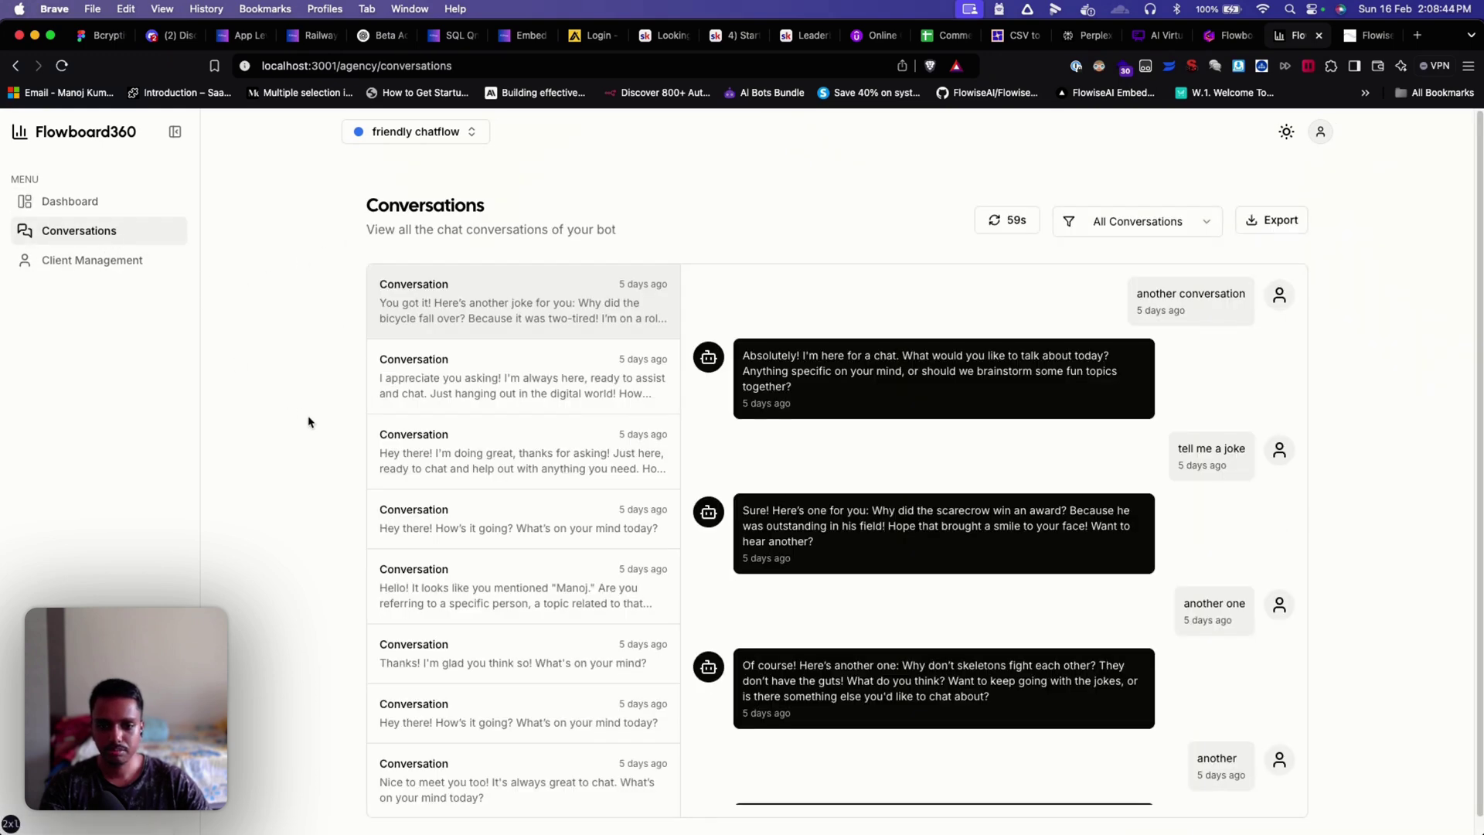
{"action": "scroll", "coordinate": [309, 421], "scroll_direction": "down", "scroll_amount": 1}
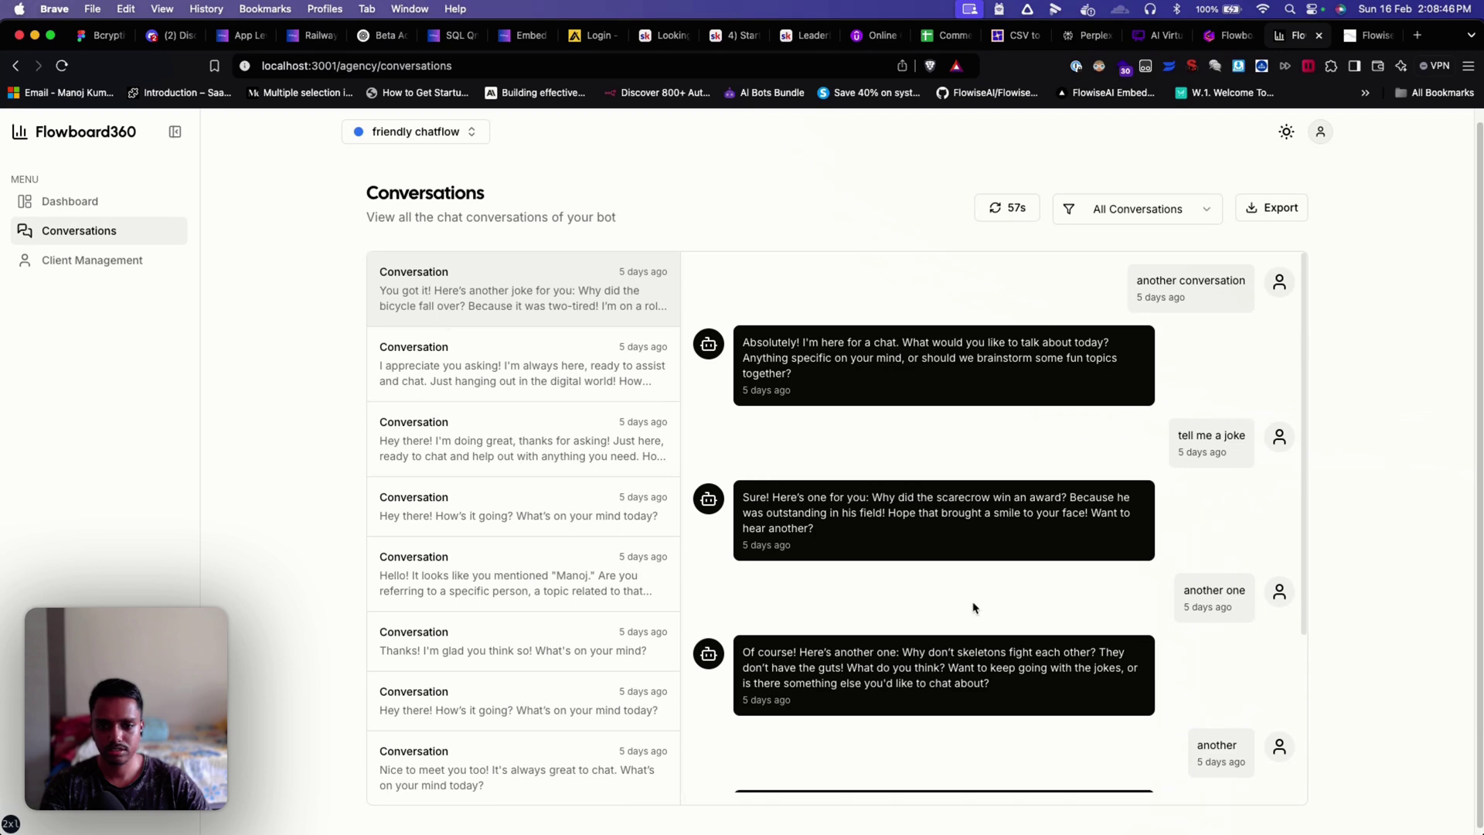
{"action": "scroll", "coordinate": [958, 606], "scroll_direction": "down", "scroll_amount": 1}
{"action": "scroll", "coordinate": [576, 581], "scroll_direction": "down", "scroll_amount": 1}
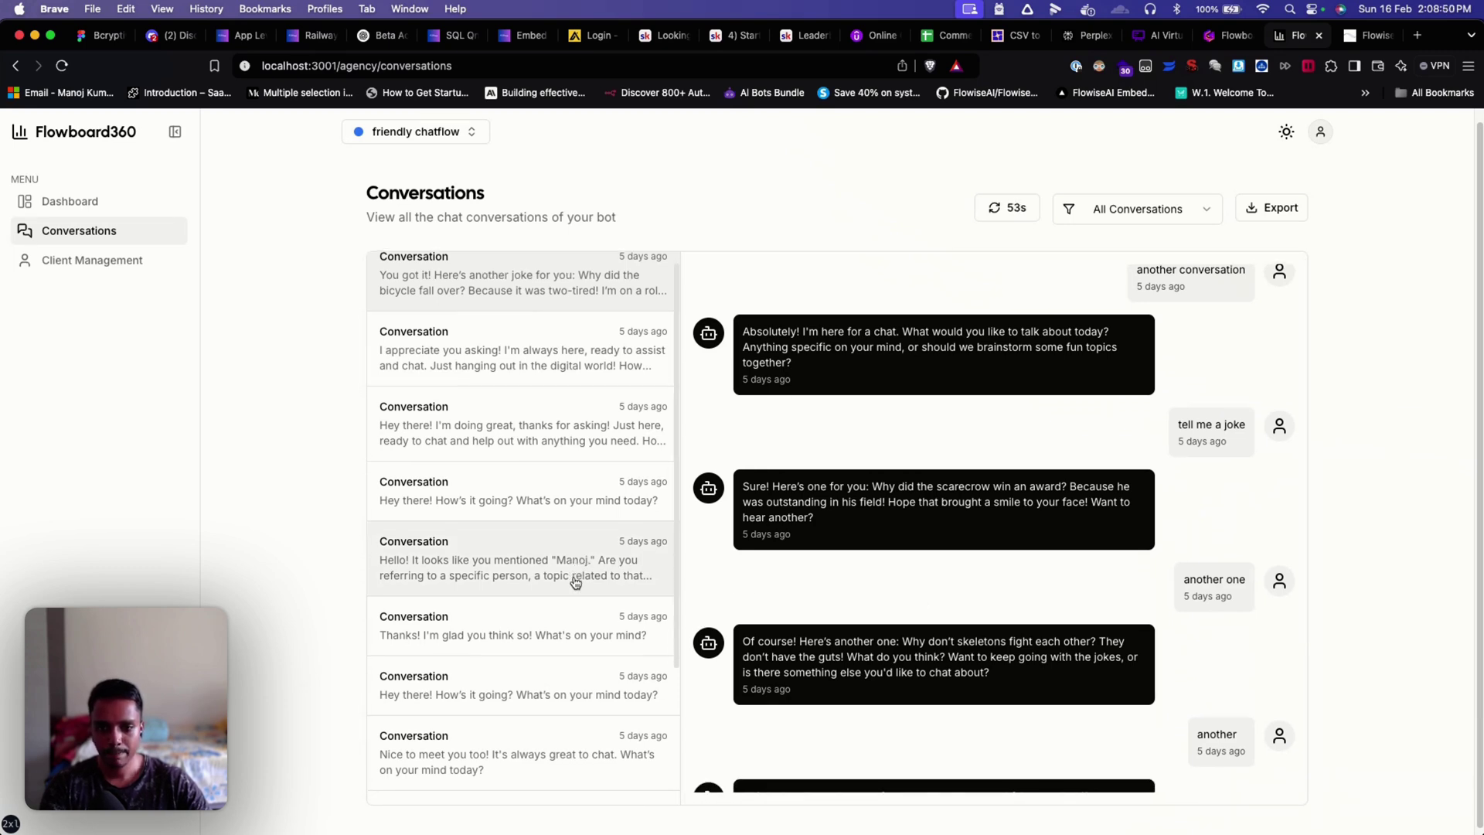
{"action": "scroll", "coordinate": [575, 582], "scroll_direction": "down", "scroll_amount": 5}
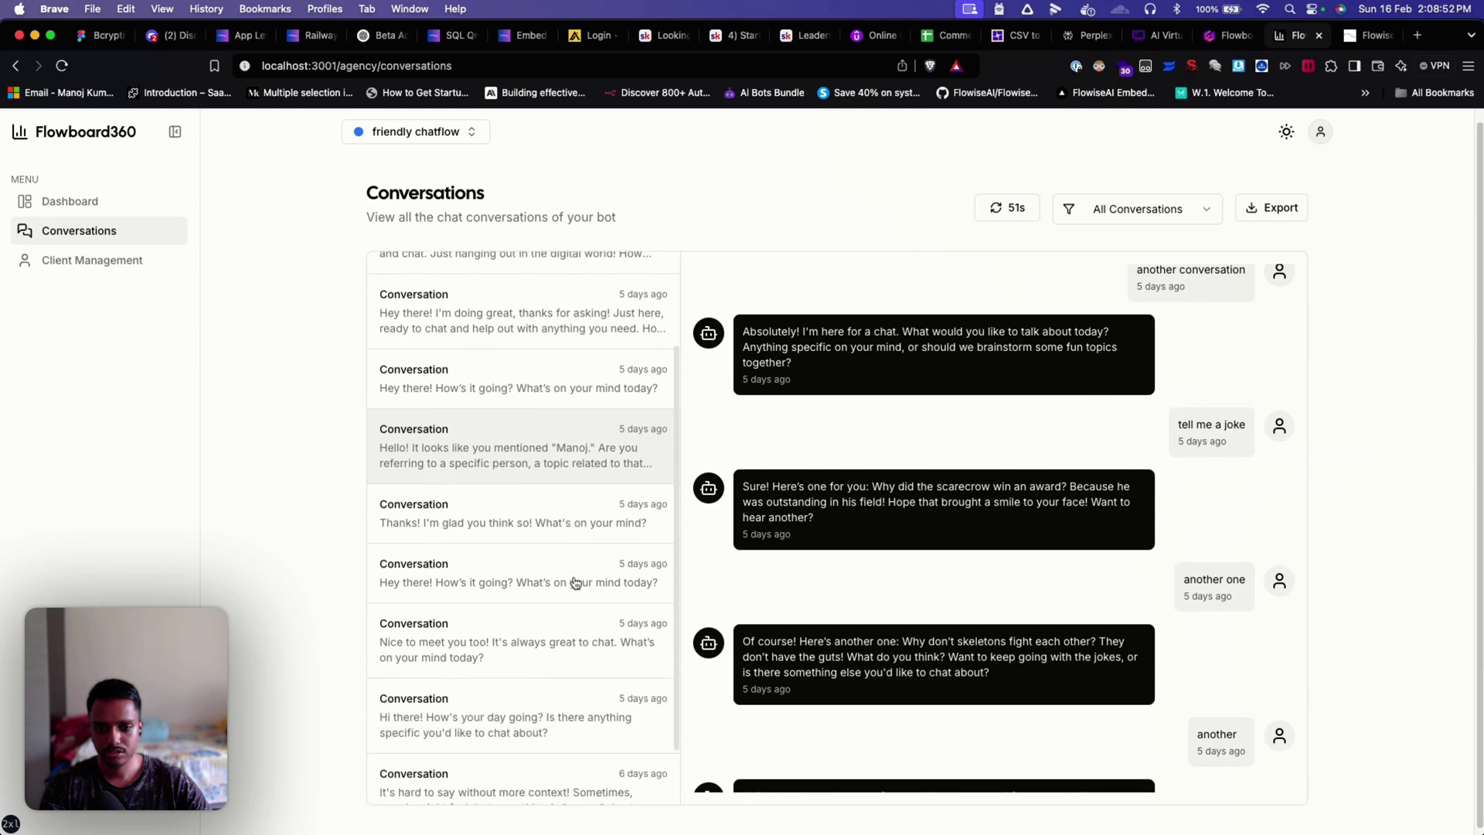
{"action": "scroll", "coordinate": [576, 581], "scroll_direction": "down", "scroll_amount": 5}
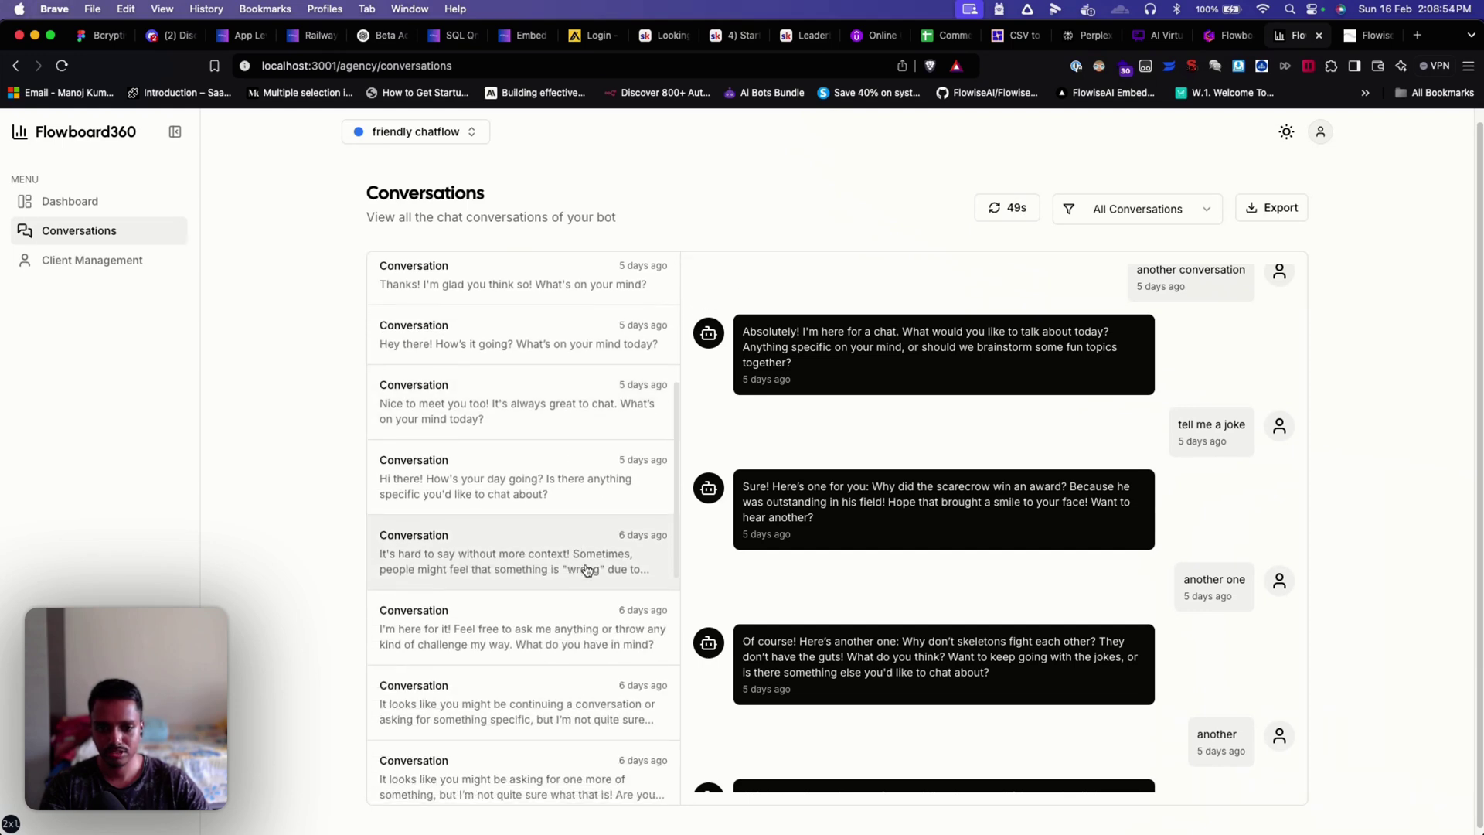
{"action": "scroll", "coordinate": [828, 507], "scroll_direction": "up", "scroll_amount": 1}
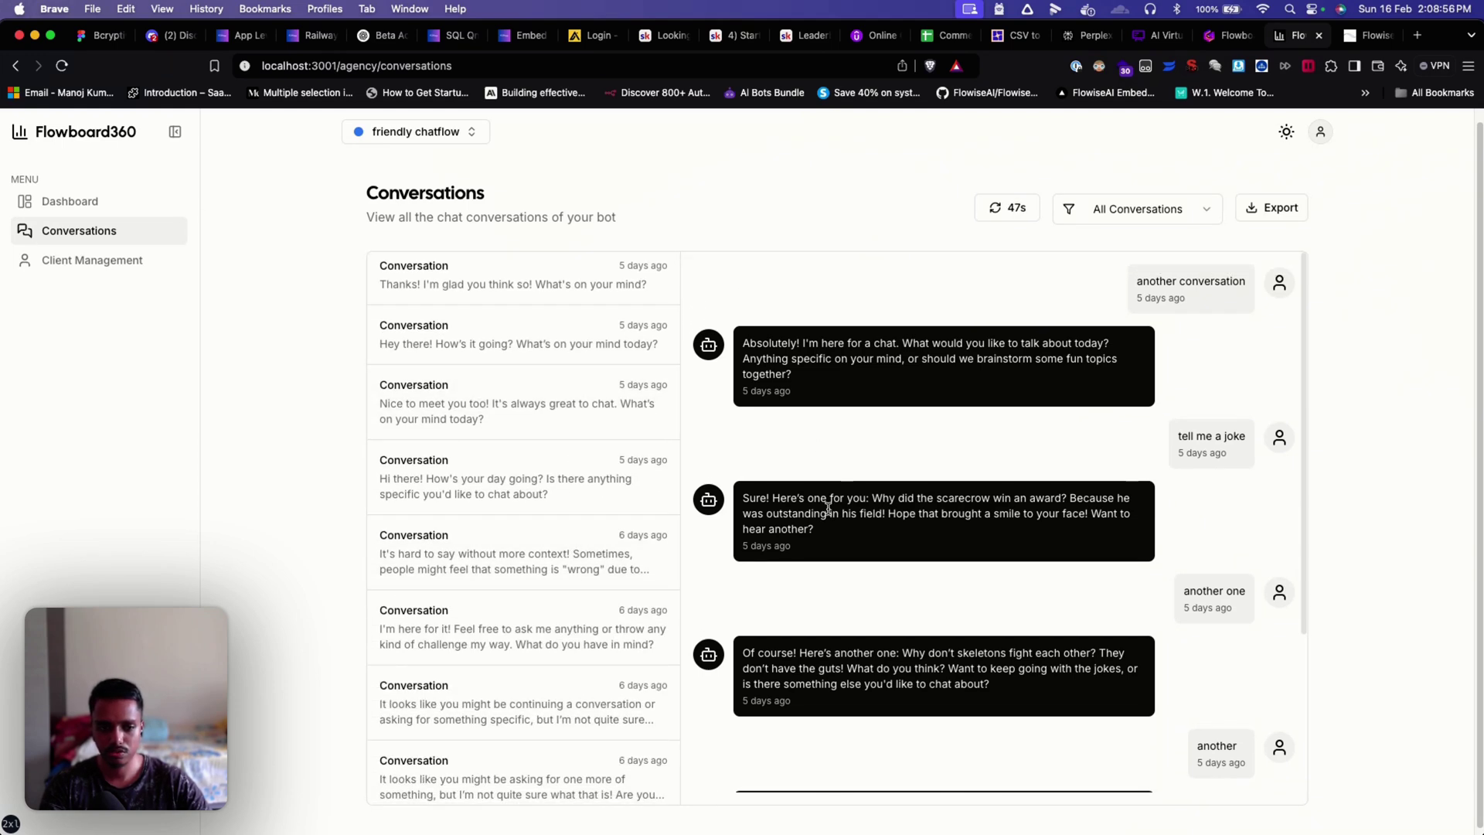
{"action": "scroll", "coordinate": [885, 591], "scroll_direction": "down", "scroll_amount": 3}
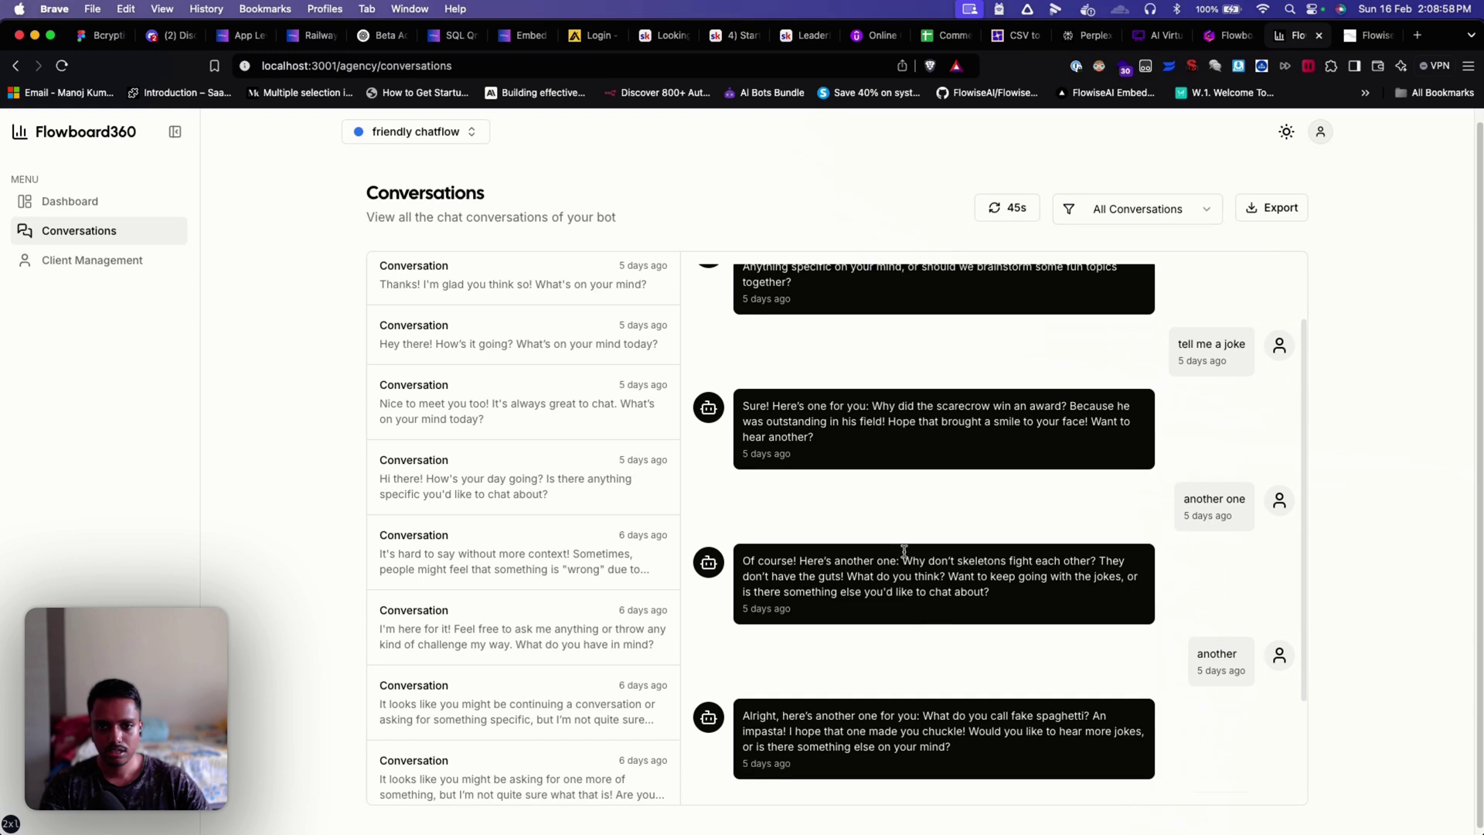
{"action": "scroll", "coordinate": [901, 545], "scroll_direction": "up", "scroll_amount": 3}
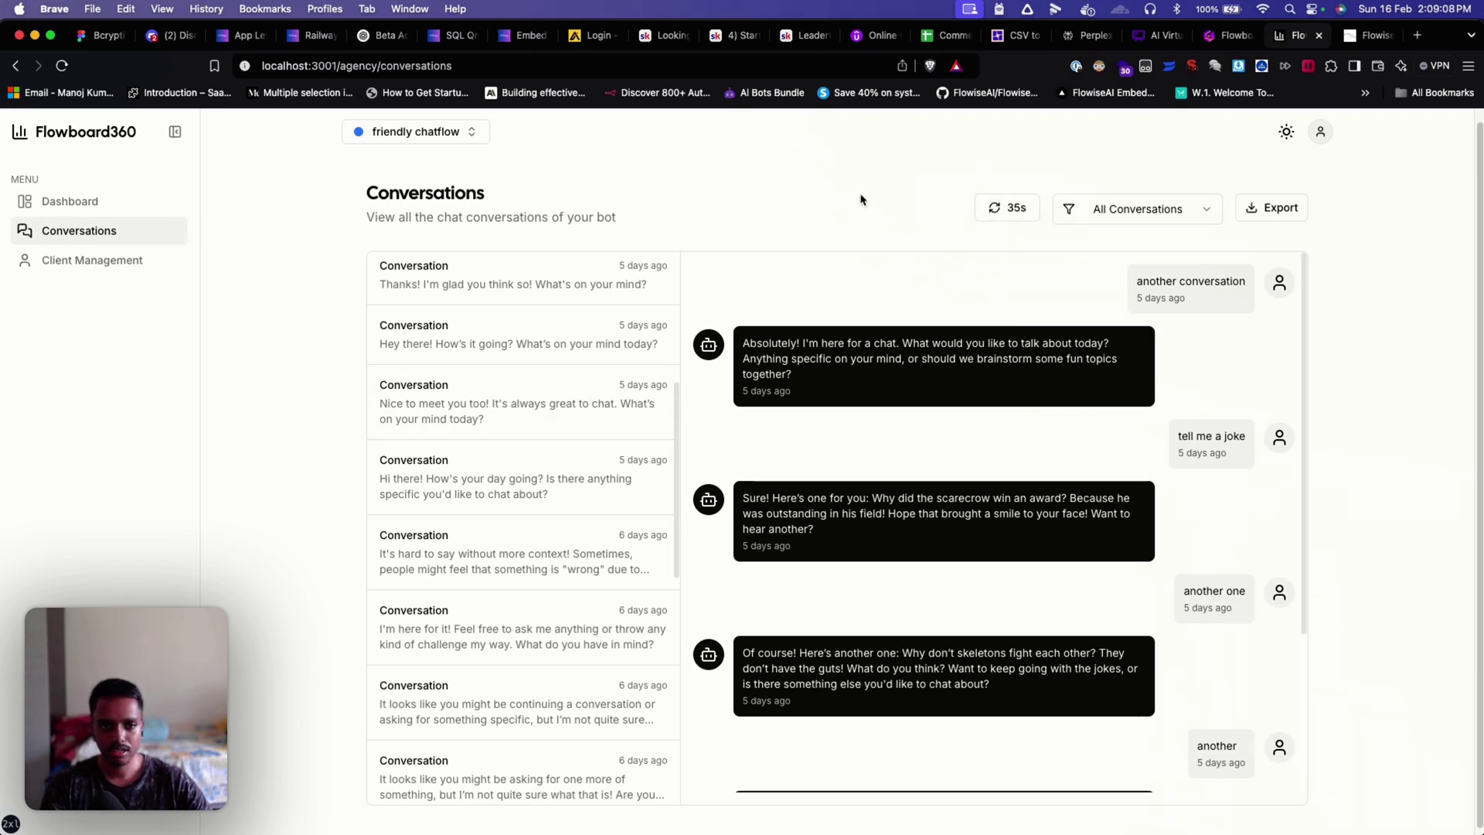
Step: Filter conversations to Positive Feedback and open the first rated chat
{"action": "left_click", "coordinate": [1144, 217]}
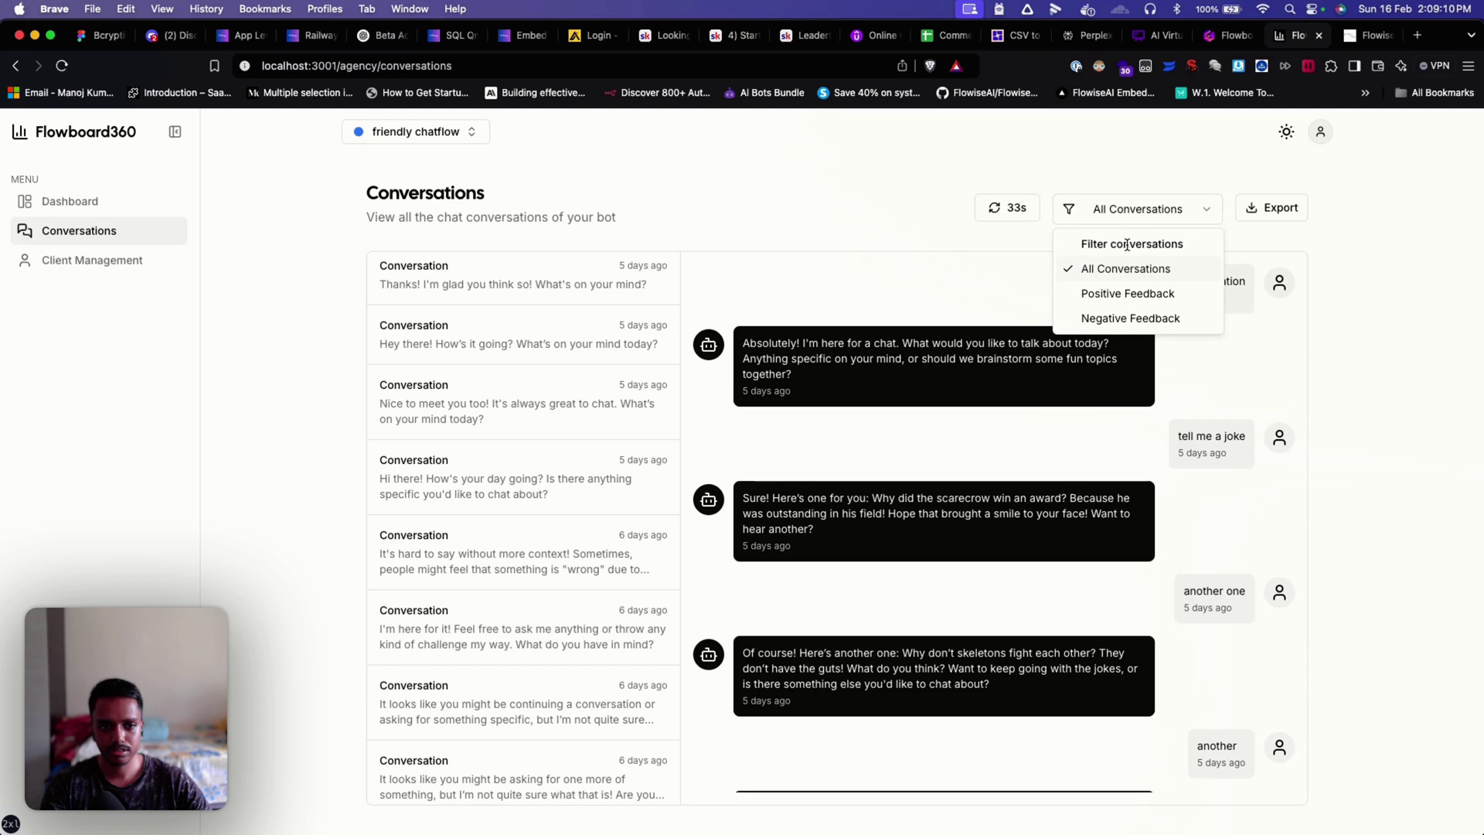
{"action": "left_click", "coordinate": [1113, 294]}
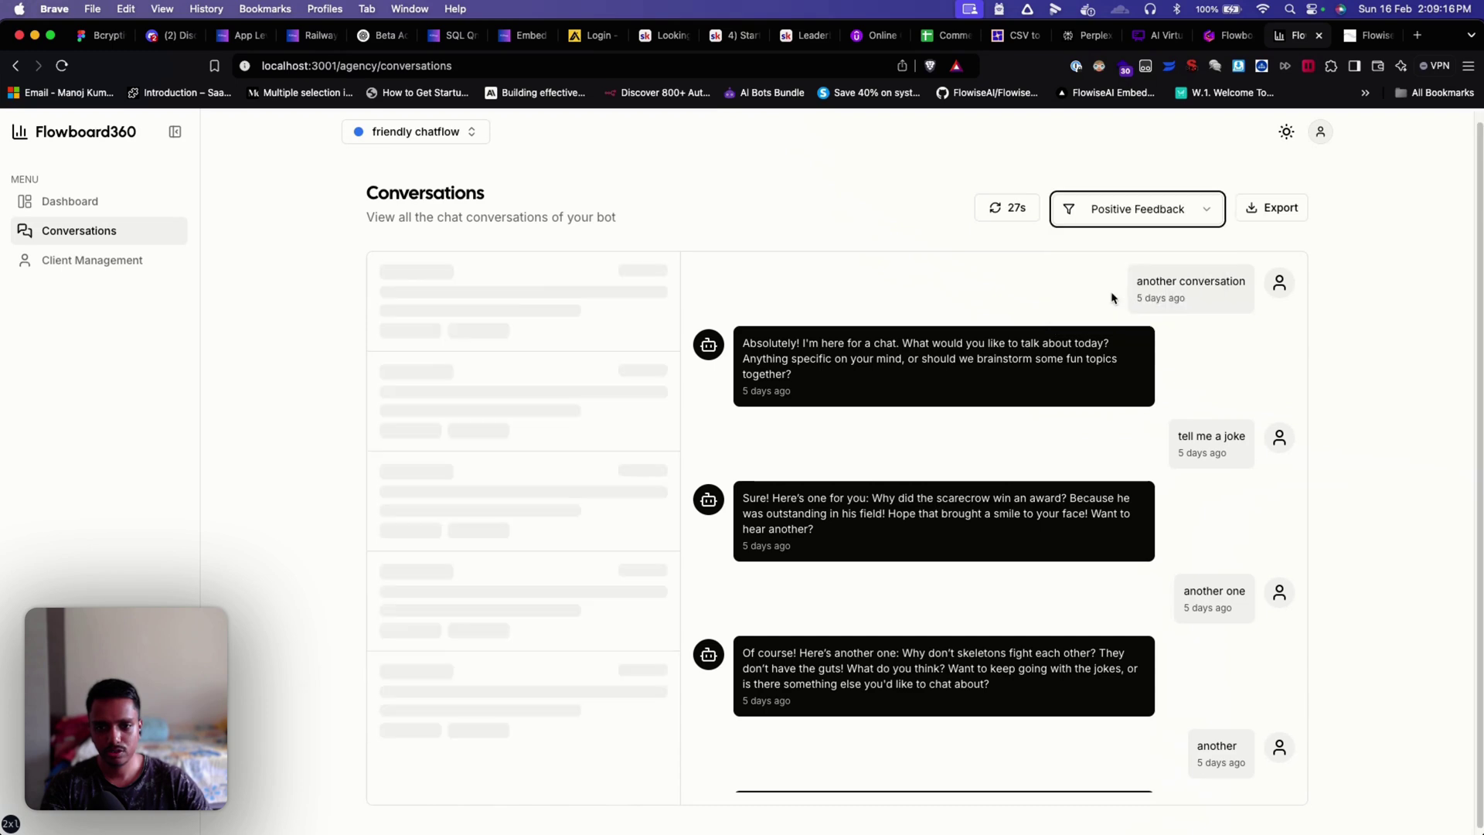
{"action": "left_click", "coordinate": [580, 322]}
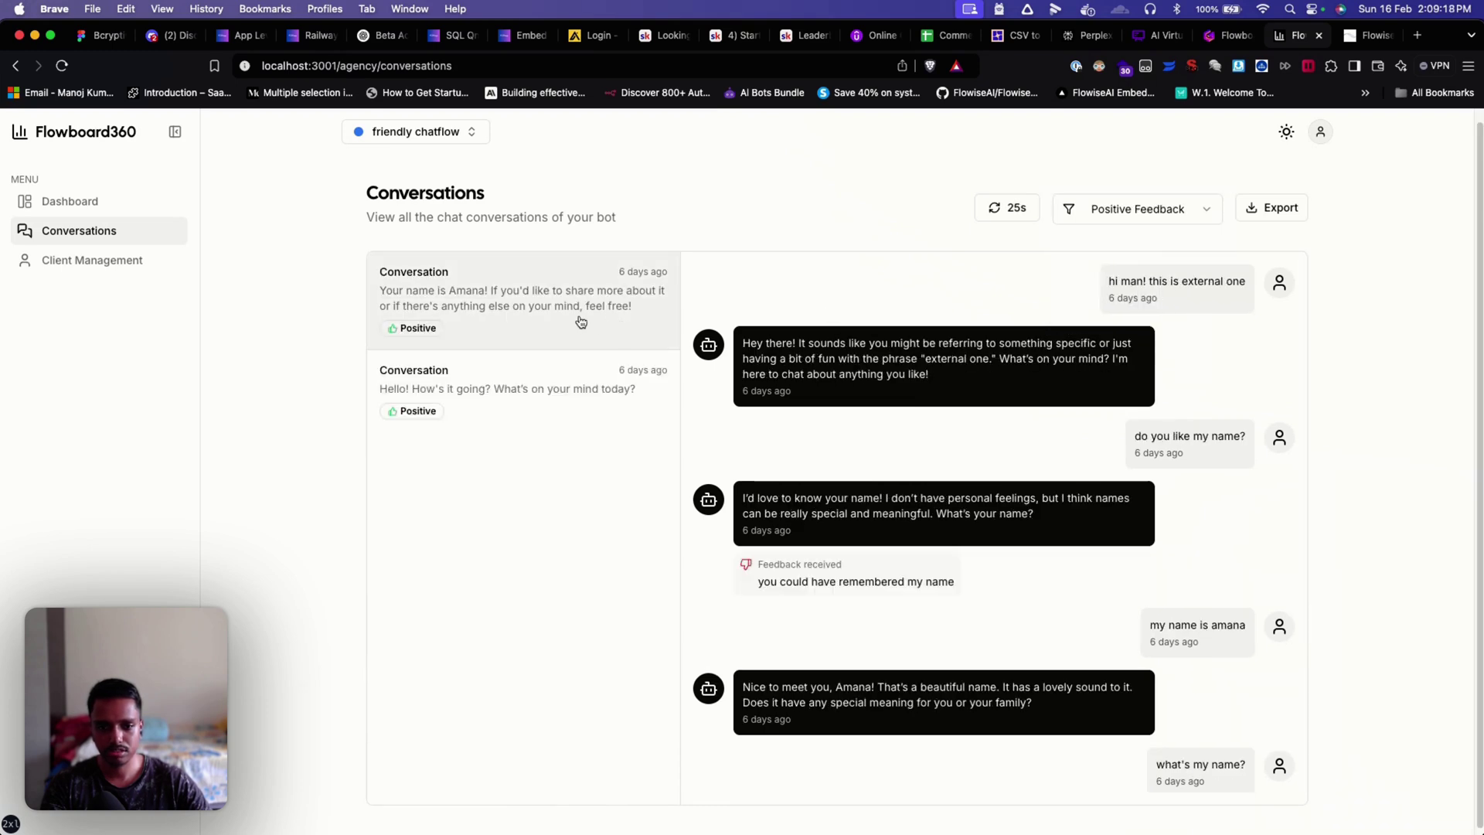
{"action": "scroll", "coordinate": [768, 757], "scroll_direction": "down", "scroll_amount": 5}
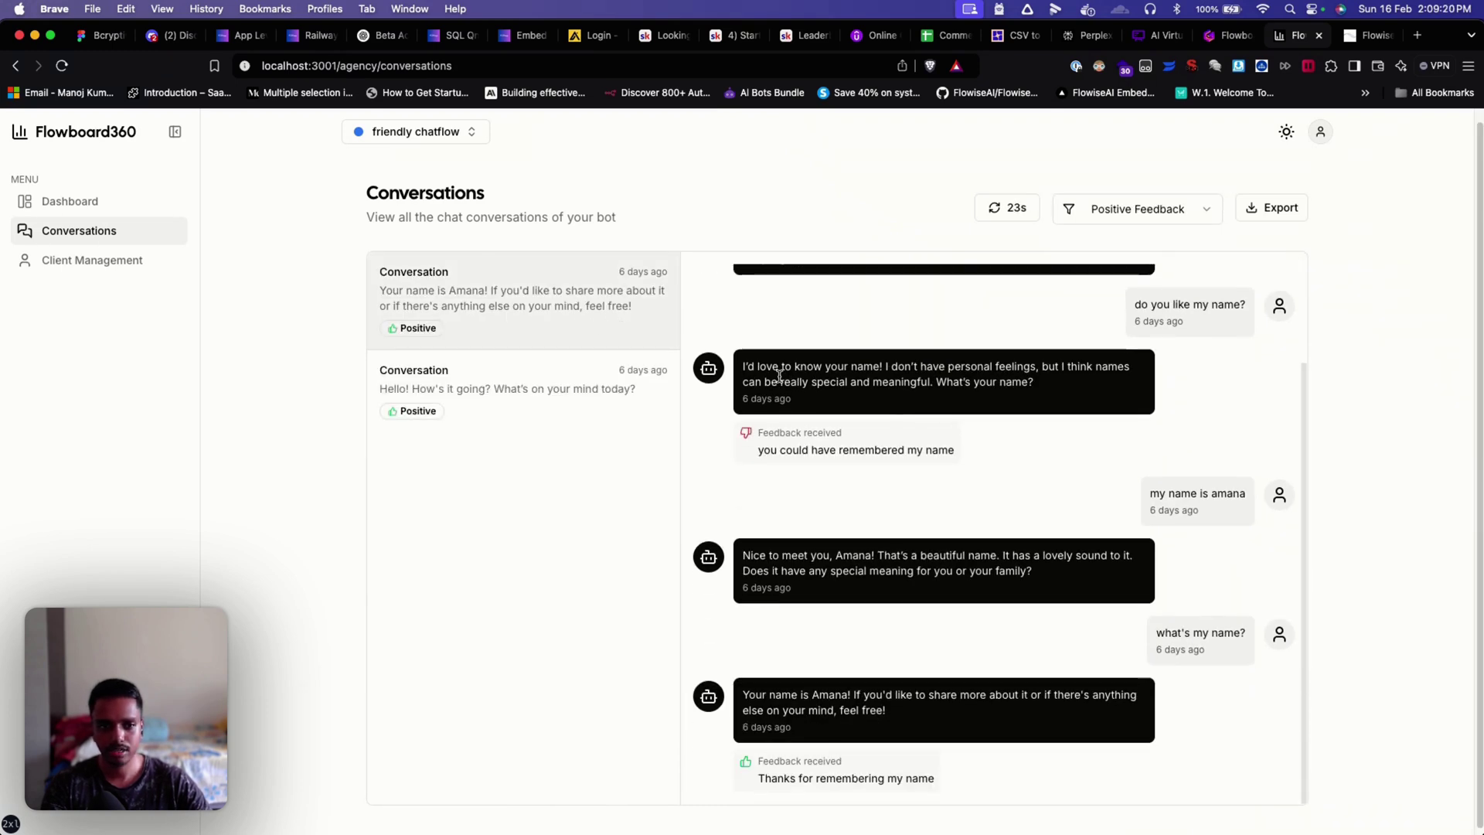
Step: Filter to Negative Feedback and read the second chat's feedback and bot reply
{"action": "left_click", "coordinate": [1120, 222]}
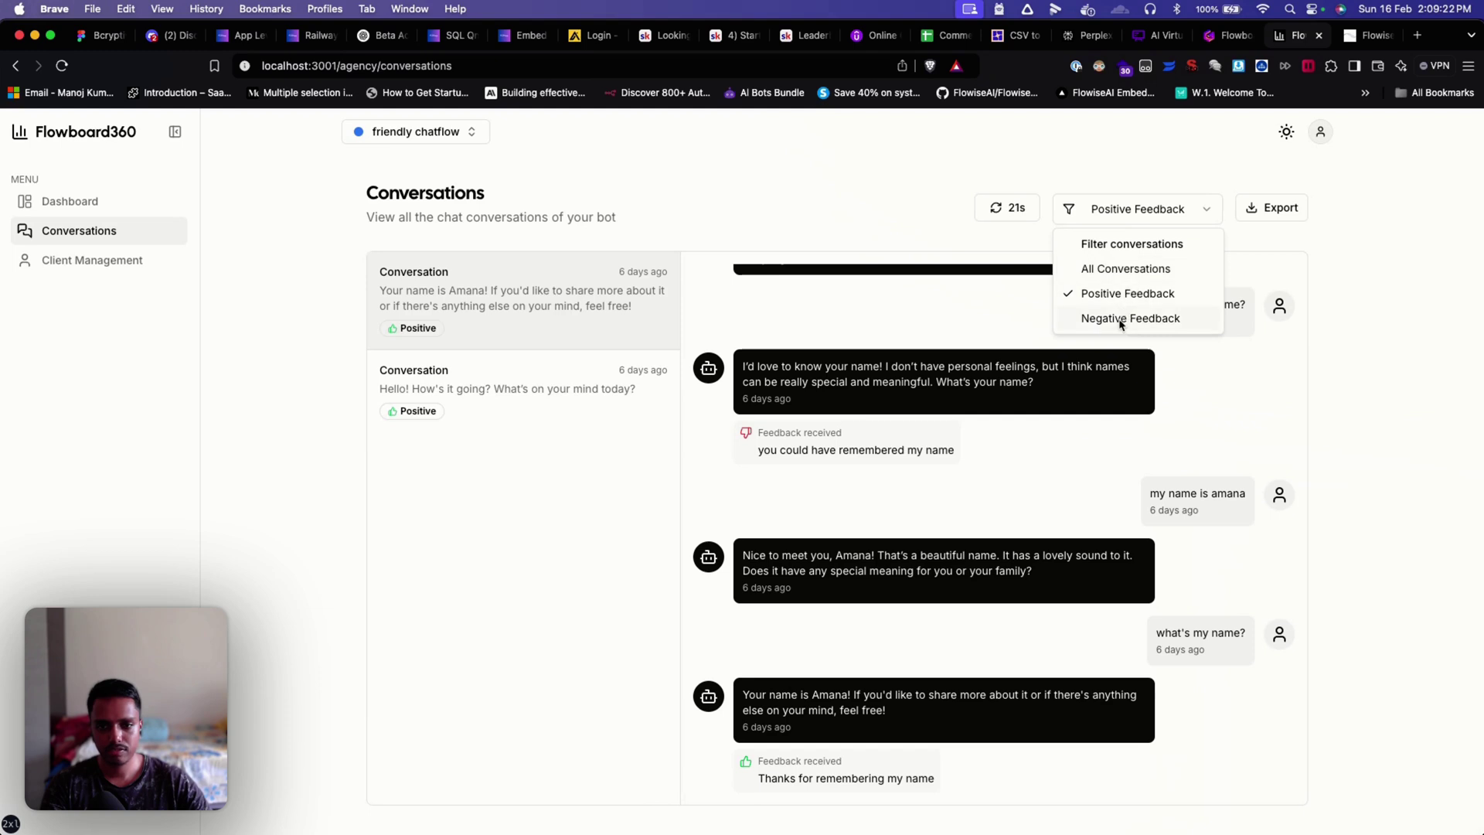
{"action": "left_click", "coordinate": [1122, 318]}
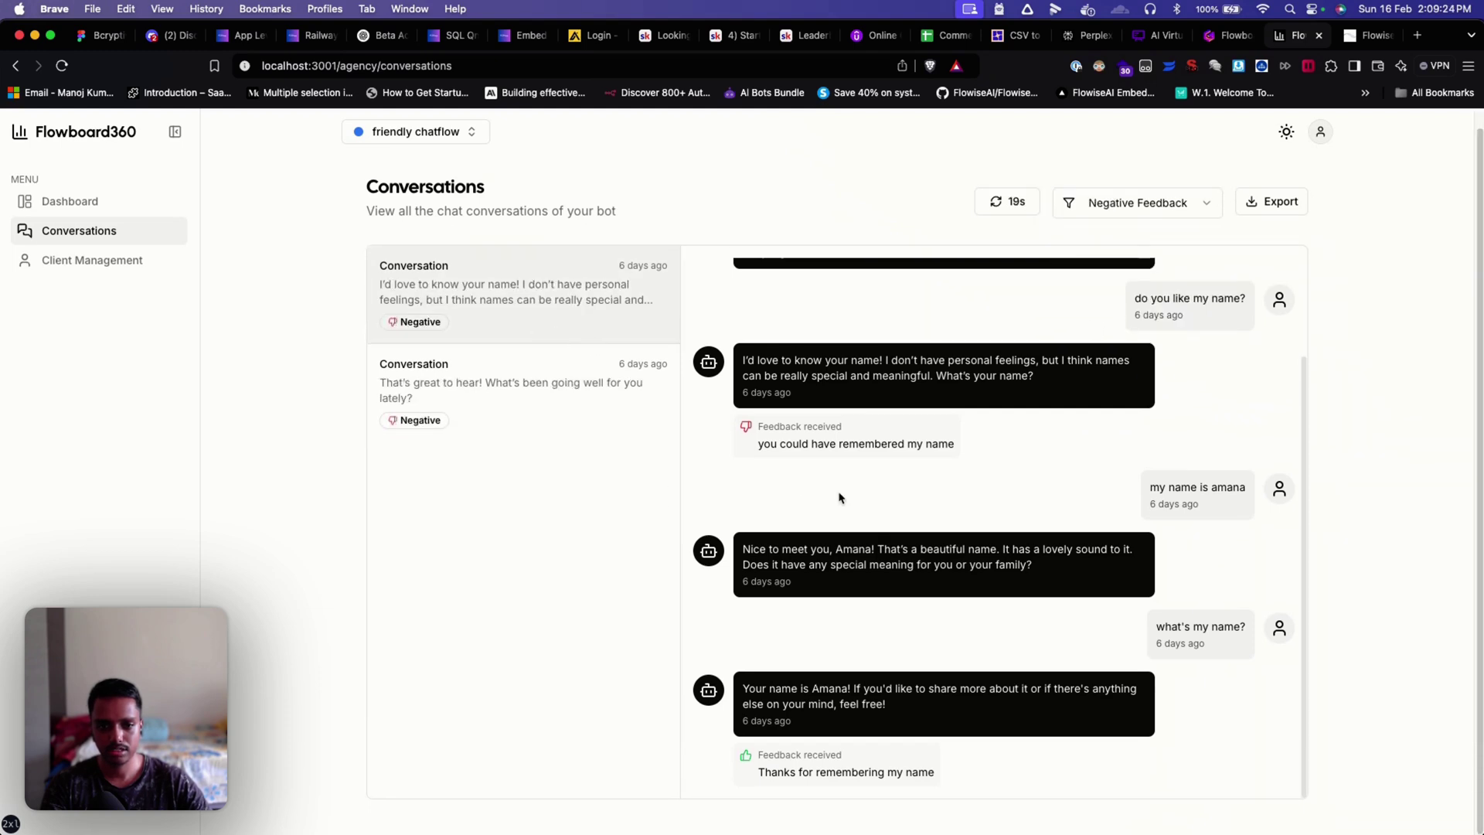
{"action": "left_click", "coordinate": [530, 441]}
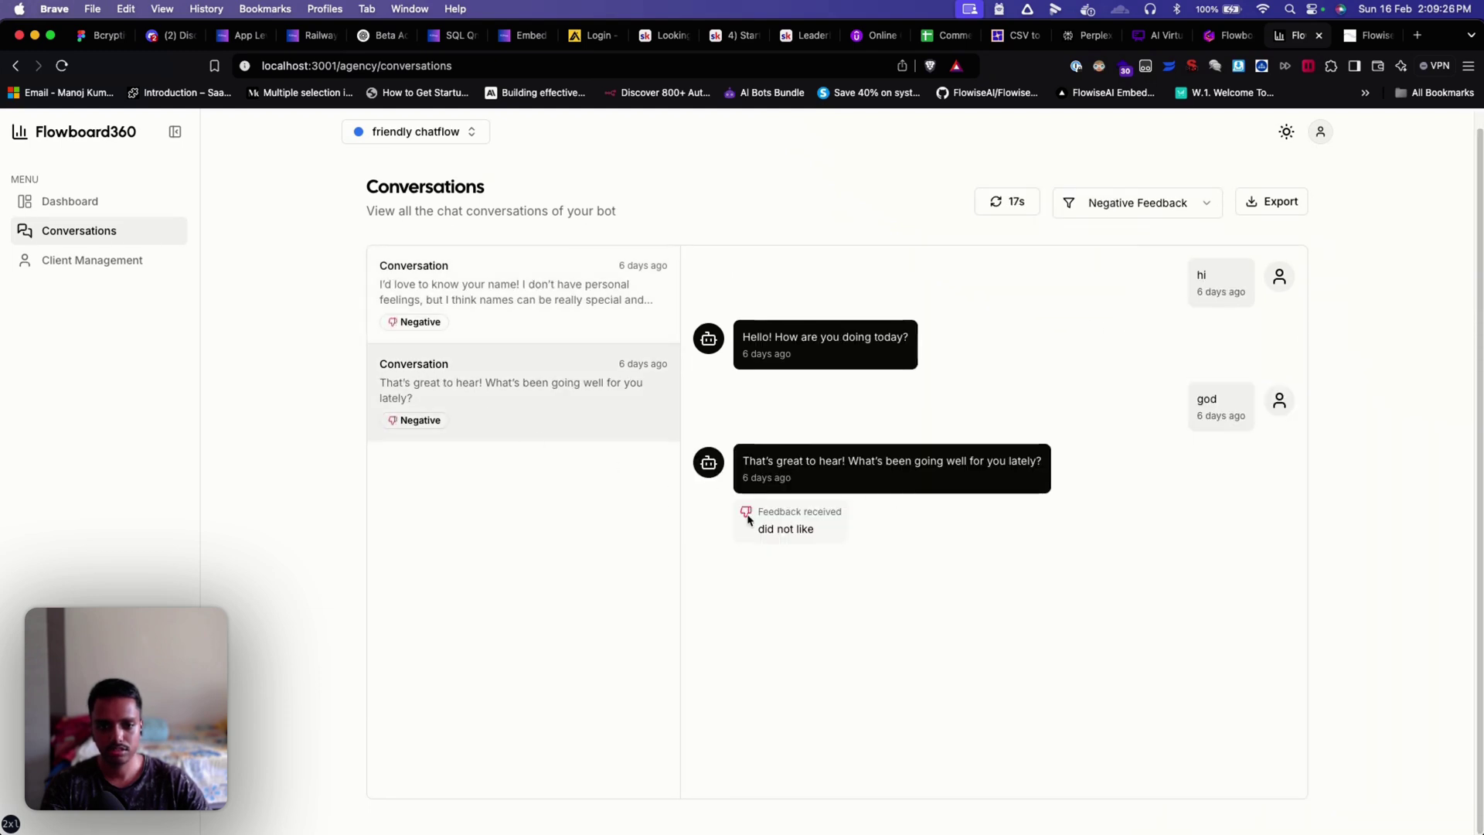
{"action": "mouse_move", "coordinate": [748, 519]}
{"action": "left_mouse_down"}
{"action": "mouse_move", "coordinate": [897, 530]}
{"action": "mouse_move", "coordinate": [755, 530]}
{"action": "left_mouse_up"}
{"action": "left_click", "coordinate": [899, 532]}
{"action": "left_click", "coordinate": [932, 530]}
{"action": "left_click_drag", "start_coordinate": [743, 461], "coordinate": [1035, 461]}
{"action": "left_click", "coordinate": [1134, 463]}
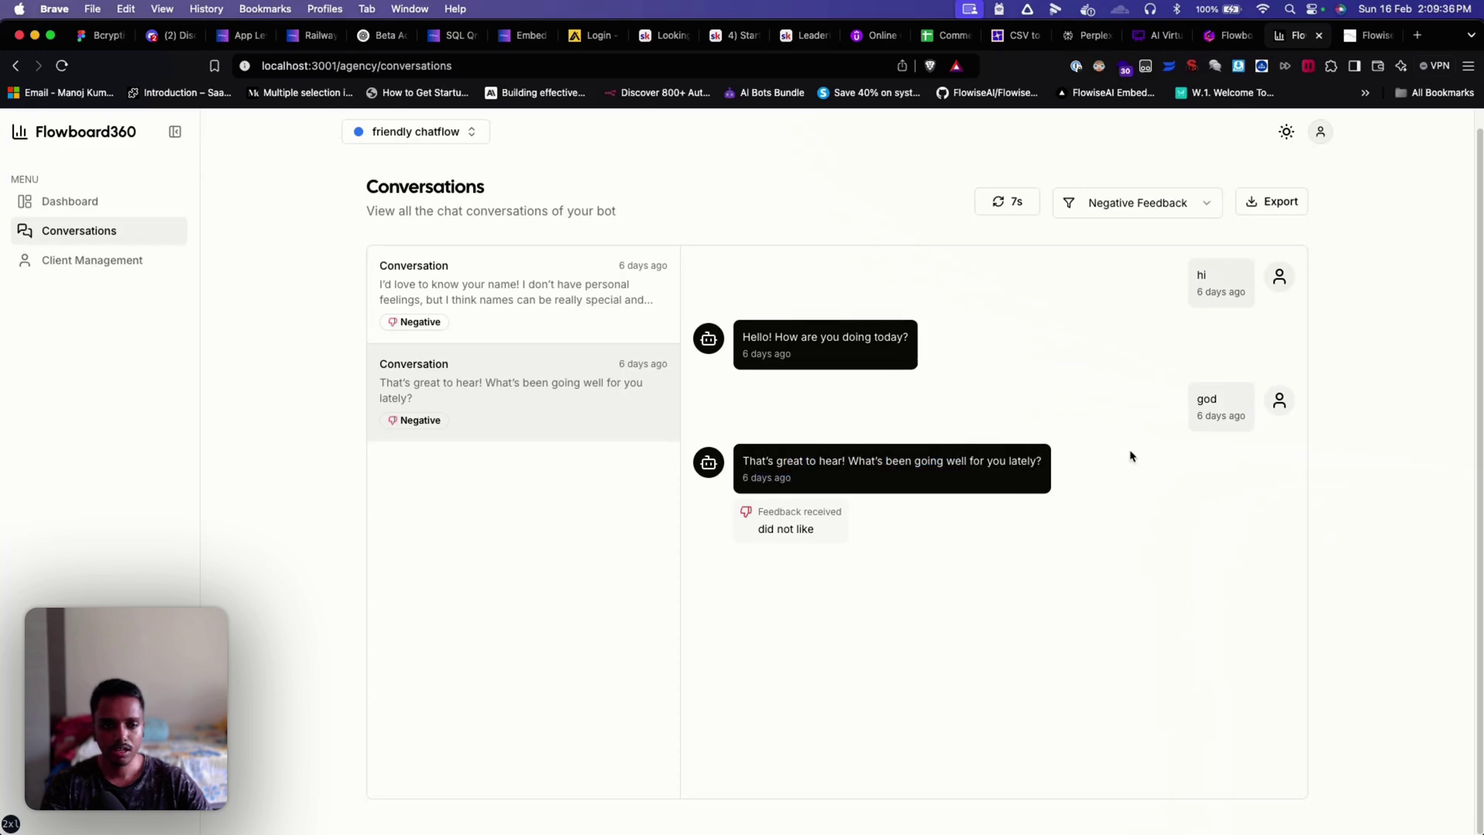
Step: Set the conversation filter back to All Conversations
{"action": "left_click", "coordinate": [1069, 210]}
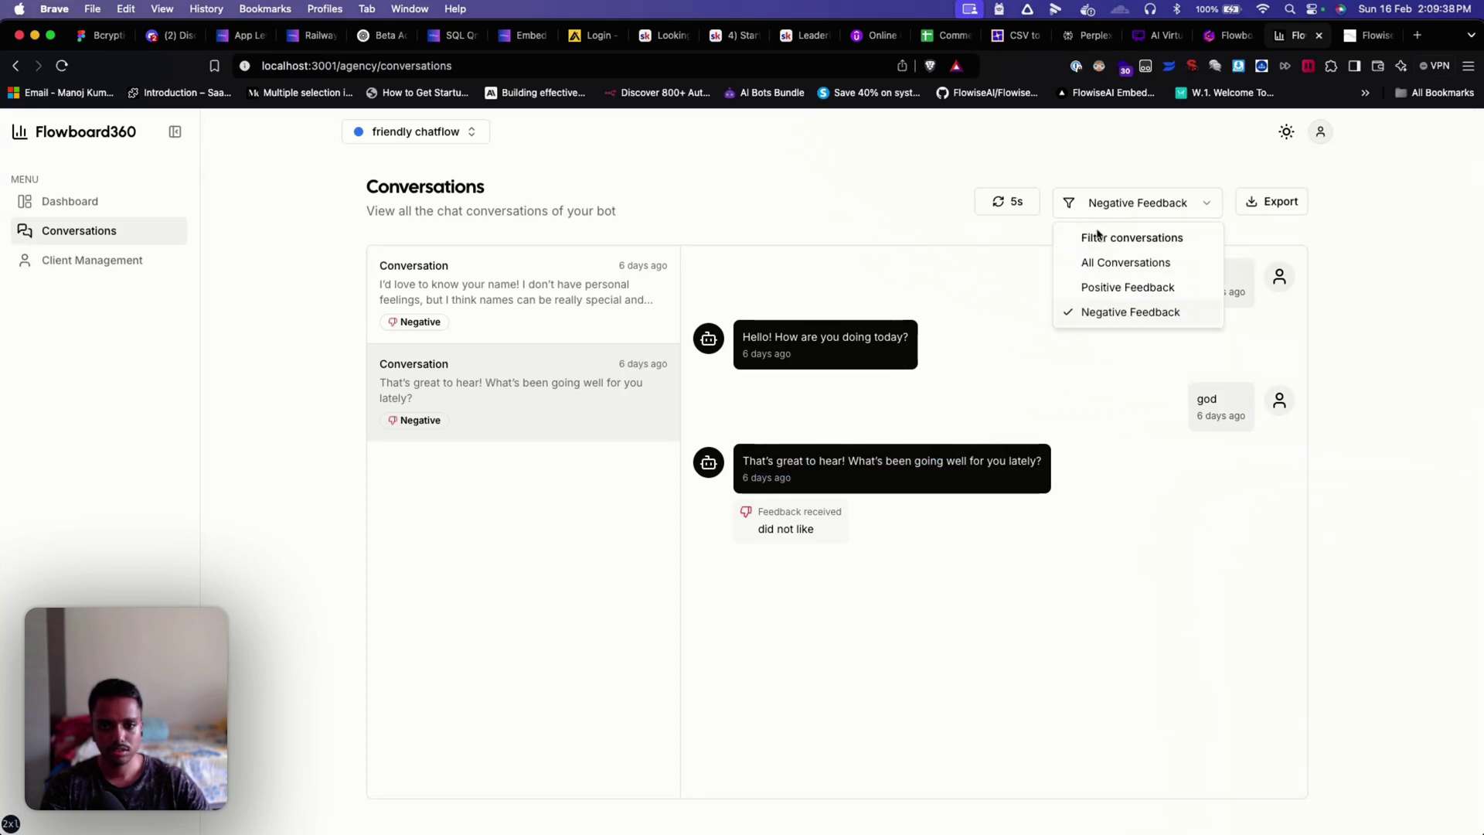
{"action": "left_click", "coordinate": [1098, 257]}
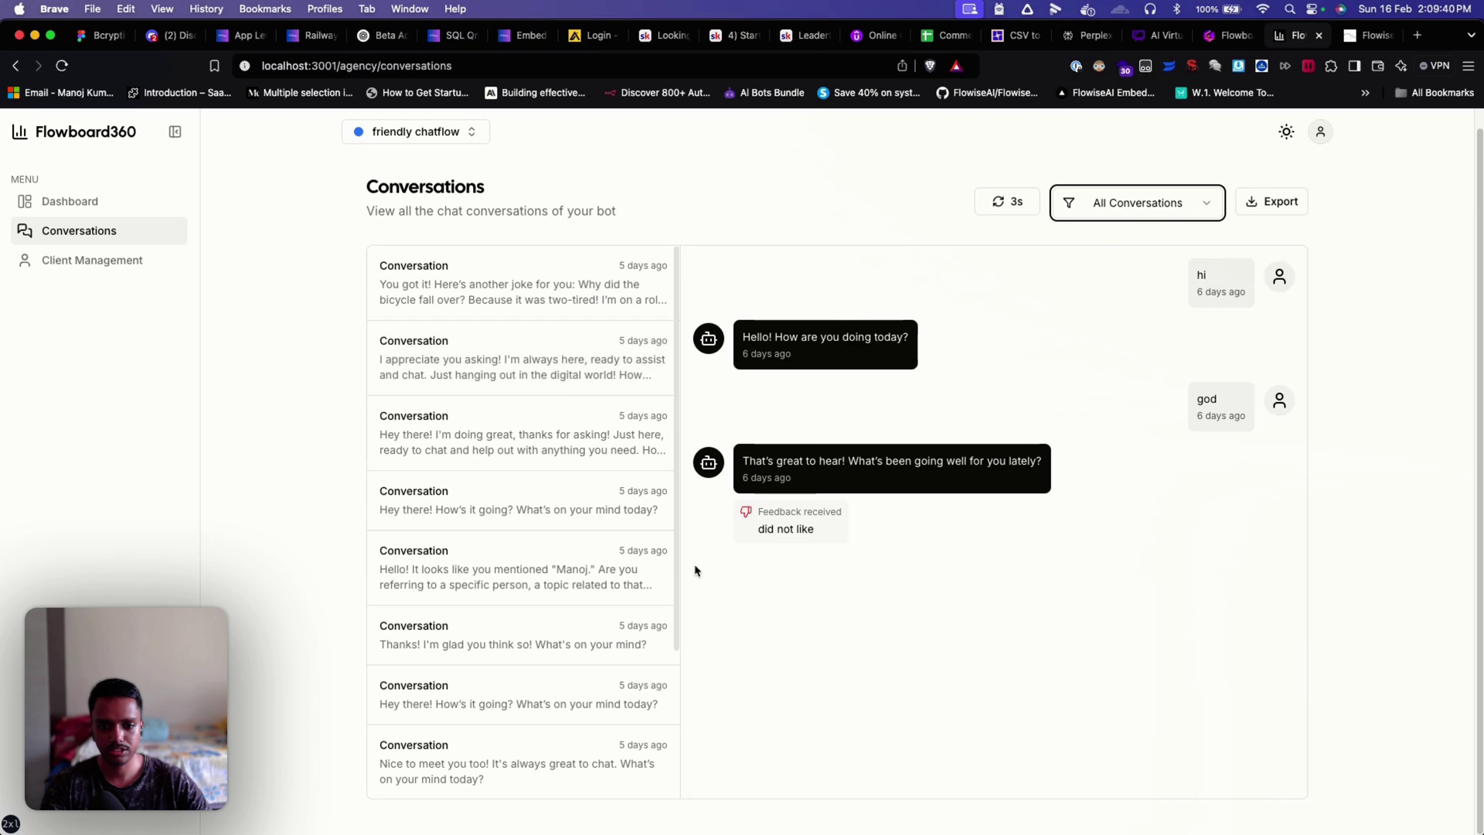
{"action": "scroll", "coordinate": [586, 563], "scroll_direction": "down", "scroll_amount": 5}
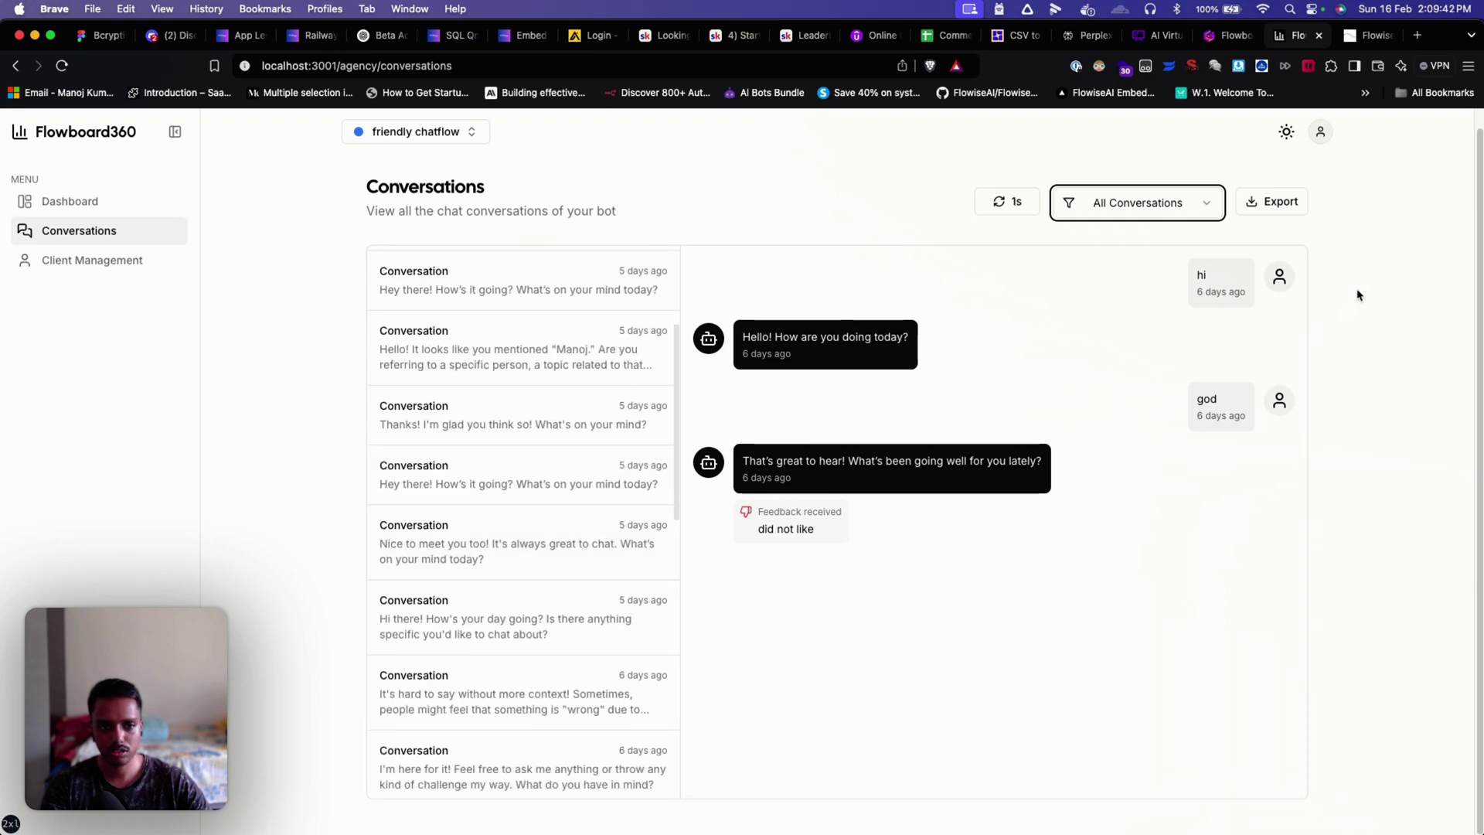
Step: Export conversations for a custom range Feb 1–Feb 16, 2025 as CSV to the Desktop
{"action": "left_click", "coordinate": [1274, 204]}
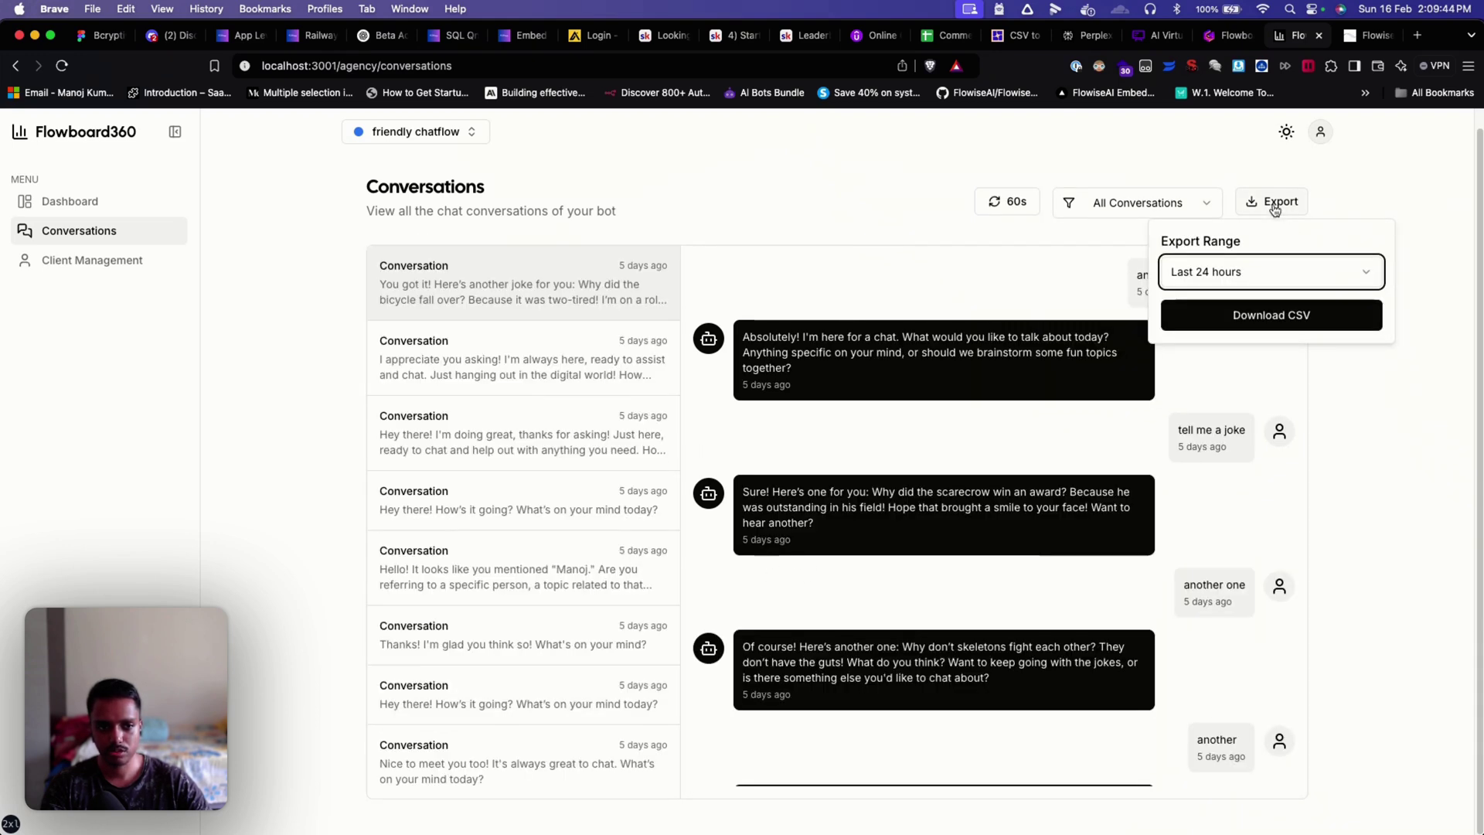
{"action": "left_click", "coordinate": [1281, 277]}
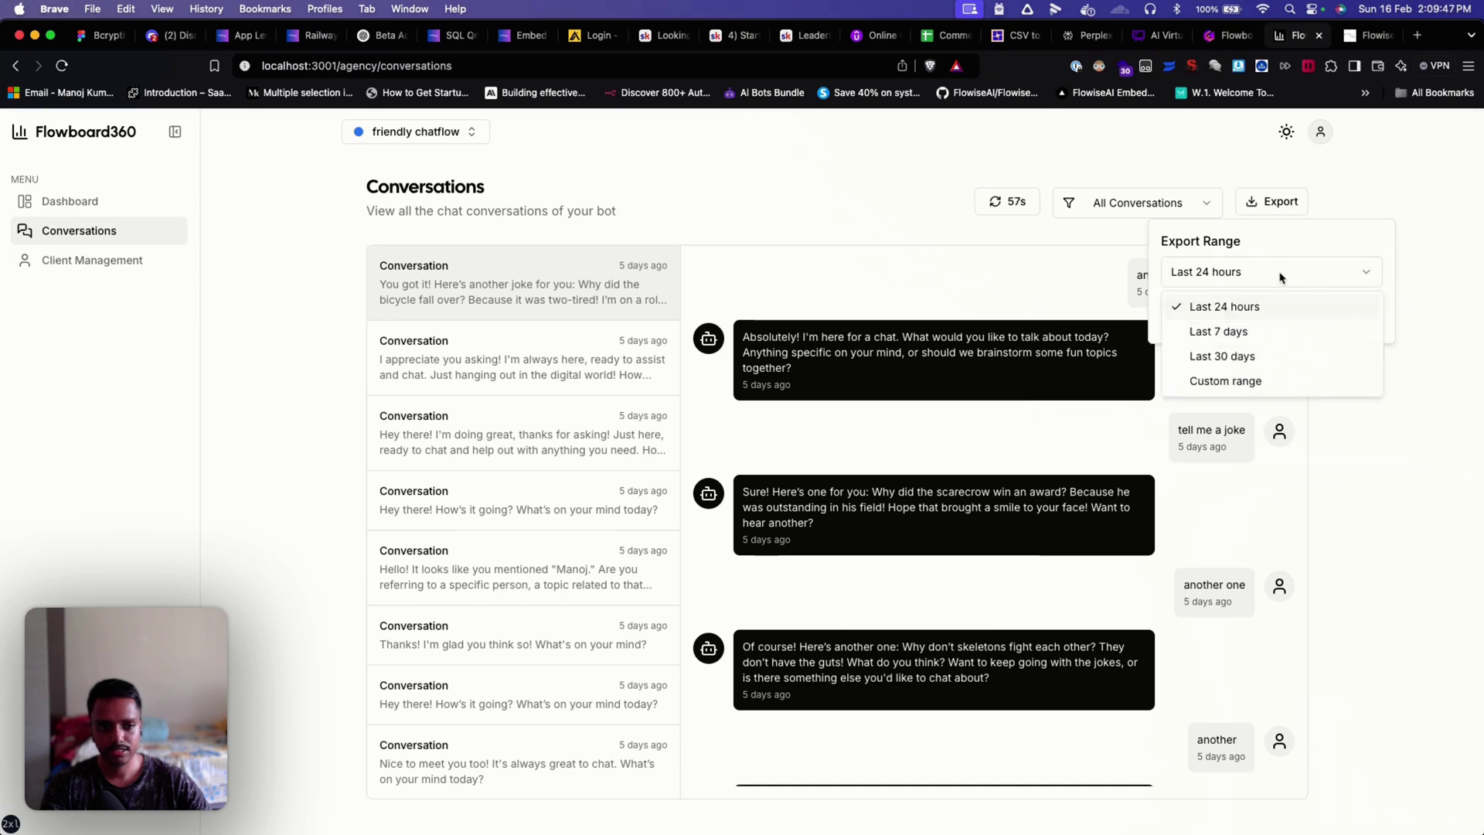
{"action": "left_click", "coordinate": [1224, 379]}
{"action": "left_click", "coordinate": [1218, 345]}
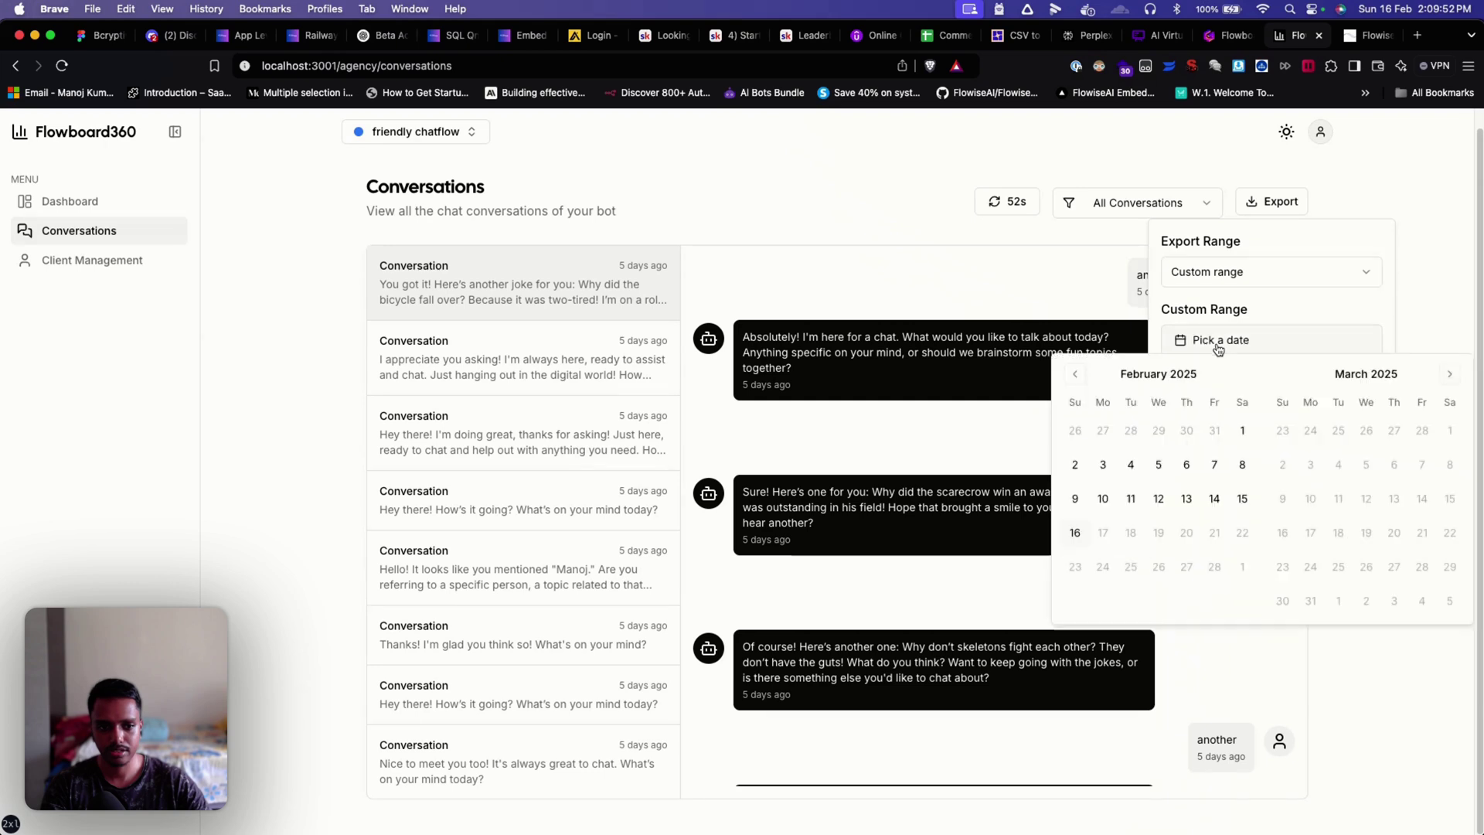
{"action": "left_click", "coordinate": [1241, 437]}
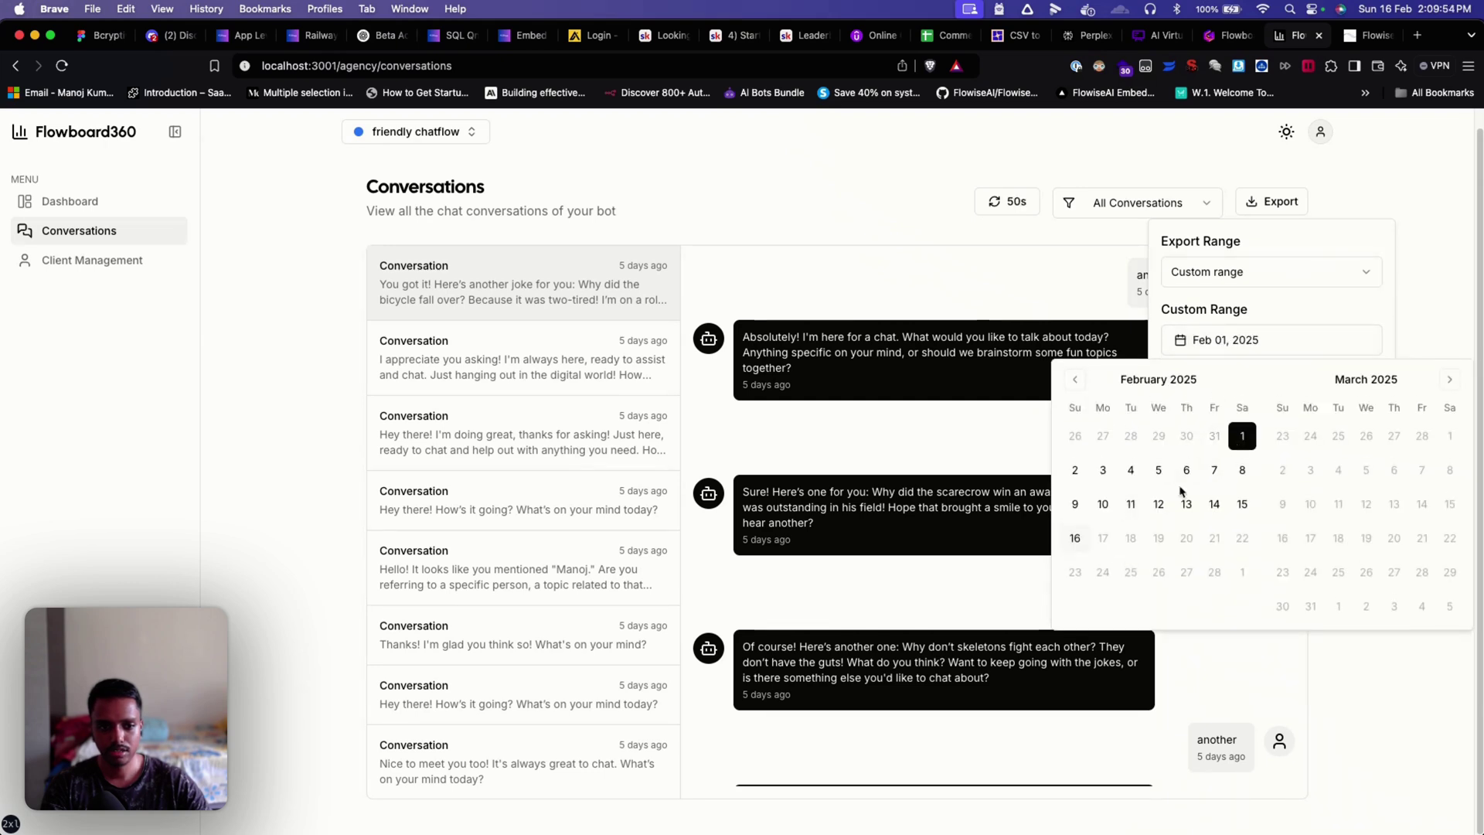
{"action": "left_click", "coordinate": [1084, 536]}
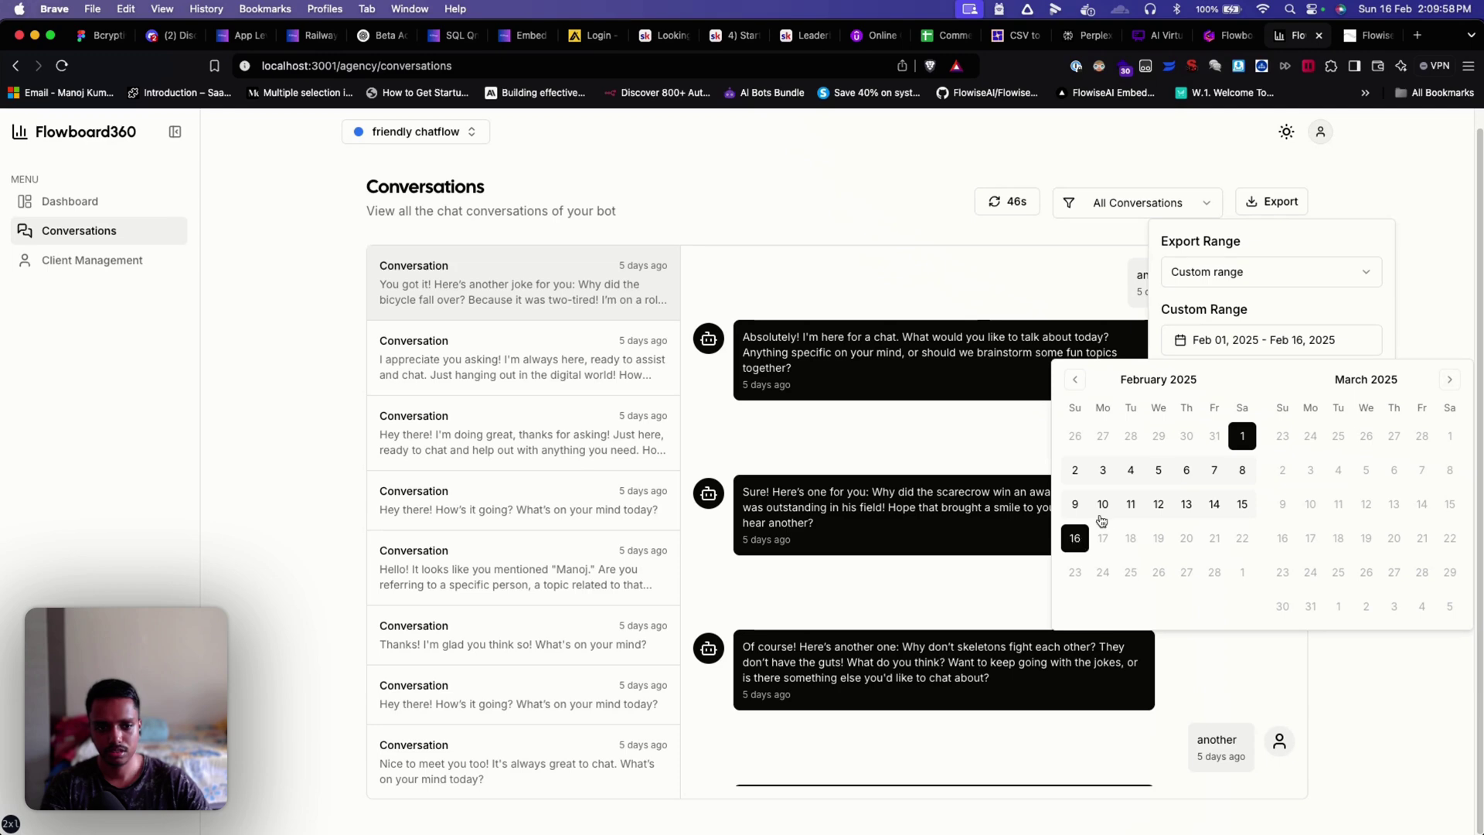
{"action": "key", "text": "Escape"}
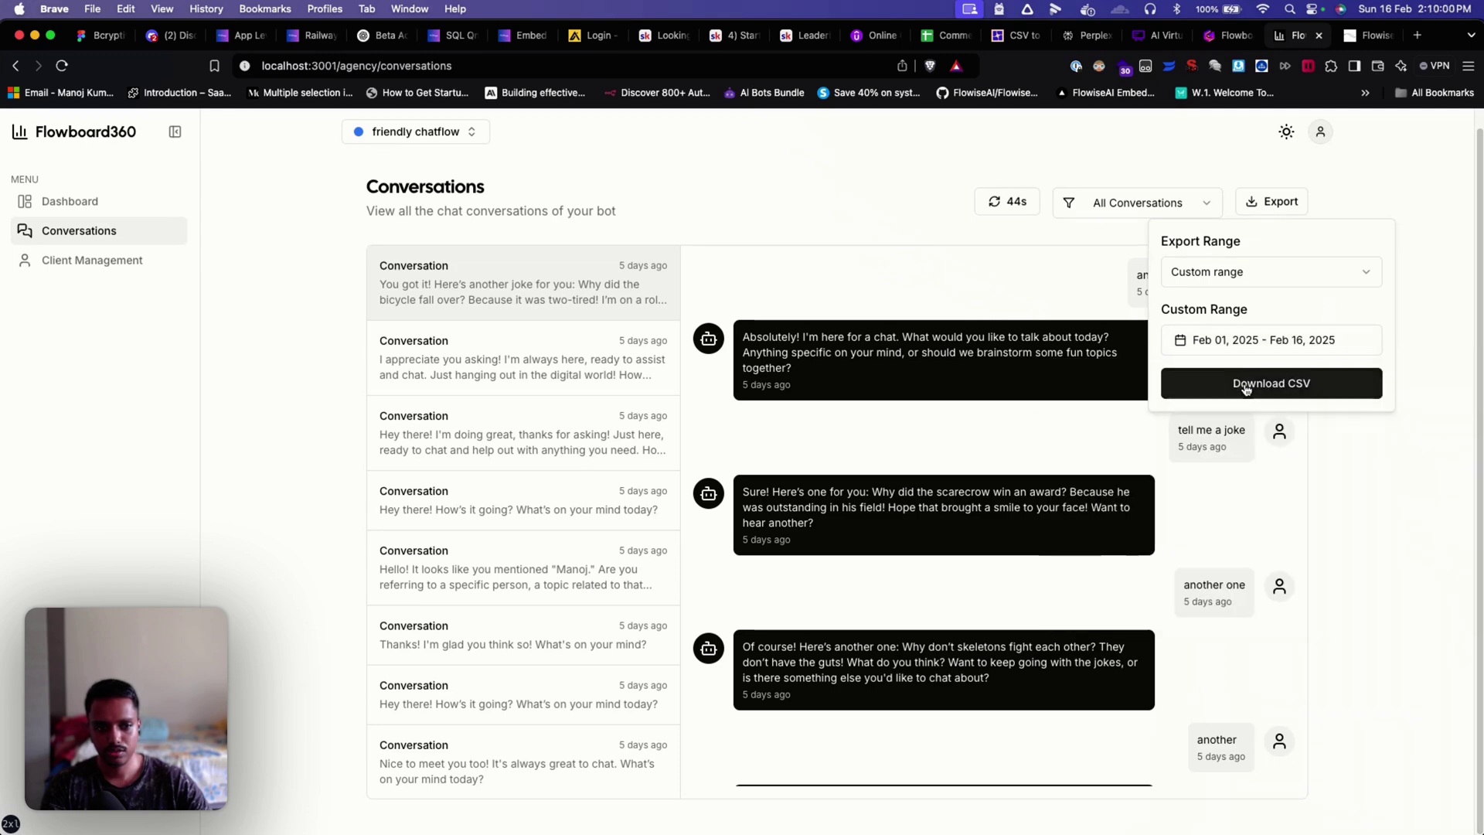
{"action": "left_click", "coordinate": [1264, 385]}
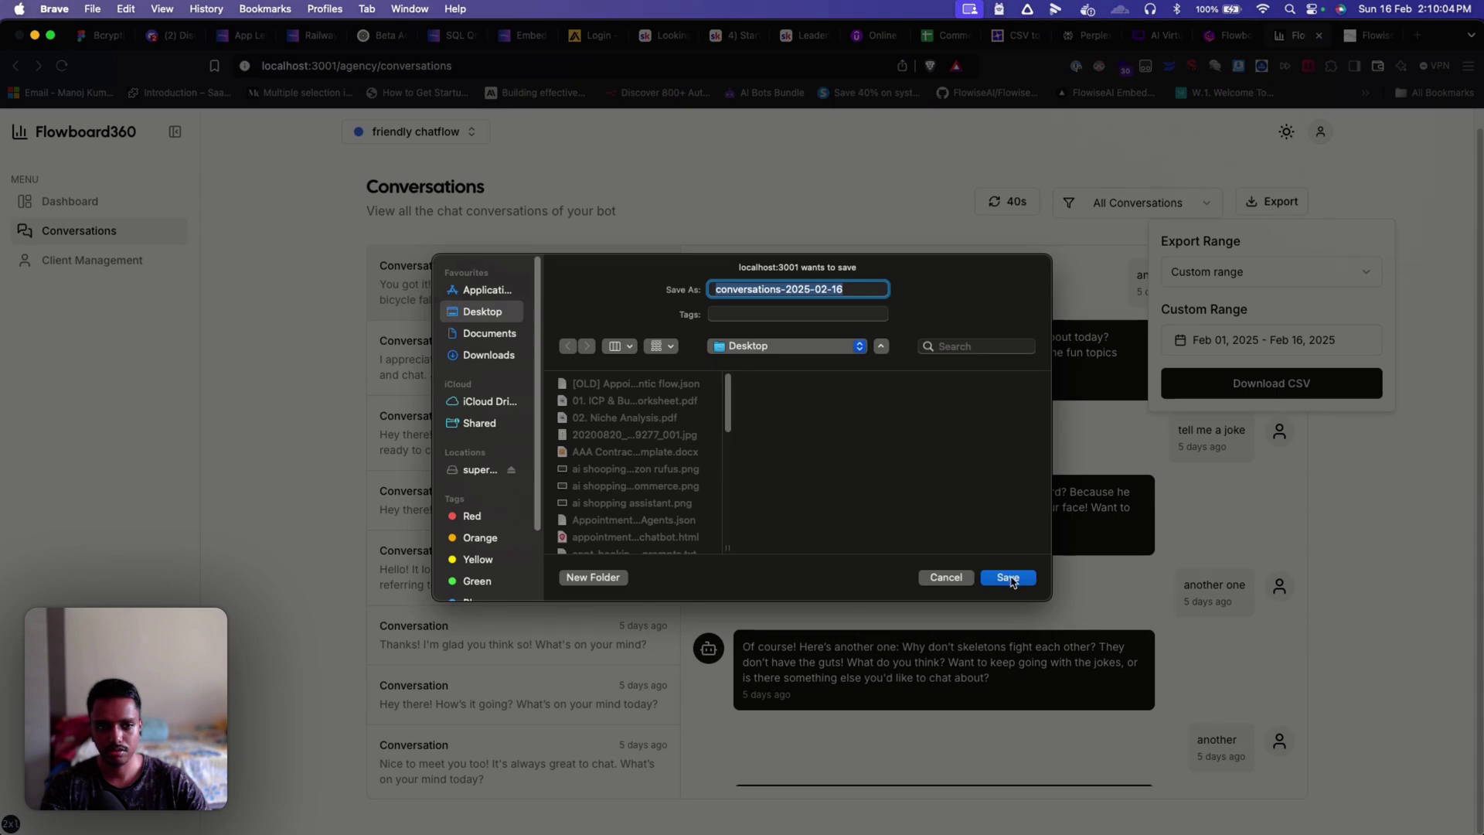
{"action": "left_click", "coordinate": [1008, 578]}
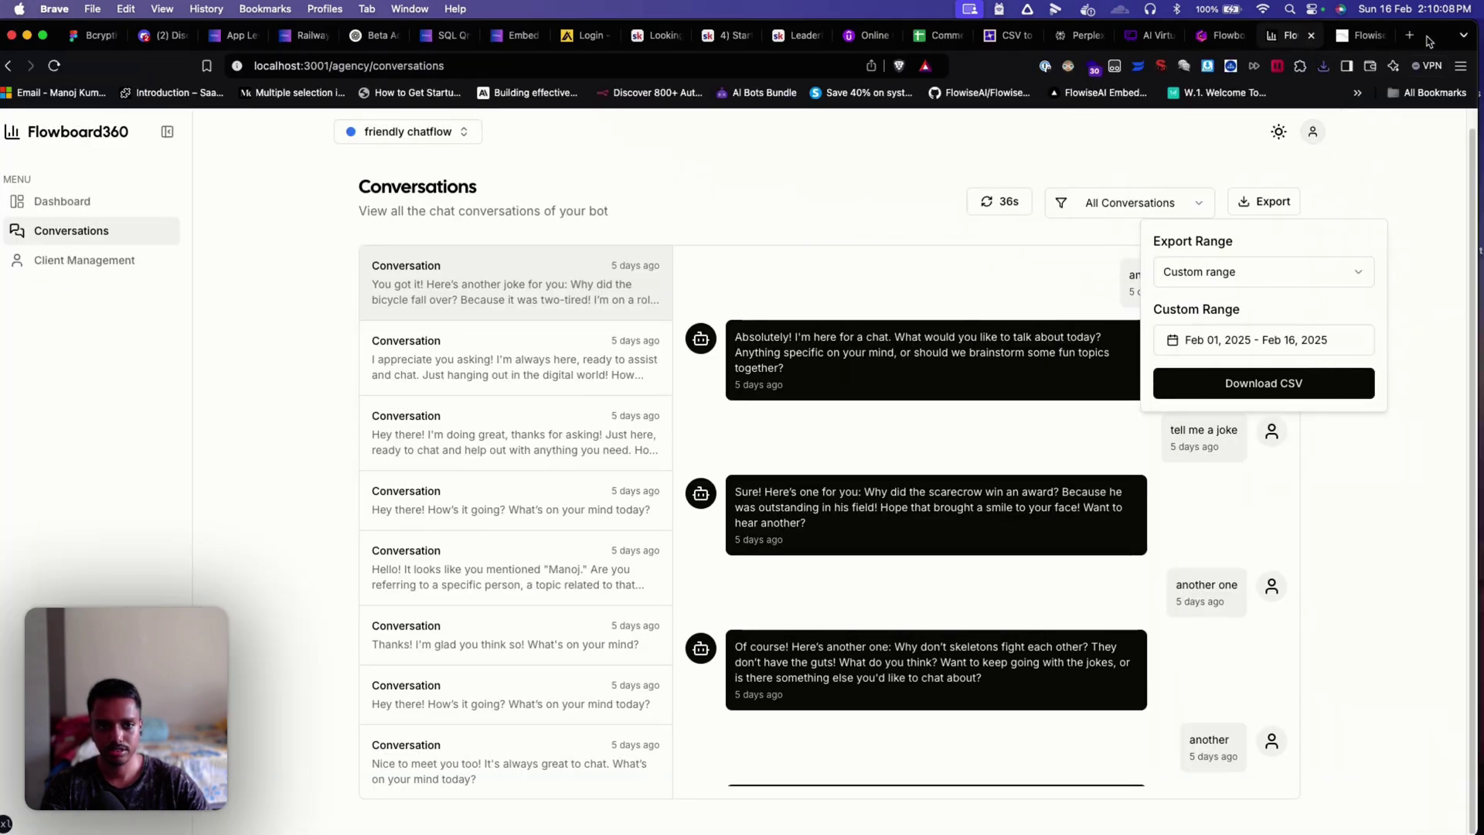
Step: Open conversations-2025-02-16.csv from the Desktop in Numbers
{"action": "left_click_drag", "start_coordinate": [1435, 44], "coordinate": [859, 40]}
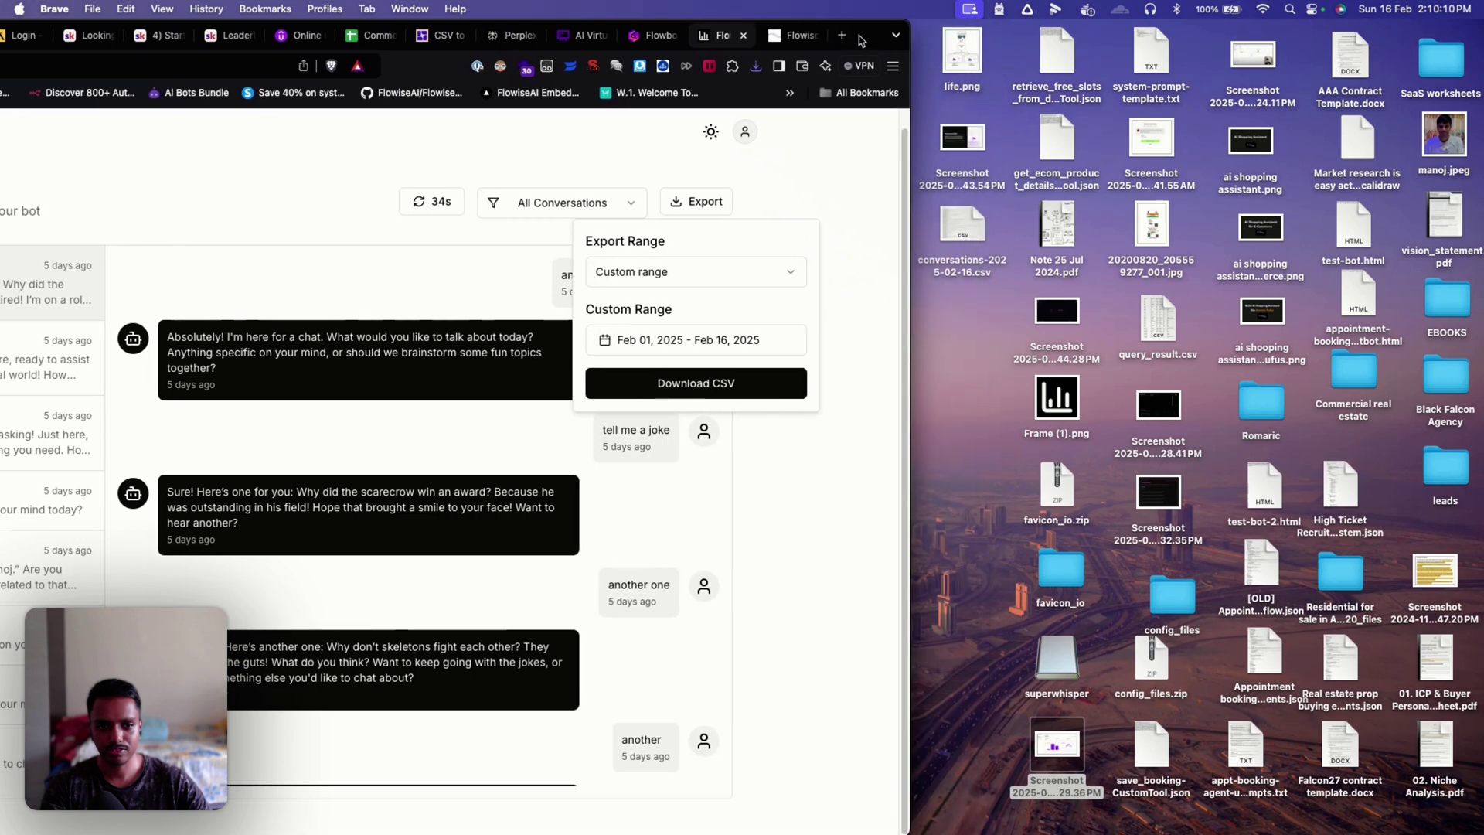
{"action": "left_click", "coordinate": [975, 218]}
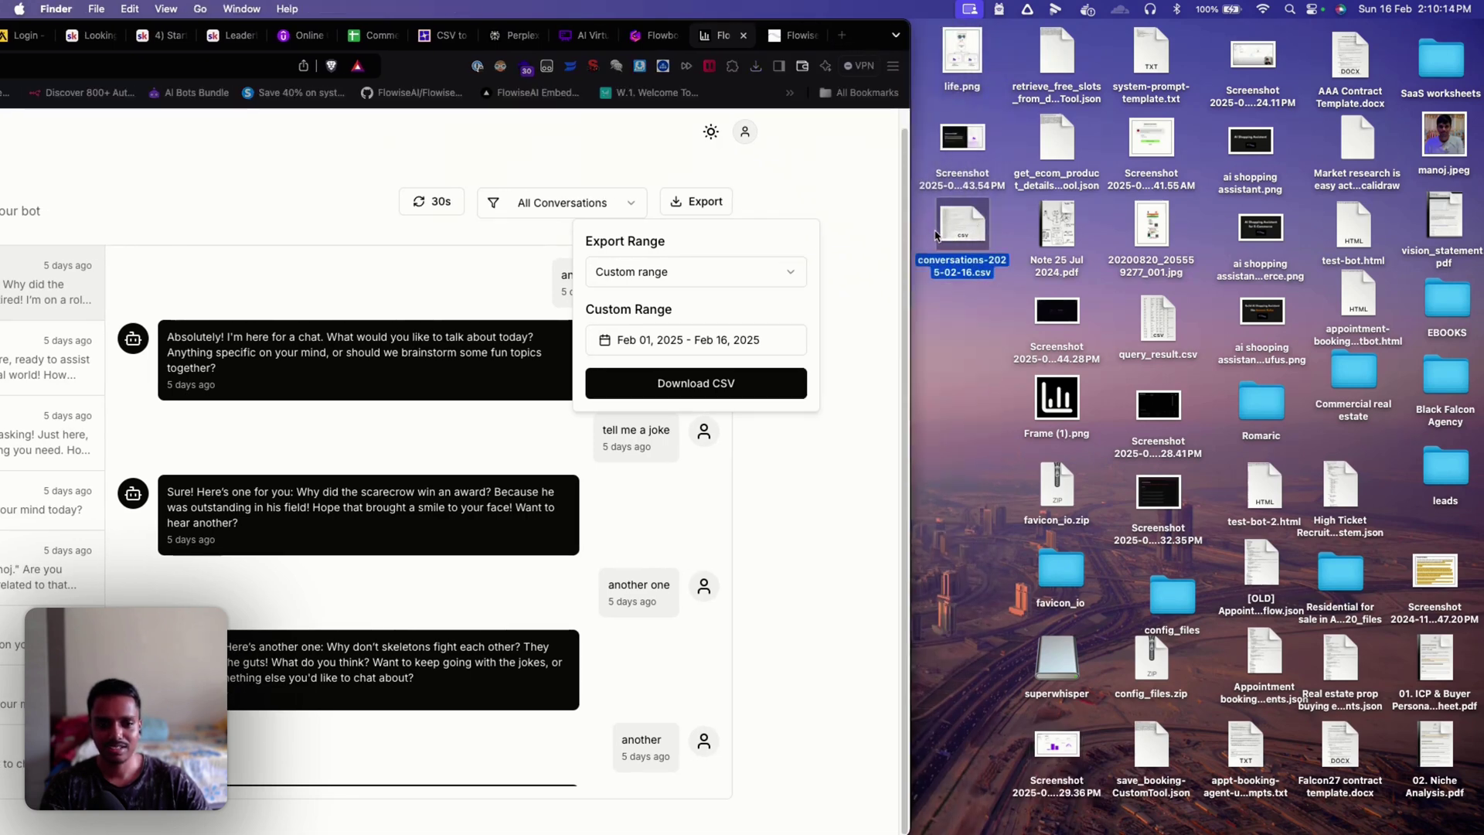
{"action": "double_click", "coordinate": [937, 235]}
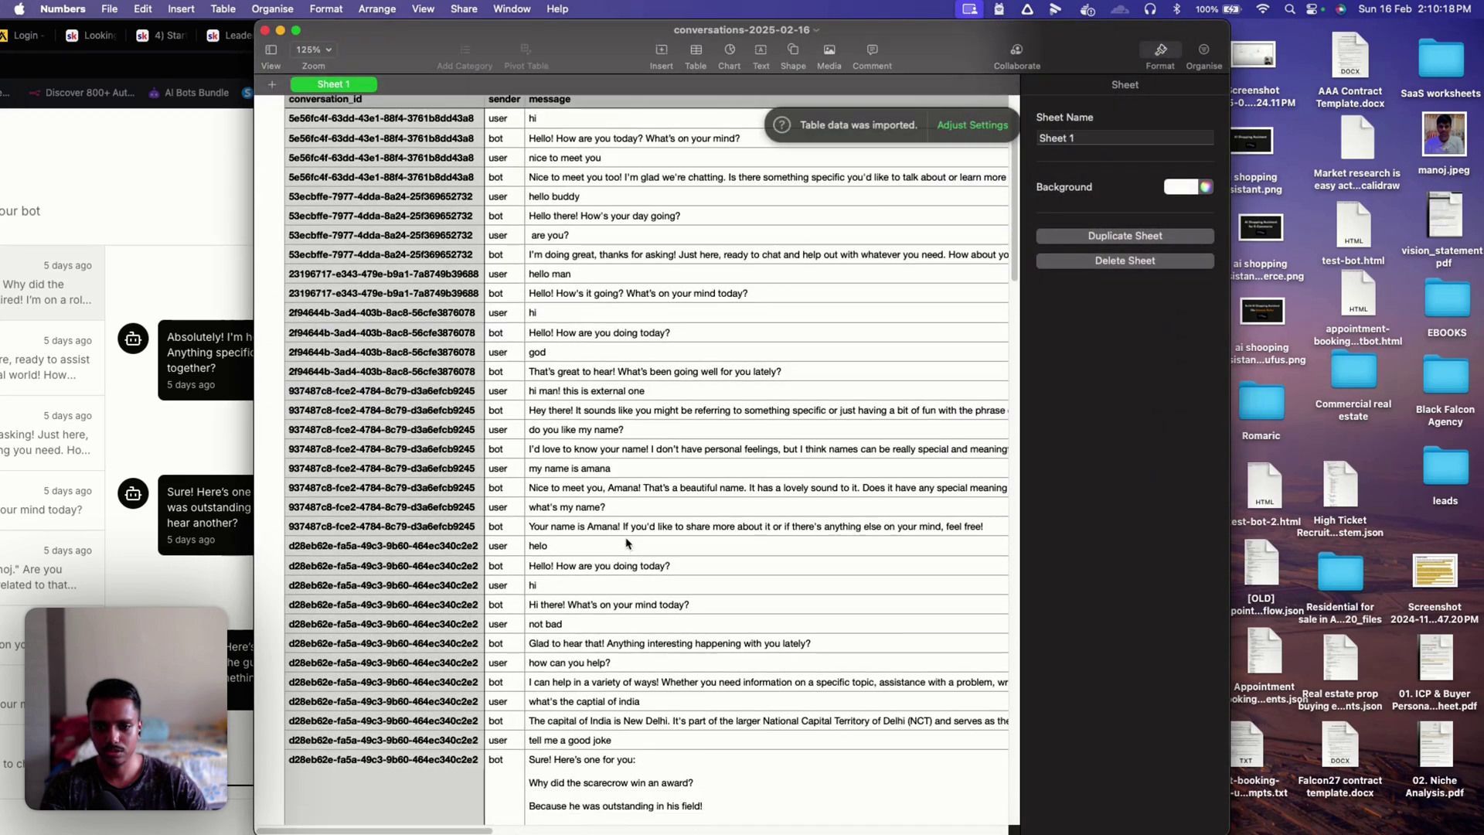
Step: Browse the conversation_id, sender and message rows, then close Numbers and return to the browser
{"action": "scroll", "coordinate": [626, 544], "scroll_direction": "down", "scroll_amount": 5}
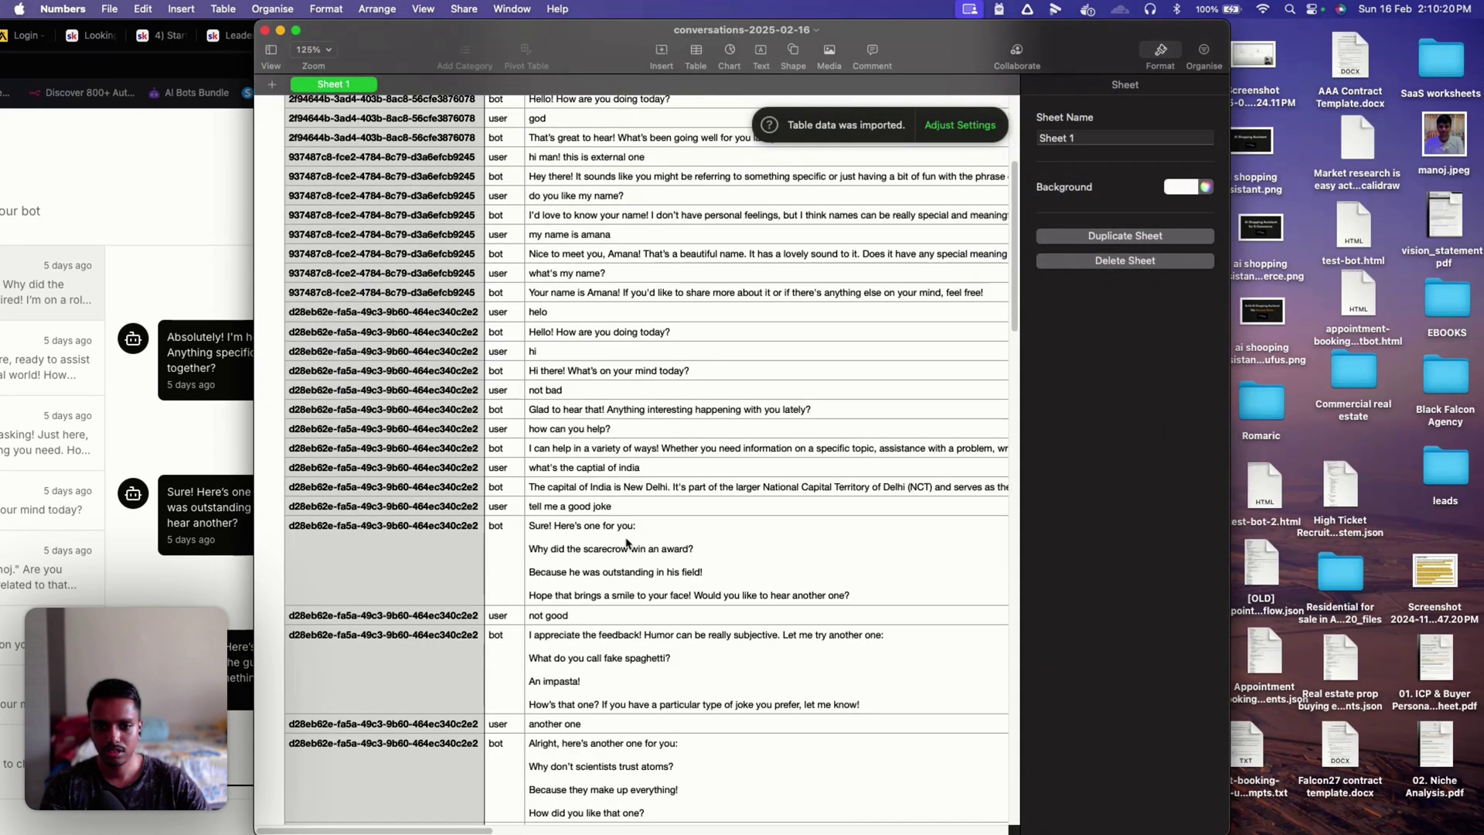
{"action": "scroll", "coordinate": [626, 544], "scroll_direction": "down", "scroll_amount": 10}
{"action": "scroll", "coordinate": [626, 543], "scroll_direction": "up", "scroll_amount": 20}
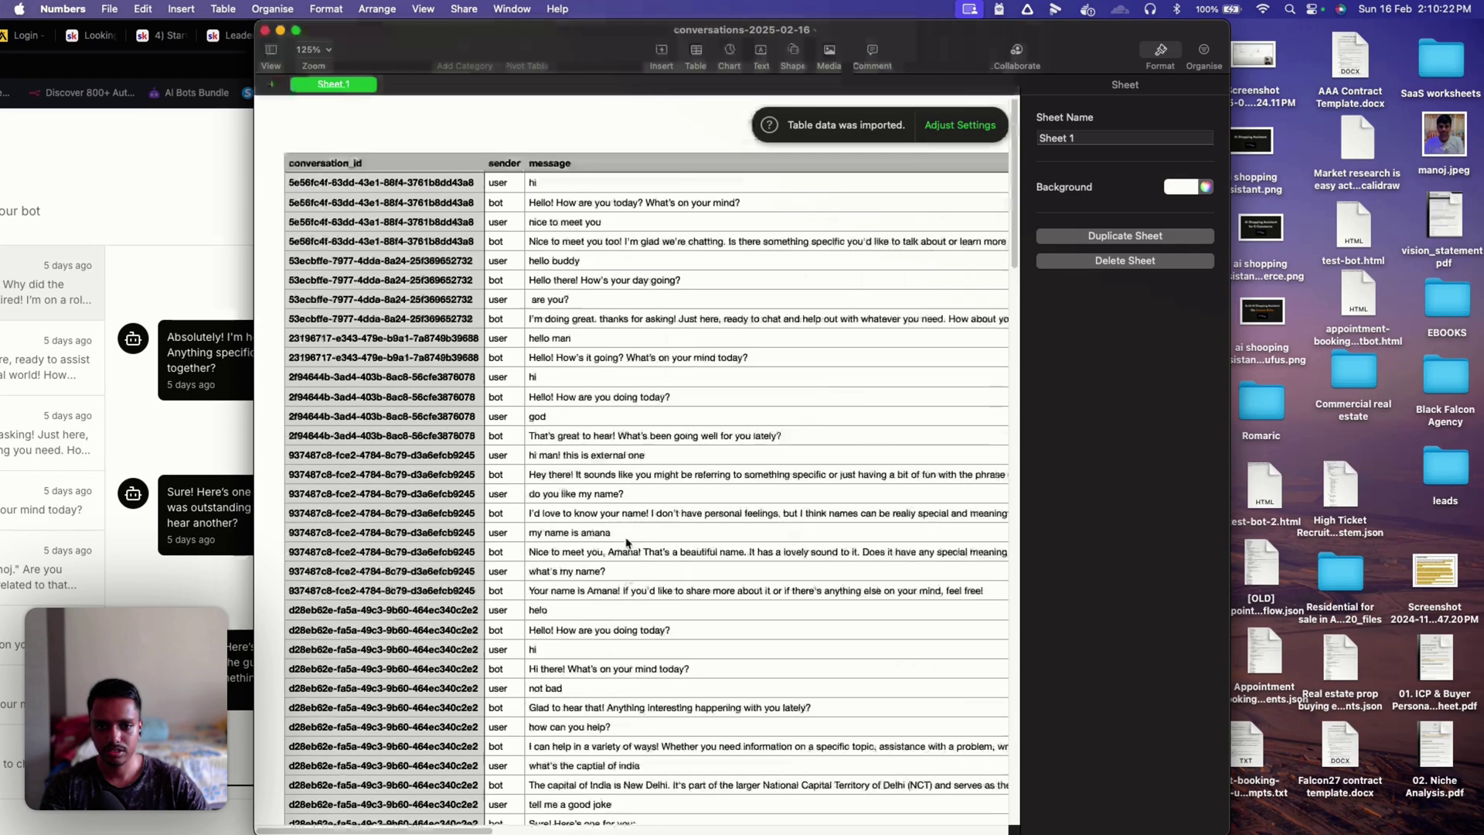
{"action": "scroll", "coordinate": [626, 543], "scroll_direction": "right", "scroll_amount": 10}
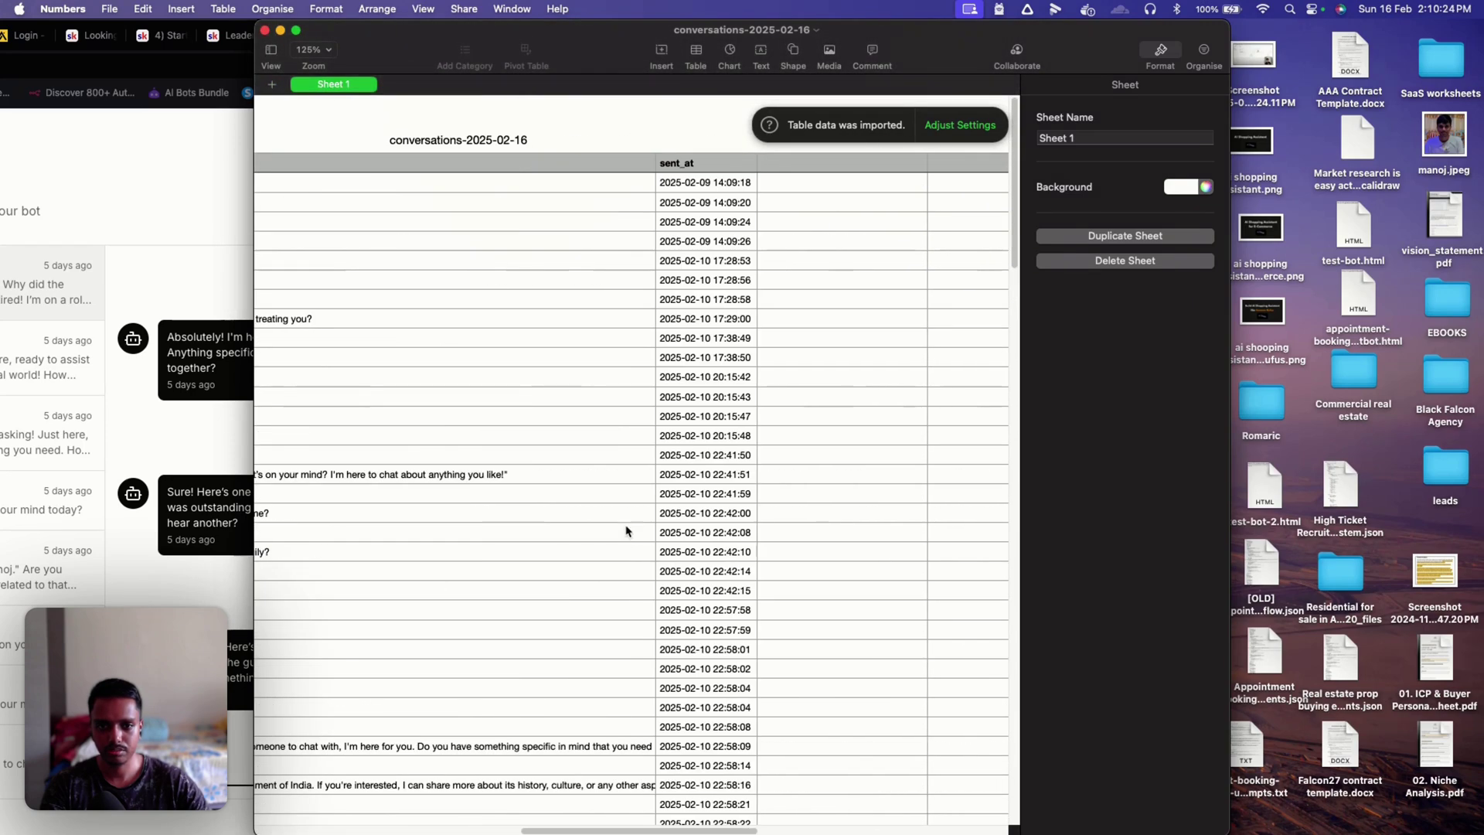
{"action": "scroll", "coordinate": [707, 581], "scroll_direction": "down", "scroll_amount": 10}
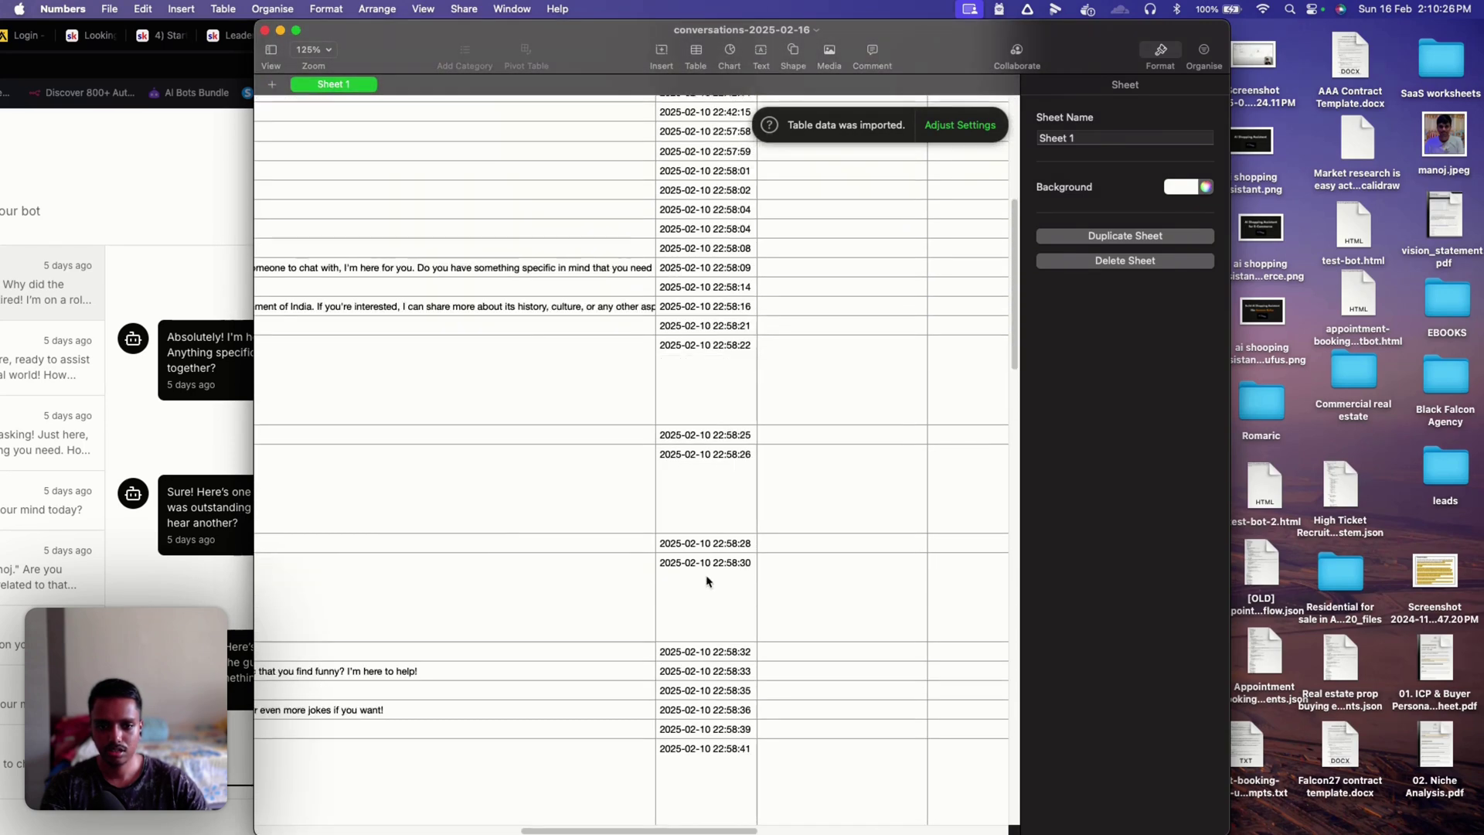
{"action": "scroll", "coordinate": [707, 582], "scroll_direction": "up", "scroll_amount": 10}
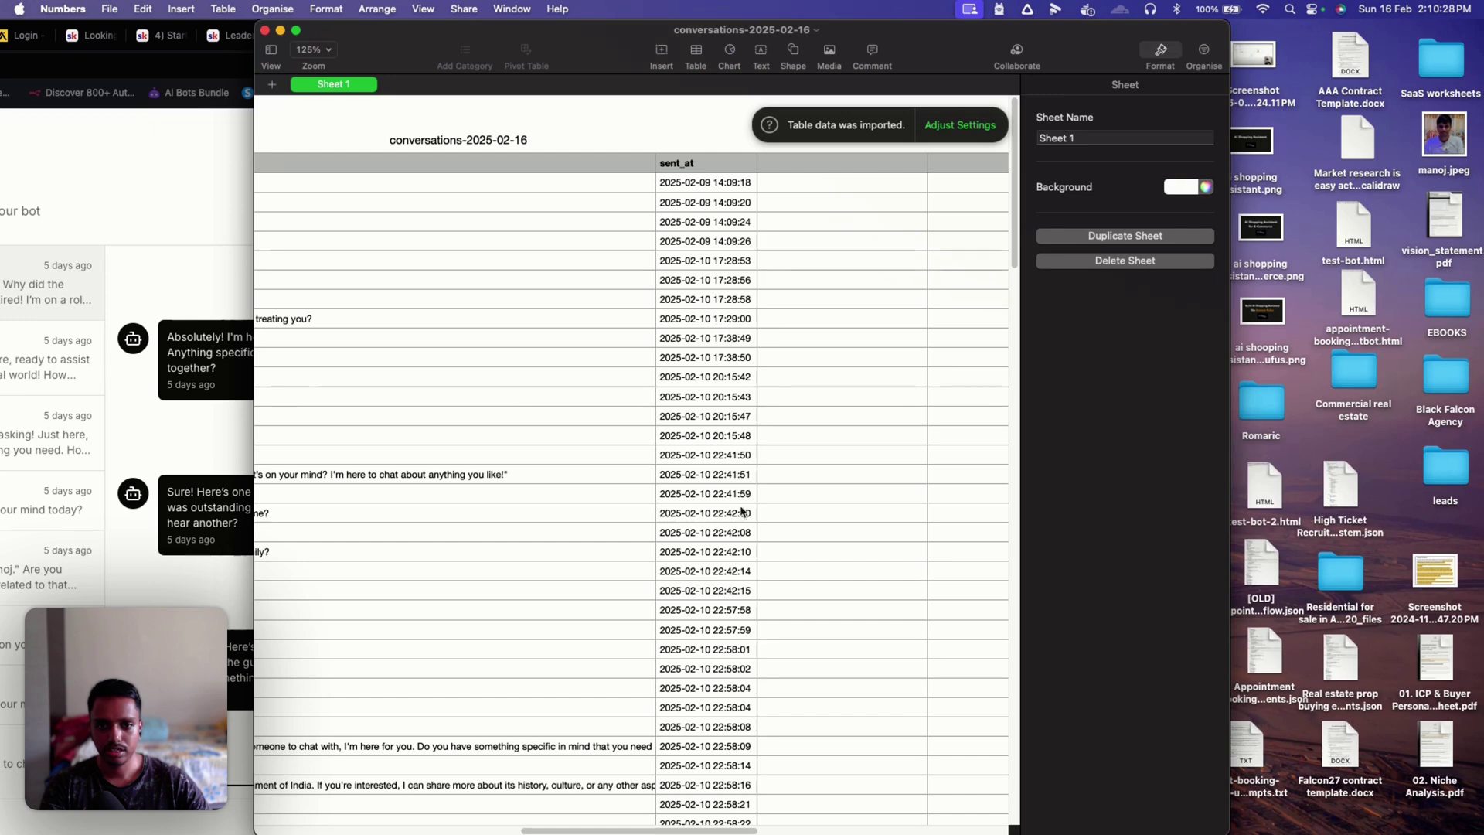
{"action": "scroll", "coordinate": [734, 565], "scroll_direction": "down", "scroll_amount": 15}
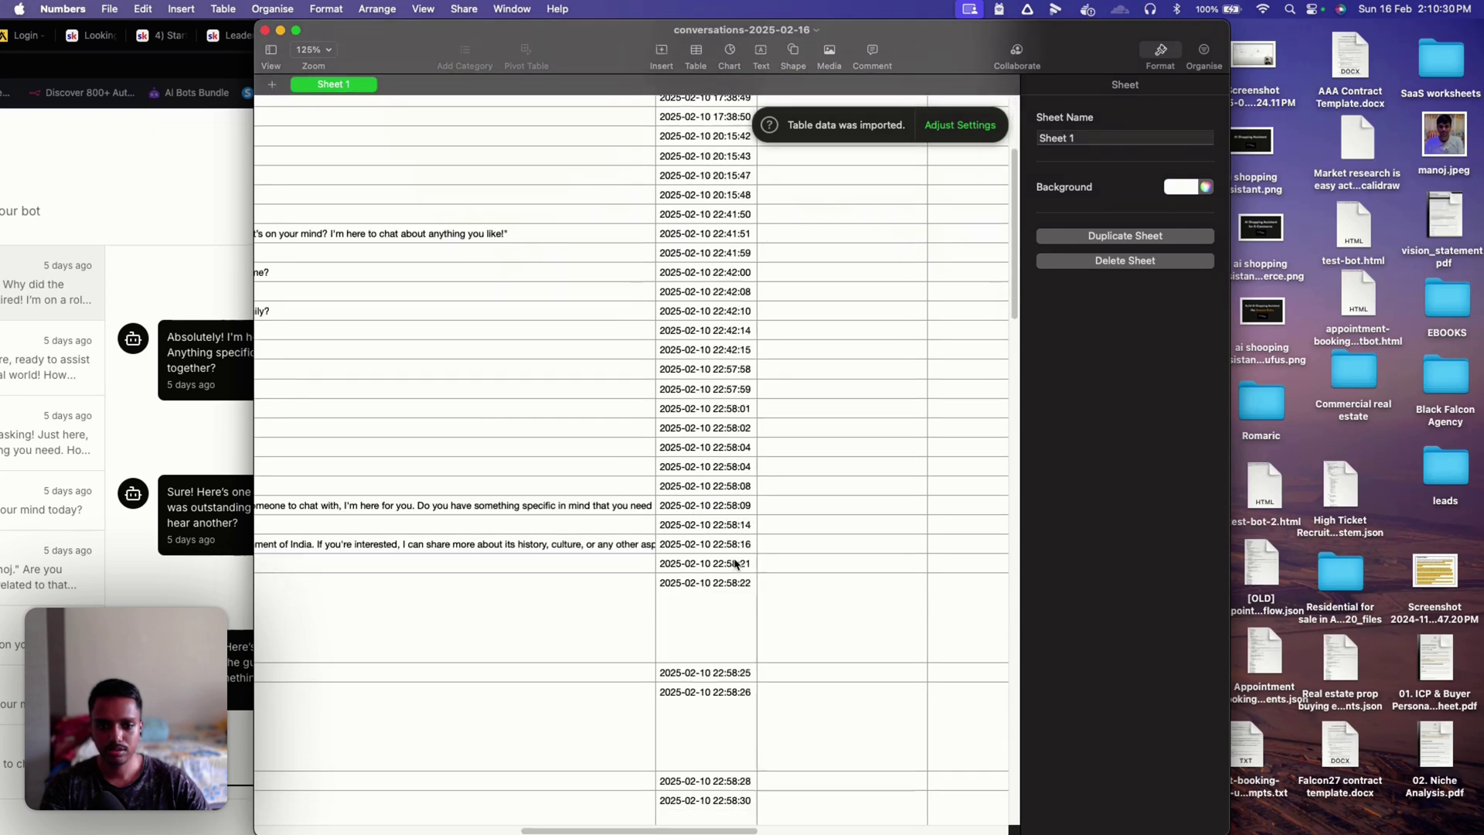
{"action": "scroll", "coordinate": [763, 651], "scroll_direction": "down", "scroll_amount": 5}
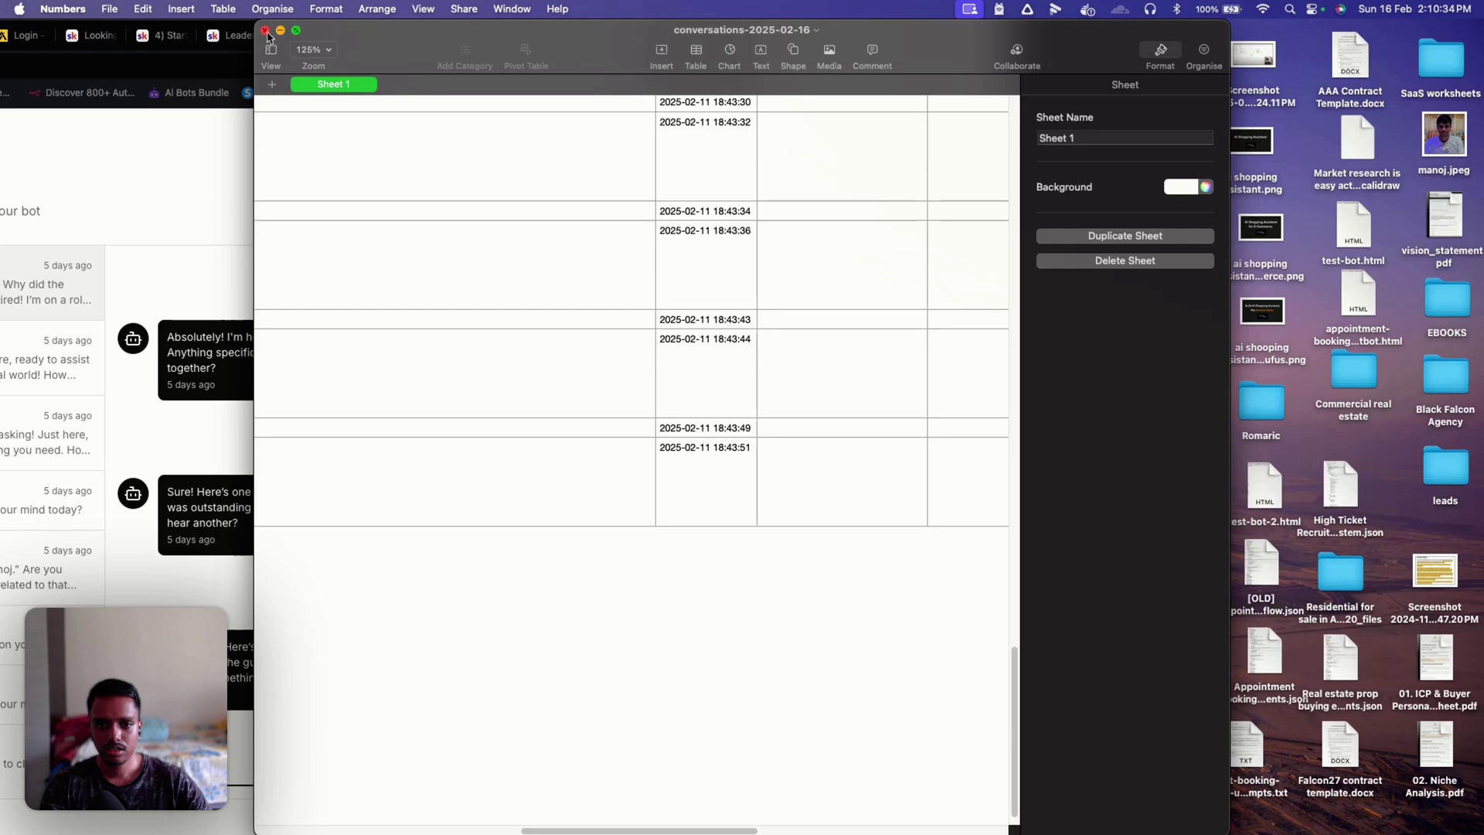
{"action": "left_click", "coordinate": [264, 30]}
{"action": "left_click", "coordinate": [849, 255]}
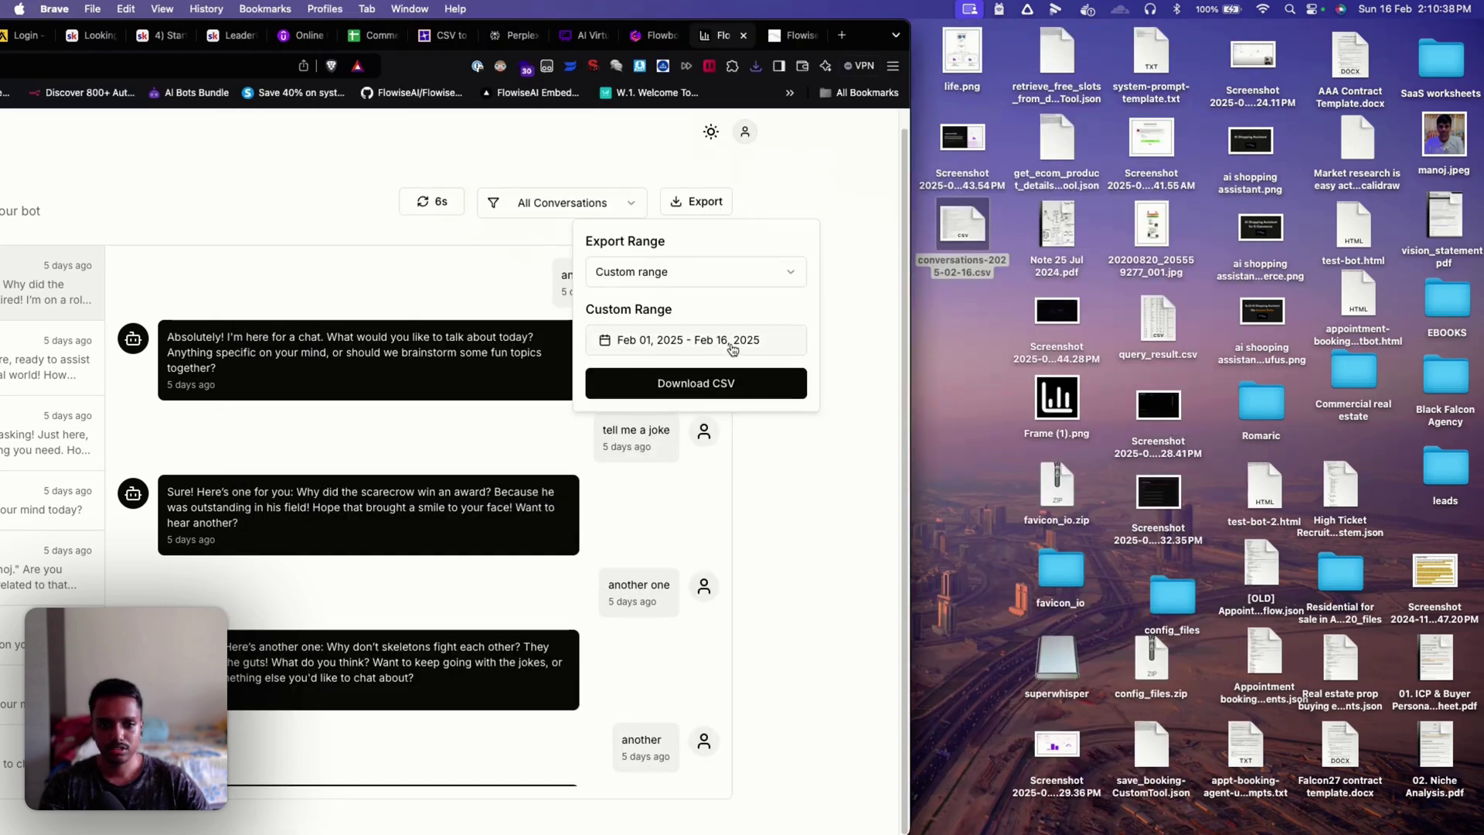
Step: Close the Export popup, maximize the browser window, and go to Client Management
{"action": "left_click", "coordinate": [791, 475]}
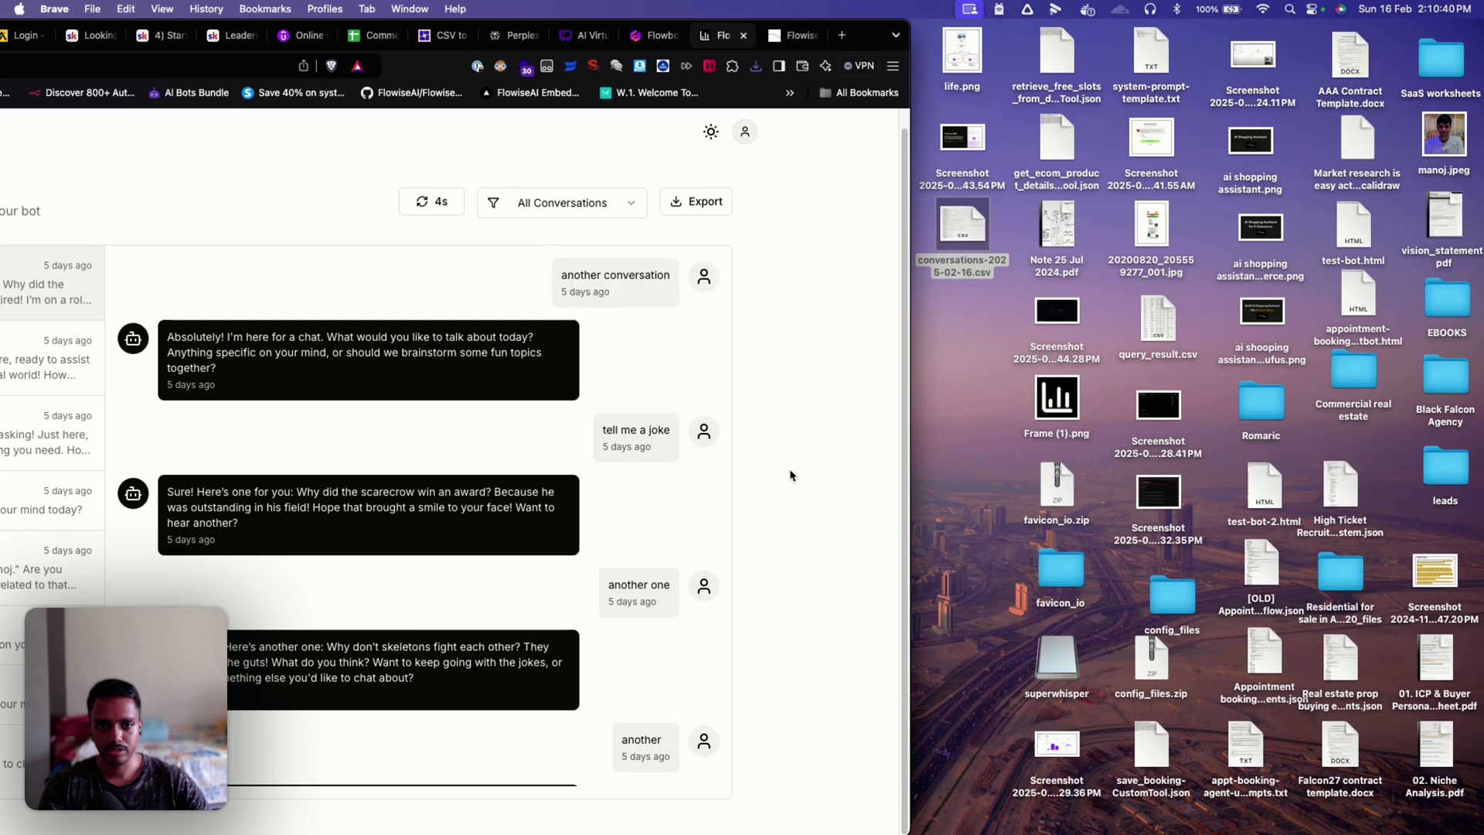
{"action": "double_click", "coordinate": [869, 36]}
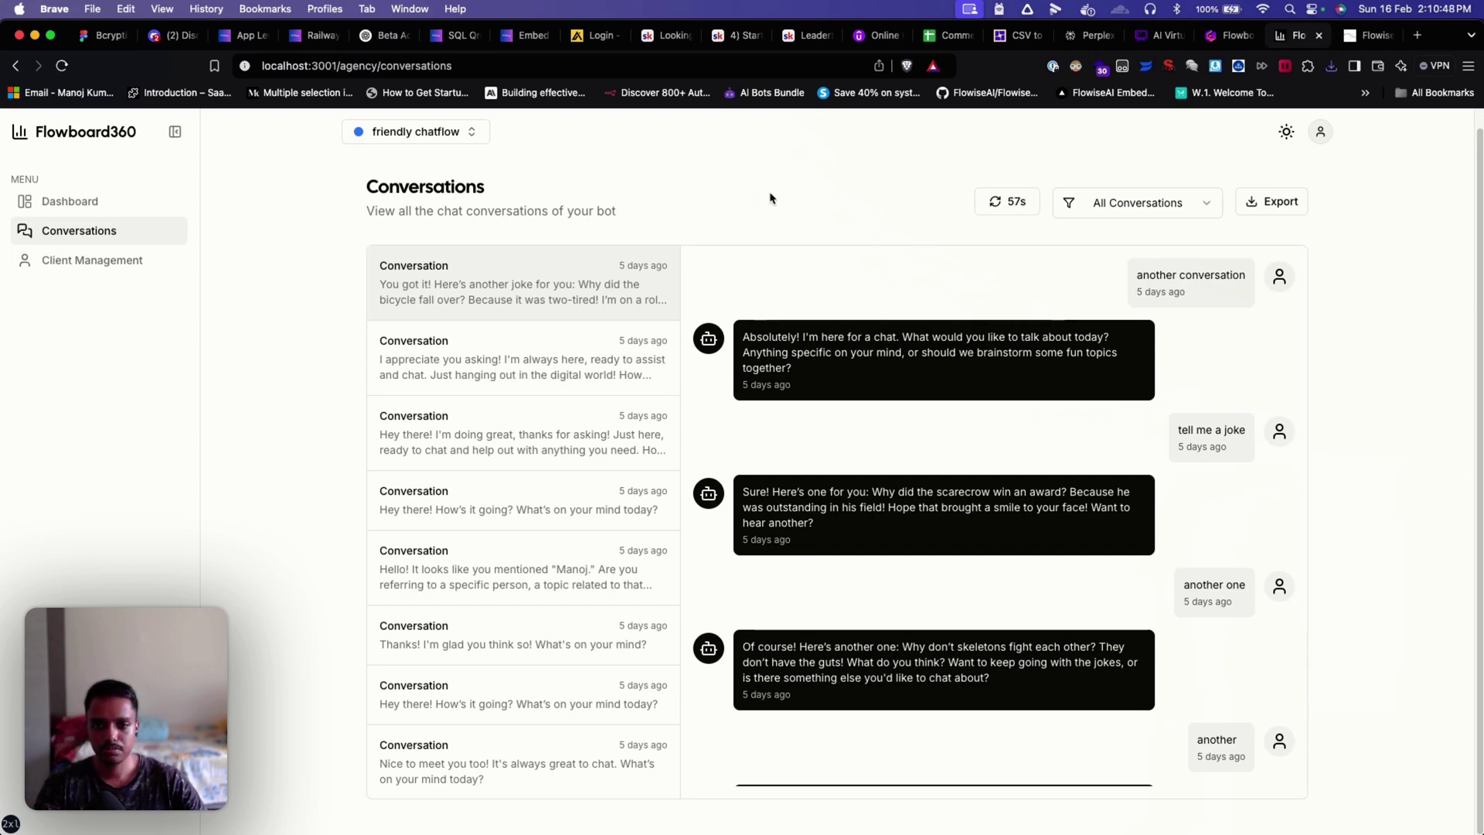
{"action": "scroll", "coordinate": [507, 546], "scroll_direction": "down", "scroll_amount": 3}
{"action": "scroll", "coordinate": [508, 547], "scroll_direction": "down", "scroll_amount": 3}
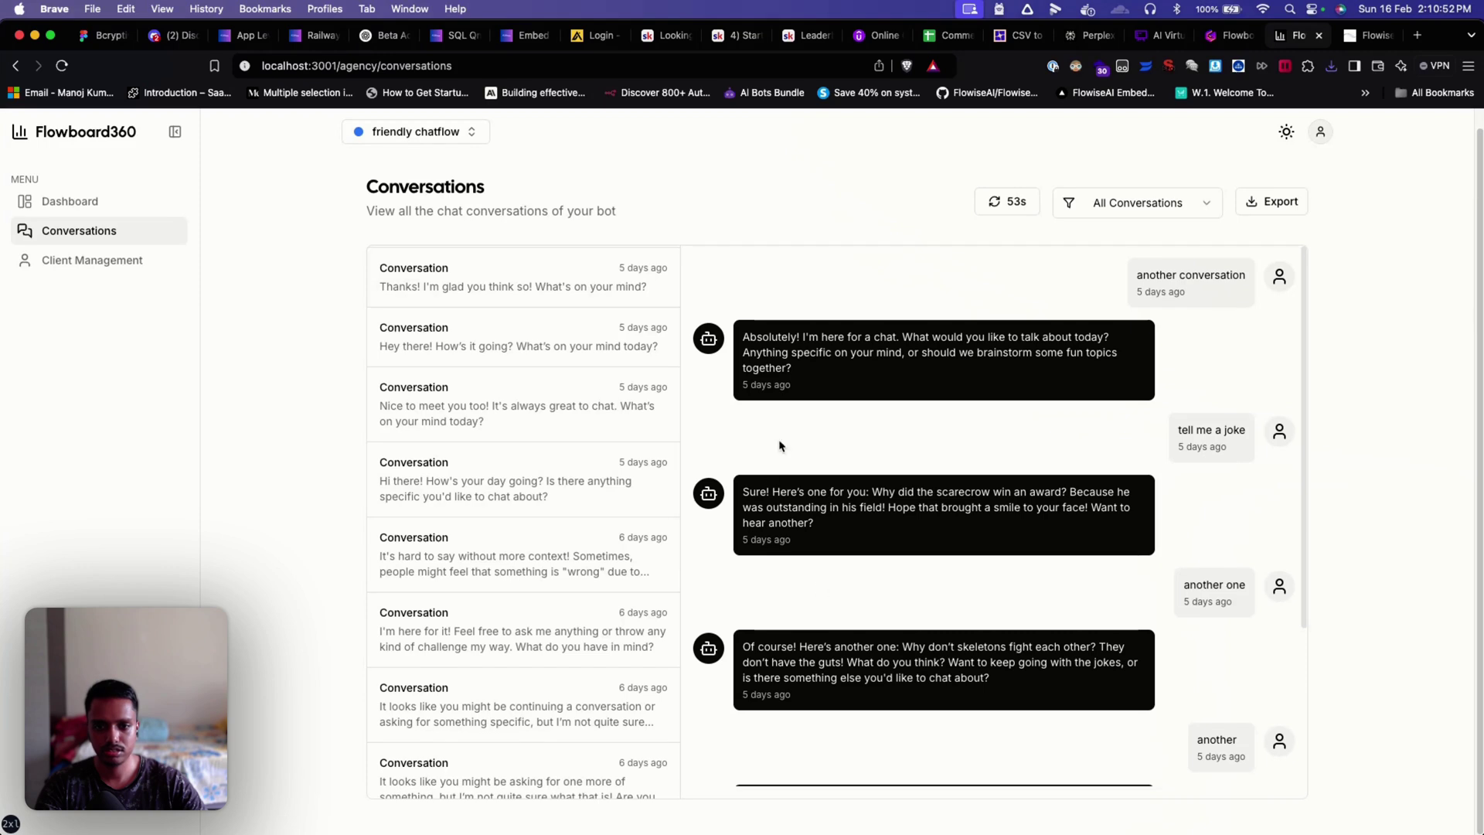
{"action": "scroll", "coordinate": [619, 484], "scroll_direction": "up", "scroll_amount": 5}
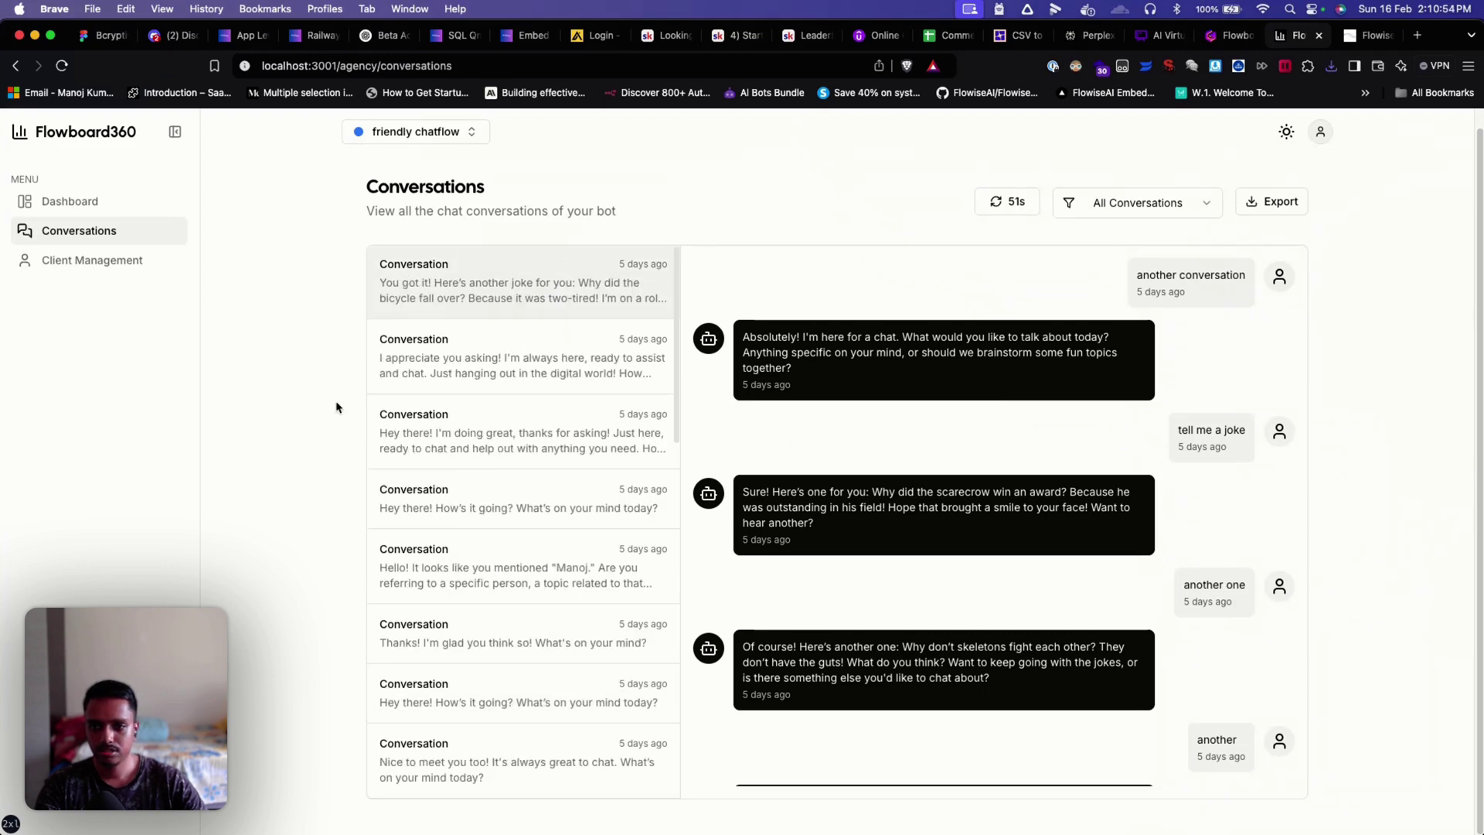
{"action": "left_click", "coordinate": [131, 272]}
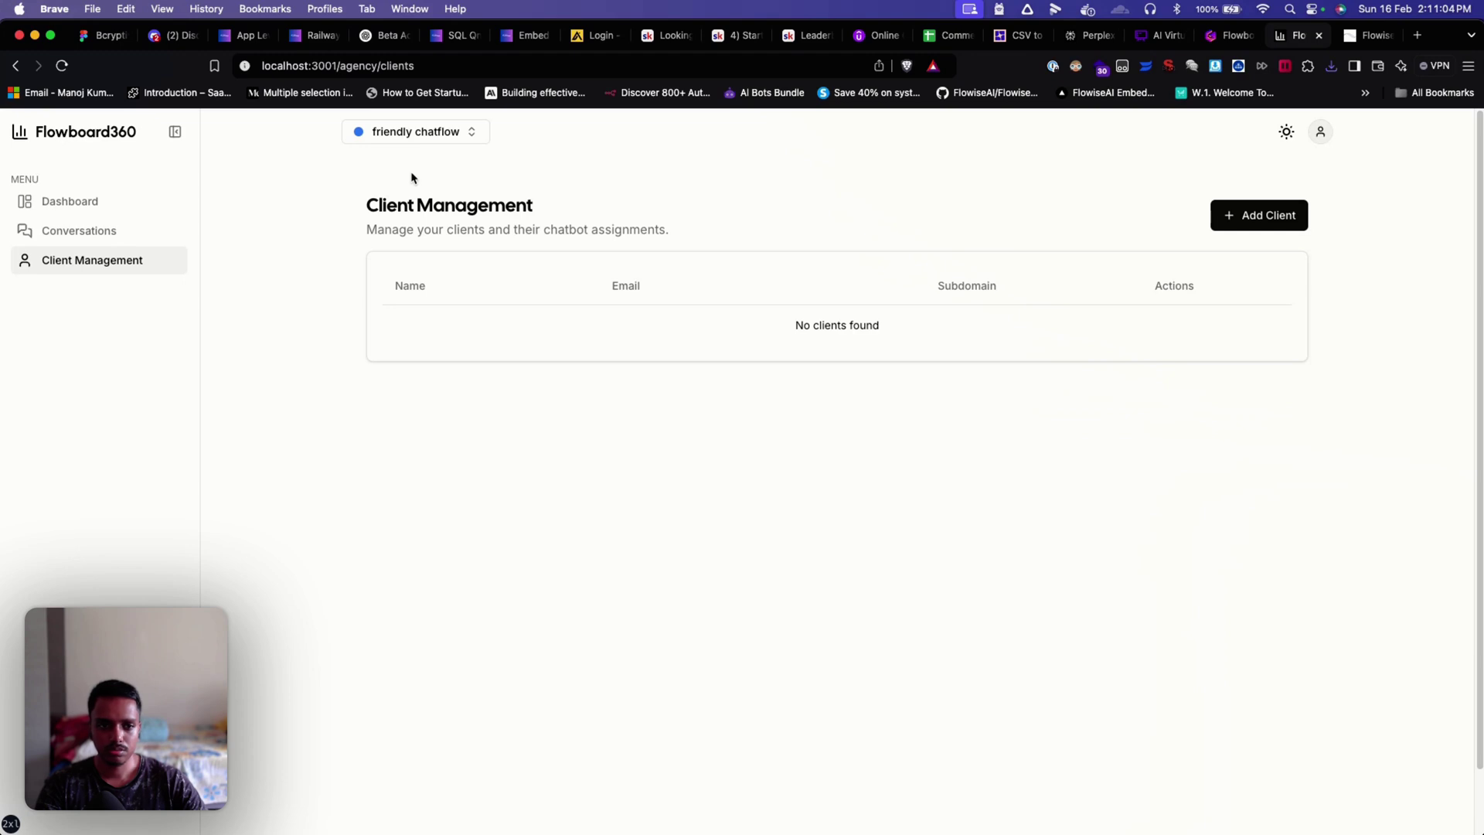
Step: In a new client form, enter the client's name, e-mail, password, subdomain and company name
{"action": "left_click", "coordinate": [1224, 215]}
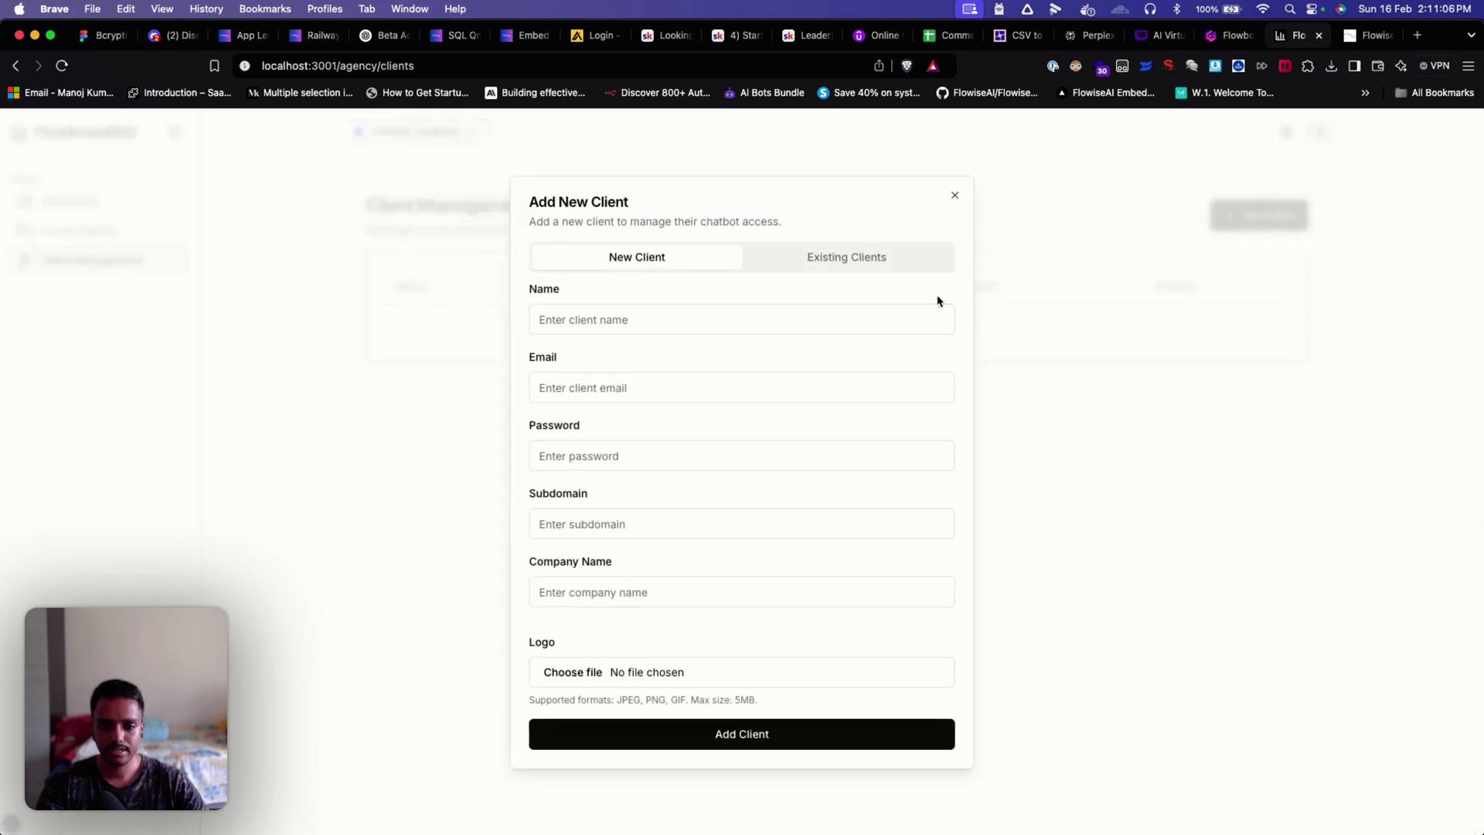
{"action": "left_click", "coordinate": [544, 321]}
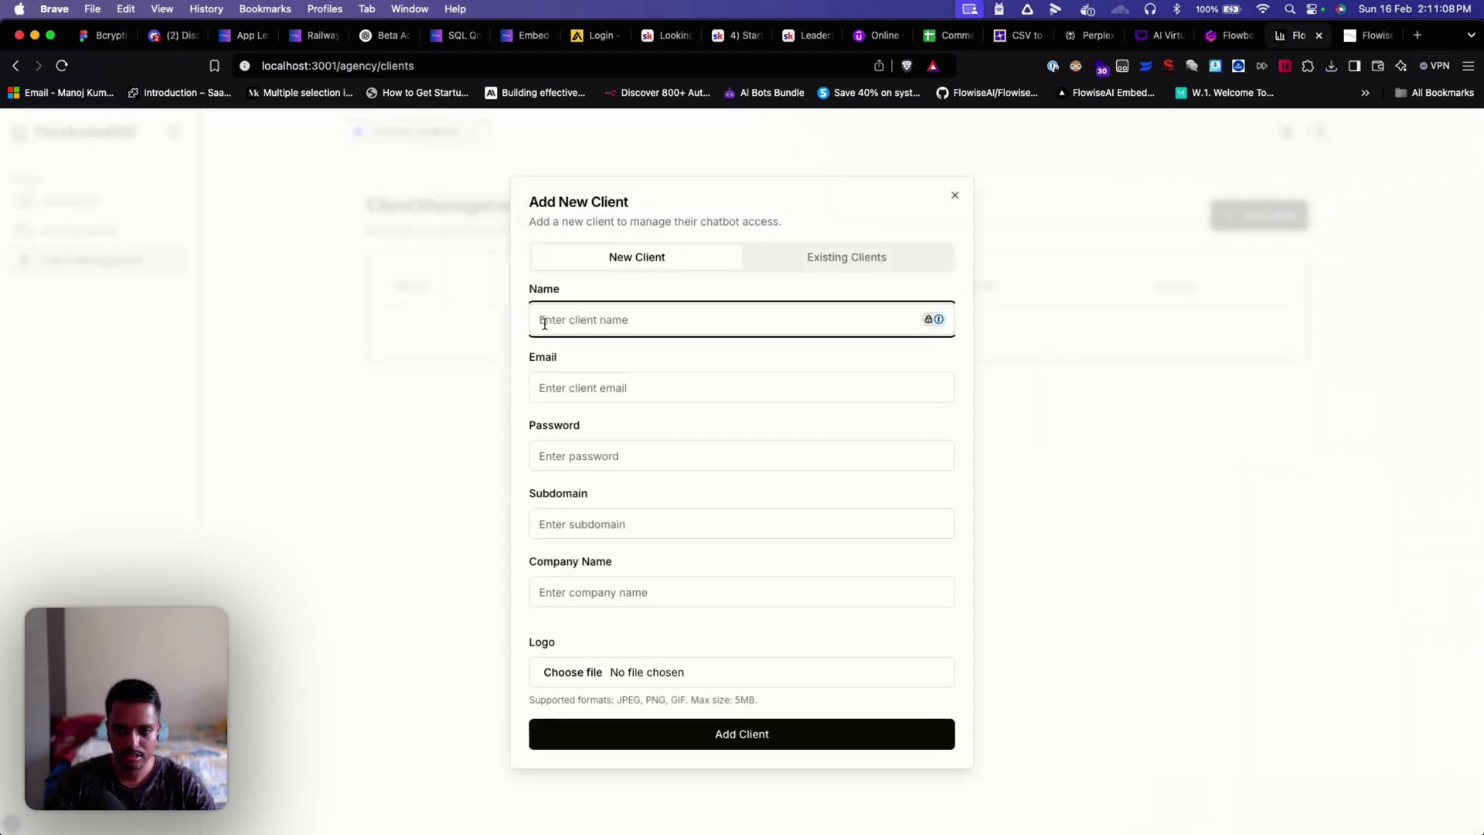
{"action": "type", "text": "sam"}
{"action": "key", "text": "Tab"}
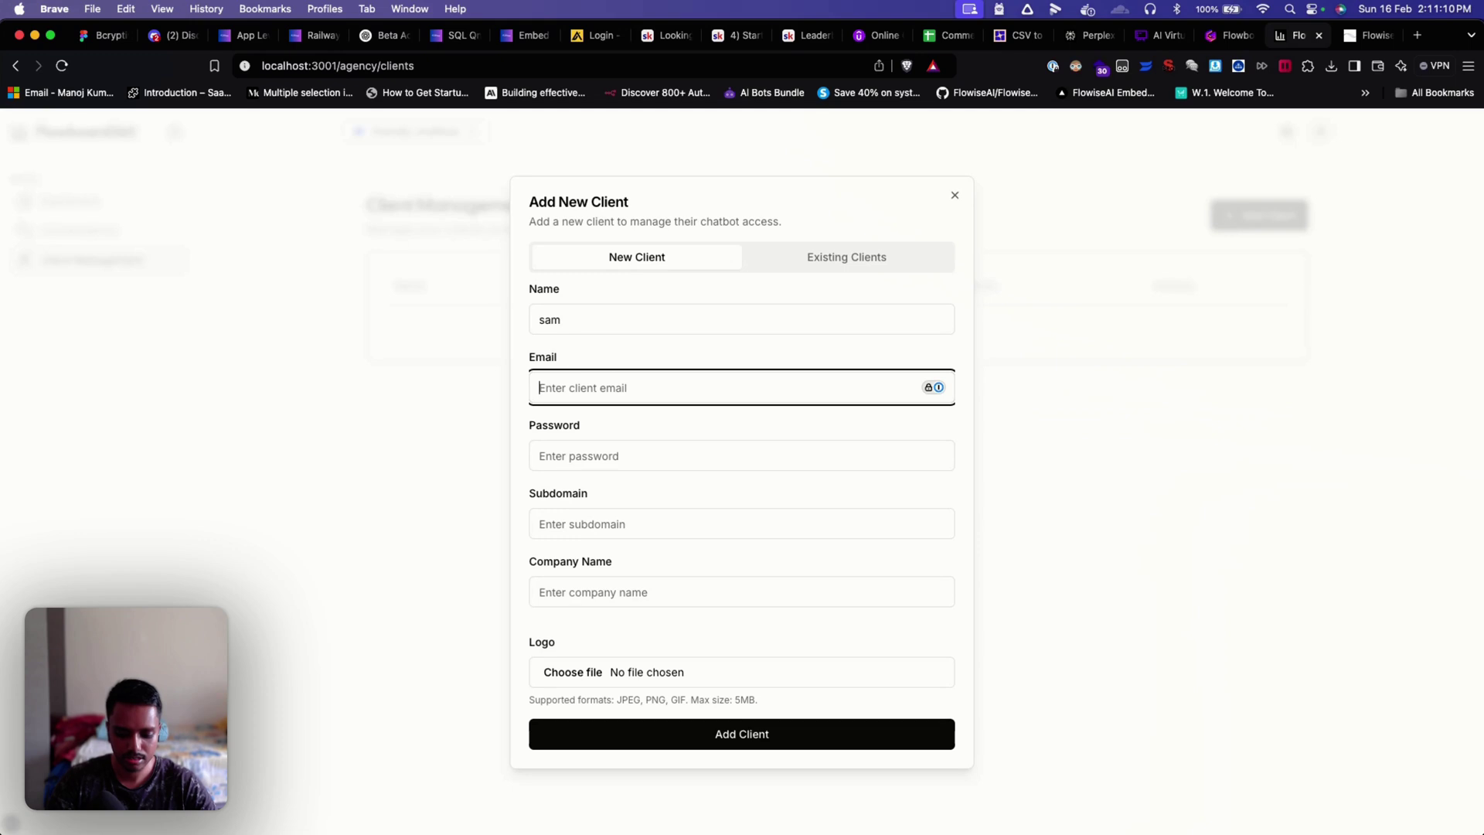
{"action": "key", "text": "Tab"}
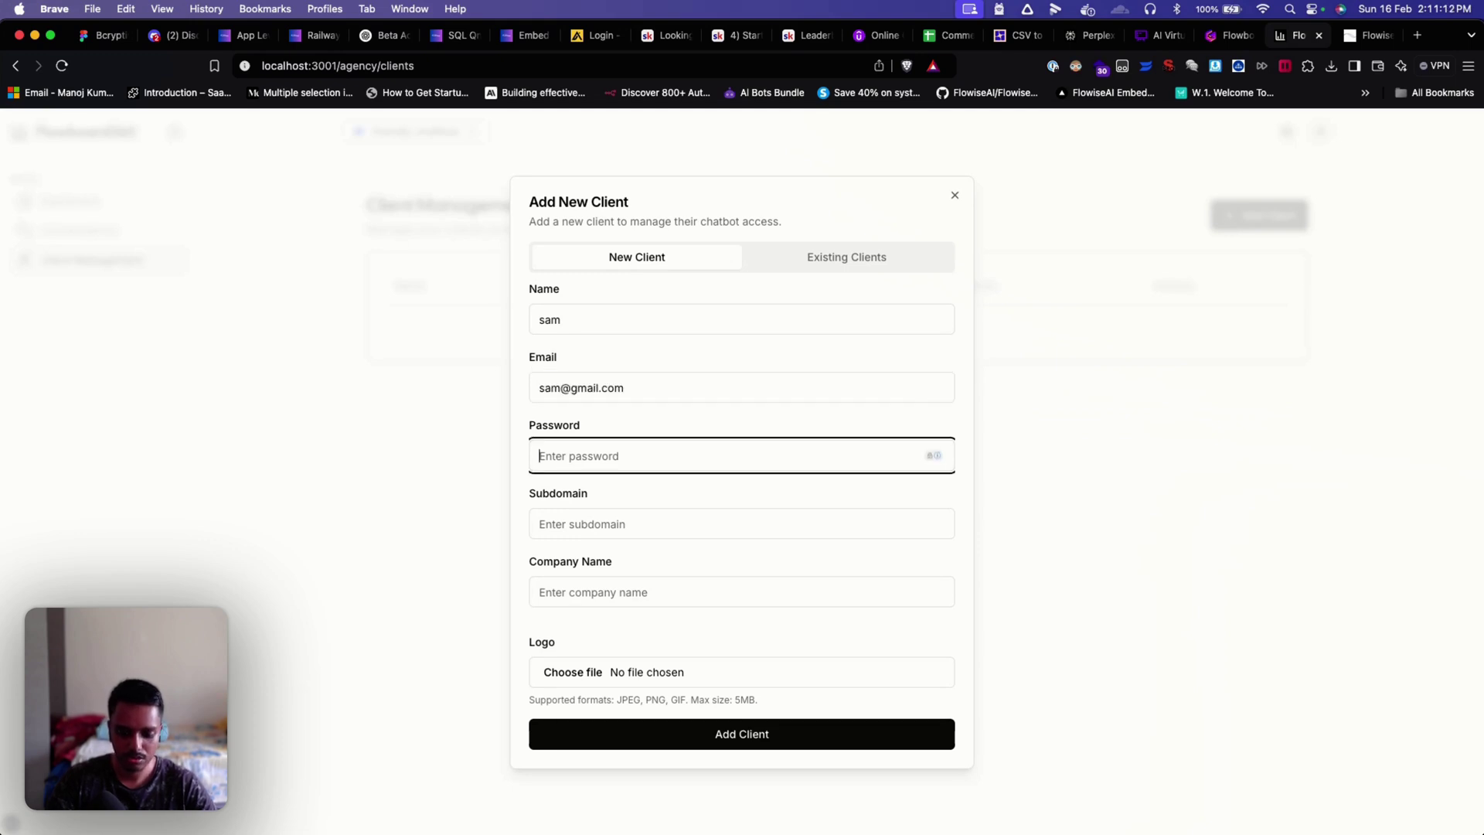
{"action": "type", "text": "sam"}
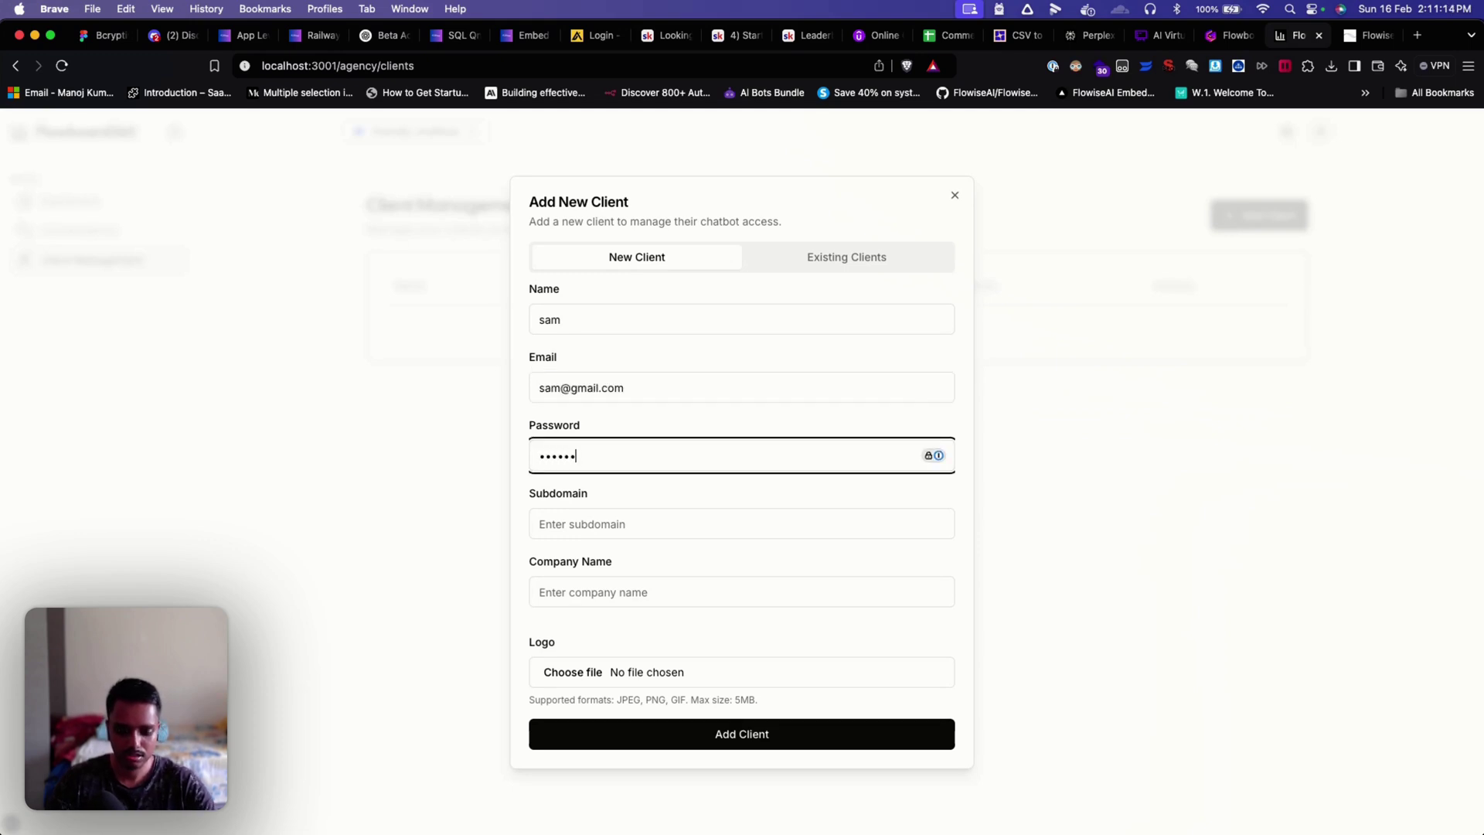
{"action": "key", "text": "Tab"}
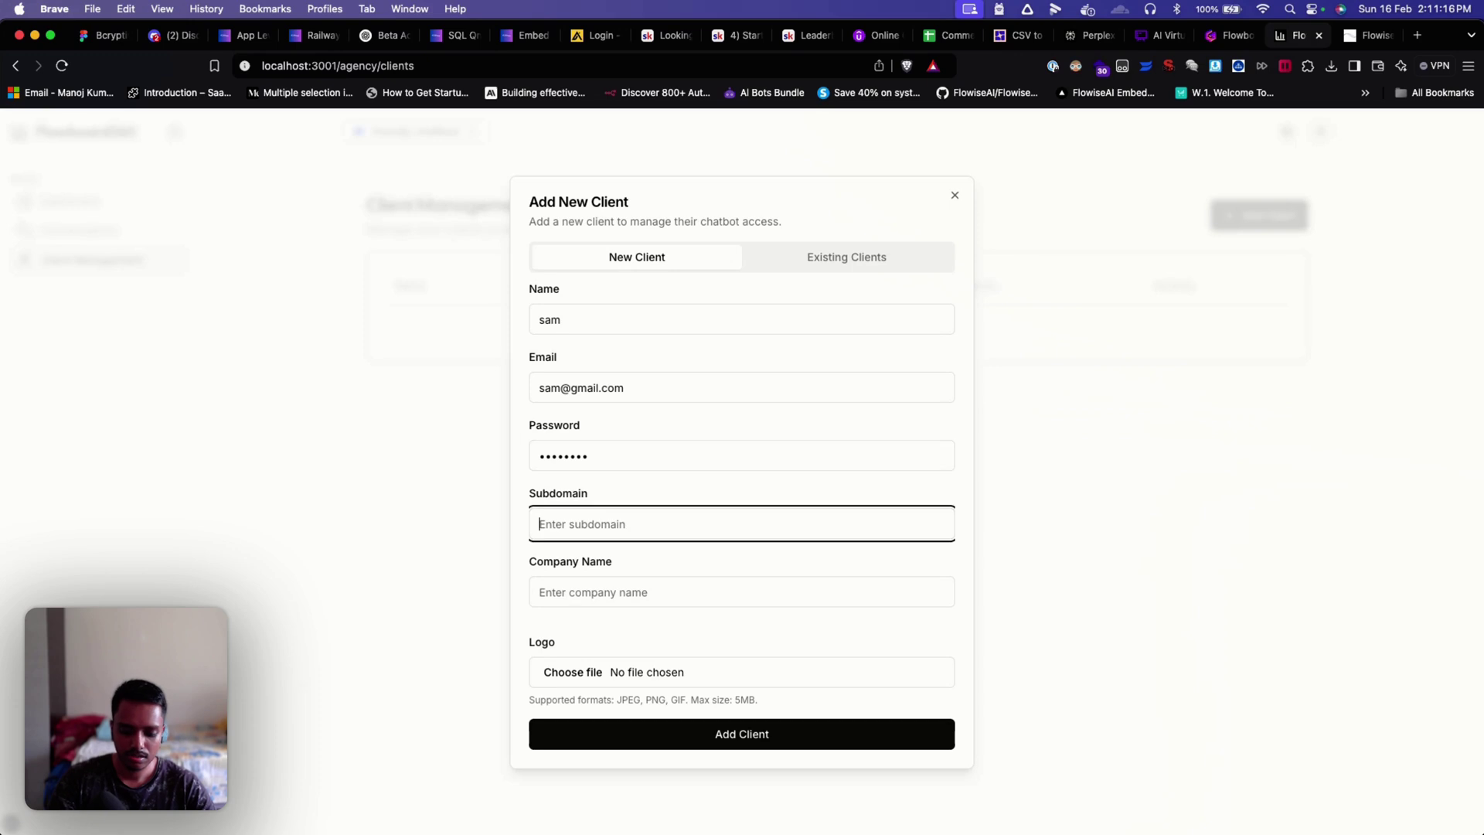
{"action": "type", "text": "12345678"}
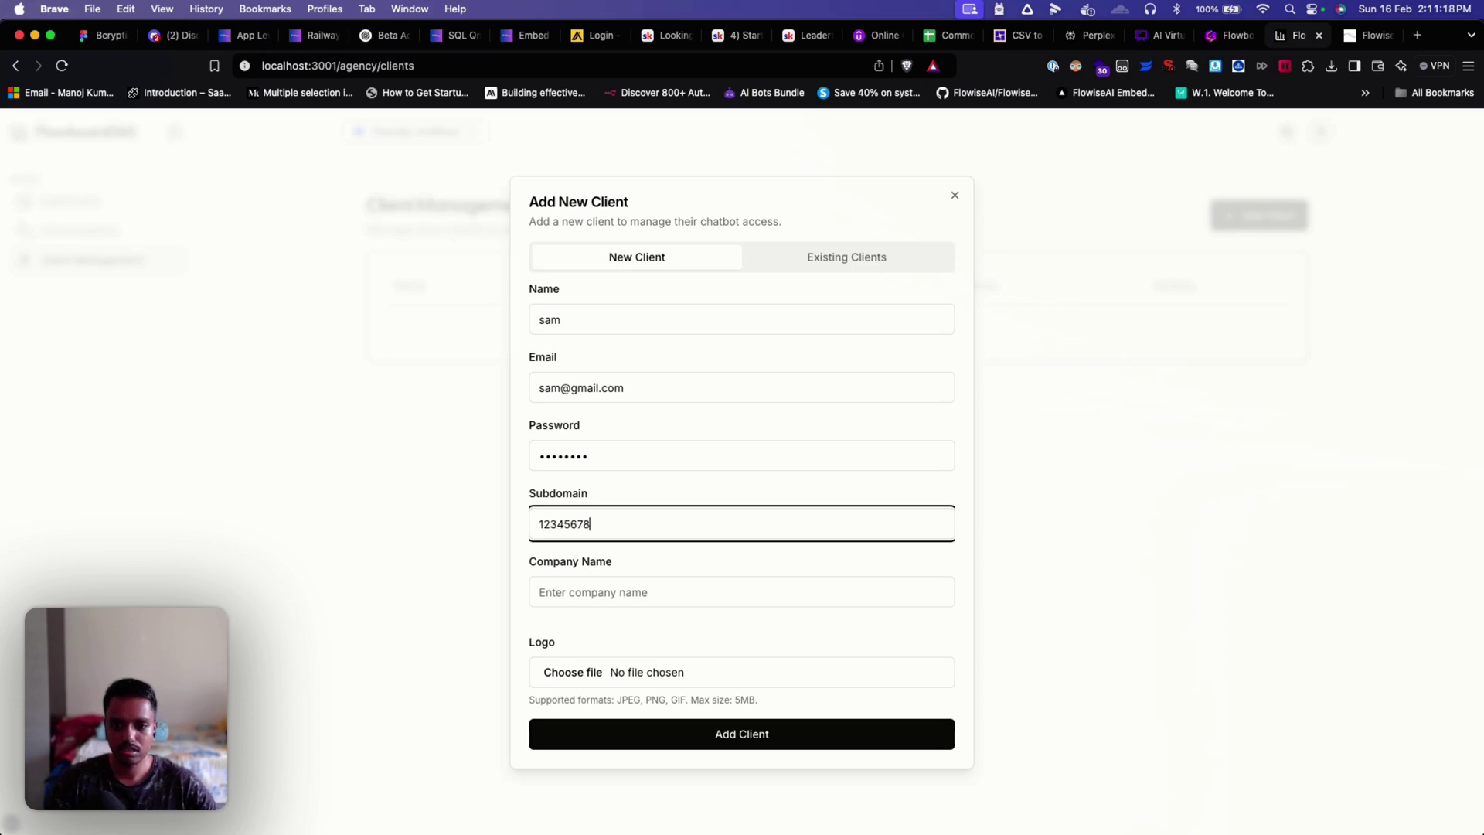
{"action": "key", "text": "super+a"}
{"action": "key", "text": "BackSpace"}
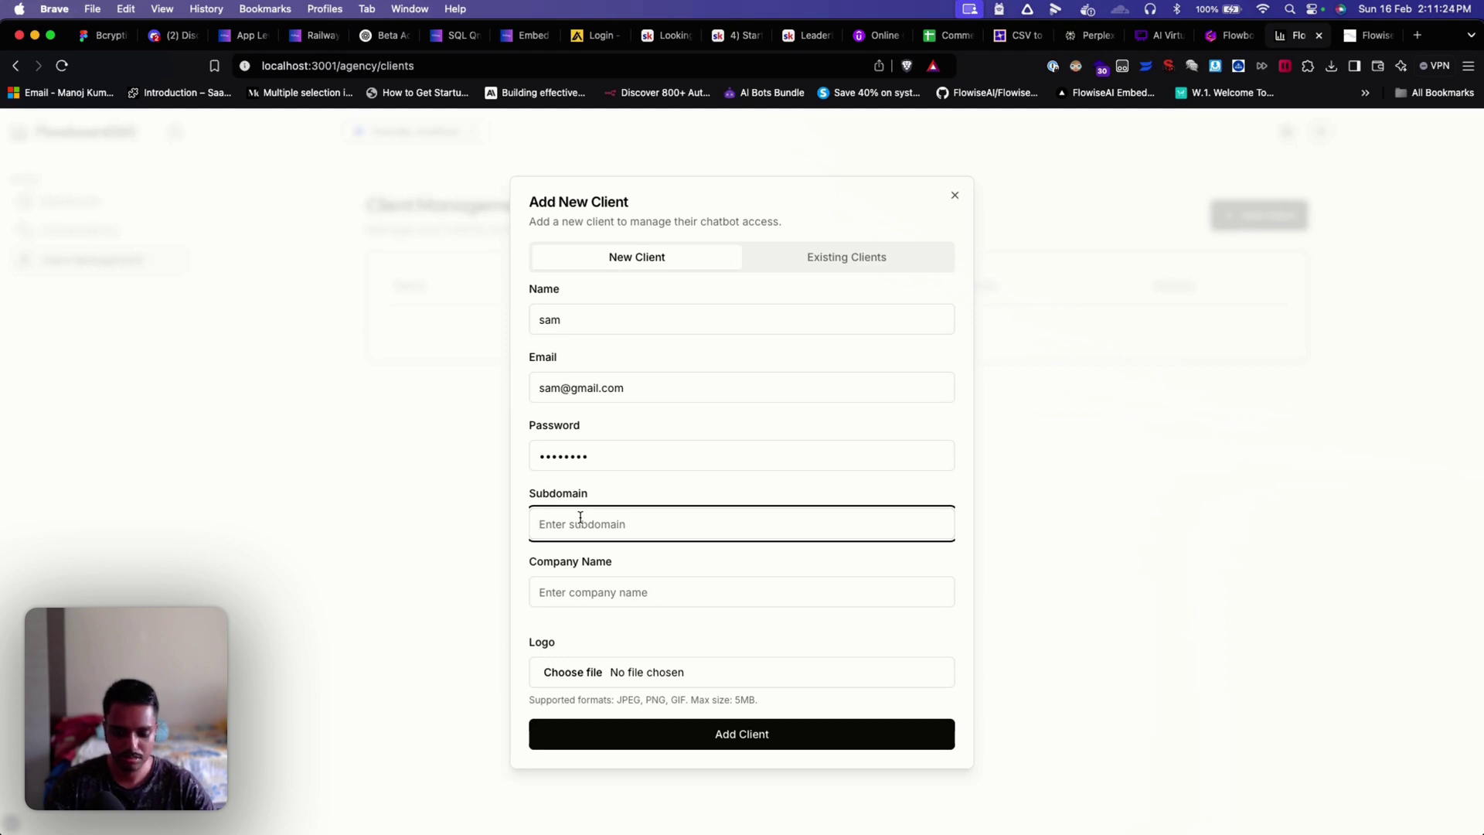
{"action": "type", "text": "sam"}
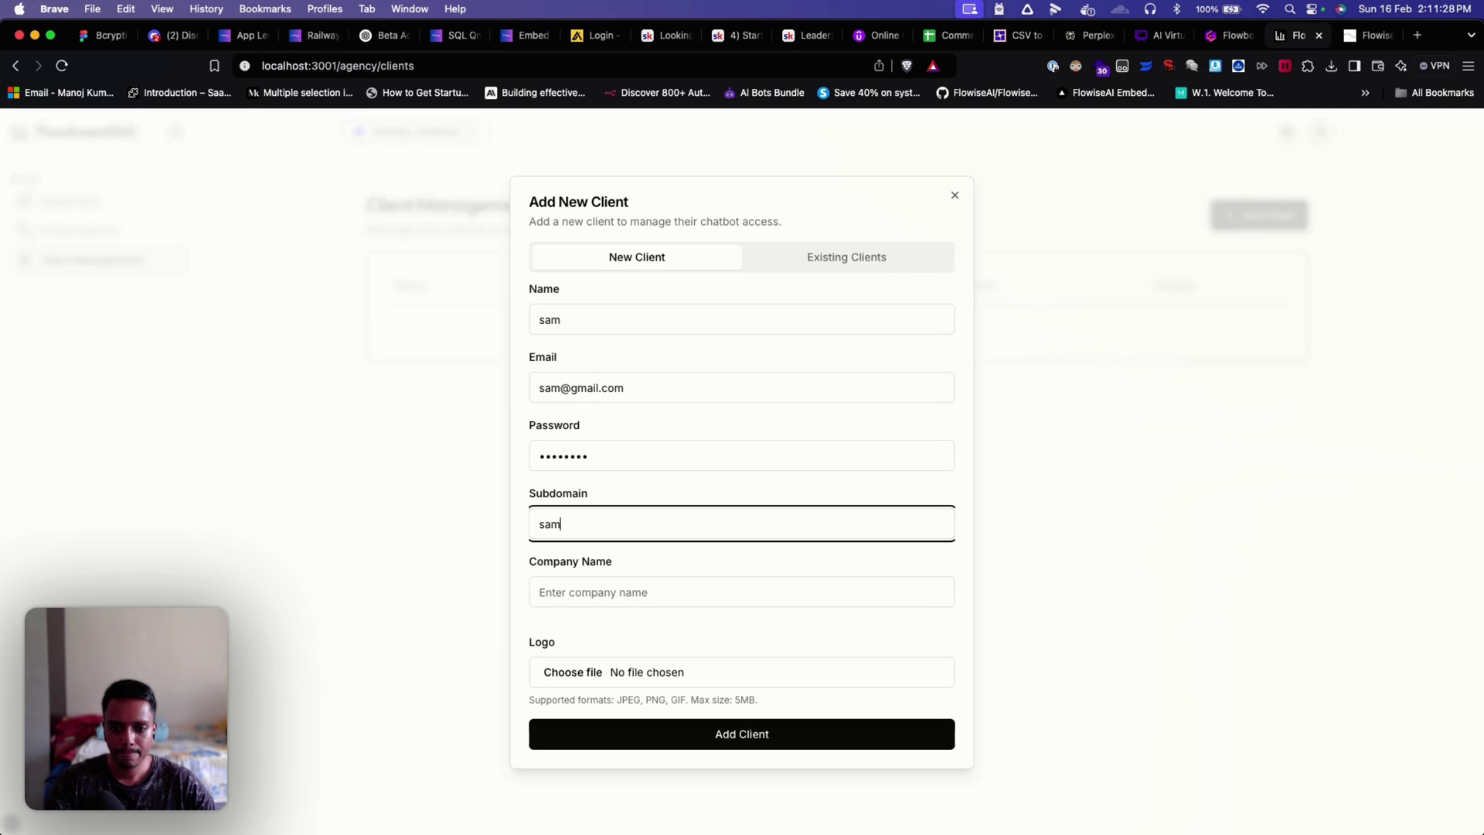
{"action": "left_click", "coordinate": [639, 587]}
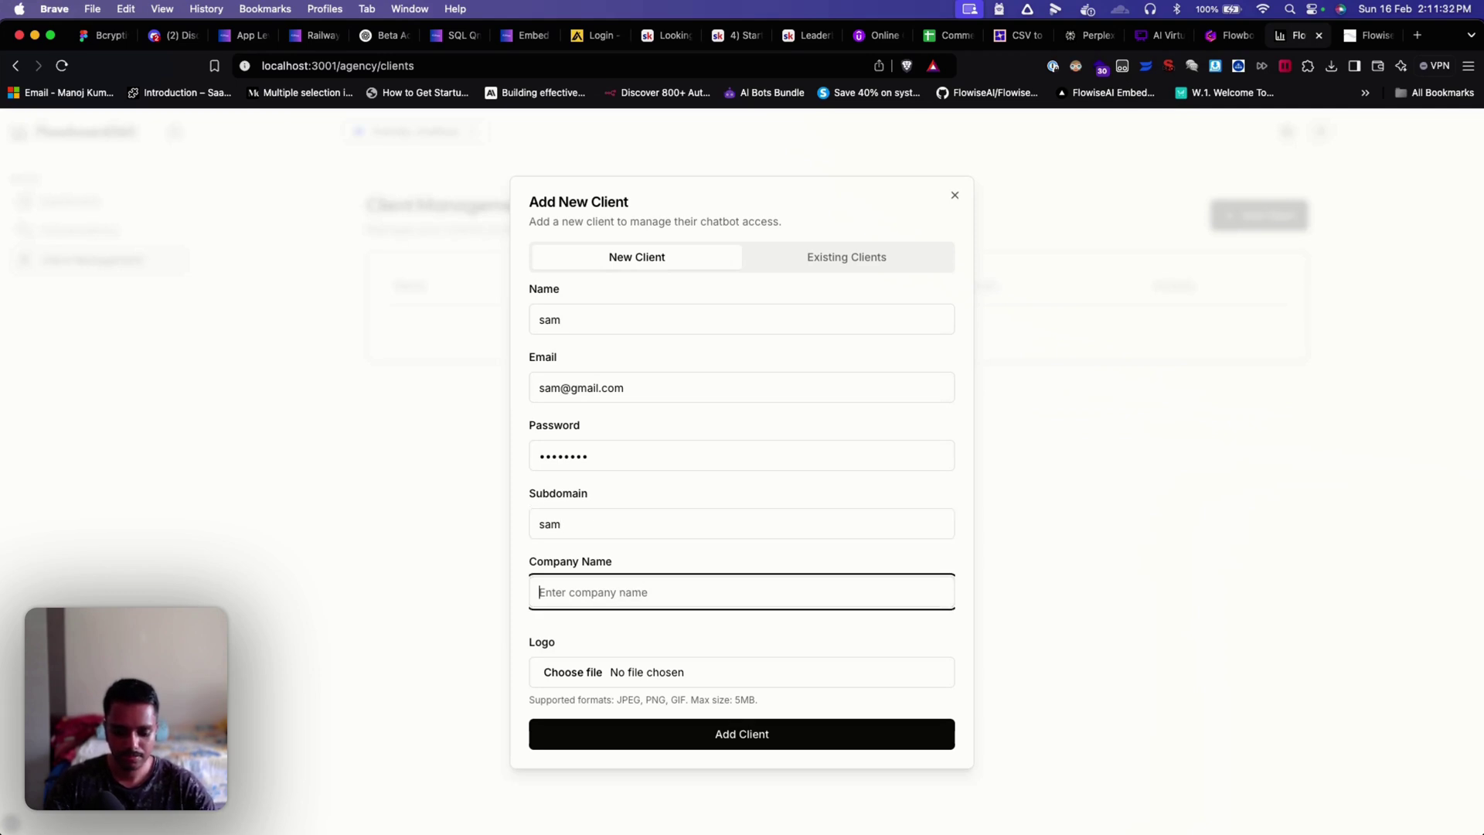
{"action": "type", "text": "Sam ventures"}
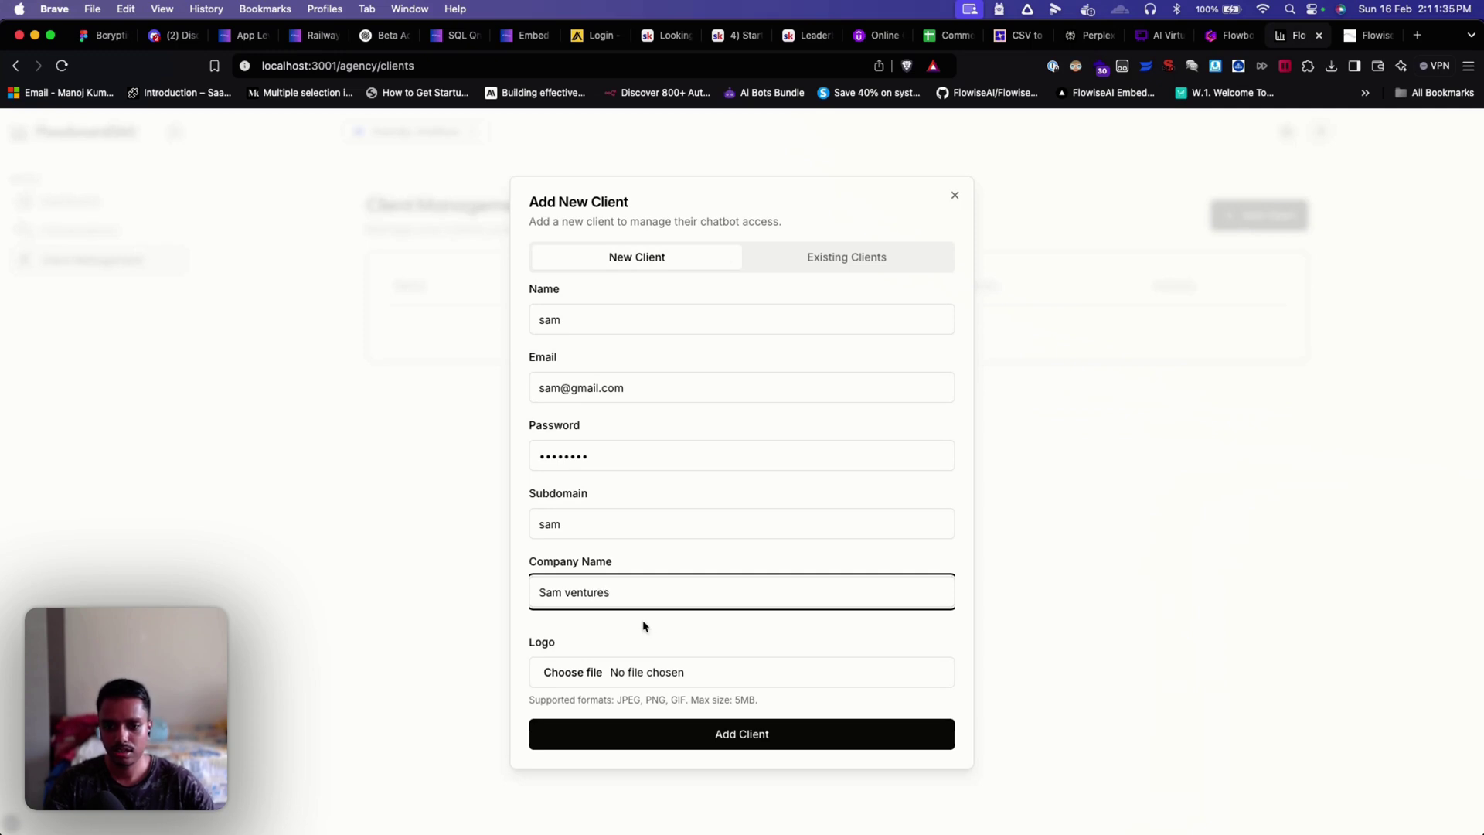
{"action": "left_click", "coordinate": [643, 624]}
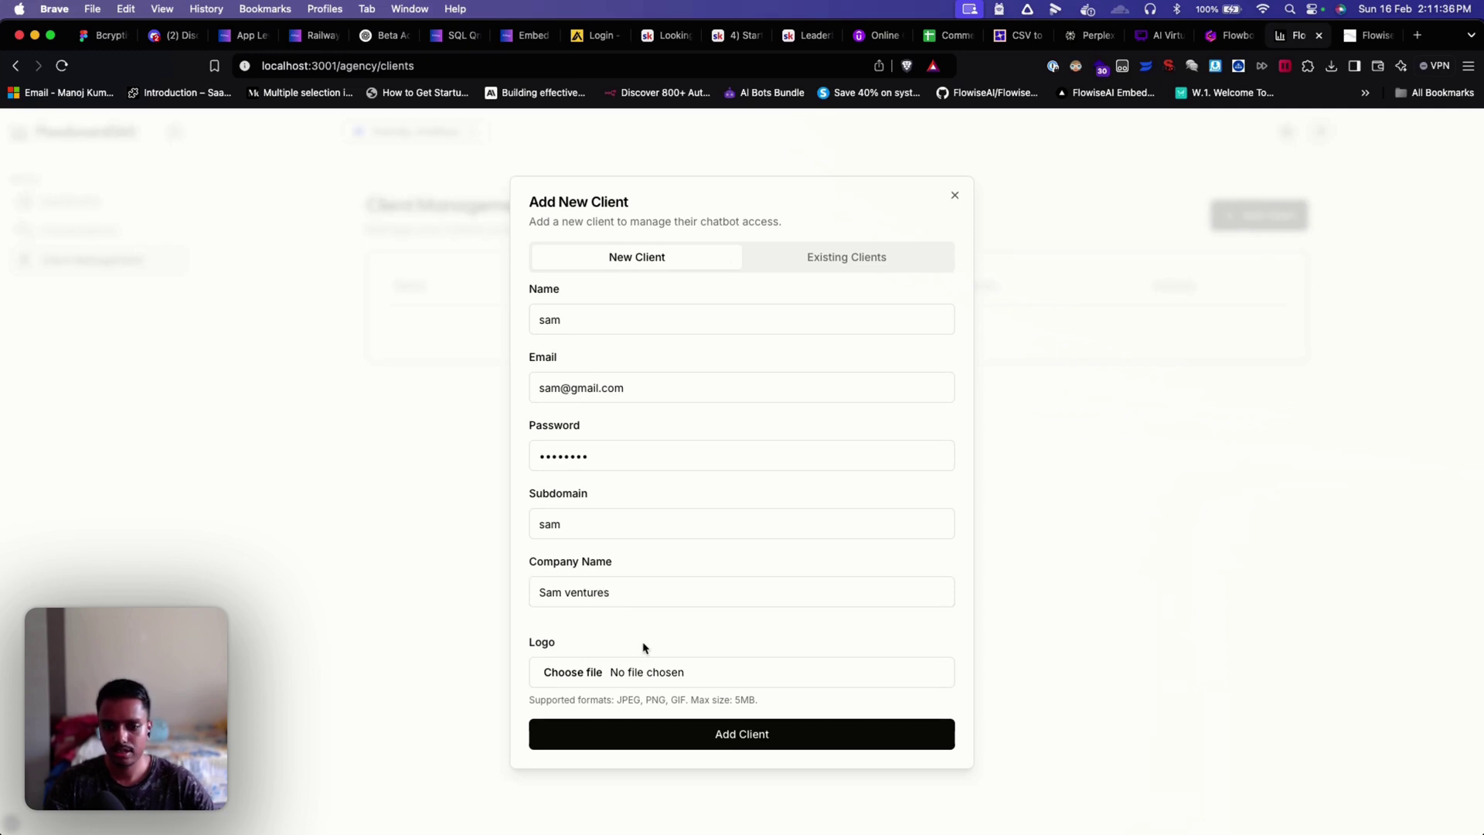
Step: Upload a photo as the client logo and save the new client
{"action": "left_click", "coordinate": [573, 671]}
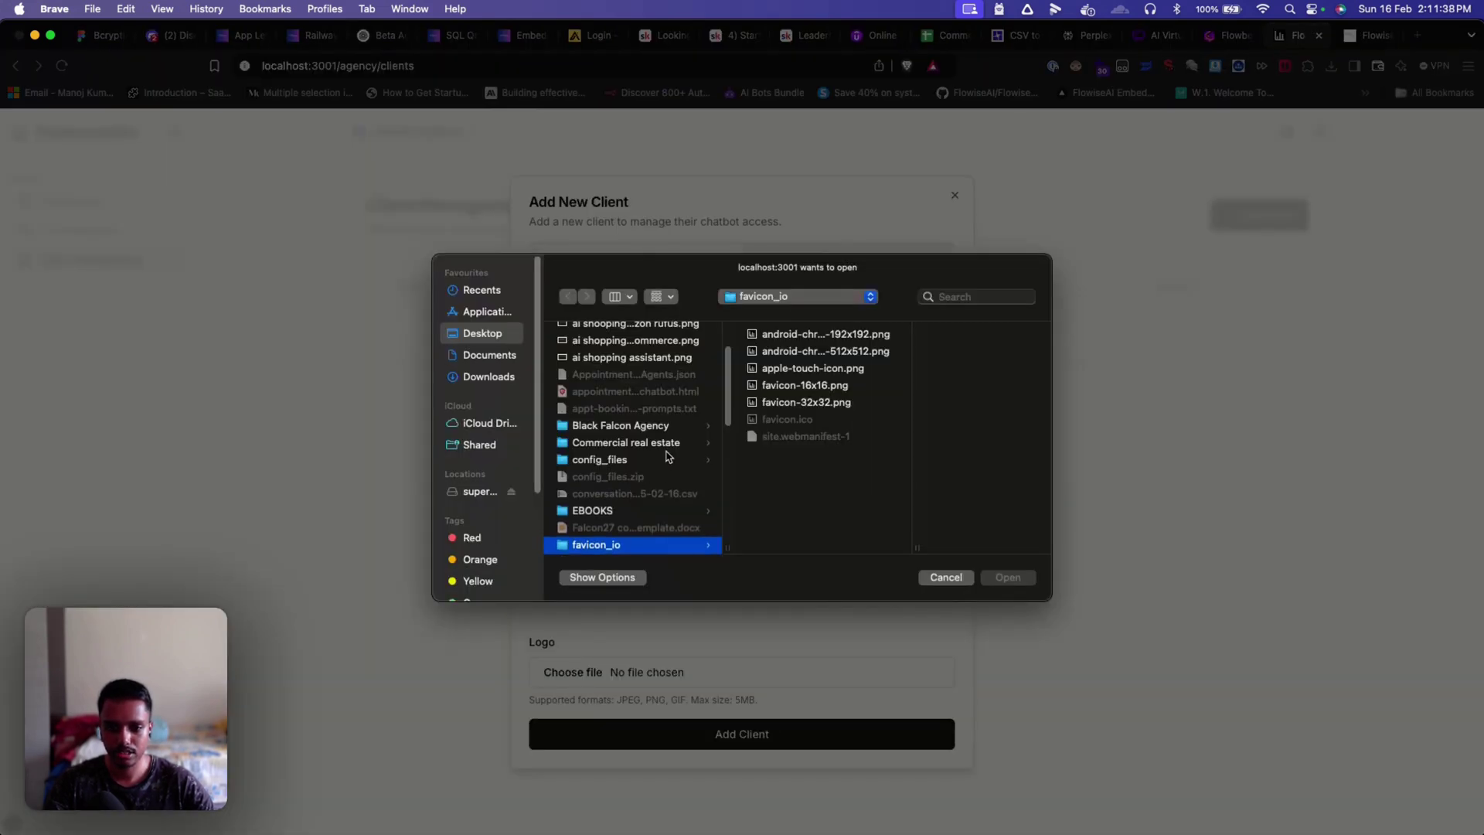
{"action": "scroll", "coordinate": [668, 454], "scroll_direction": "up", "scroll_amount": 3}
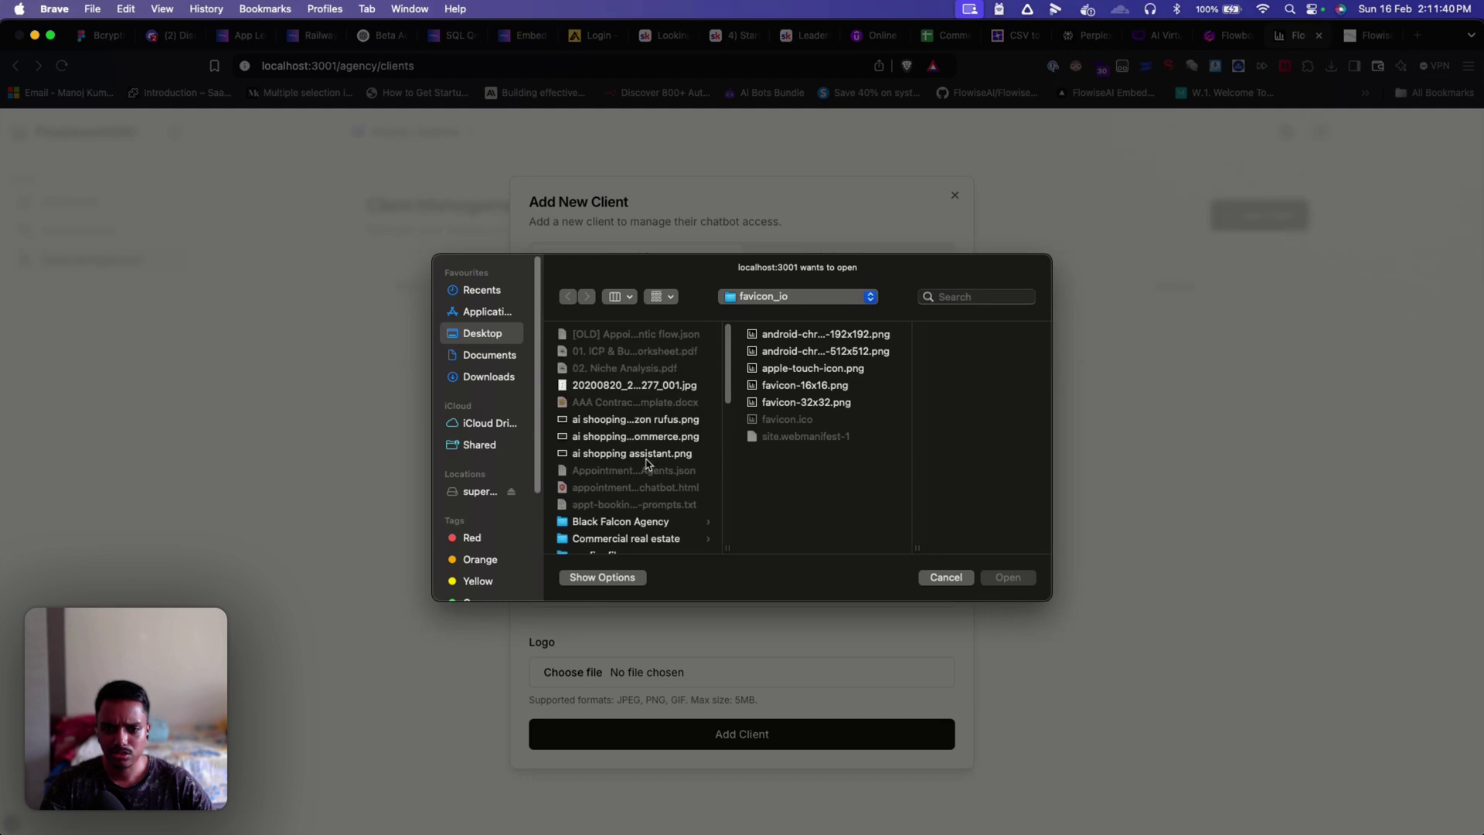
{"action": "scroll", "coordinate": [646, 462], "scroll_direction": "down", "scroll_amount": 5}
{"action": "left_click", "coordinate": [619, 376]}
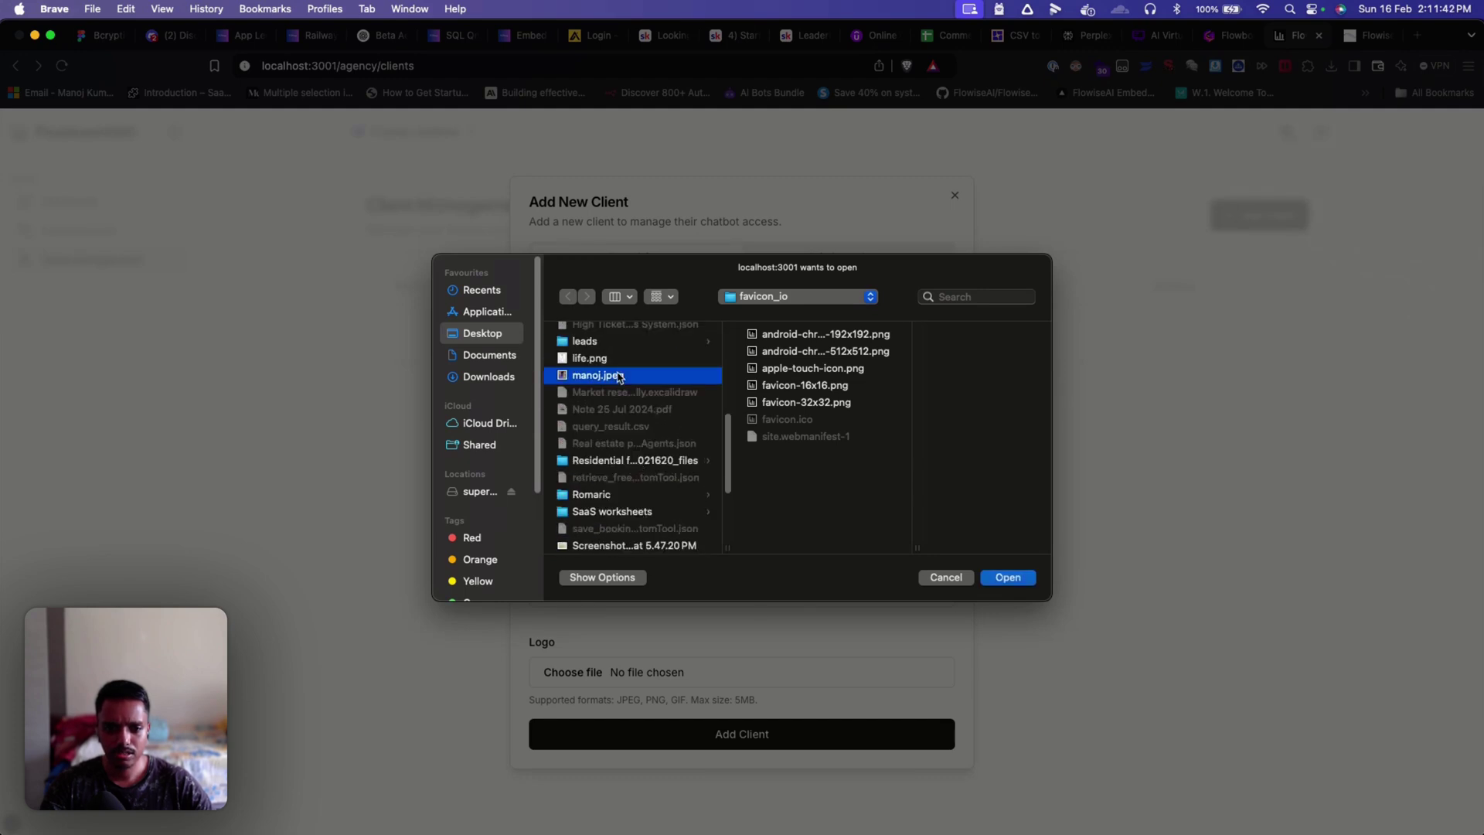
{"action": "left_click", "coordinate": [1001, 578]}
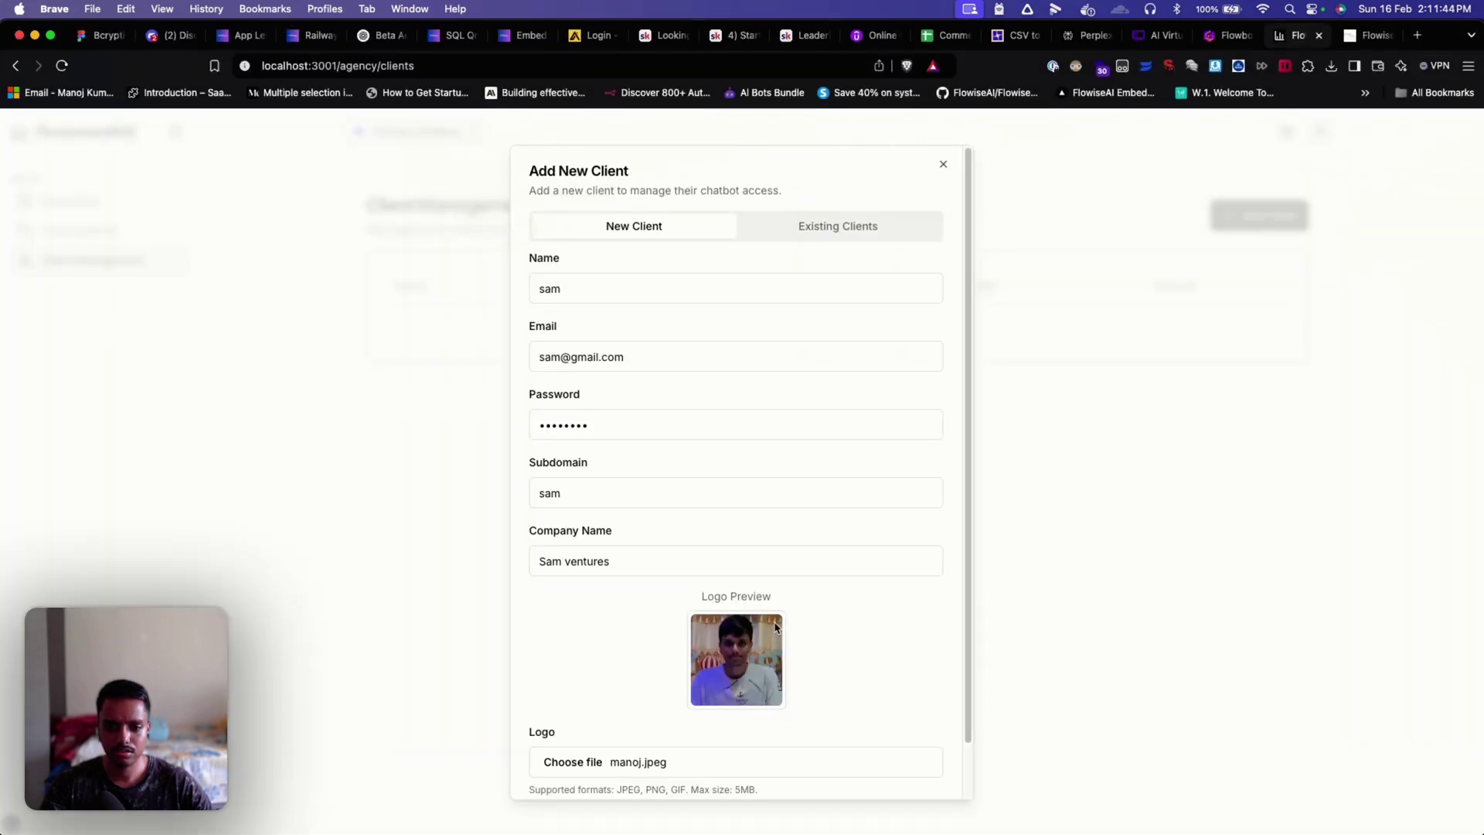
{"action": "scroll", "coordinate": [796, 632], "scroll_direction": "down", "scroll_amount": 2}
{"action": "scroll", "coordinate": [838, 610], "scroll_direction": "up", "scroll_amount": 2}
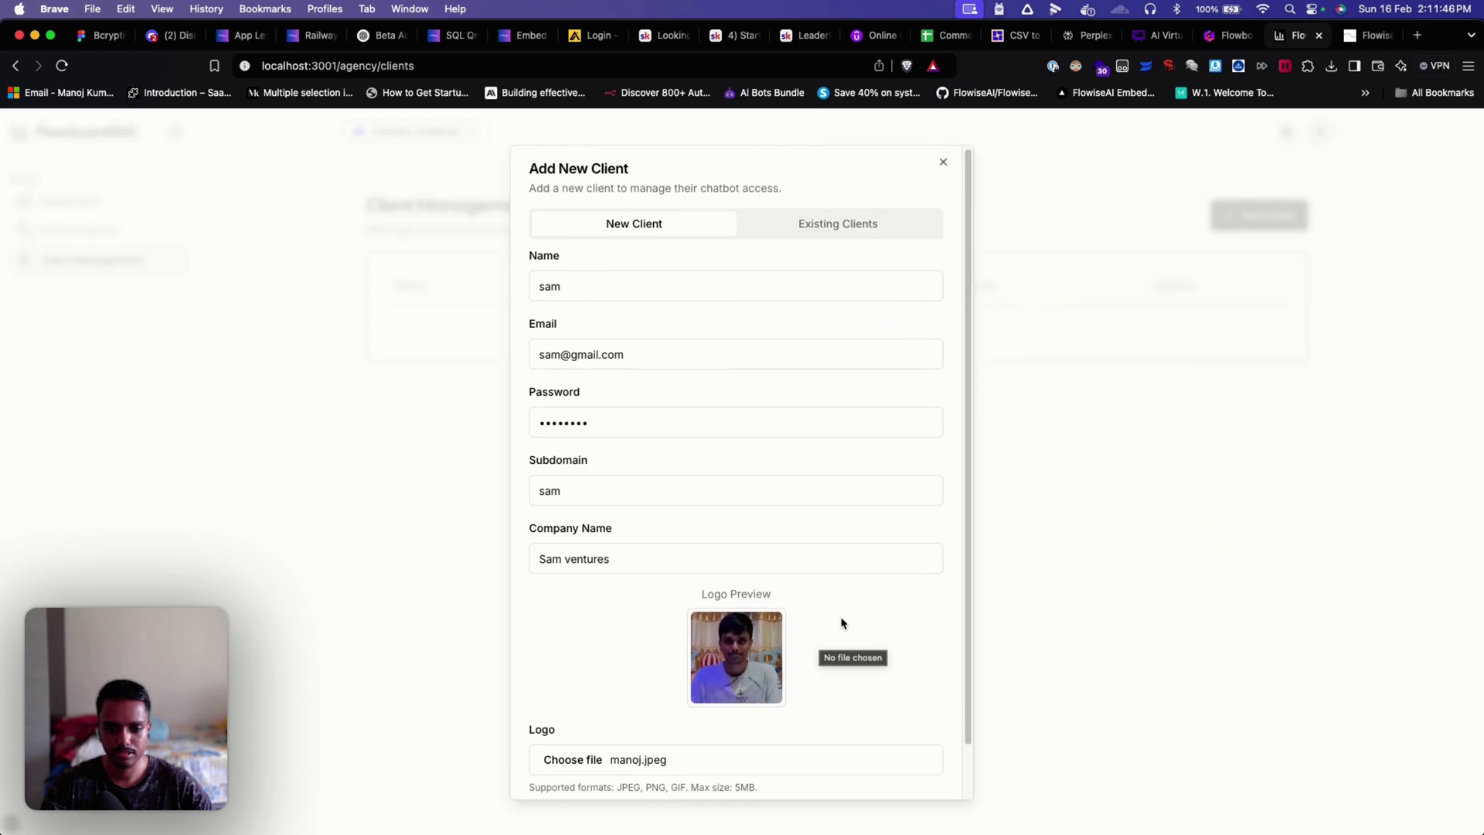
{"action": "scroll", "coordinate": [841, 623], "scroll_direction": "down", "scroll_amount": 2}
{"action": "left_click", "coordinate": [743, 769]}
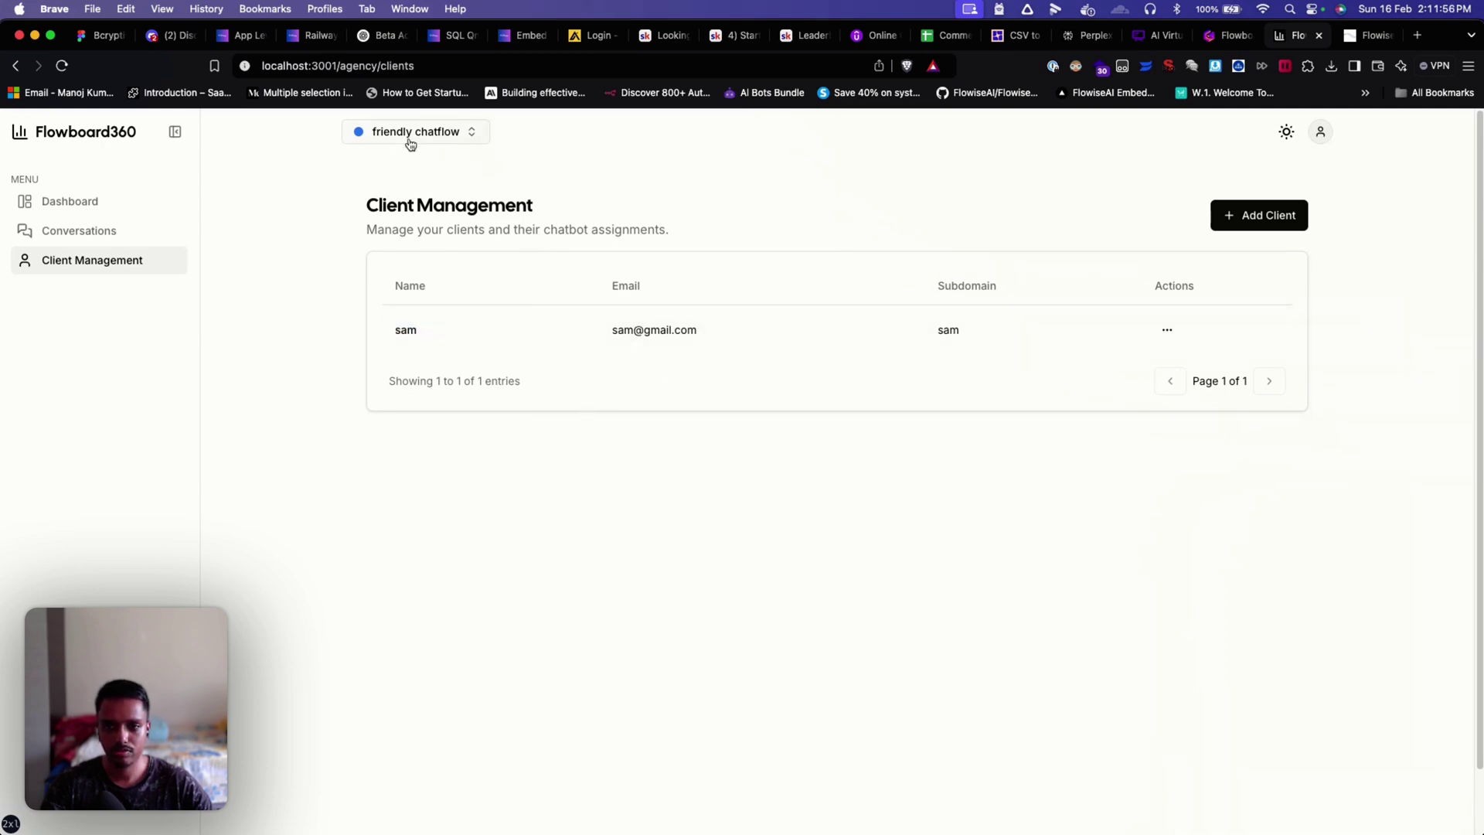
Step: Look over the existing client in Edit Client, close it unsaved, and reopen Add Client
{"action": "left_click", "coordinate": [464, 138]}
{"action": "left_click", "coordinate": [547, 147]}
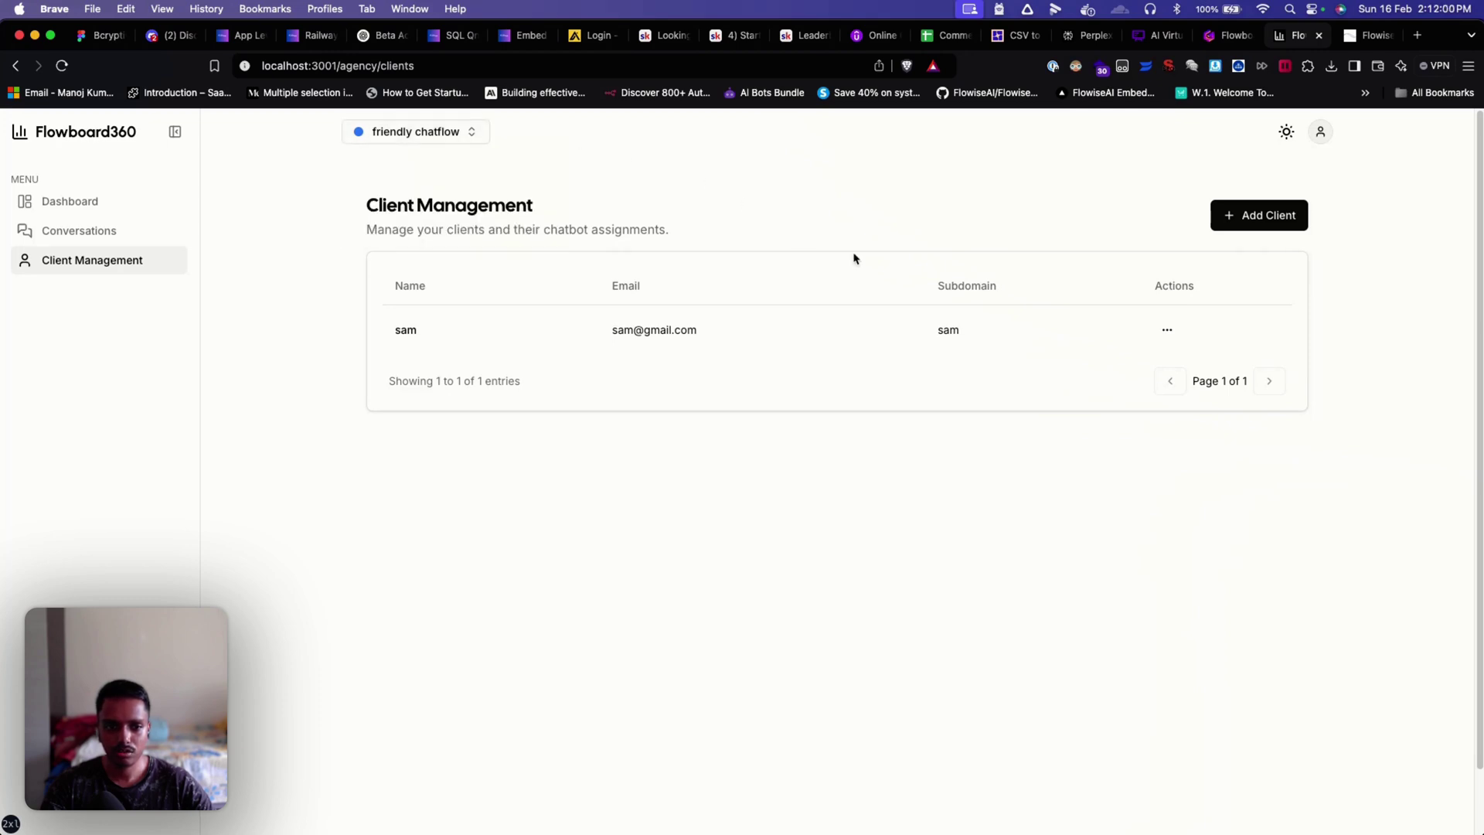
{"action": "left_click", "coordinate": [1166, 331]}
{"action": "left_click", "coordinate": [1134, 360]}
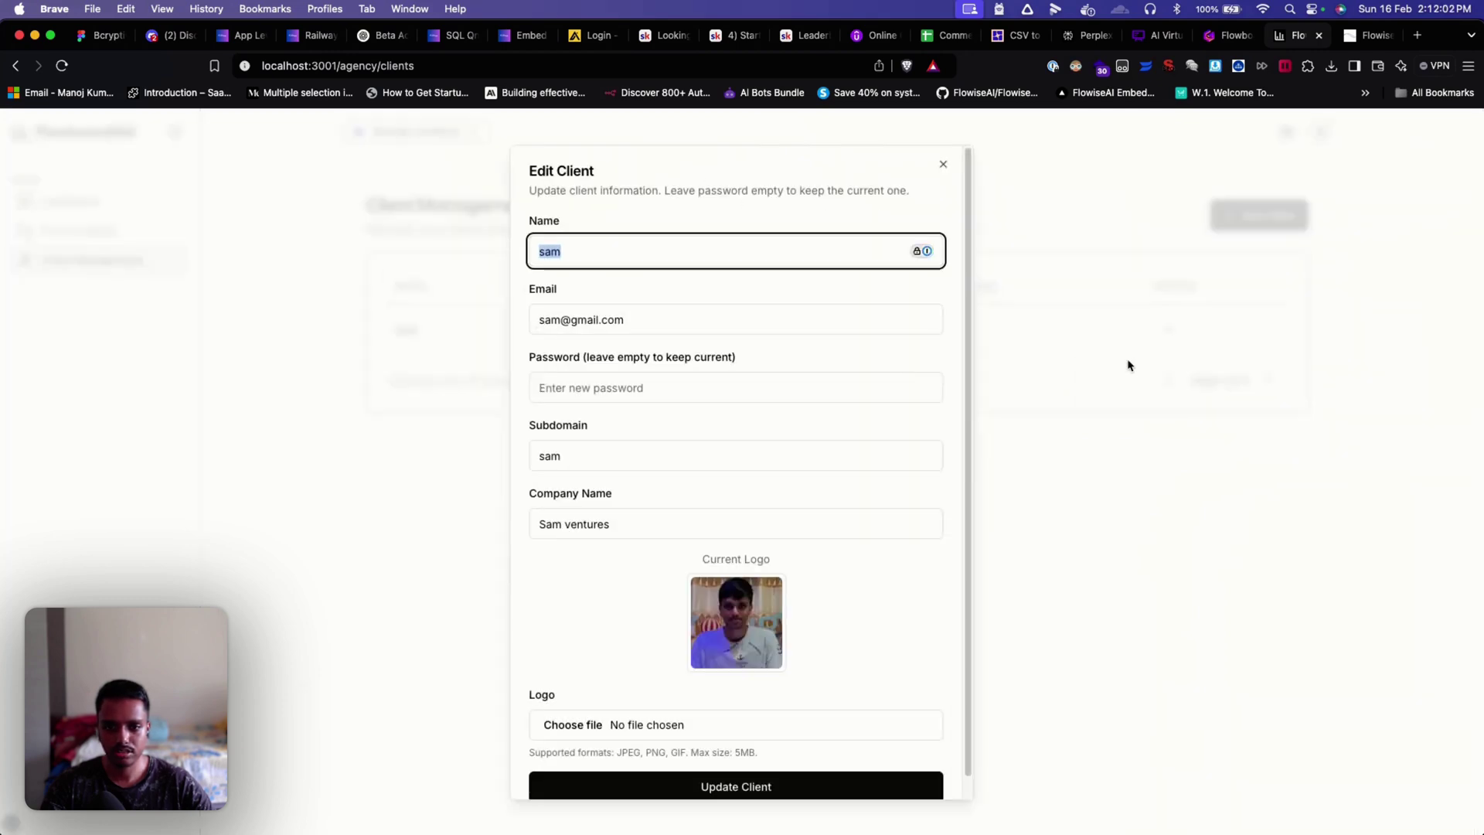
{"action": "scroll", "coordinate": [819, 455], "scroll_direction": "down", "scroll_amount": 1}
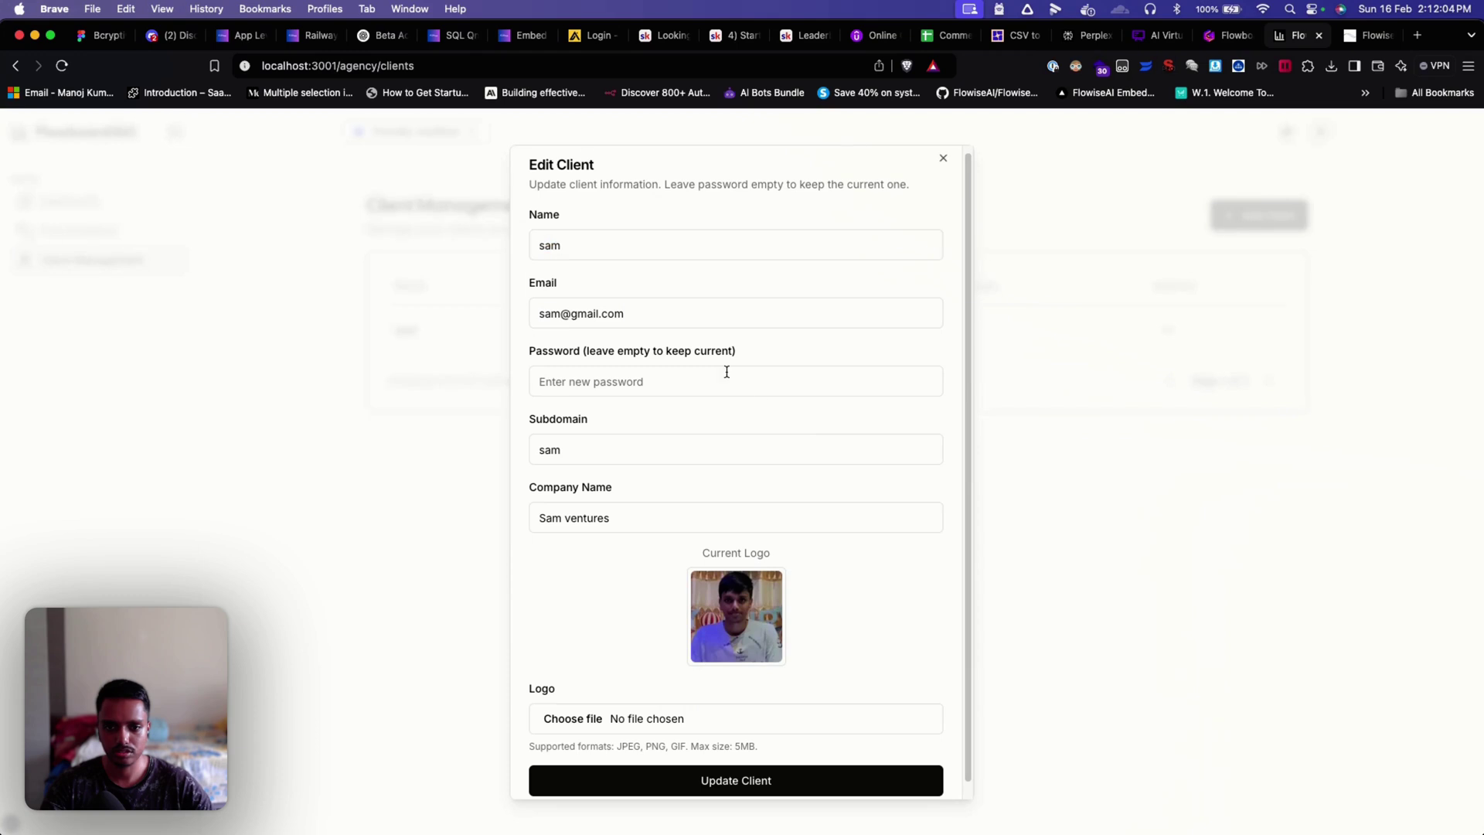
{"action": "scroll", "coordinate": [654, 434], "scroll_direction": "down", "scroll_amount": 2}
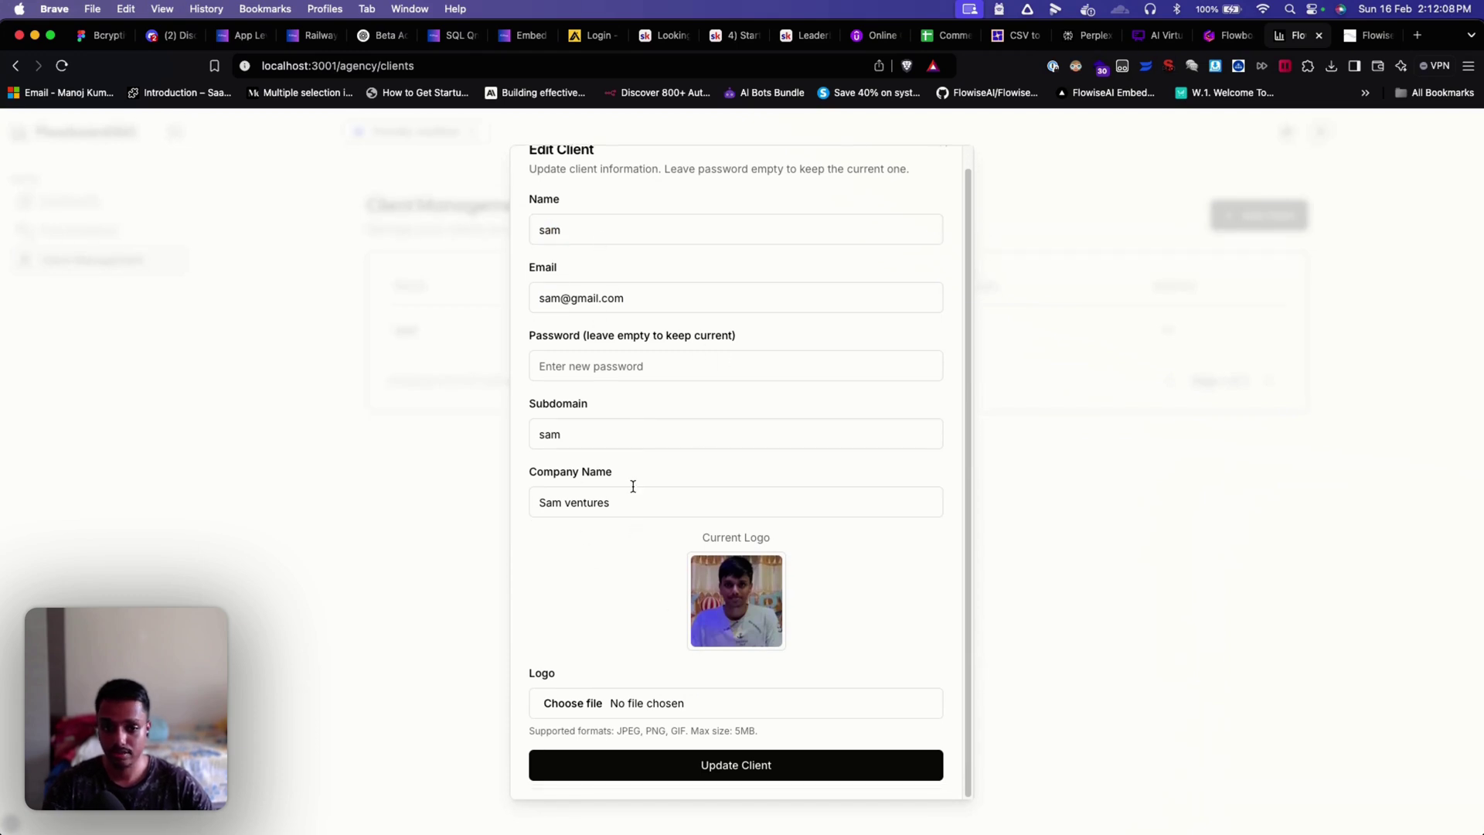
{"action": "left_click", "coordinate": [1170, 605]}
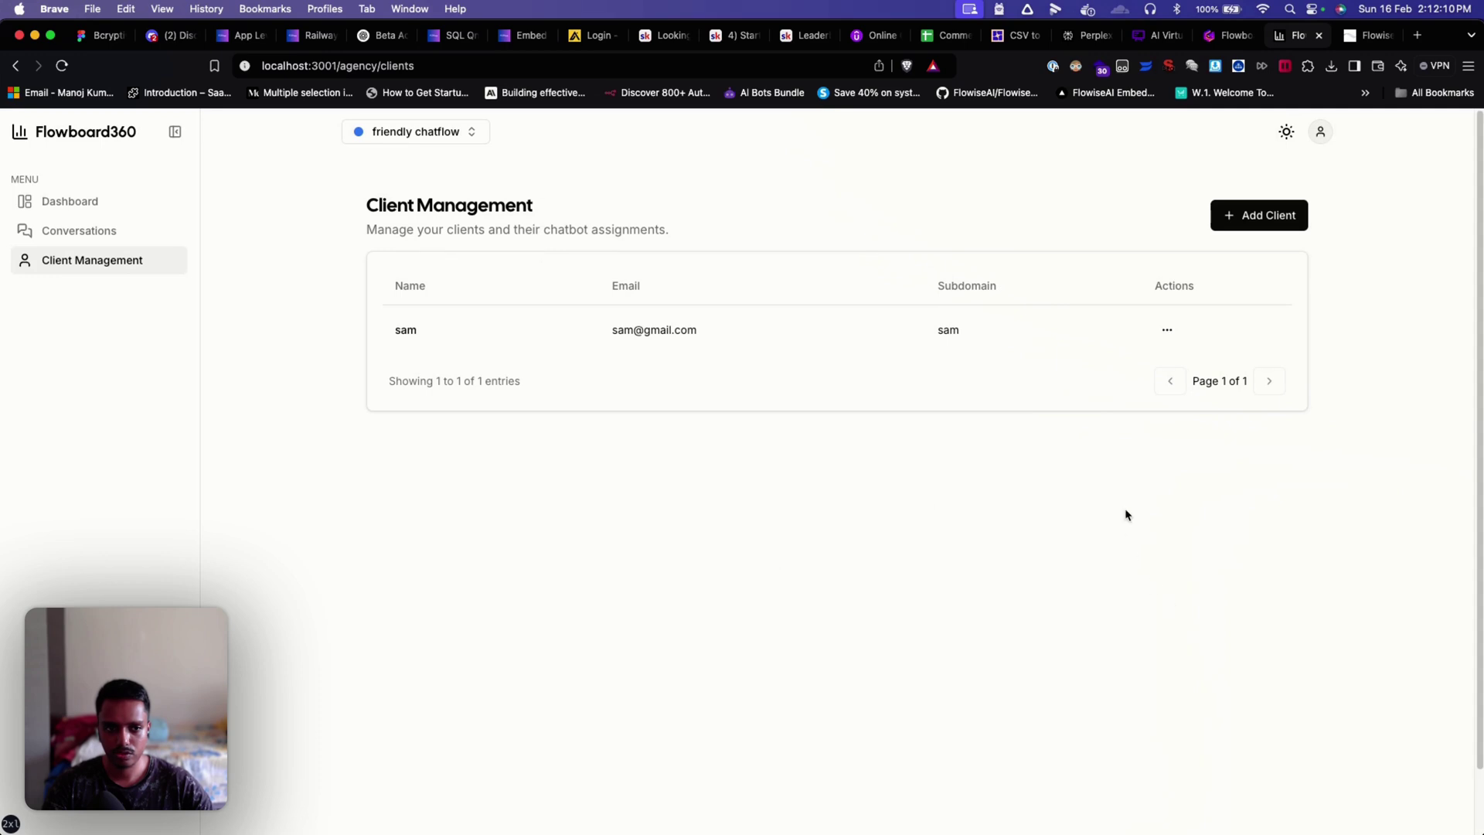
{"action": "left_click", "coordinate": [1259, 217]}
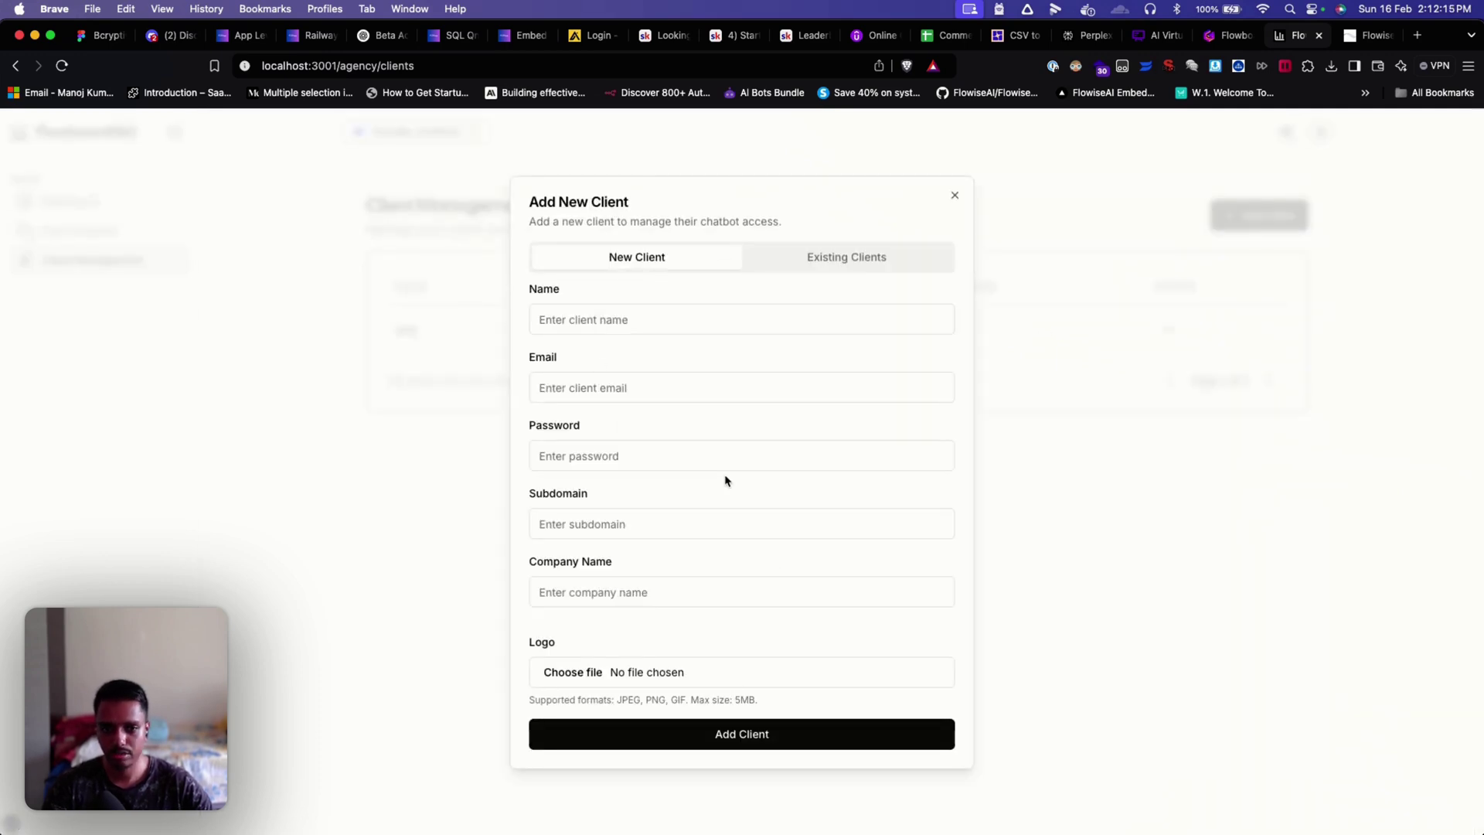
Step: Close the Add New Client dialog without adding anyone
{"action": "left_click", "coordinate": [952, 197]}
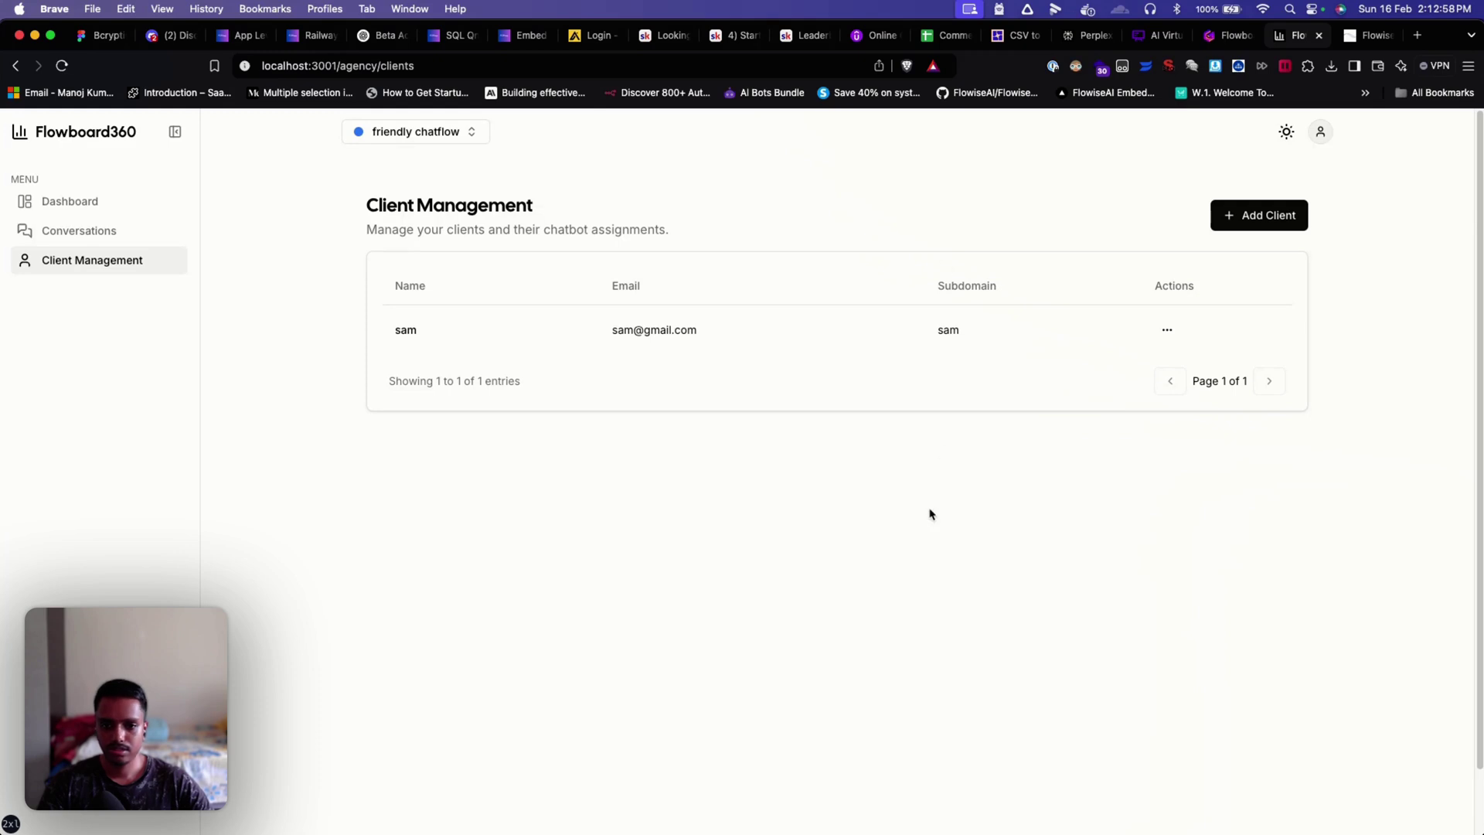
Step: Dismiss the client row's actions menu and switch the active bot to Appointment Bot
{"action": "left_click", "coordinate": [1166, 332]}
{"action": "left_click", "coordinate": [952, 463]}
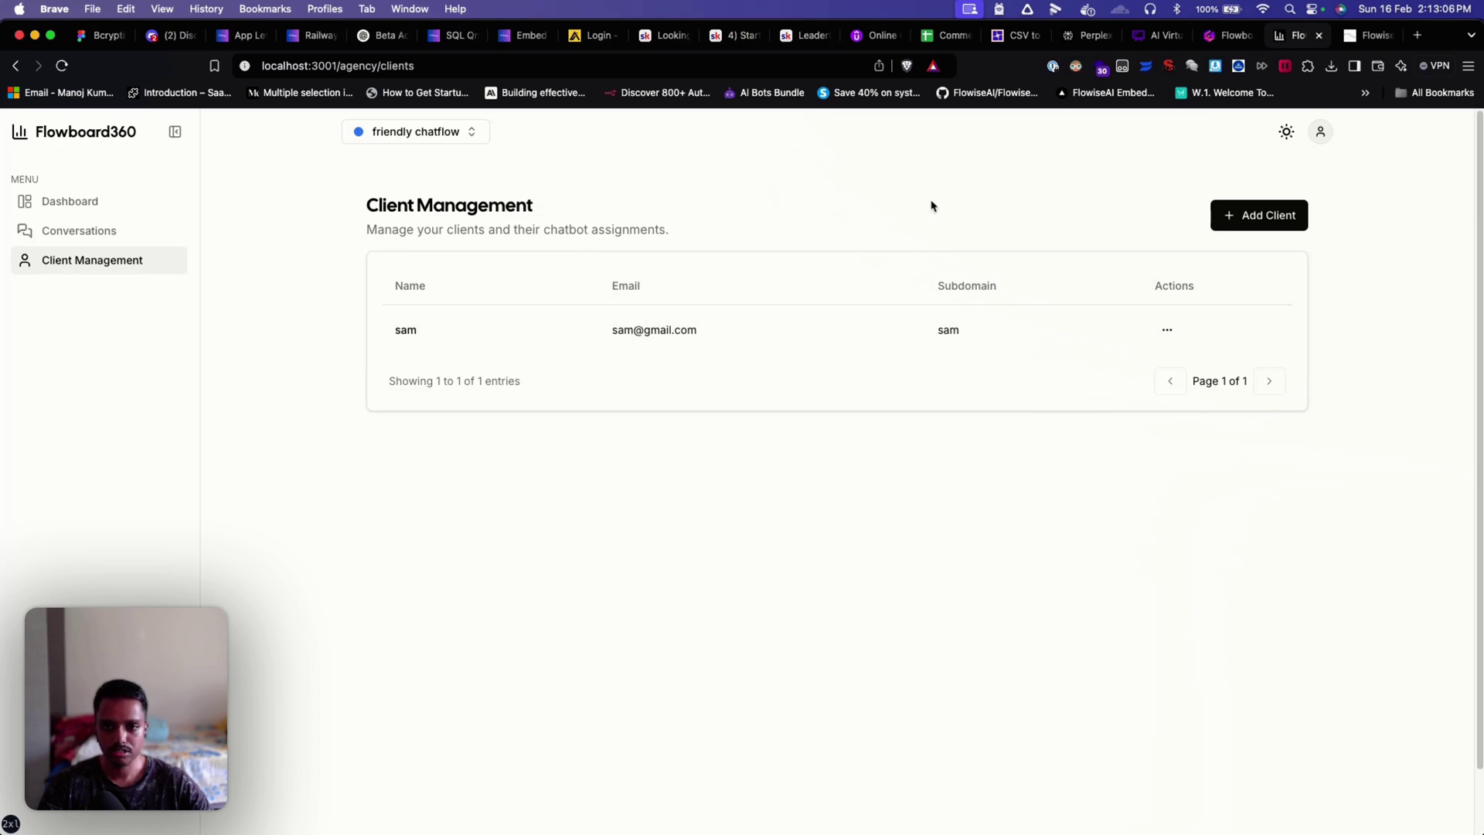
{"action": "left_click", "coordinate": [467, 139]}
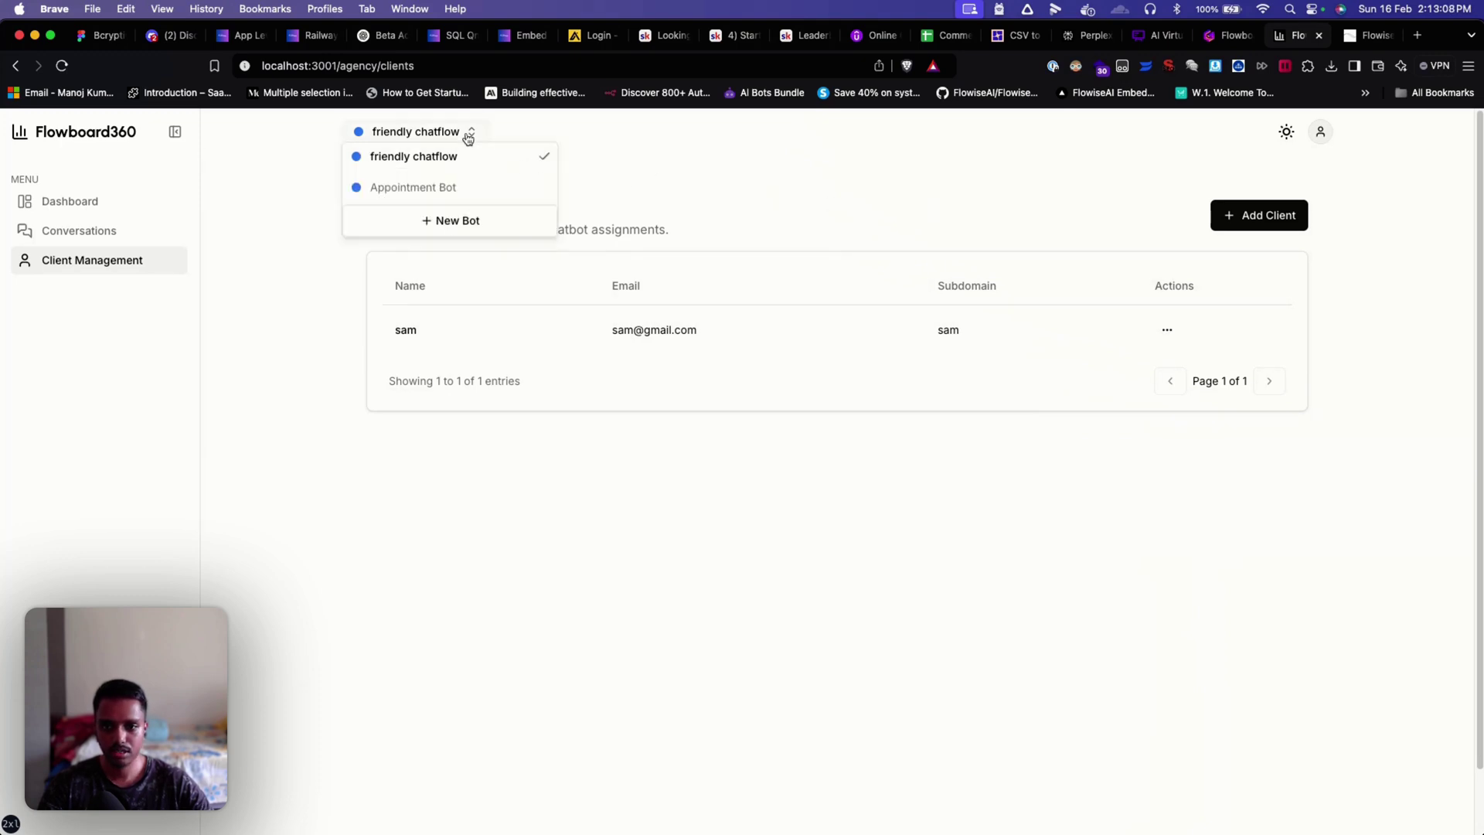
{"action": "left_click", "coordinate": [433, 193]}
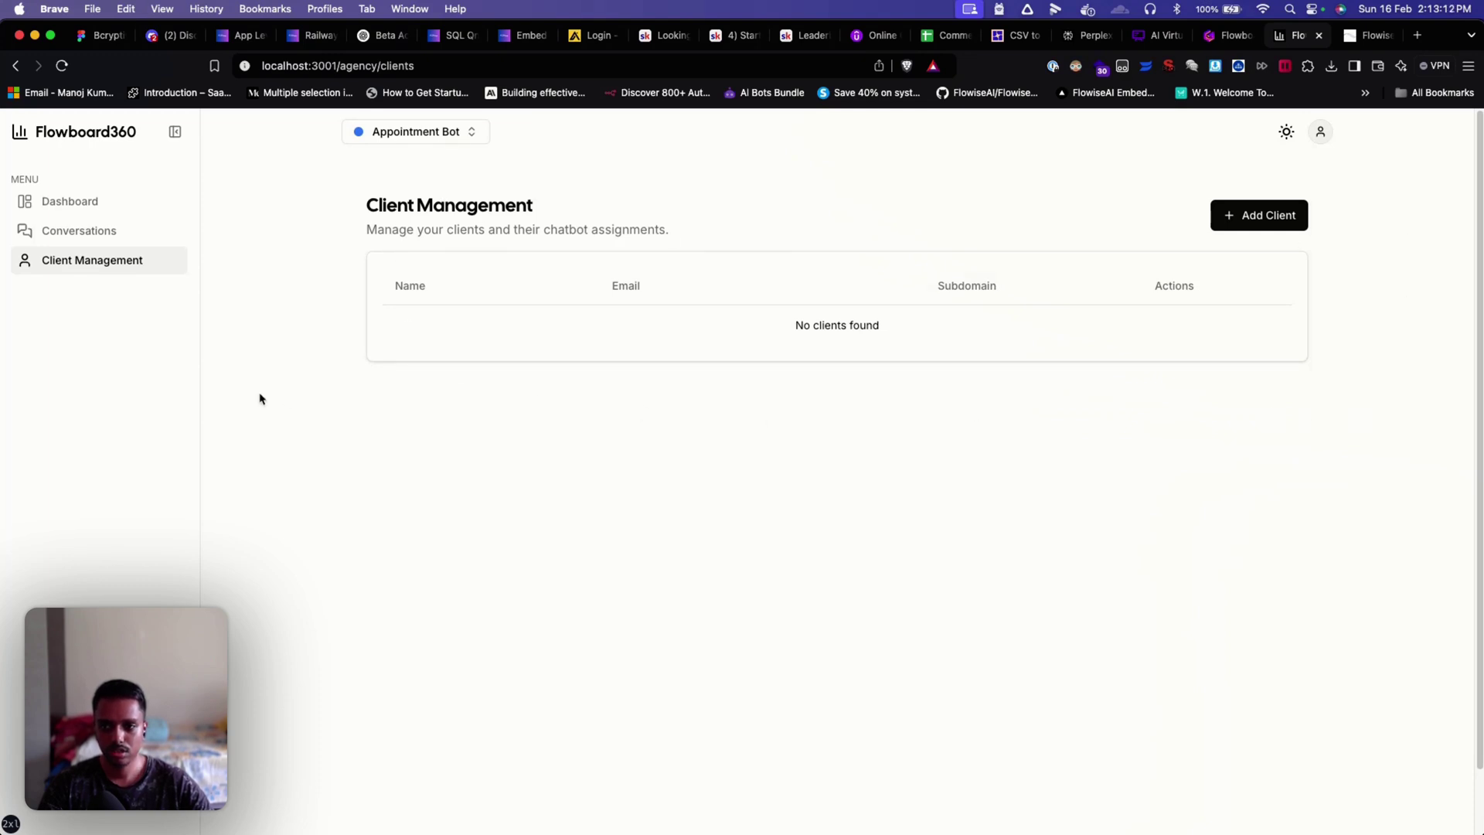
Step: Check Appointment Bot's conversations and its analytics dashboard
{"action": "left_click", "coordinate": [91, 233]}
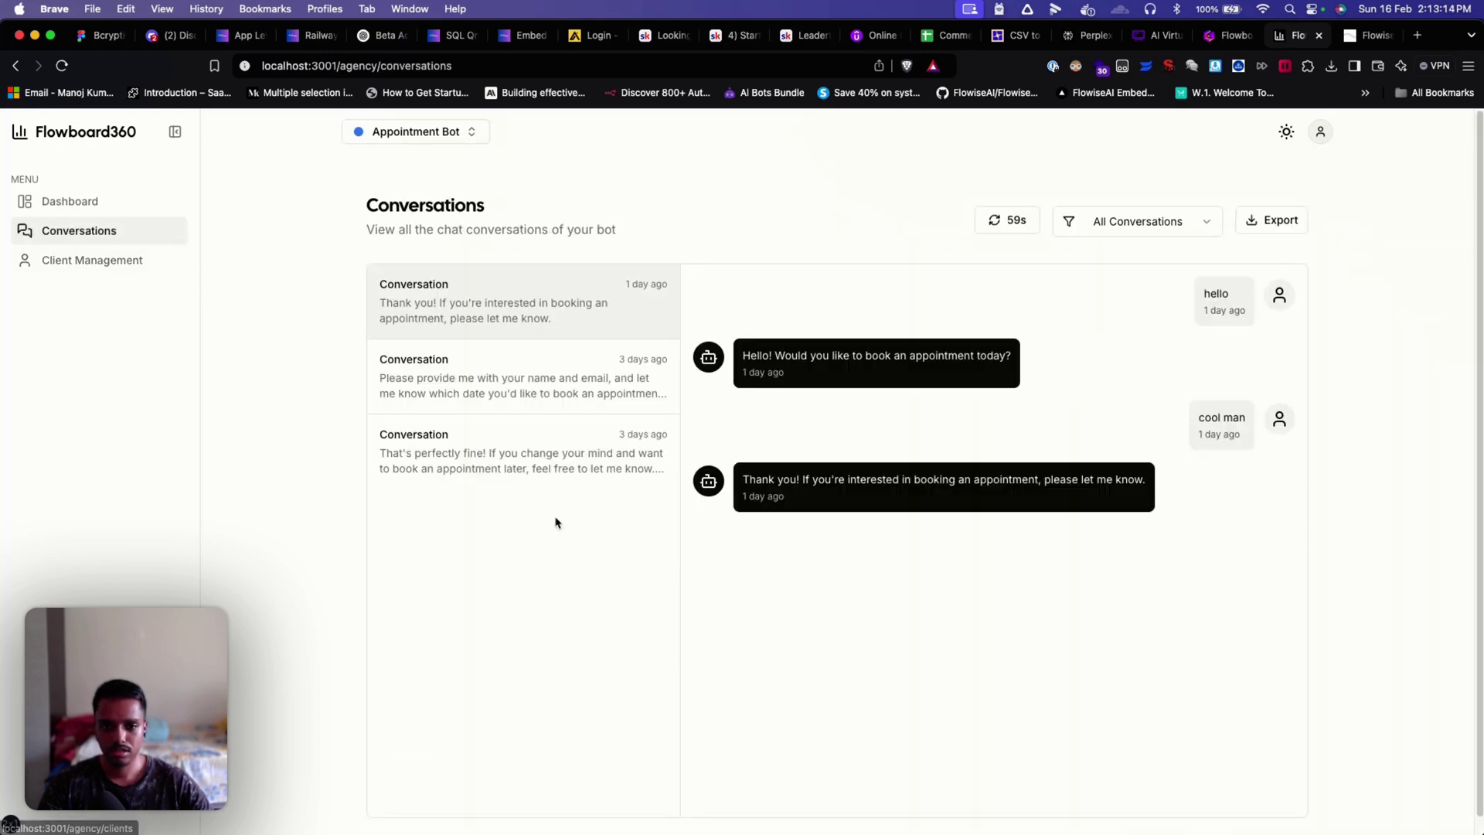
{"action": "scroll", "coordinate": [555, 523], "scroll_direction": "down", "scroll_amount": 1}
{"action": "left_click", "coordinate": [116, 203]}
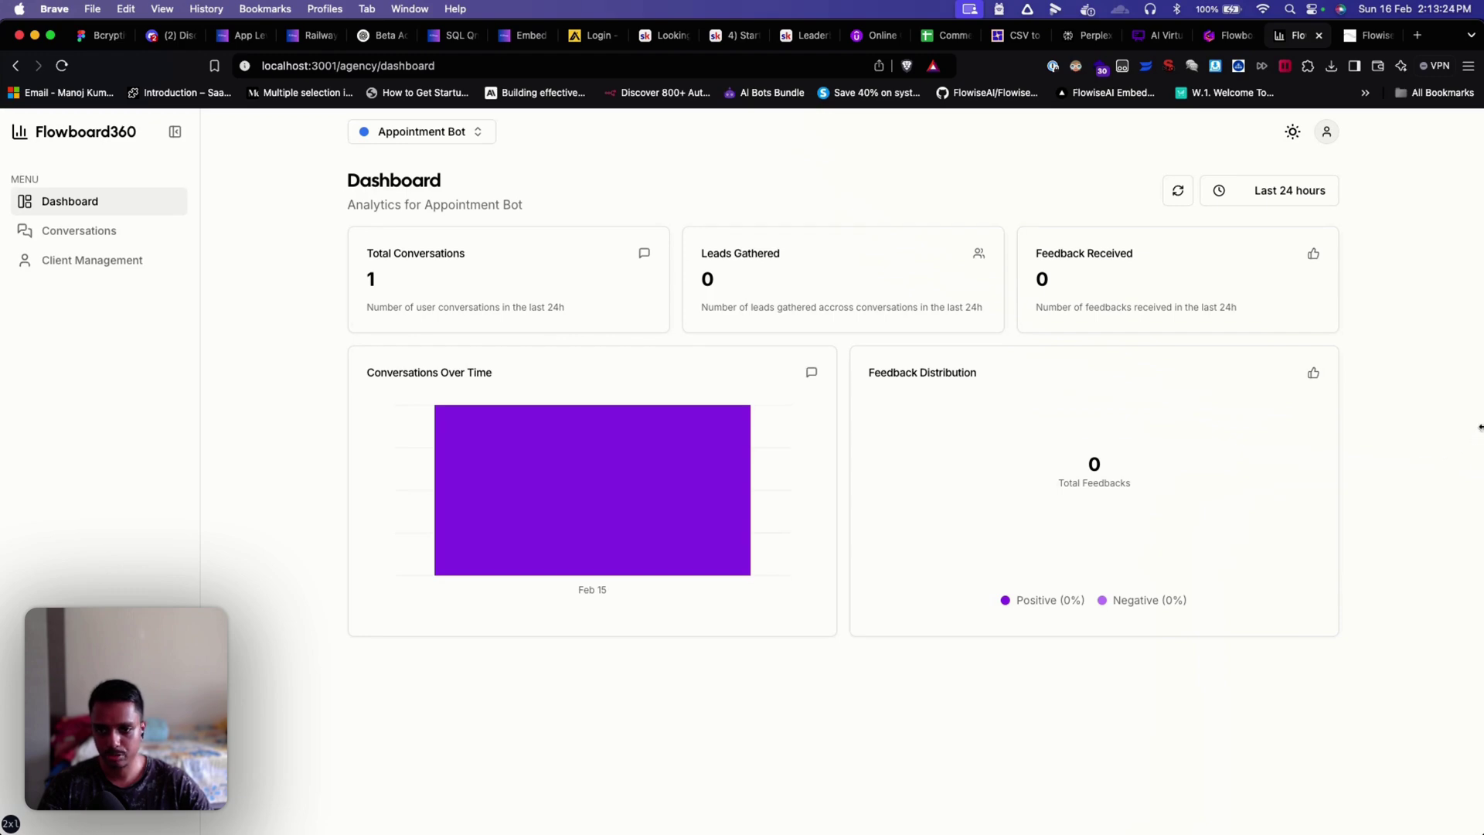
Step: Preview conversations and a chat thread at mobile width, then restore full width and go to FlowiseAI
{"action": "mouse_move", "coordinate": [1476, 424]}
{"action": "left_mouse_down"}
{"action": "mouse_move", "coordinate": [712, 414]}
{"action": "mouse_move", "coordinate": [374, 383]}
{"action": "mouse_move", "coordinate": [487, 368]}
{"action": "mouse_move", "coordinate": [1474, 401]}
{"action": "left_mouse_up"}
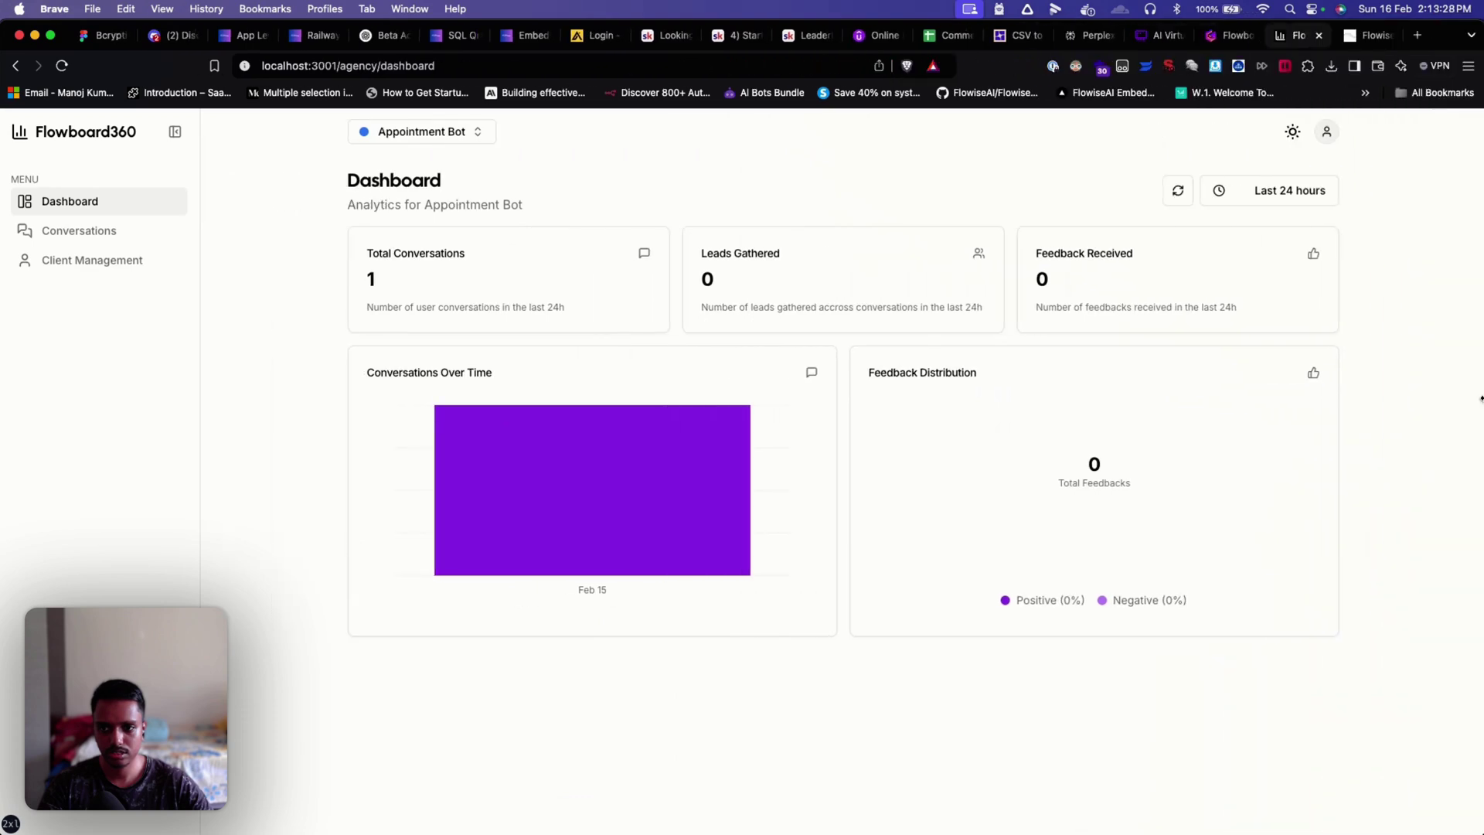
{"action": "left_click", "coordinate": [129, 239]}
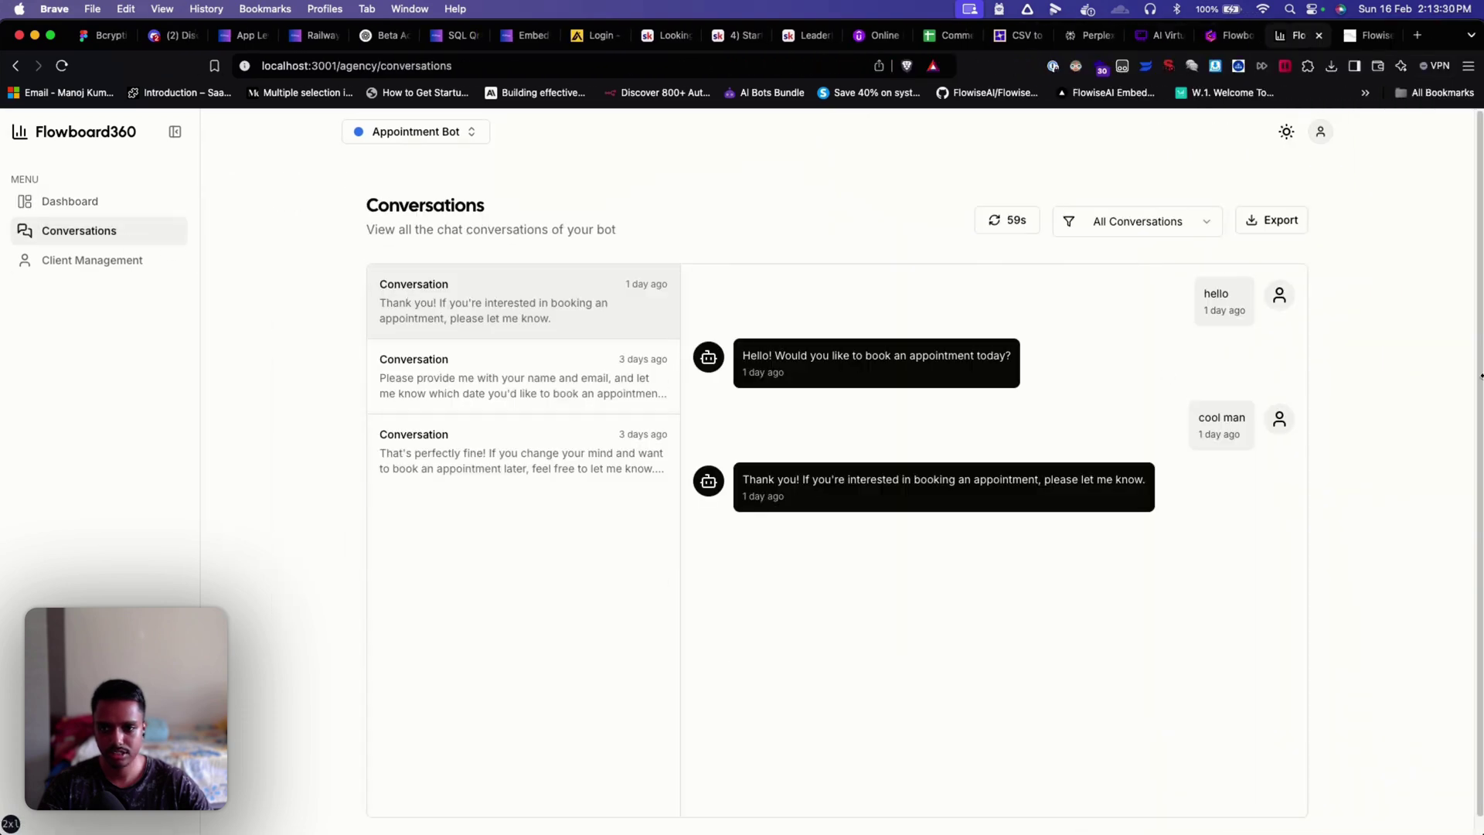
{"action": "left_click_drag", "start_coordinate": [1479, 368], "coordinate": [362, 280]}
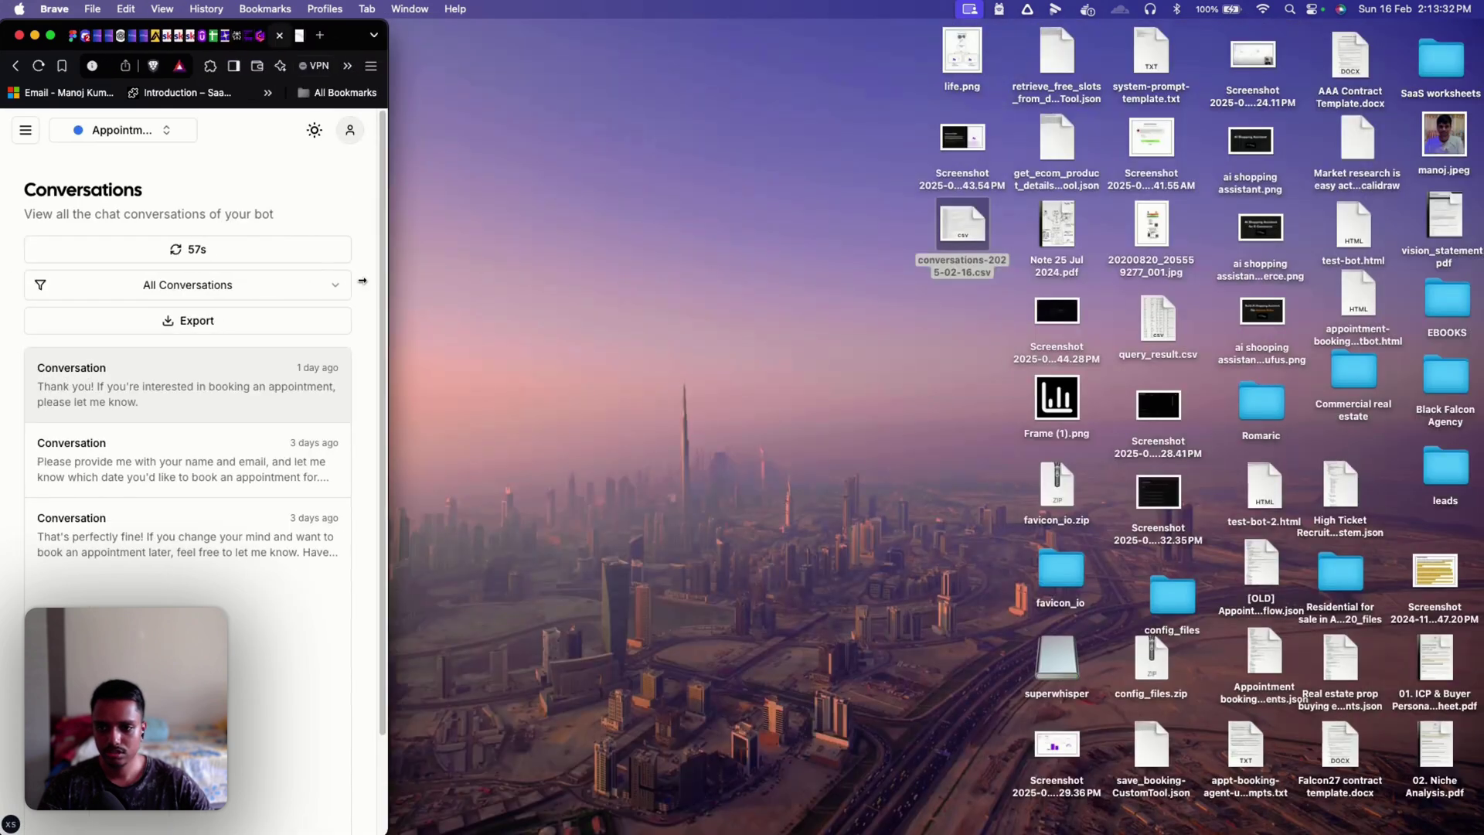
{"action": "left_click", "coordinate": [111, 464]}
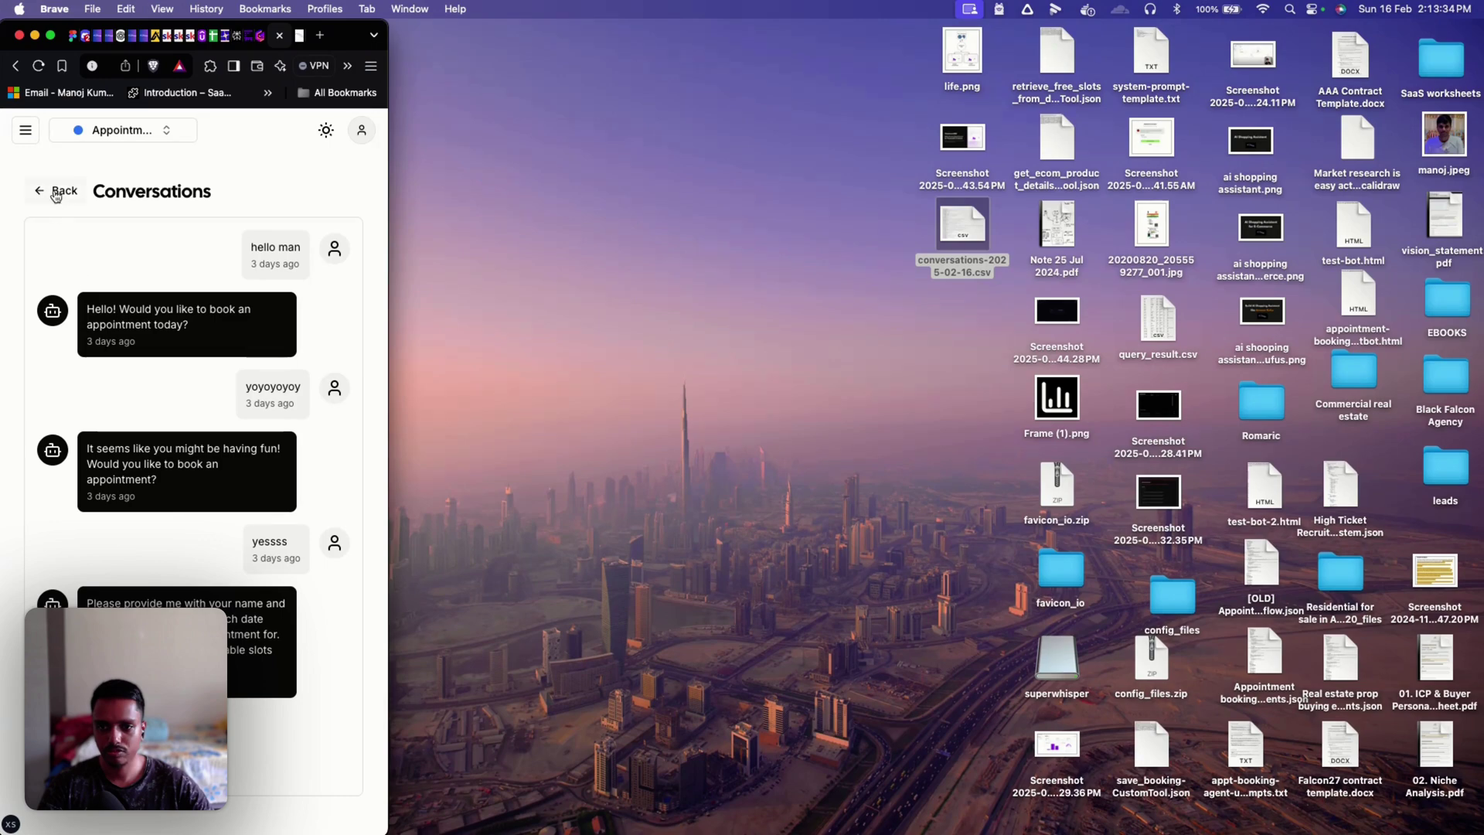
{"action": "left_click", "coordinate": [54, 197]}
{"action": "left_click_drag", "start_coordinate": [387, 334], "coordinate": [1480, 386]}
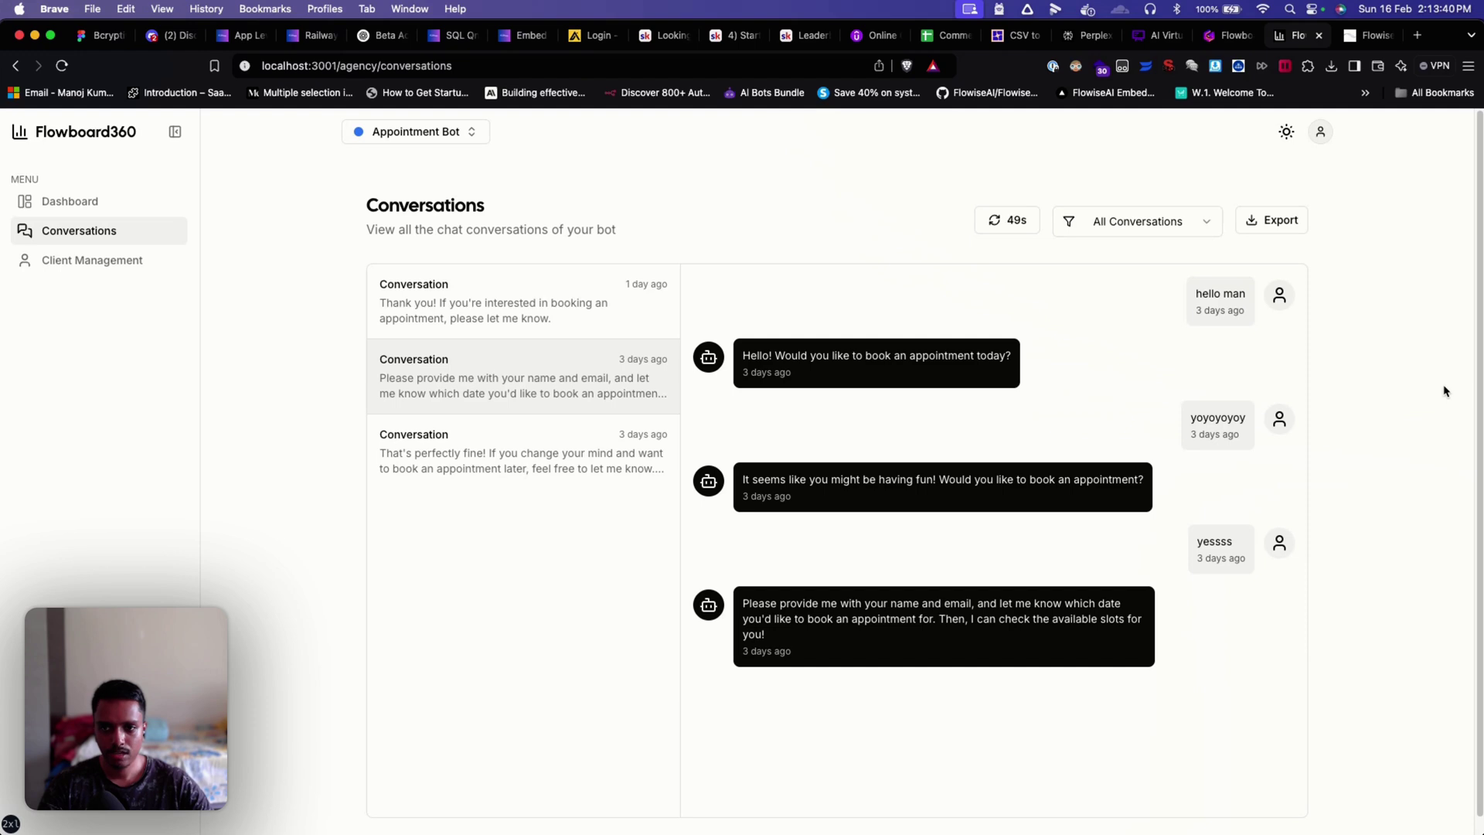
{"action": "left_click", "coordinate": [69, 201]}
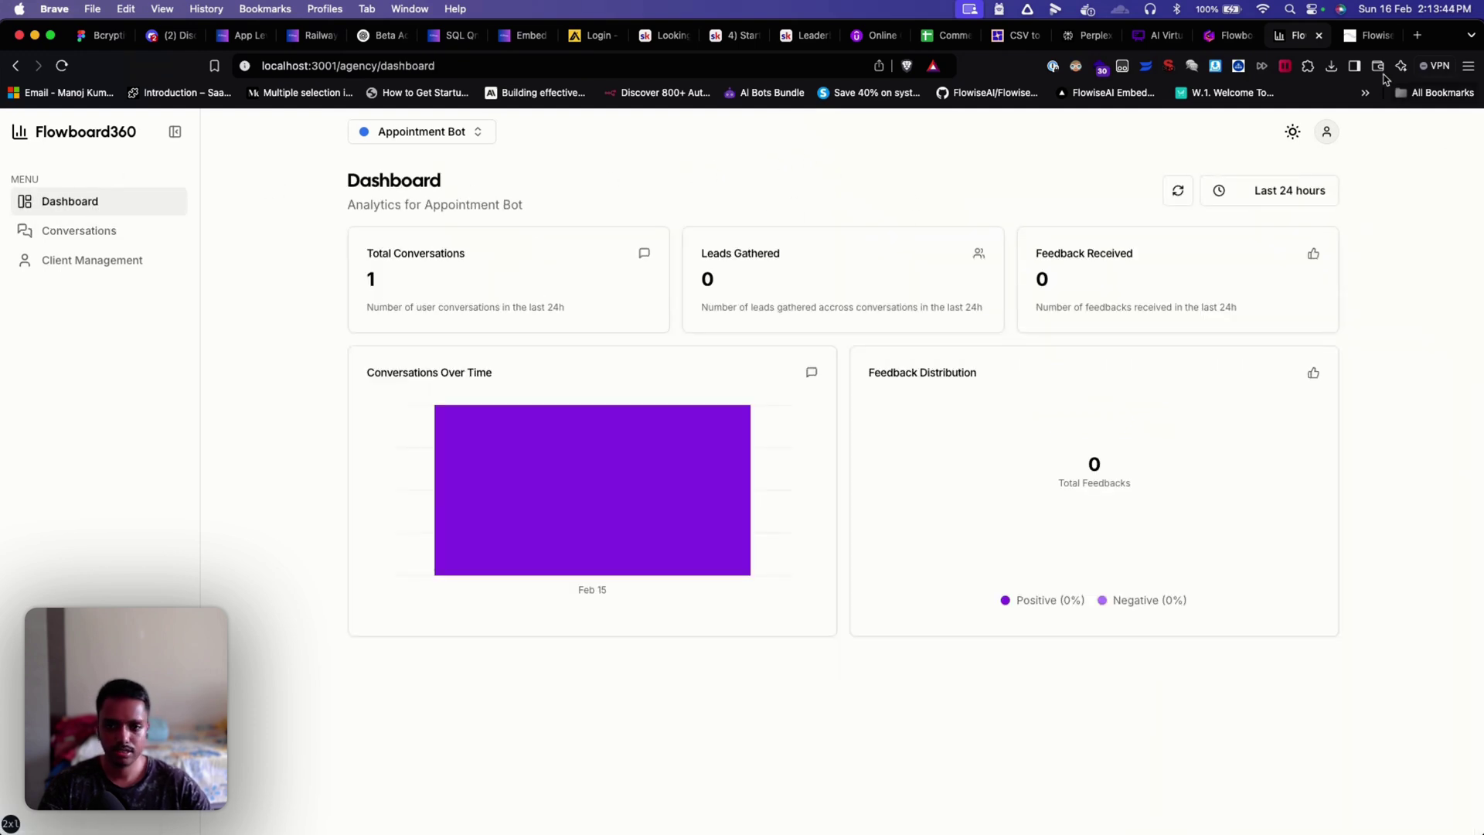
{"action": "left_click", "coordinate": [1367, 35]}
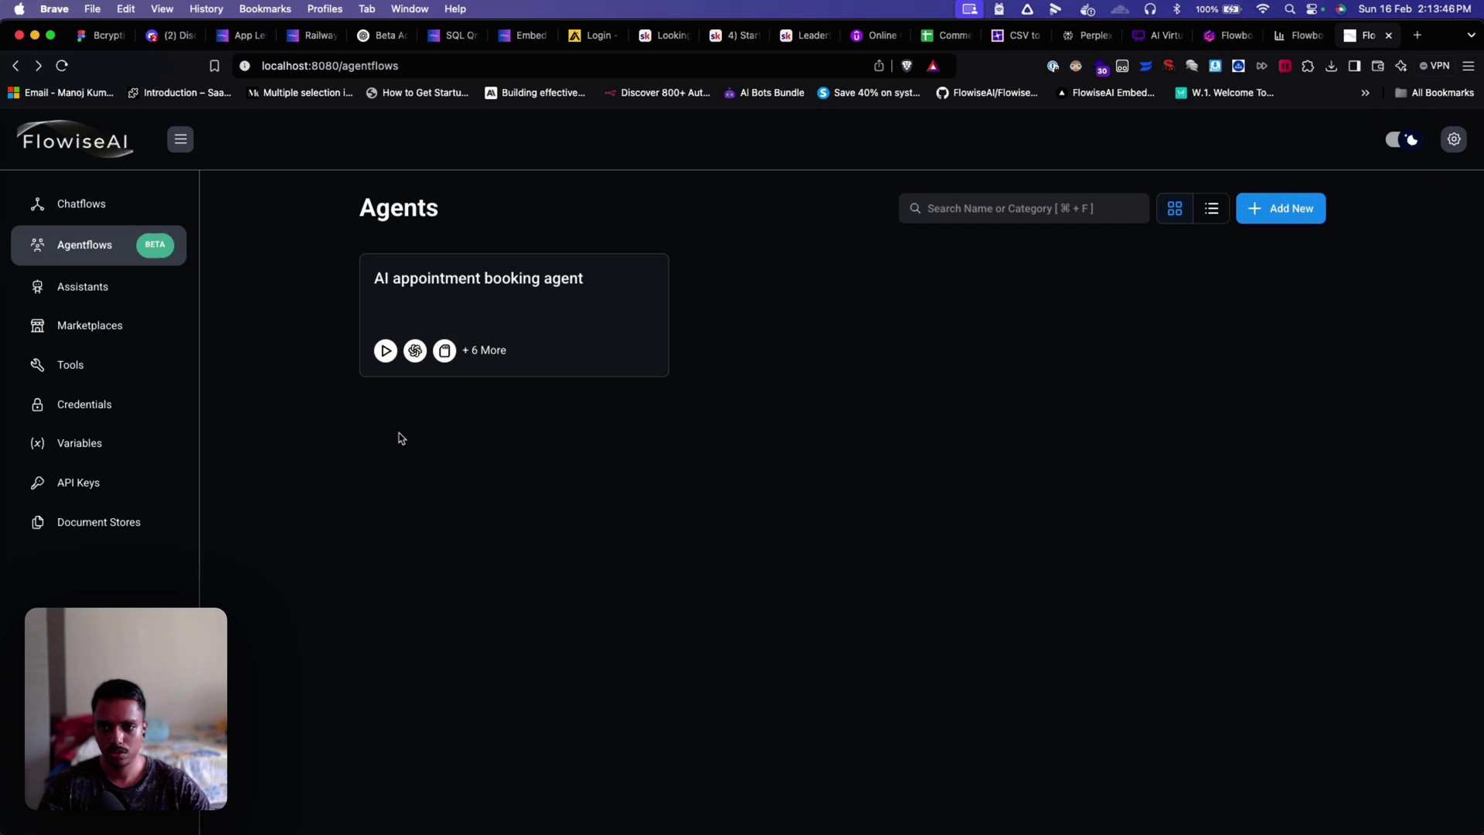
Step: Create a new agentflow and place a Start node on its canvas
{"action": "left_click", "coordinate": [1257, 210]}
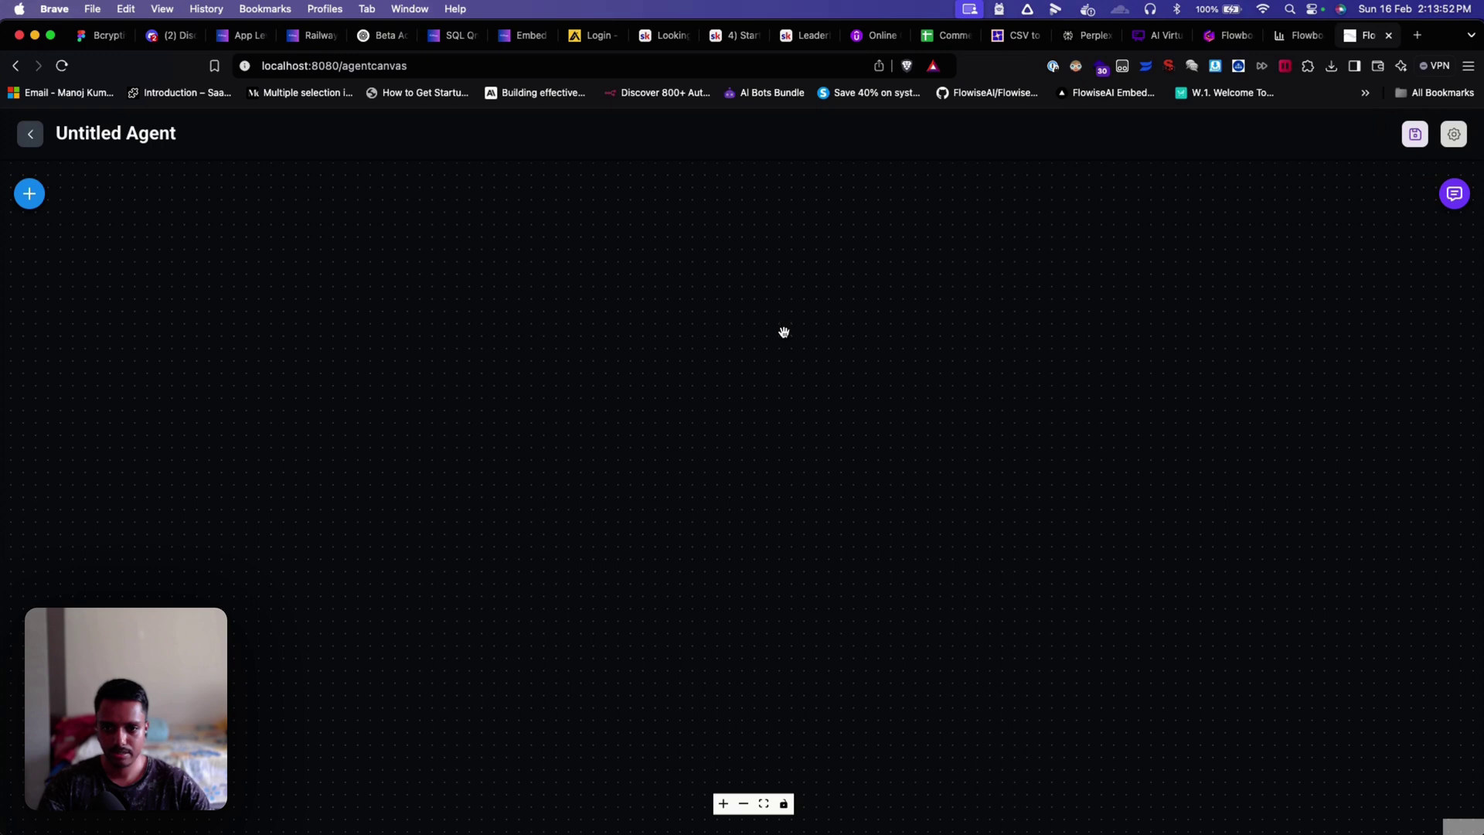
{"action": "left_click", "coordinate": [31, 196]}
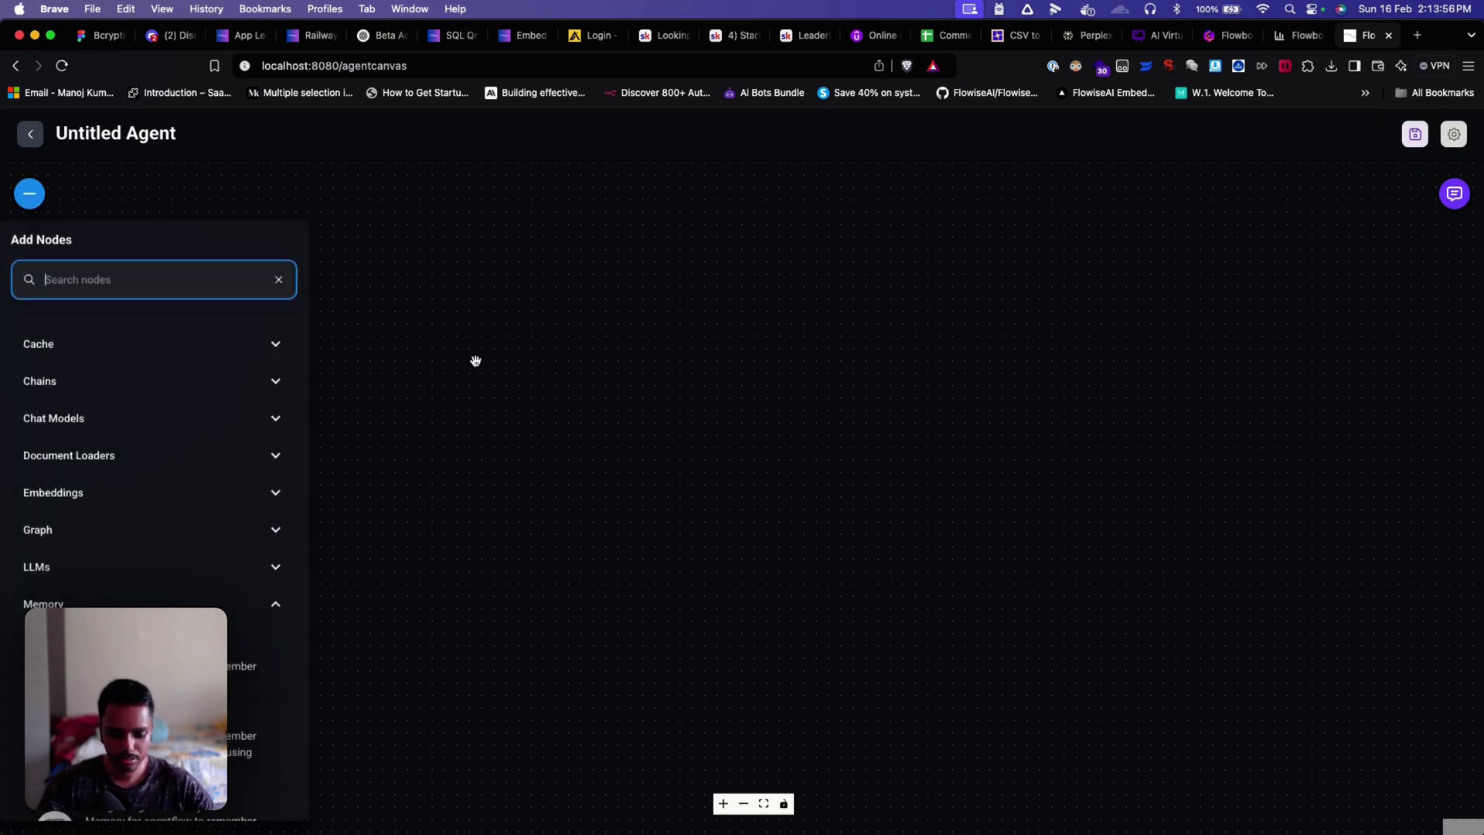
{"action": "type", "text": "start"}
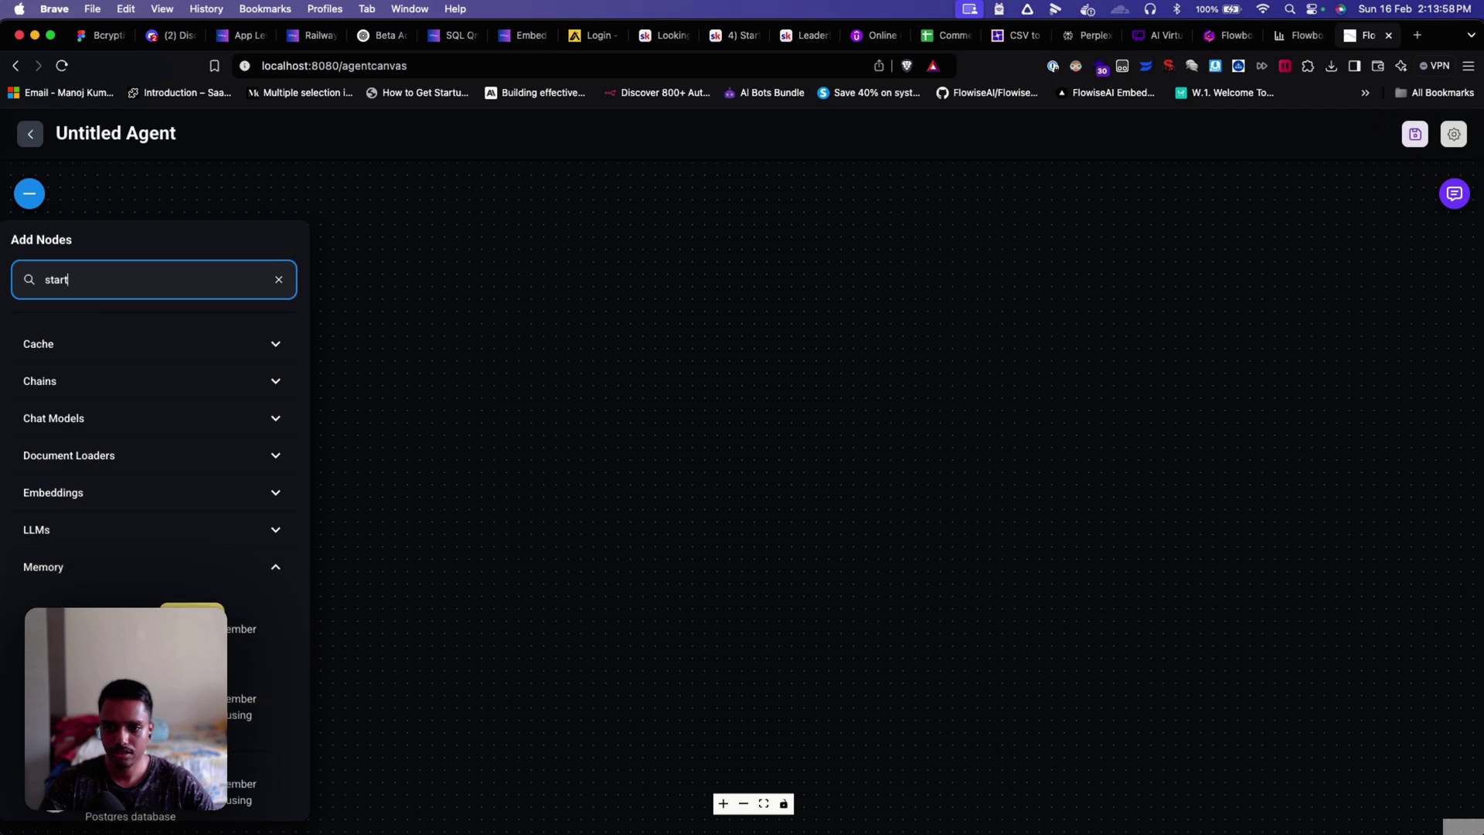
{"action": "left_click_drag", "start_coordinate": [56, 391], "coordinate": [808, 356]}
{"action": "left_click_drag", "start_coordinate": [771, 247], "coordinate": [739, 226]}
{"action": "scroll", "coordinate": [920, 503], "scroll_direction": "down", "scroll_amount": 1}
{"action": "scroll", "coordinate": [919, 503], "scroll_direction": "down", "scroll_amount": 1}
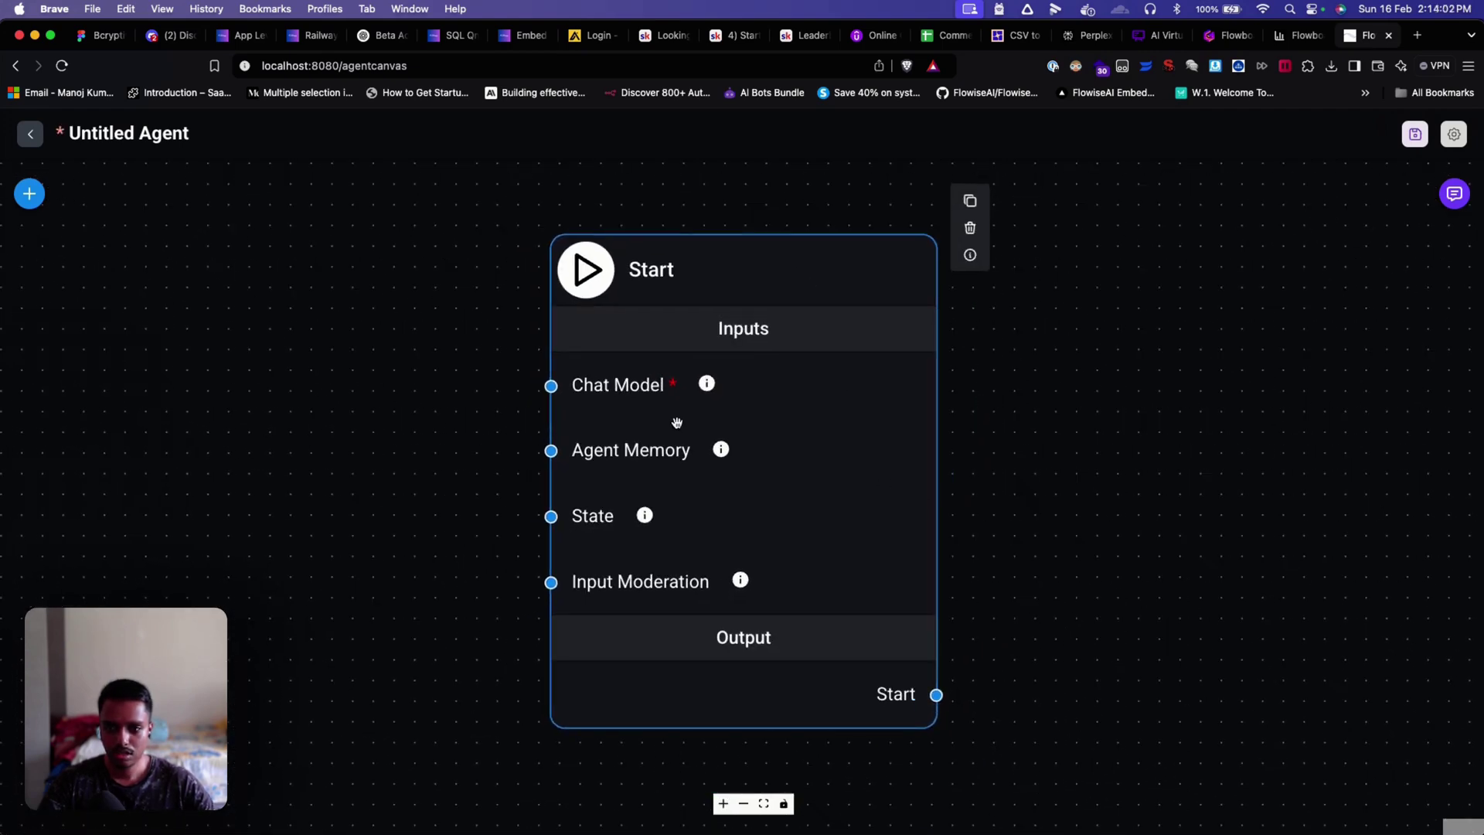
Step: Add a ChatOpenAI node using the openAI API KEY credential and connect it to Start's Chat Model
{"action": "left_click", "coordinate": [29, 194]}
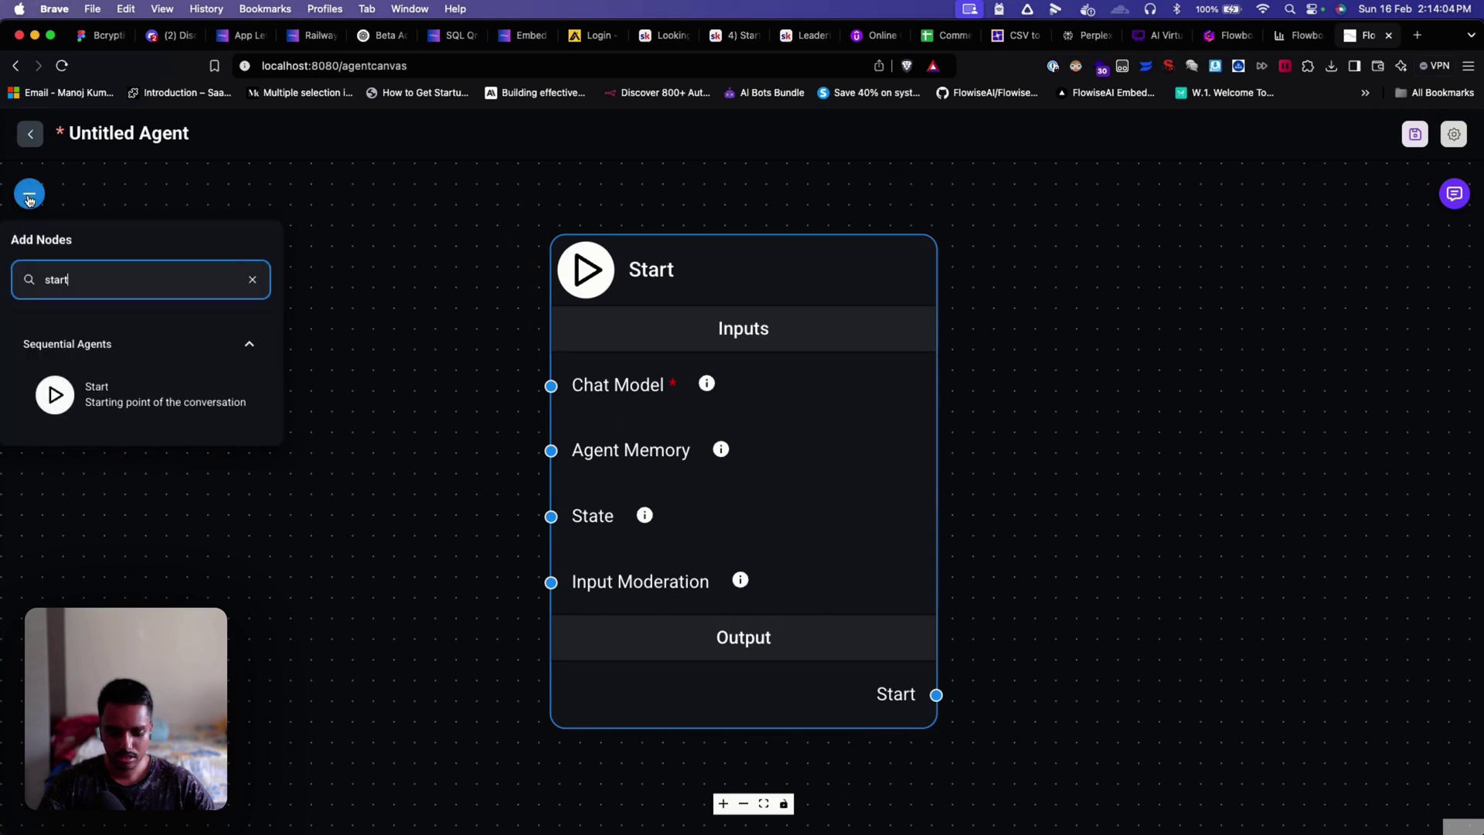
{"action": "double_click", "coordinate": [56, 279]}
{"action": "type", "text": "chat model"}
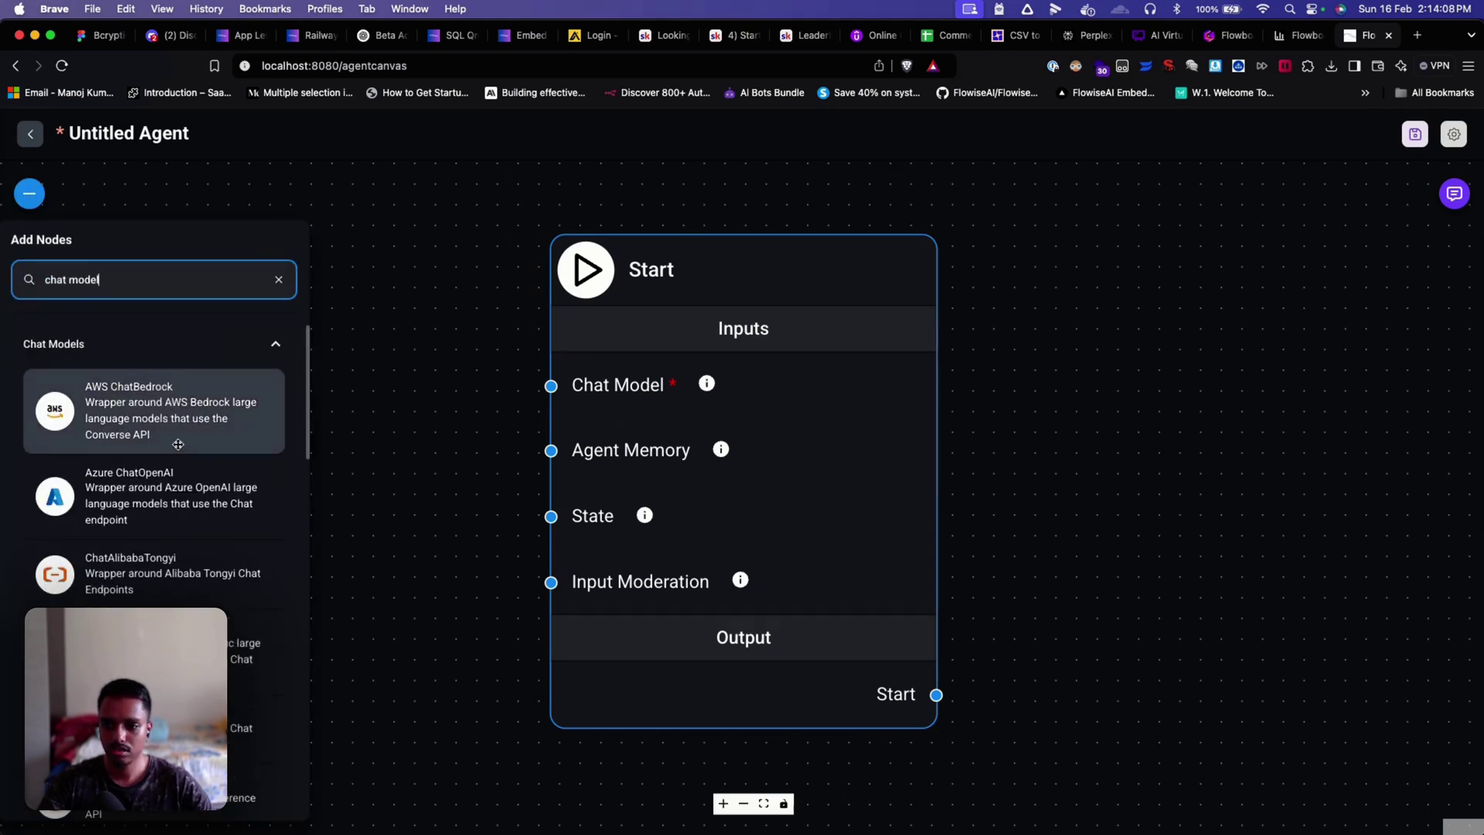
{"action": "scroll", "coordinate": [139, 410], "scroll_direction": "down", "scroll_amount": 15}
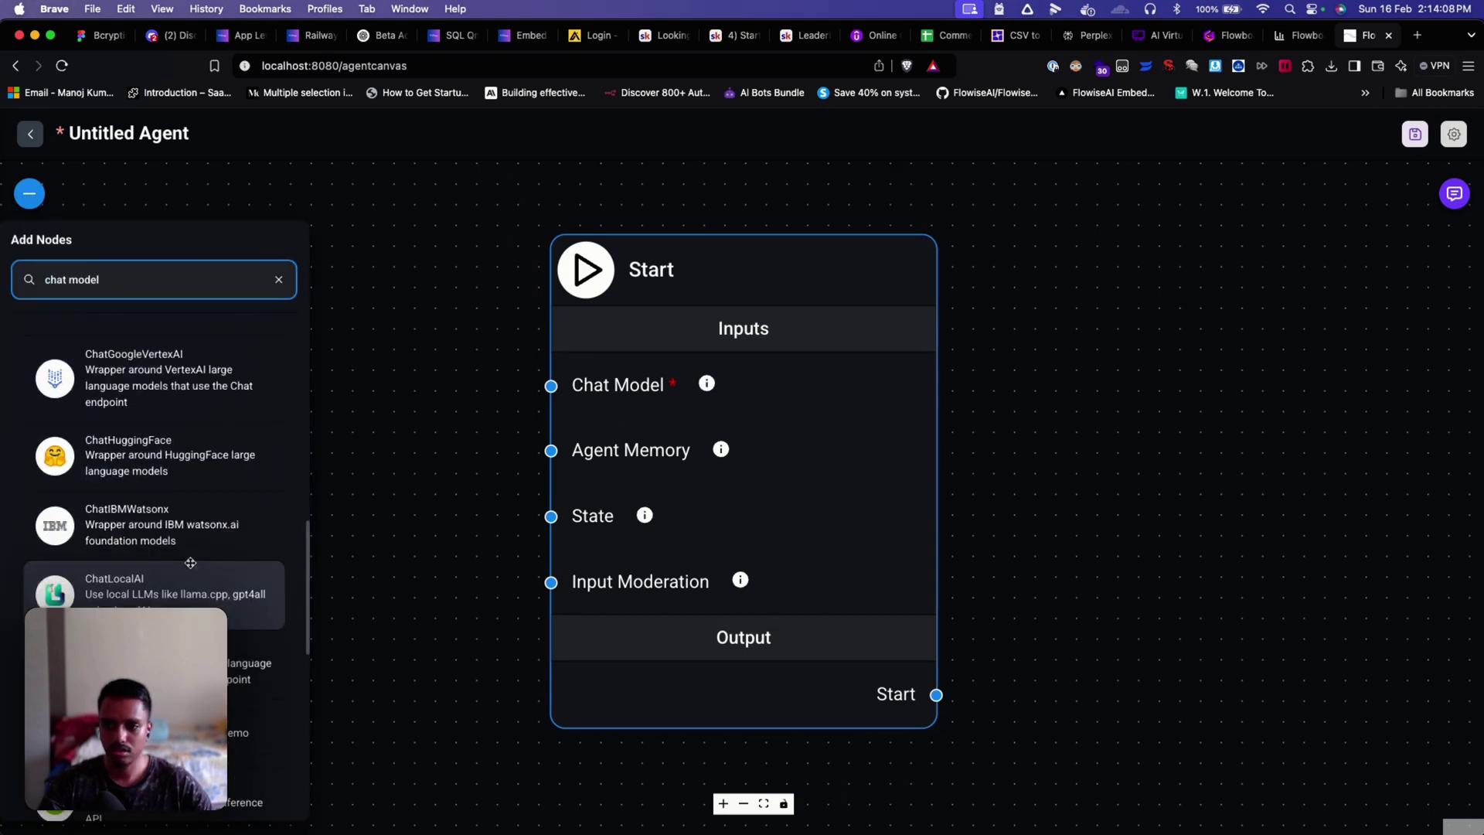
{"action": "triple_click", "coordinate": [142, 294]}
{"action": "type", "text": "opena"}
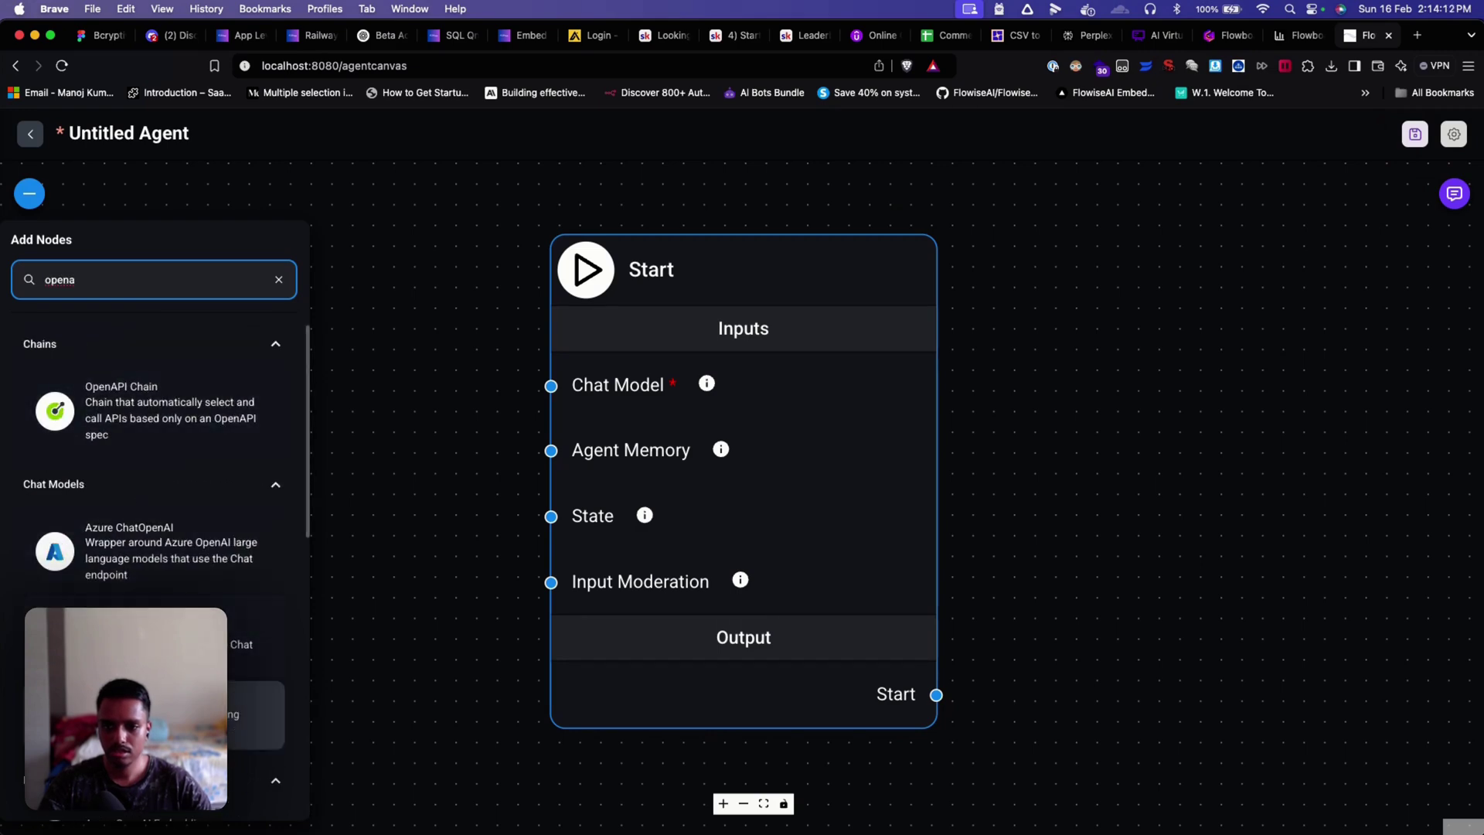
{"action": "left_click_drag", "start_coordinate": [155, 622], "coordinate": [212, 220]}
{"action": "scroll", "coordinate": [479, 363], "scroll_direction": "down", "scroll_amount": 4}
{"action": "left_click_drag", "start_coordinate": [445, 338], "coordinate": [393, 303]}
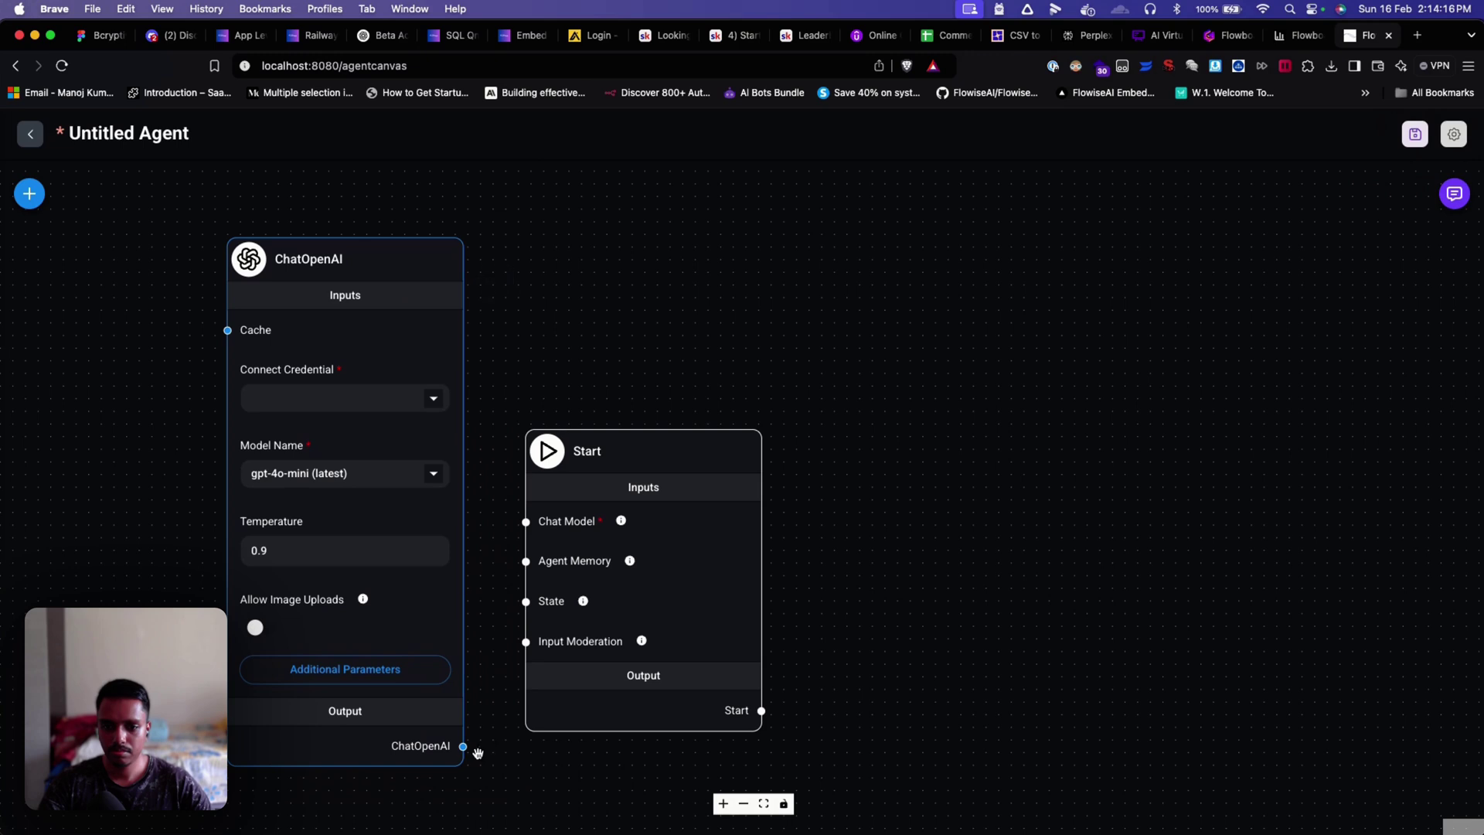
{"action": "left_click_drag", "start_coordinate": [463, 746], "coordinate": [527, 530]}
{"action": "left_click", "coordinate": [337, 398]}
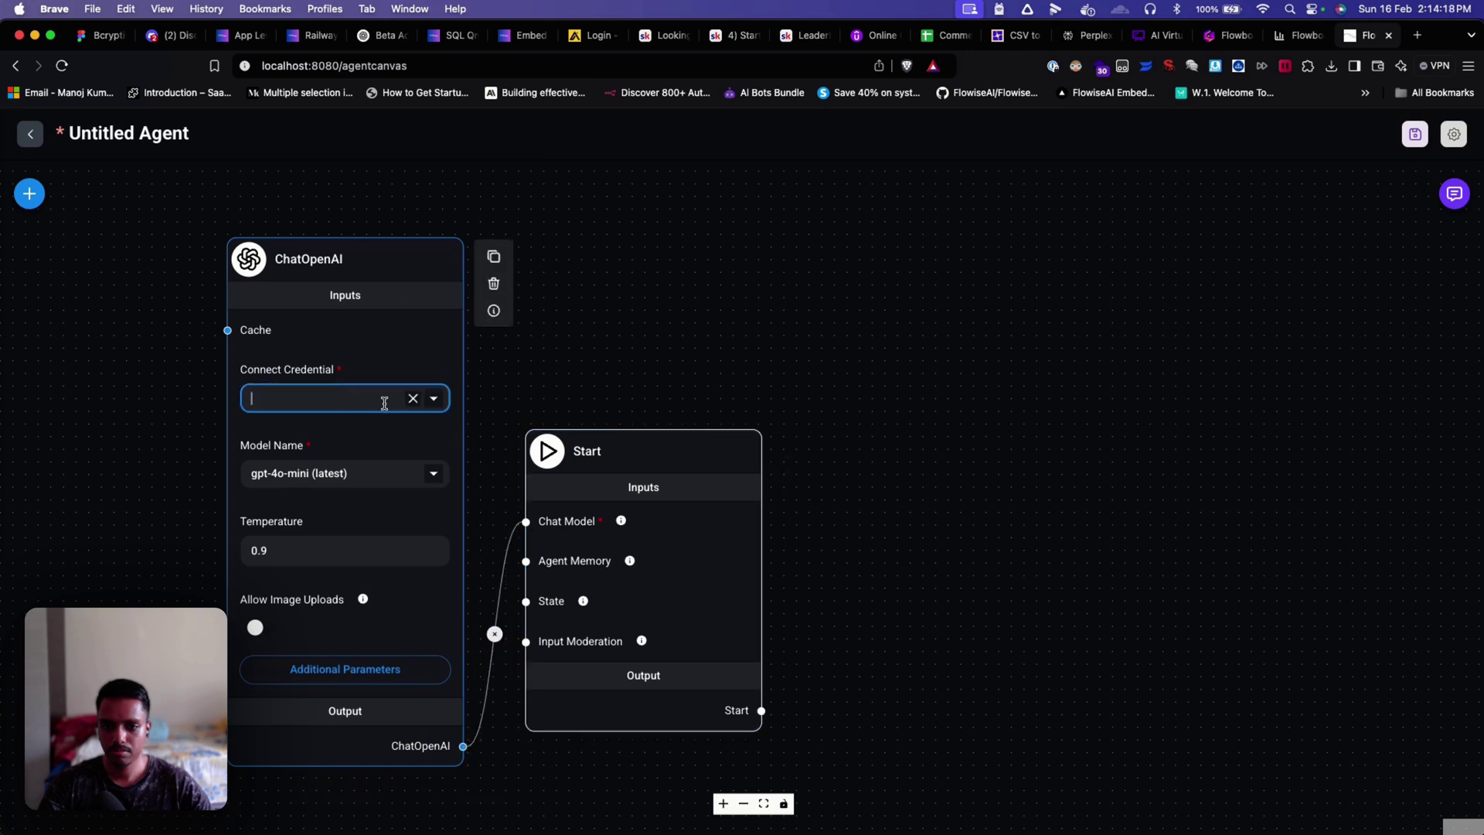
{"action": "left_click", "coordinate": [432, 399]}
{"action": "left_click", "coordinate": [372, 431]}
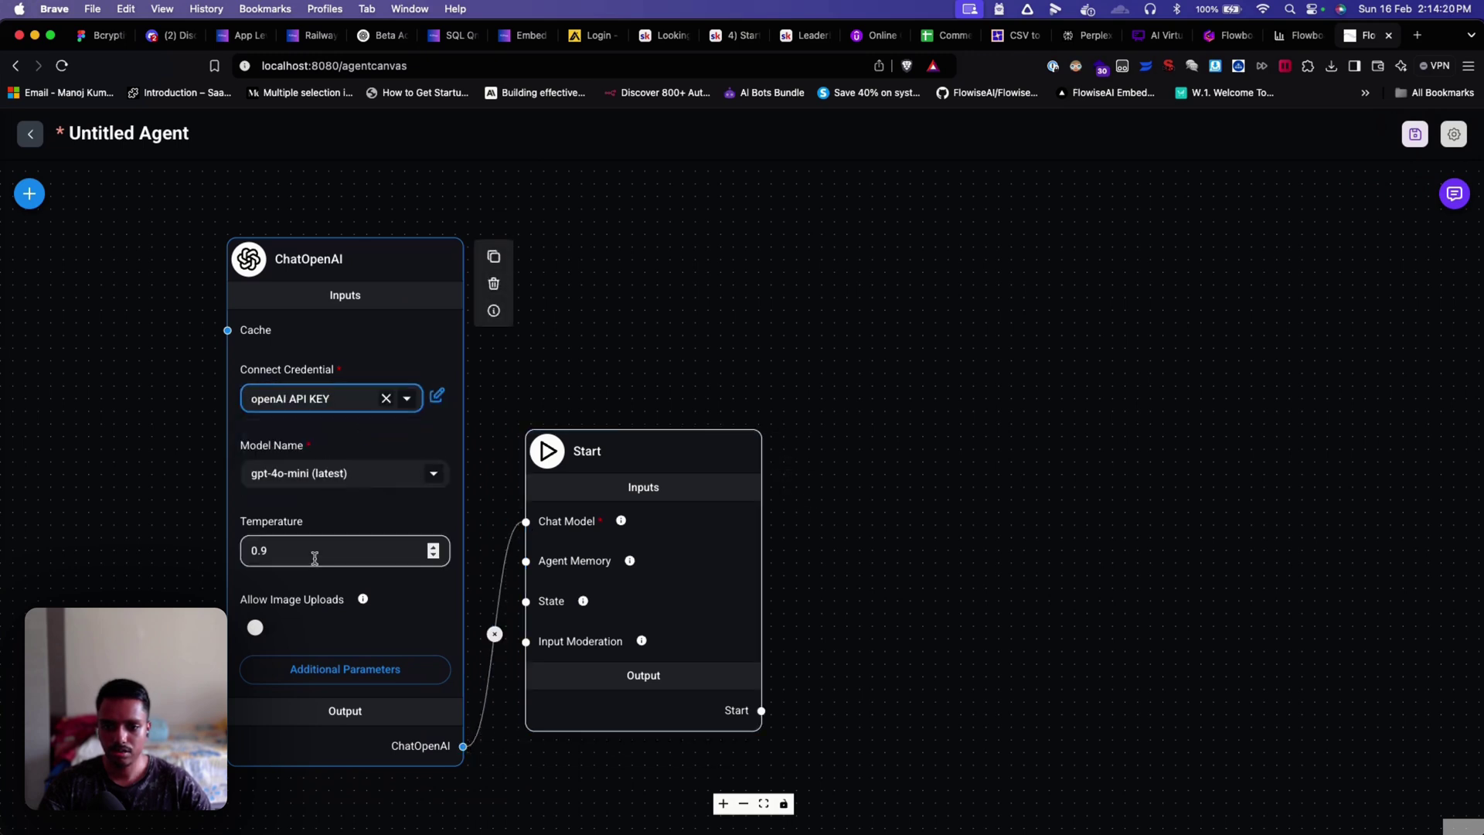
{"action": "left_click", "coordinate": [872, 547]}
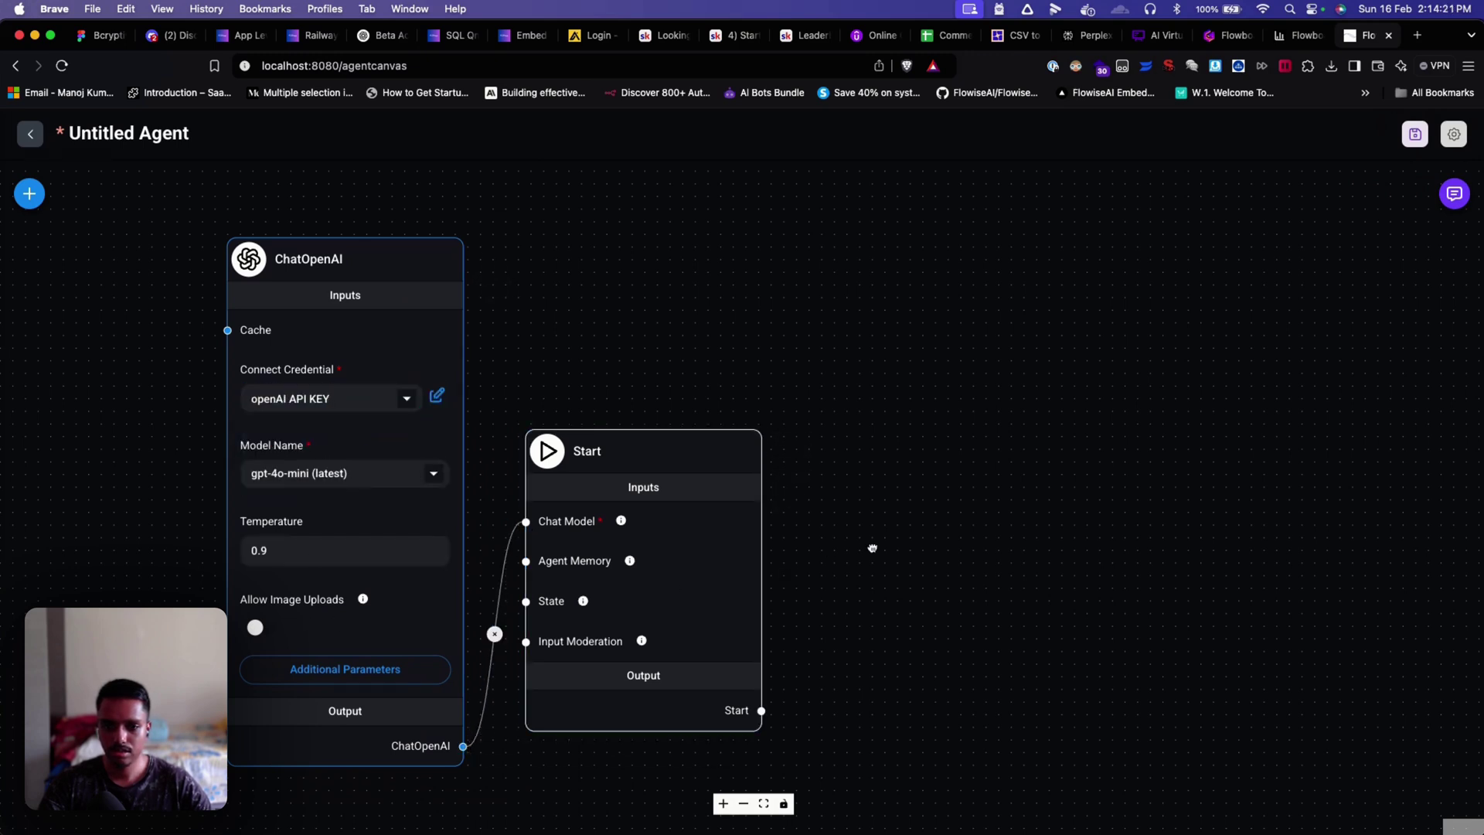
Step: Add an LLM Node fed by Start's output and name it 'friendly LLM'
{"action": "left_click", "coordinate": [29, 193]}
{"action": "double_click", "coordinate": [100, 279]}
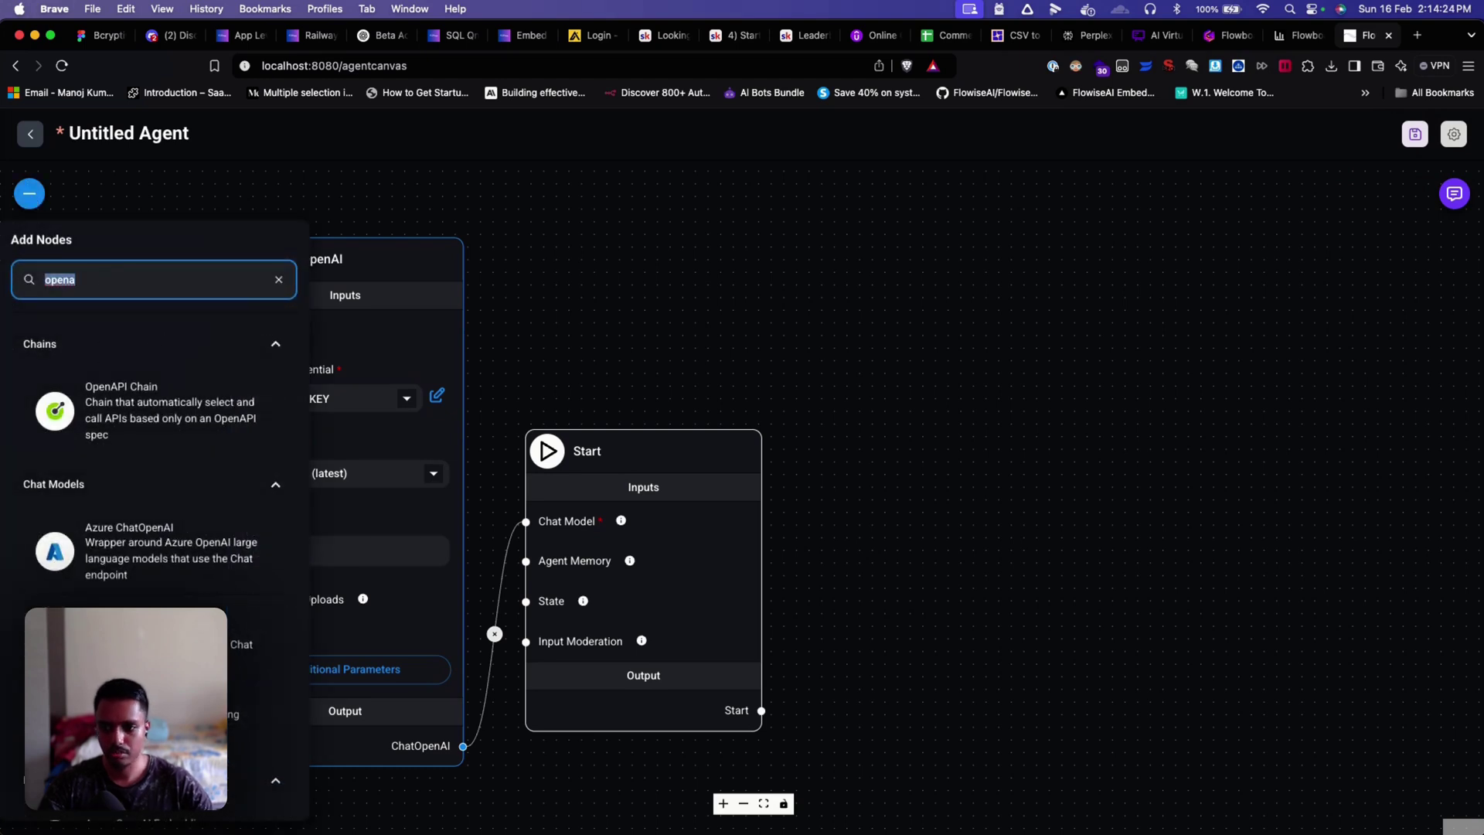
{"action": "type", "text": "llm"}
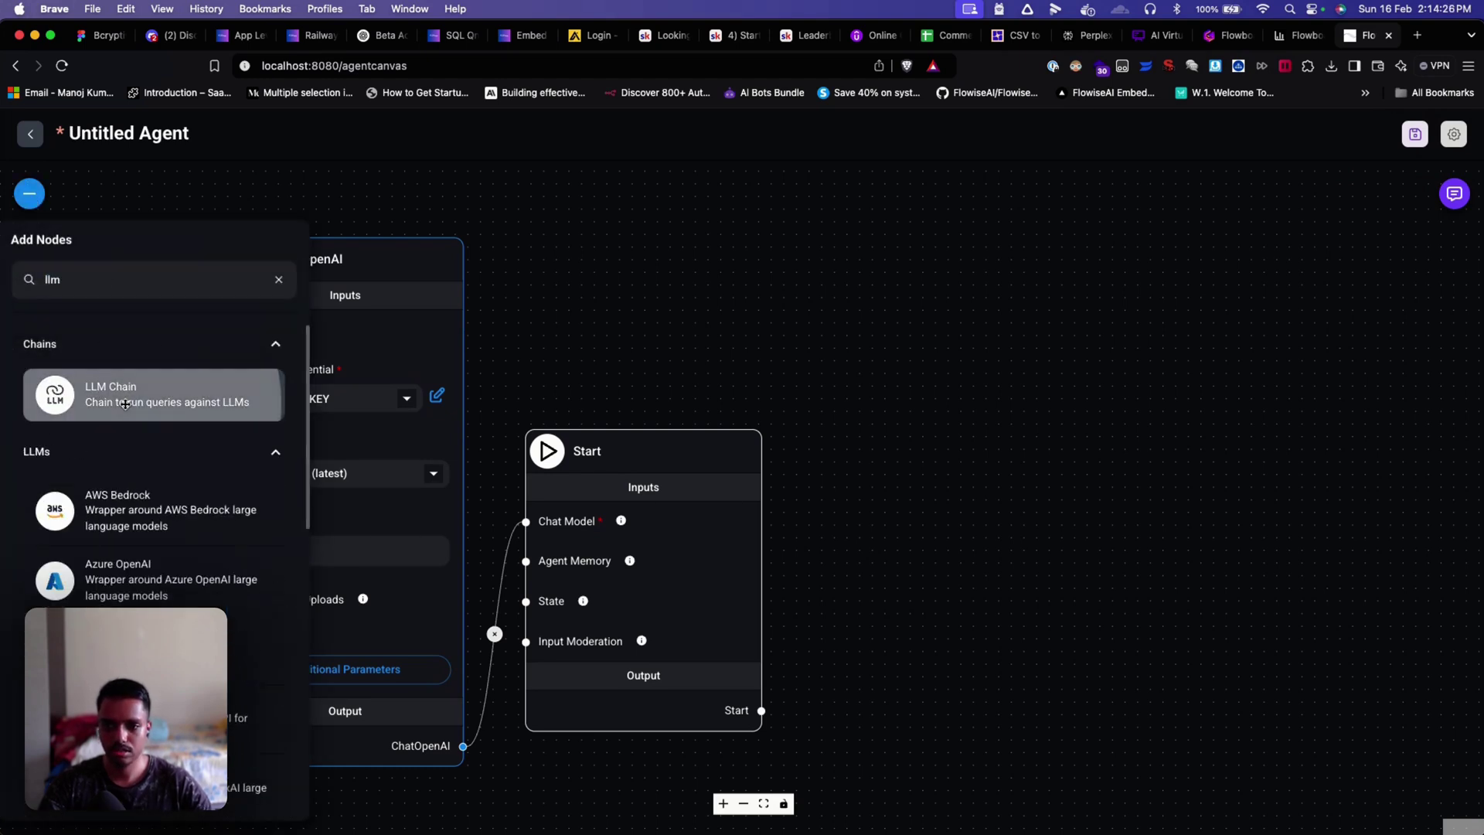
{"action": "left_click_drag", "start_coordinate": [116, 402], "coordinate": [576, 366]}
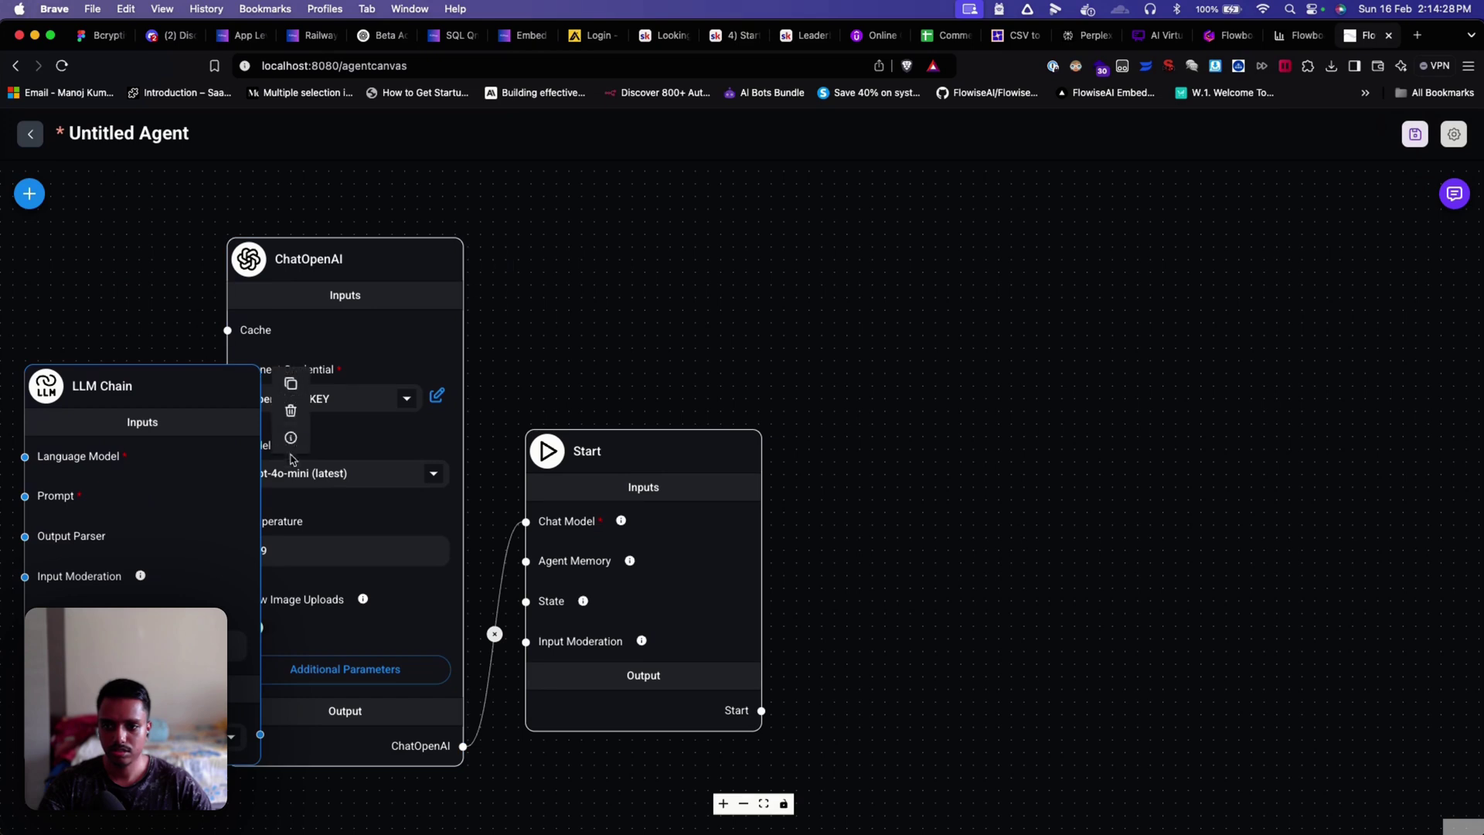
{"action": "left_click", "coordinate": [289, 415]}
{"action": "left_click", "coordinate": [30, 195]}
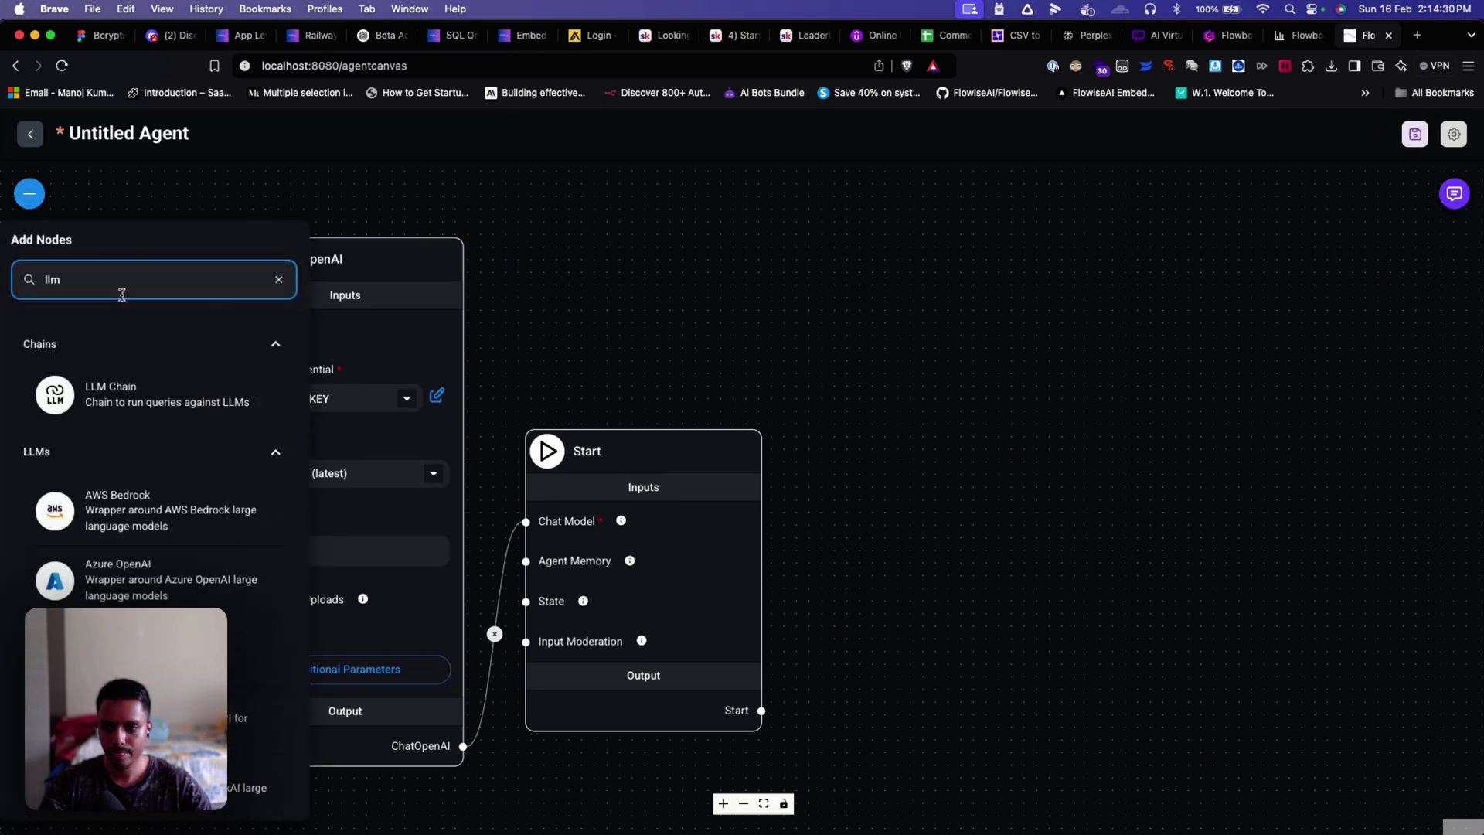
{"action": "type", "text": "mod"}
{"action": "key", "text": "BackSpace"}
{"action": "key", "text": "BackSpace"}
{"action": "key", "text": "BackSpace"}
{"action": "key", "text": "BackSpace"}
{"action": "key", "text": "BackSpace"}
{"action": "key", "text": "BackSpace"}
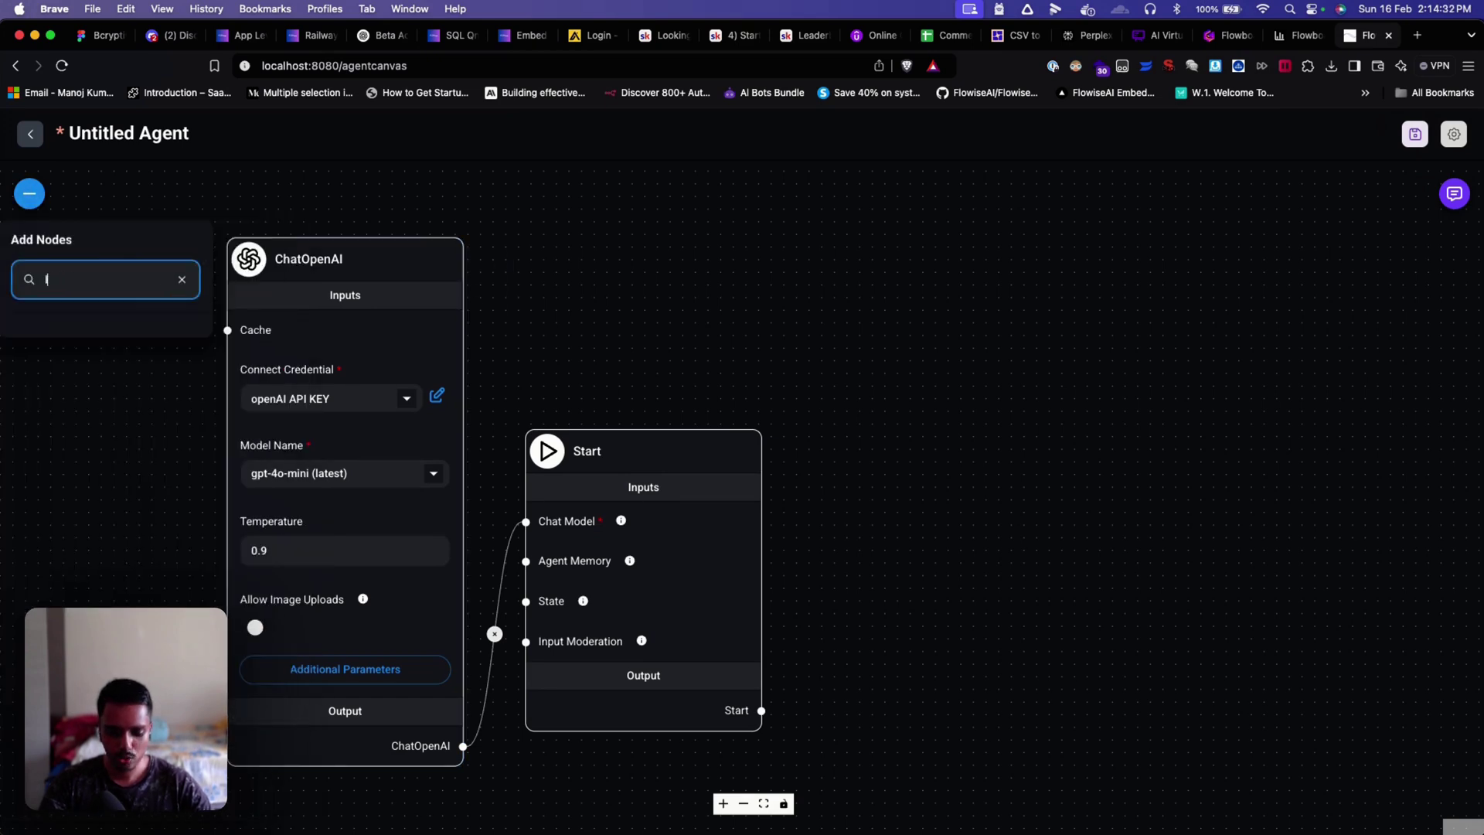
{"action": "type", "text": "lm nod"}
{"action": "type", "text": "e"}
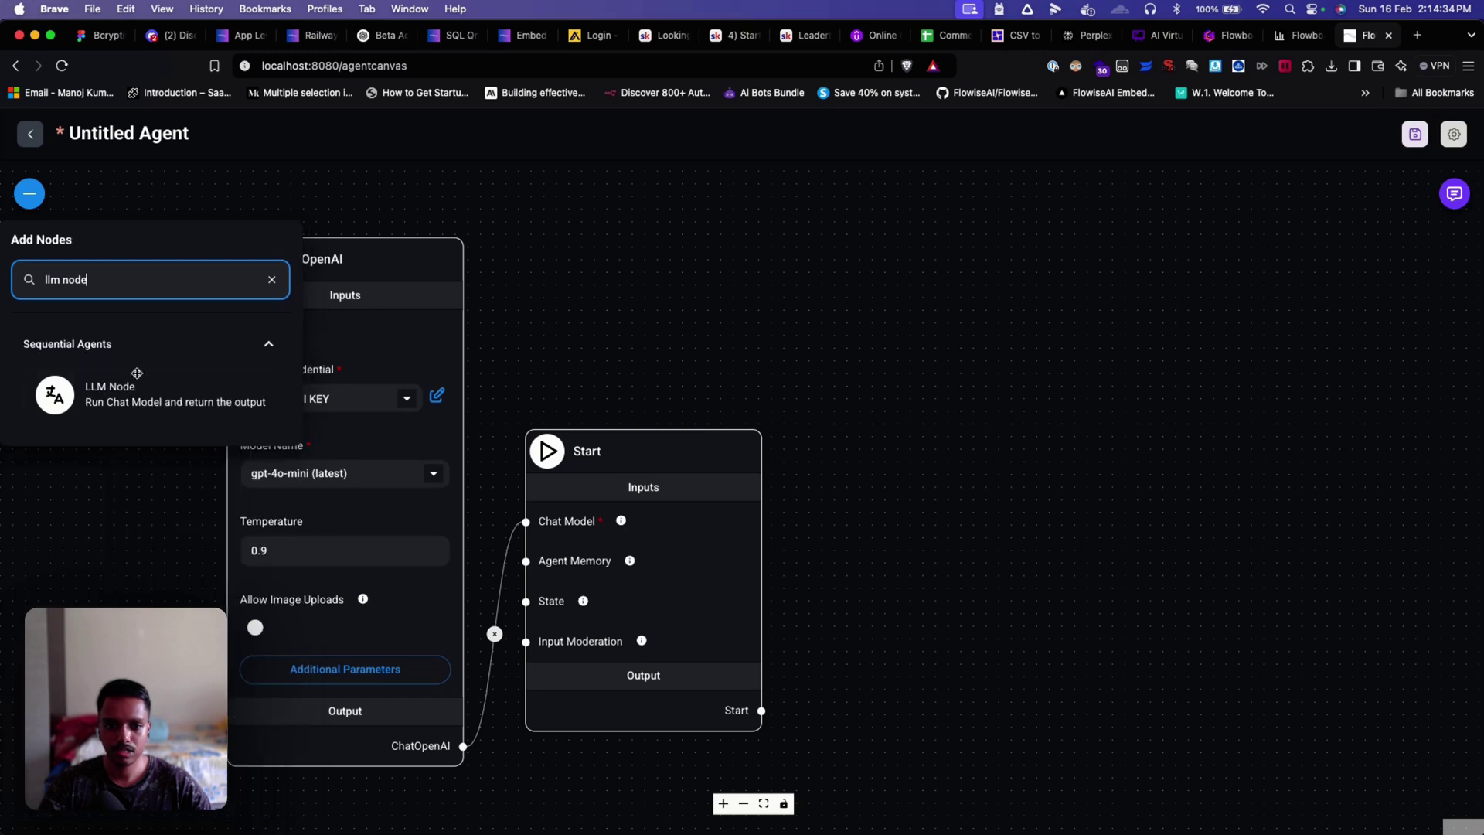
{"action": "left_click_drag", "start_coordinate": [132, 381], "coordinate": [985, 371]}
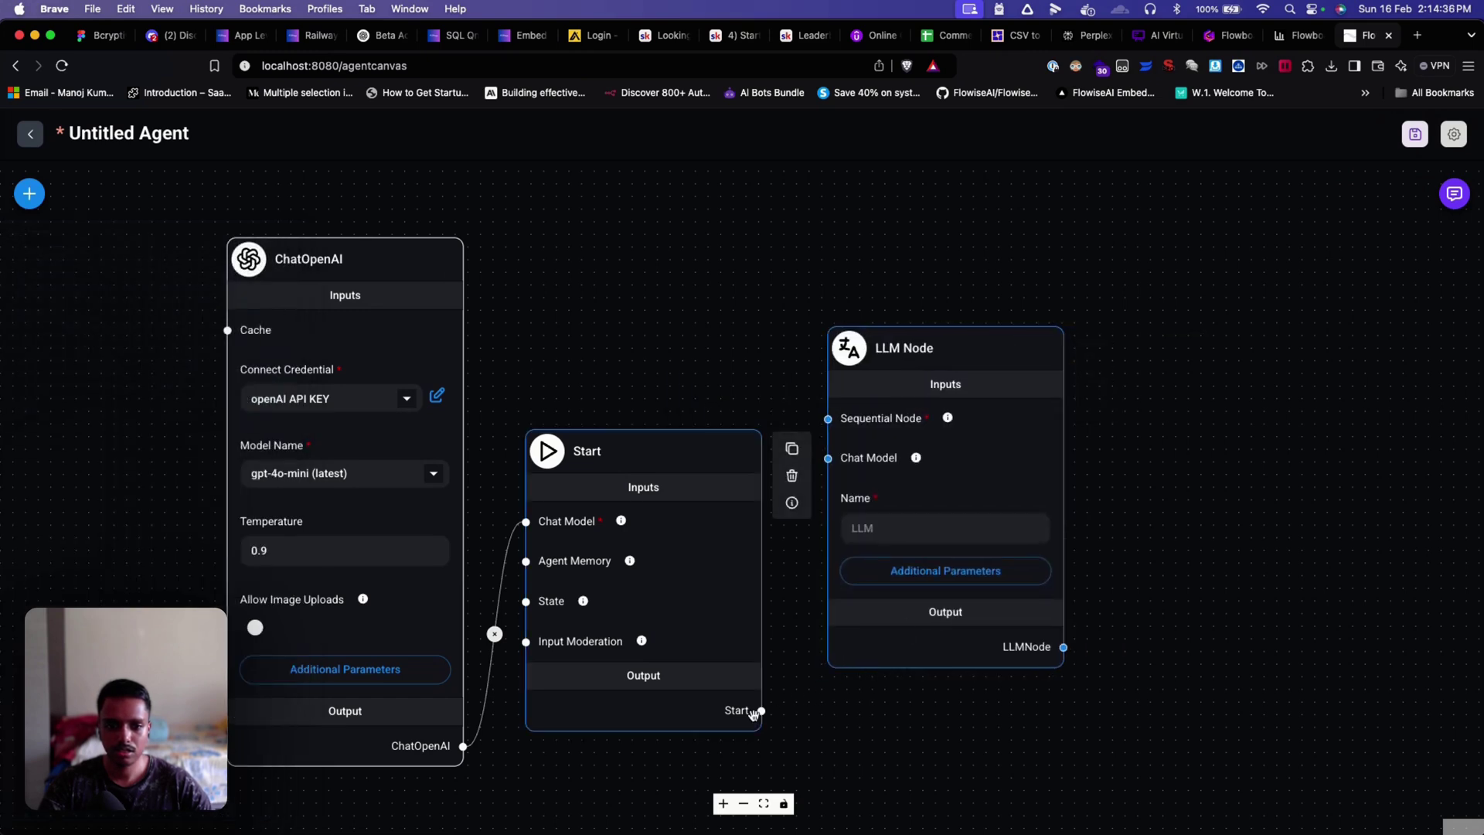
{"action": "left_click_drag", "start_coordinate": [761, 710], "coordinate": [827, 420]}
{"action": "left_click_drag", "start_coordinate": [927, 356], "coordinate": [905, 377]}
{"action": "left_click", "coordinate": [914, 547]}
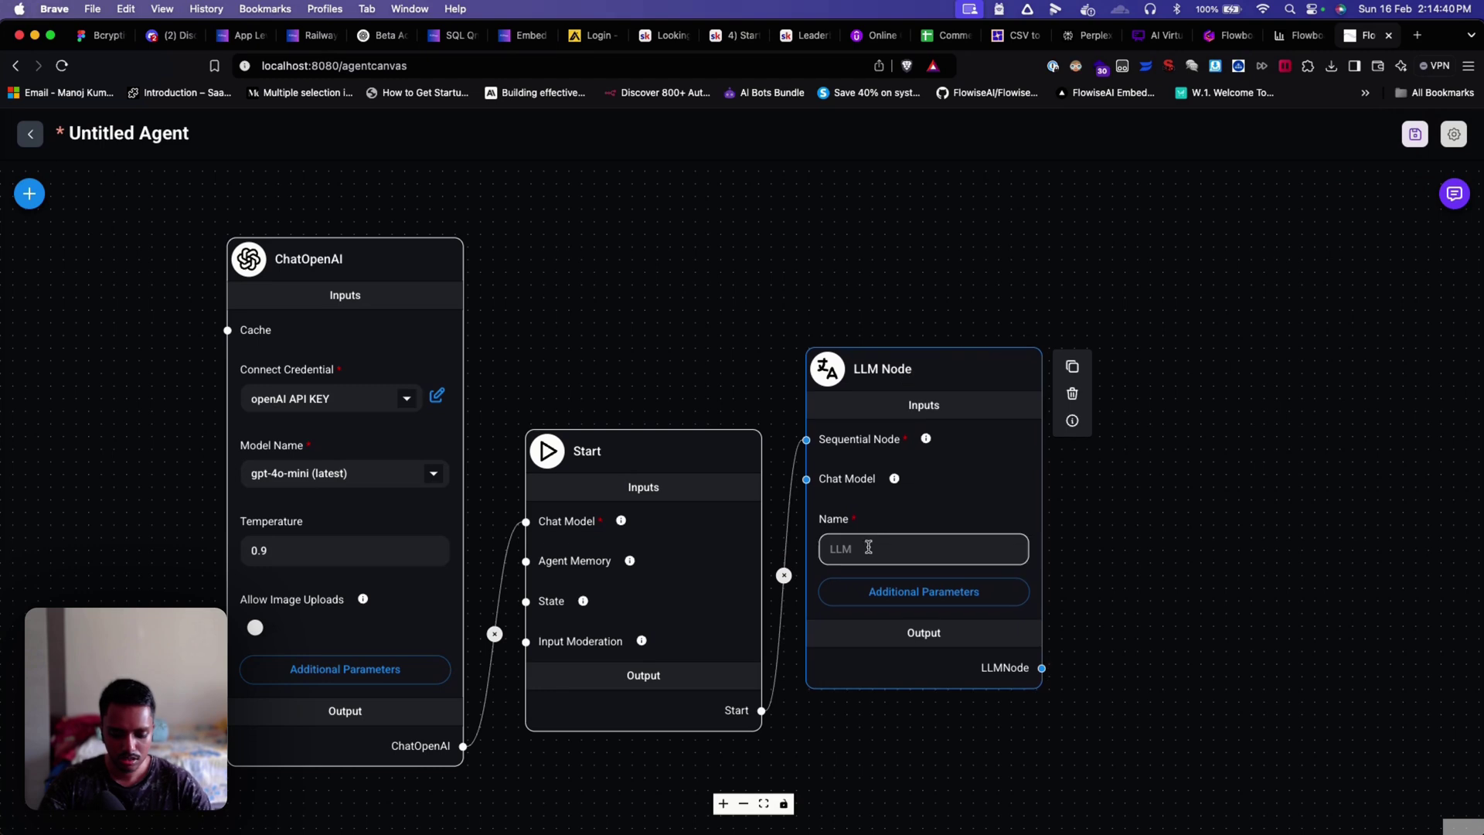
{"action": "type", "text": "frien"}
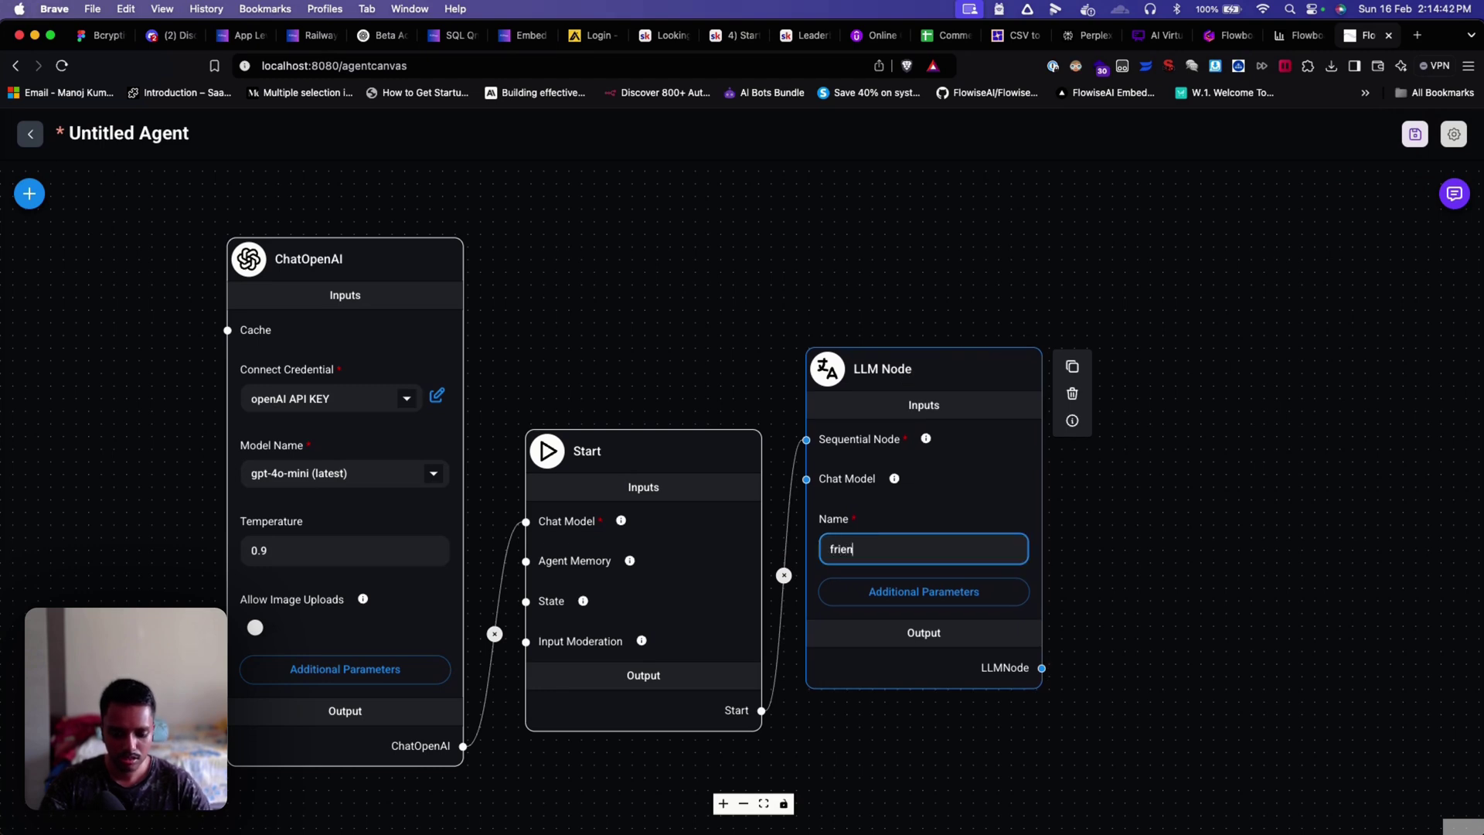
{"action": "type", "text": "dly LLM"}
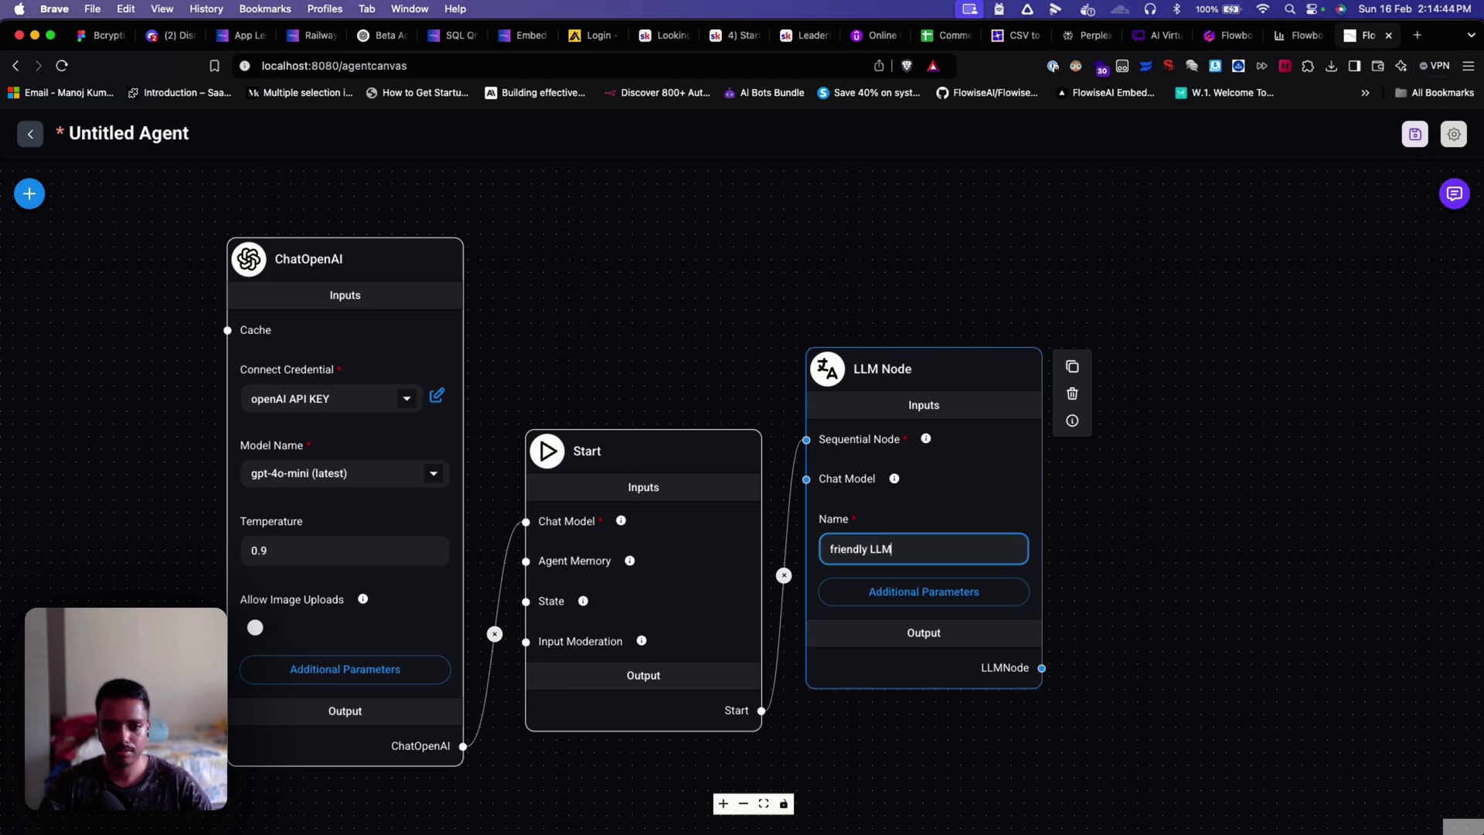
{"action": "left_click", "coordinate": [1215, 531]}
{"action": "scroll", "coordinate": [1159, 502], "scroll_direction": "down", "scroll_amount": 2}
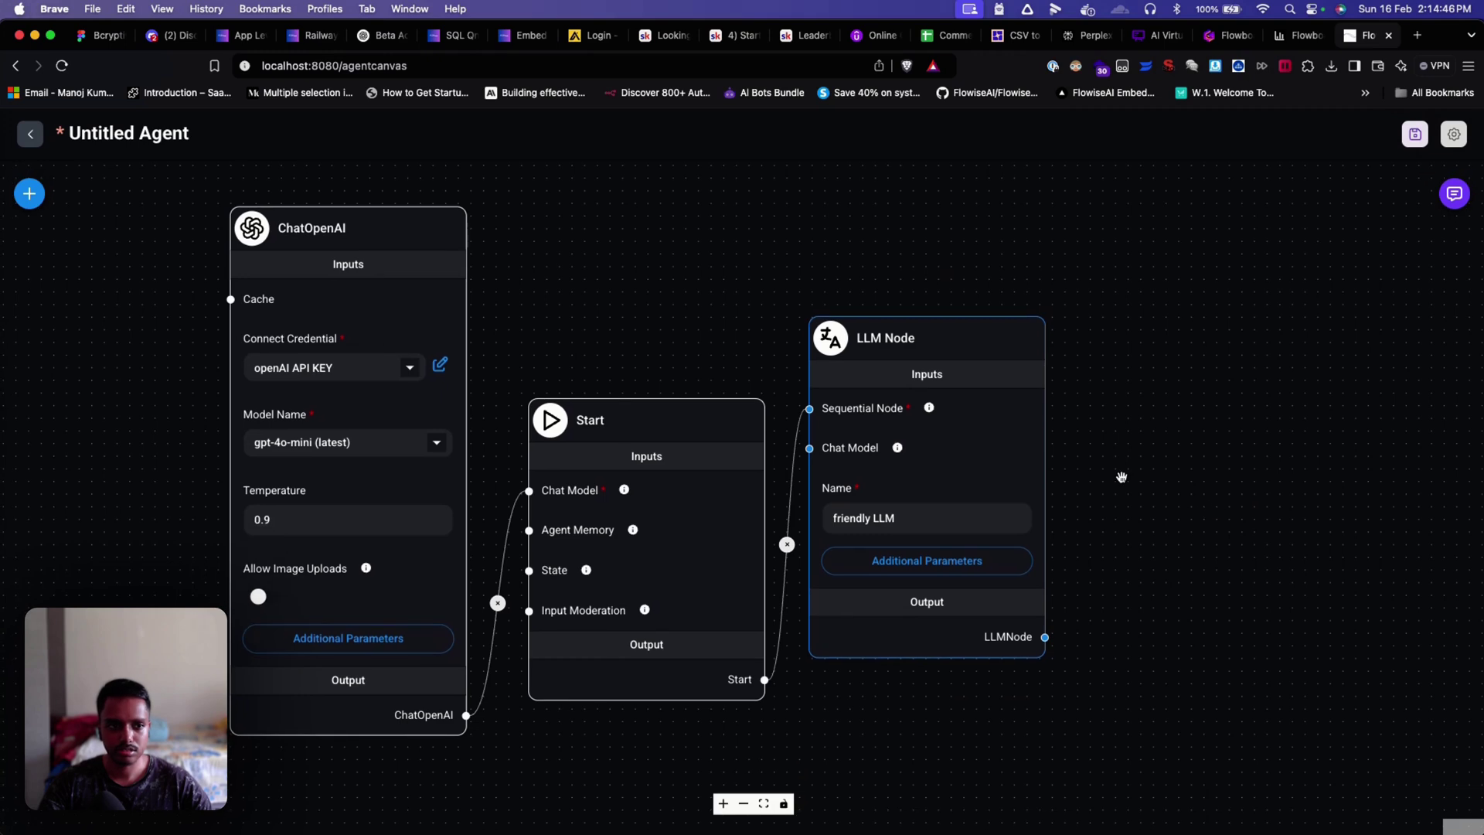
Step: Save the agent as 'Demo bot' and glance at its configuration
{"action": "left_click", "coordinate": [1415, 134]}
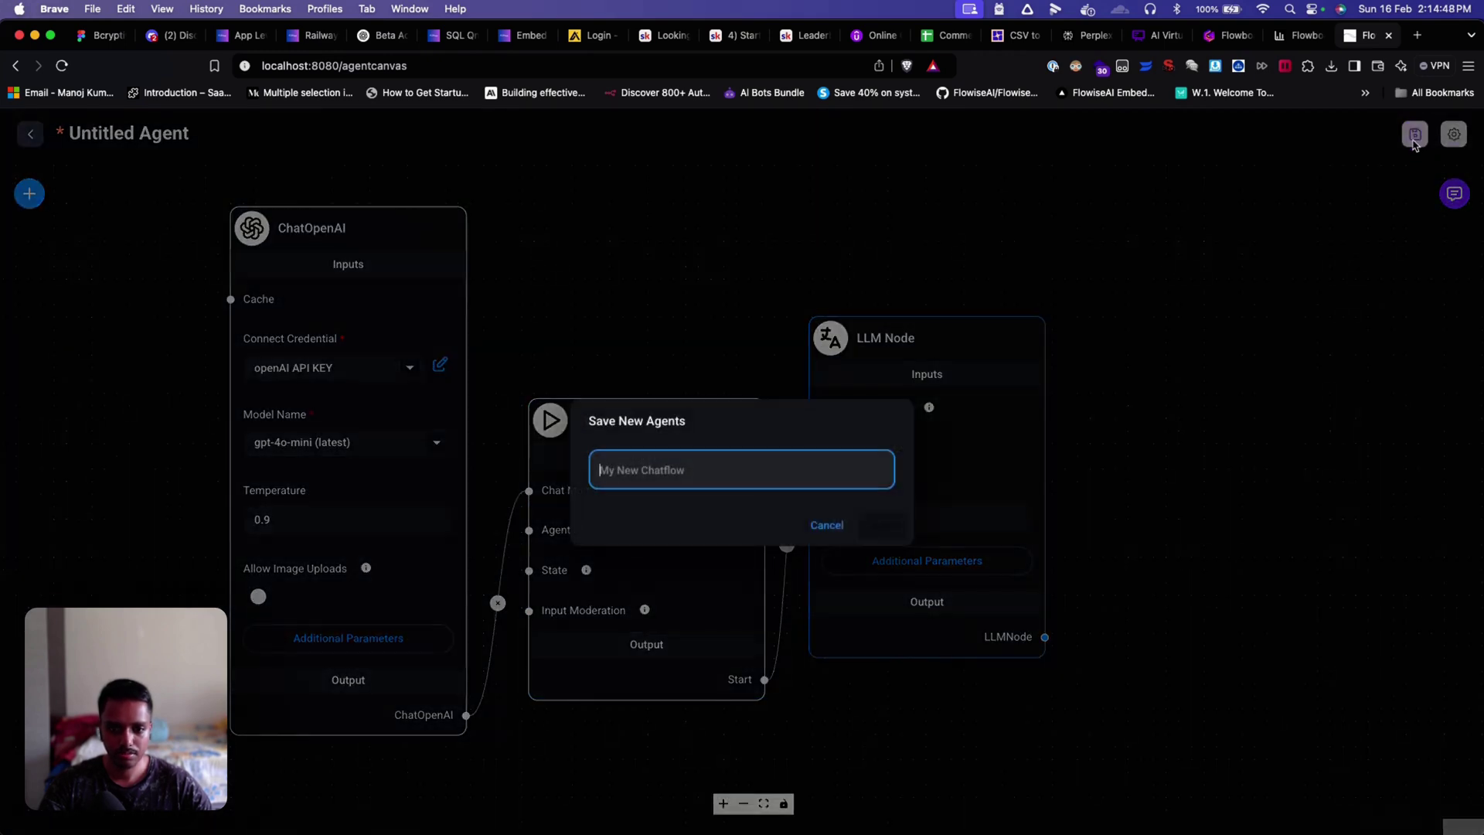
{"action": "type", "text": "D"}
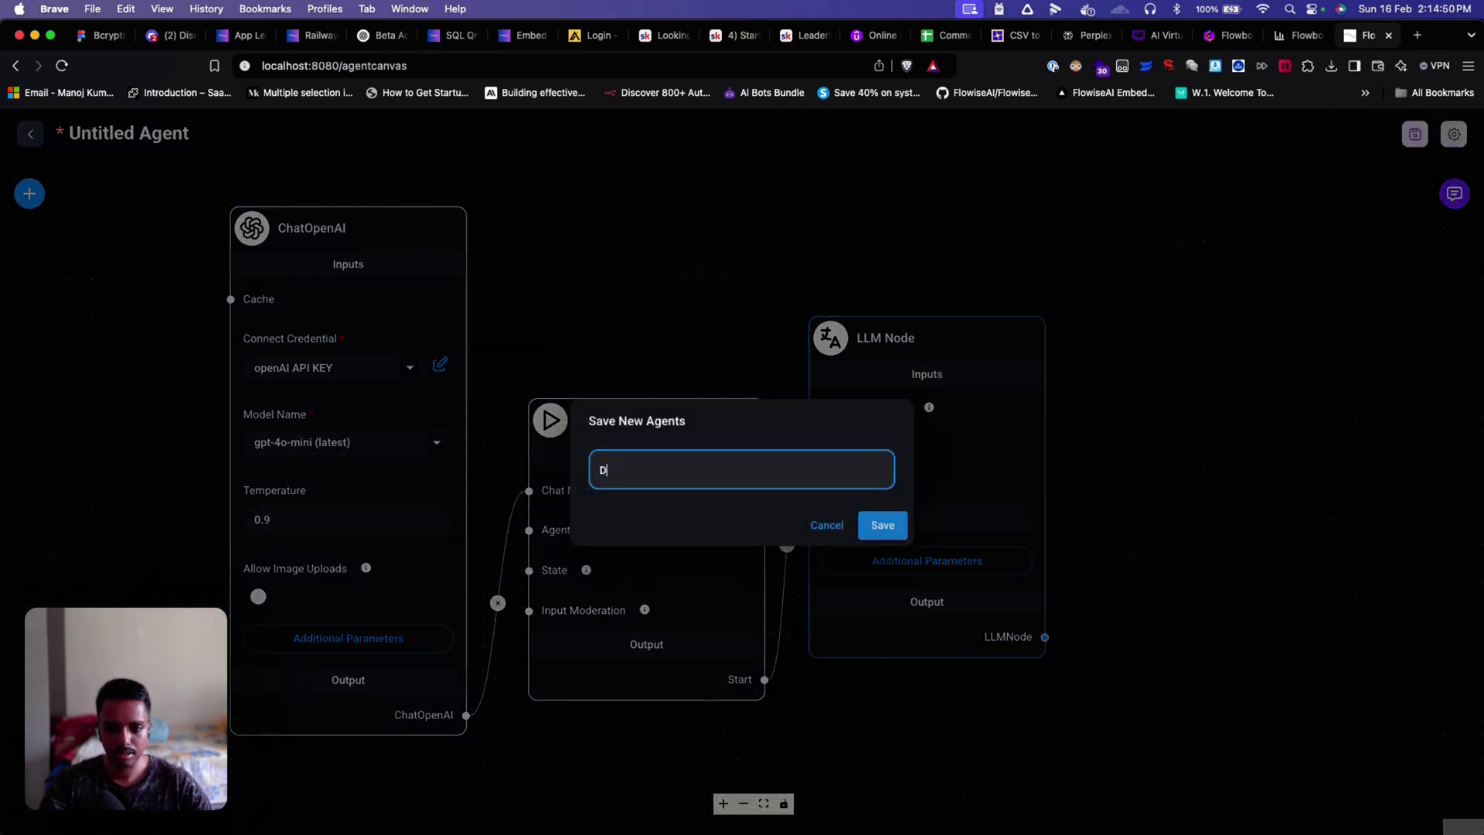
{"action": "type", "text": "emo bot"}
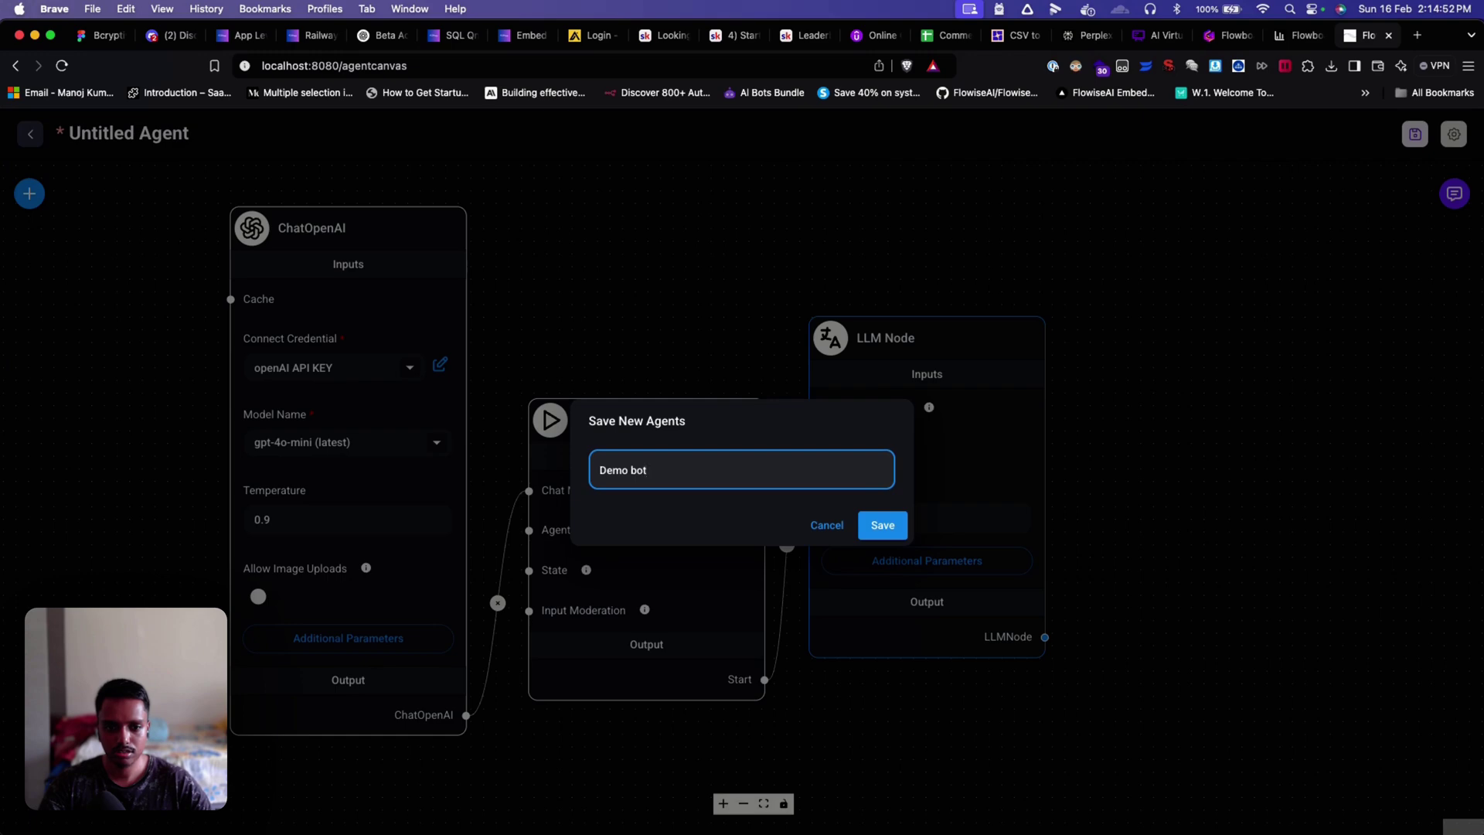
{"action": "left_click", "coordinate": [860, 530]}
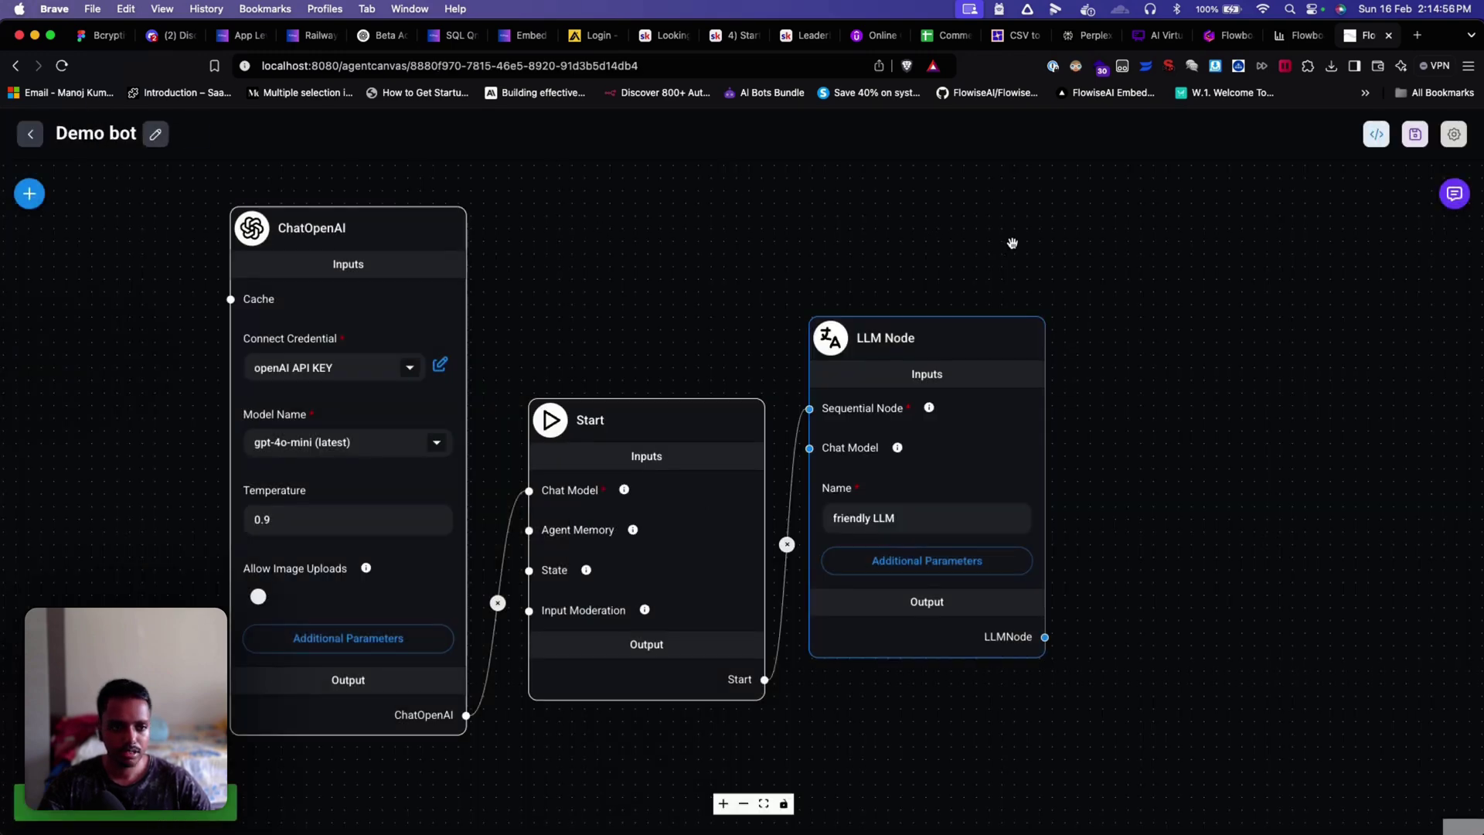
{"action": "left_click", "coordinate": [1454, 133]}
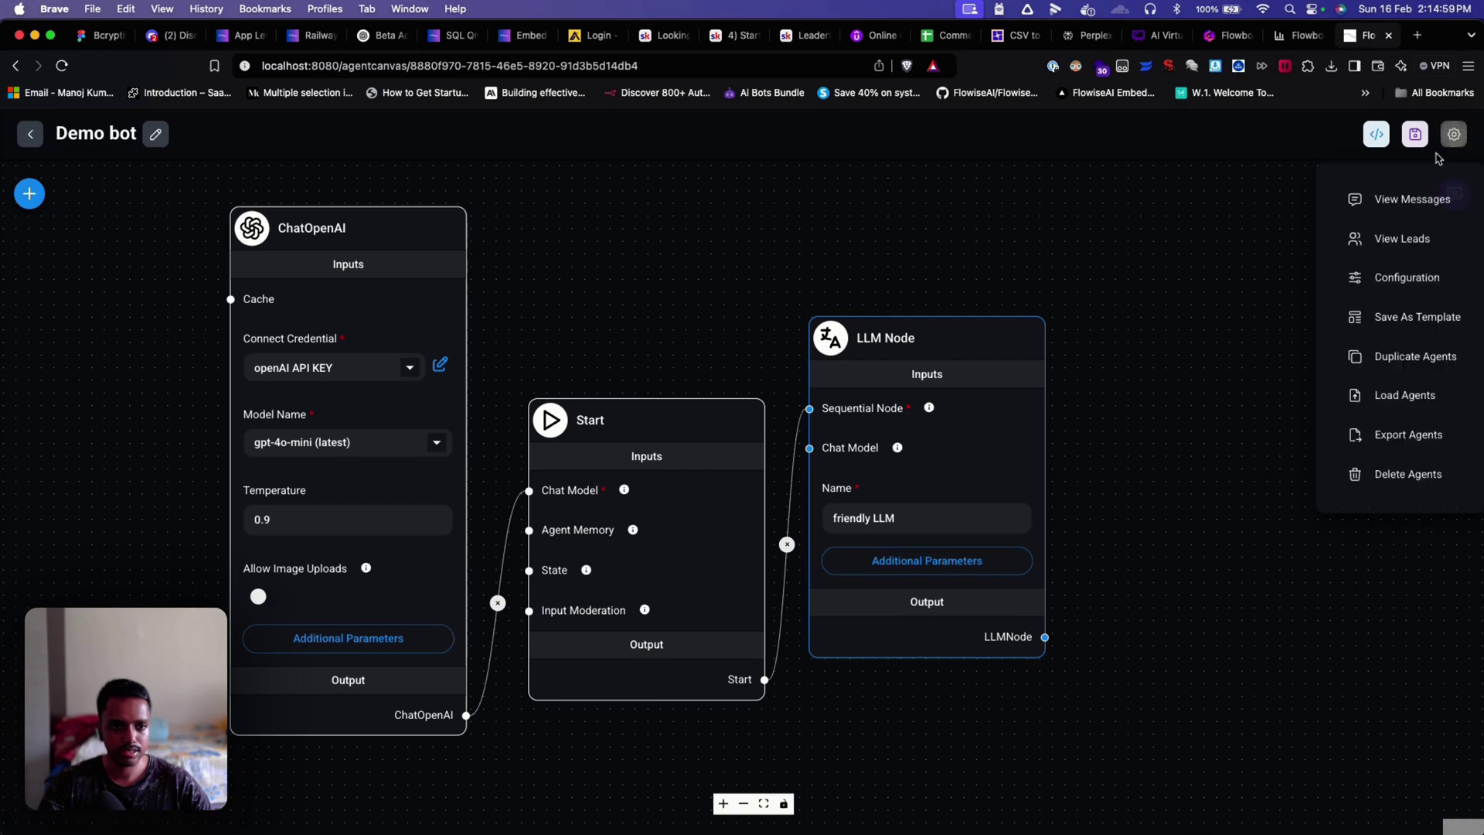
{"action": "left_click", "coordinate": [1380, 278]}
{"action": "left_click", "coordinate": [1294, 186]}
Step: Make the shared chatbot public and copy its share link
{"action": "left_click", "coordinate": [1376, 136]}
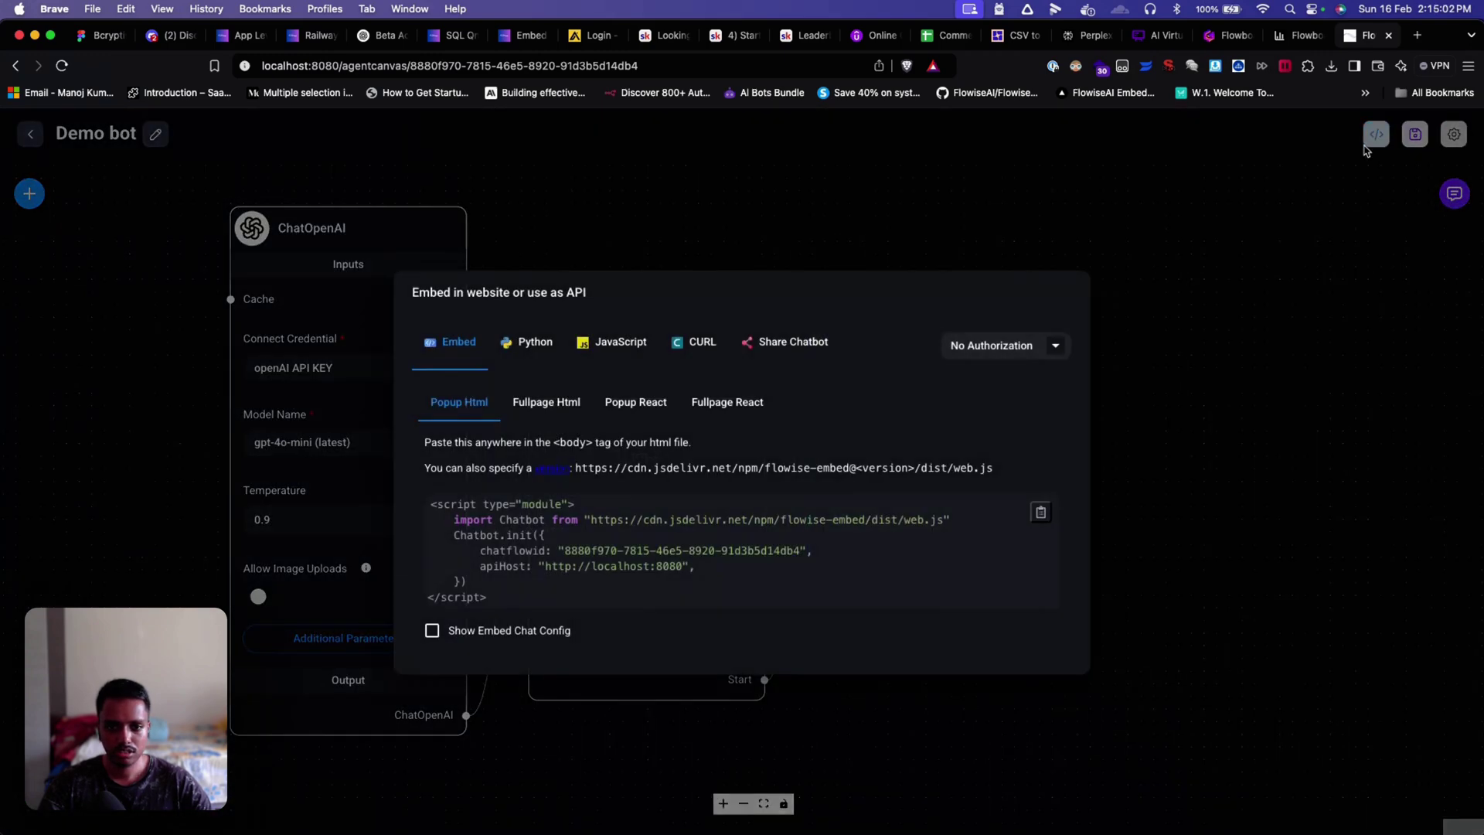
{"action": "left_click", "coordinate": [765, 351]}
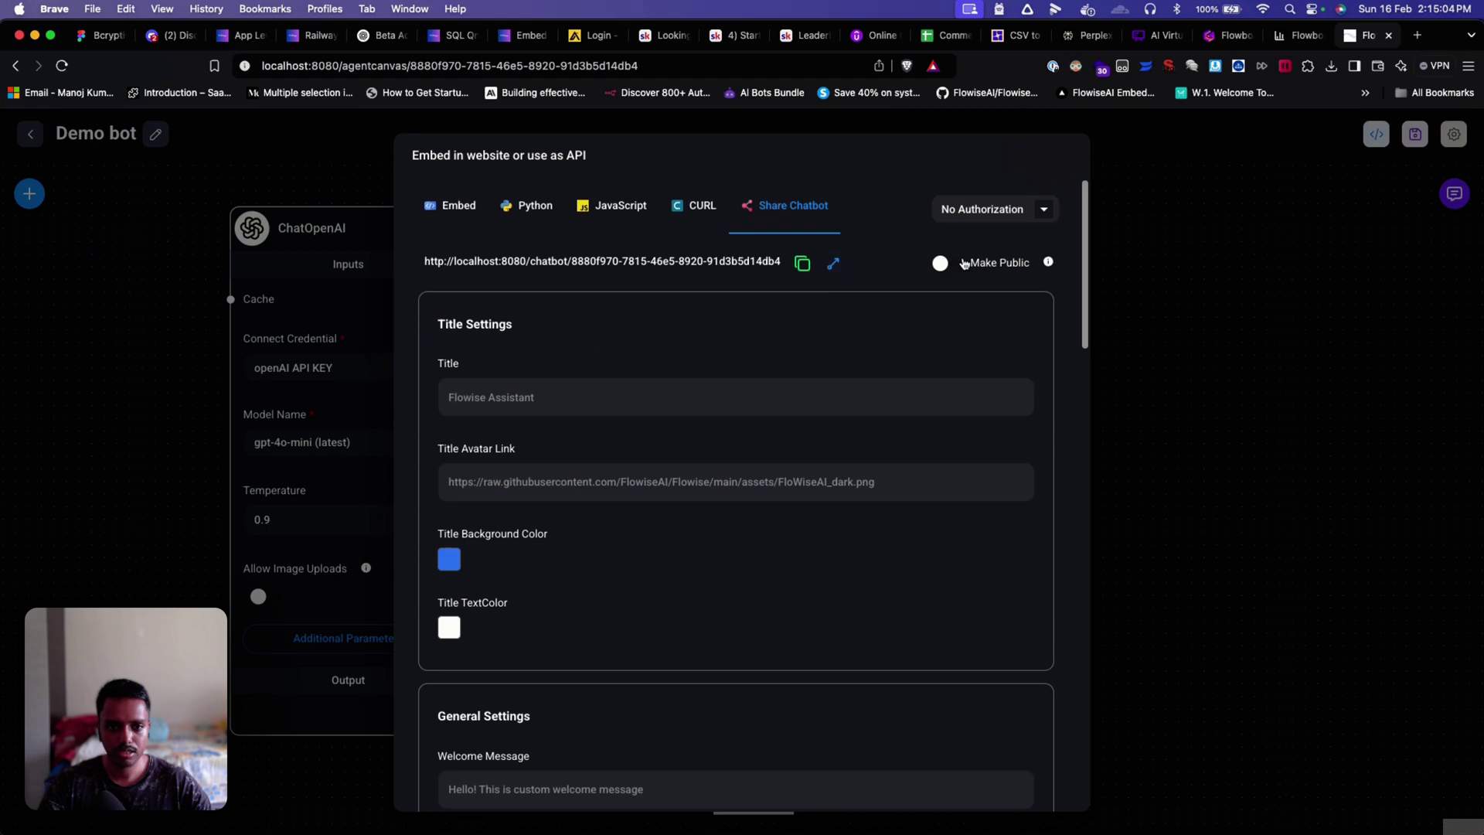
{"action": "left_click", "coordinate": [941, 263]}
{"action": "left_click", "coordinate": [802, 263]}
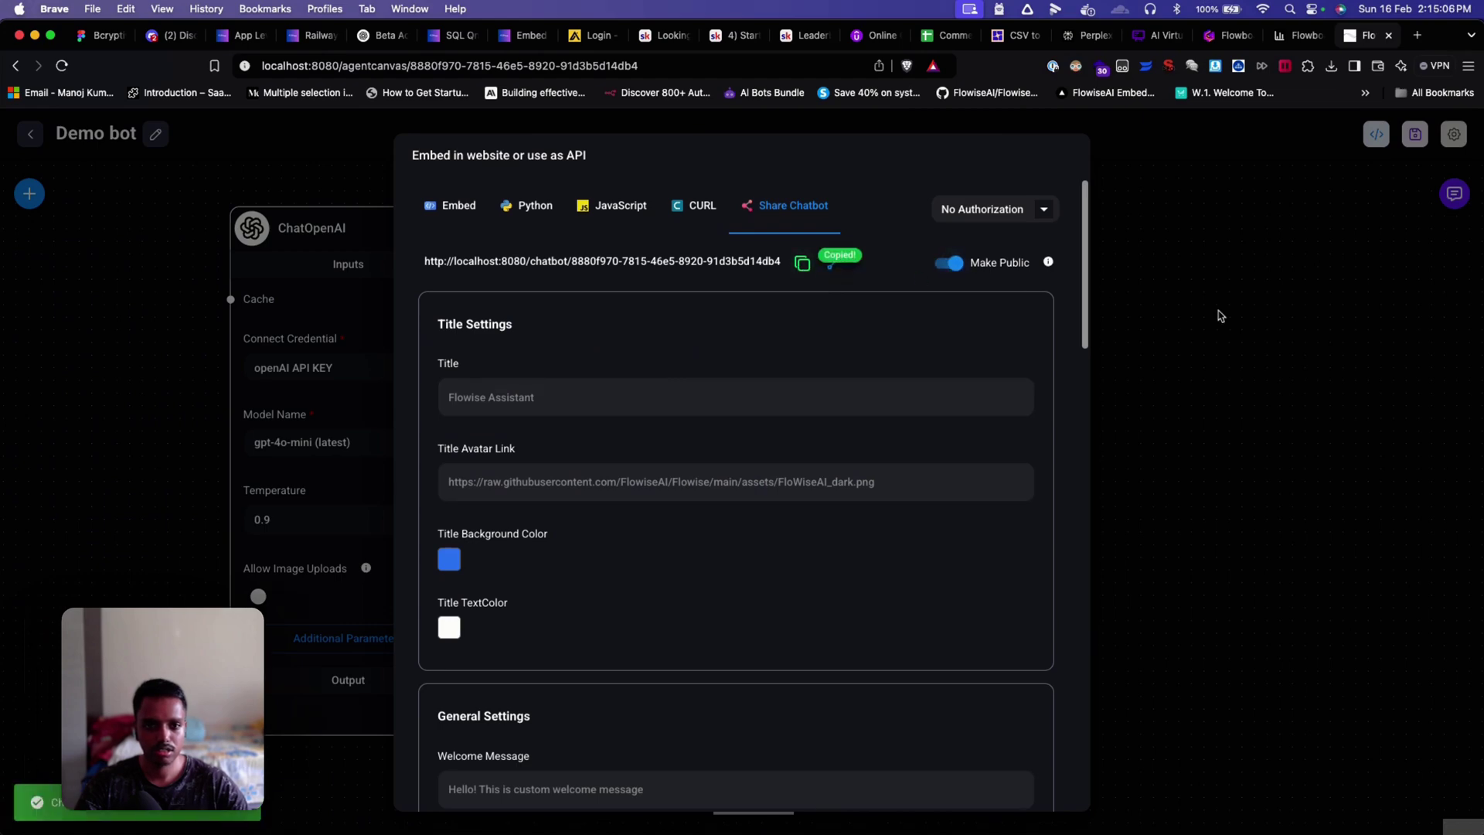
{"action": "left_click", "coordinate": [1170, 300]}
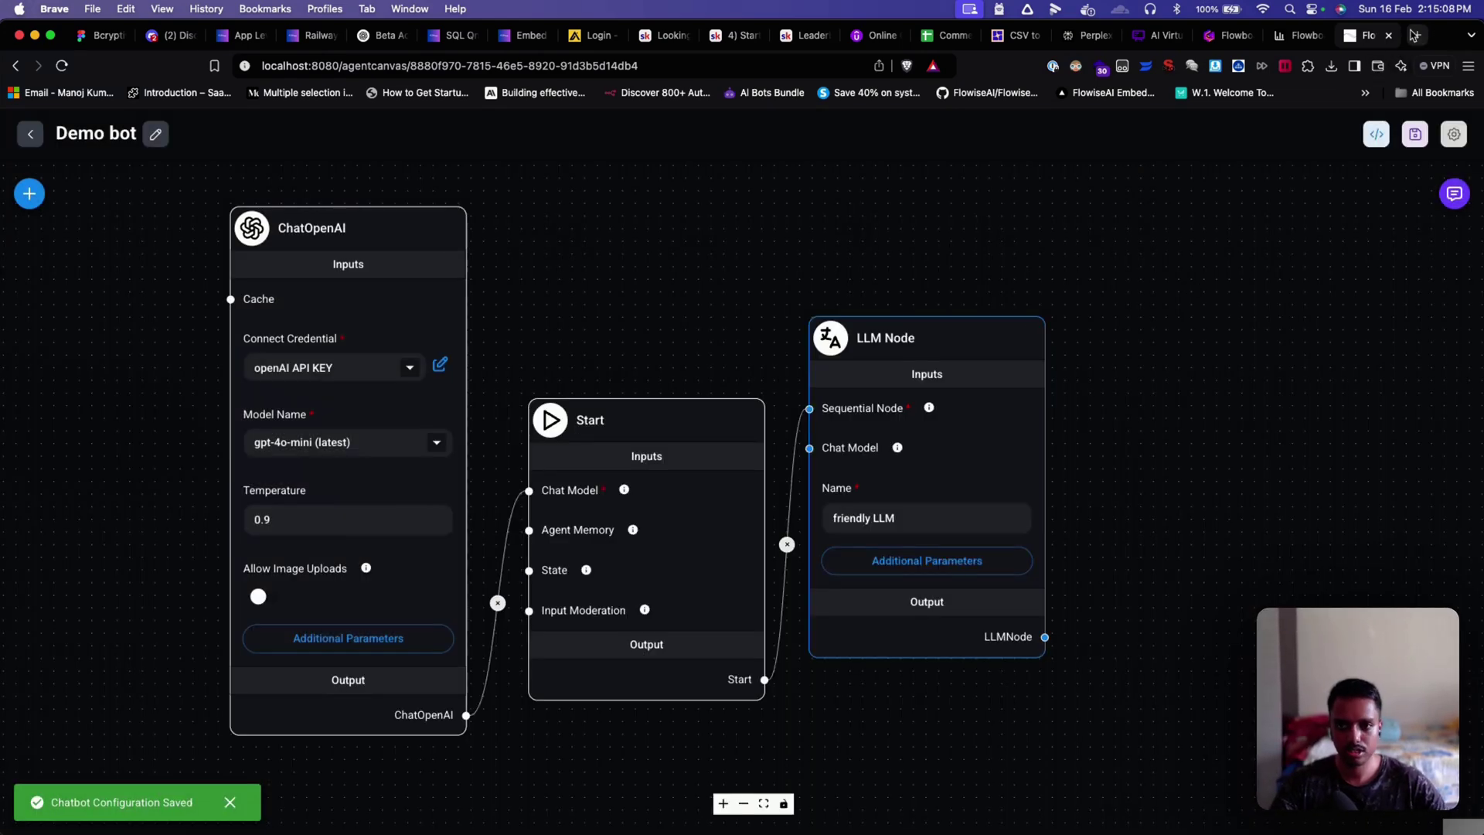
{"action": "left_click", "coordinate": [1413, 35]}
Step: Open the shared chatbot link in a new tab and send the message 'hi'
{"action": "key", "text": "super+v"}
{"action": "key", "text": "Return"}
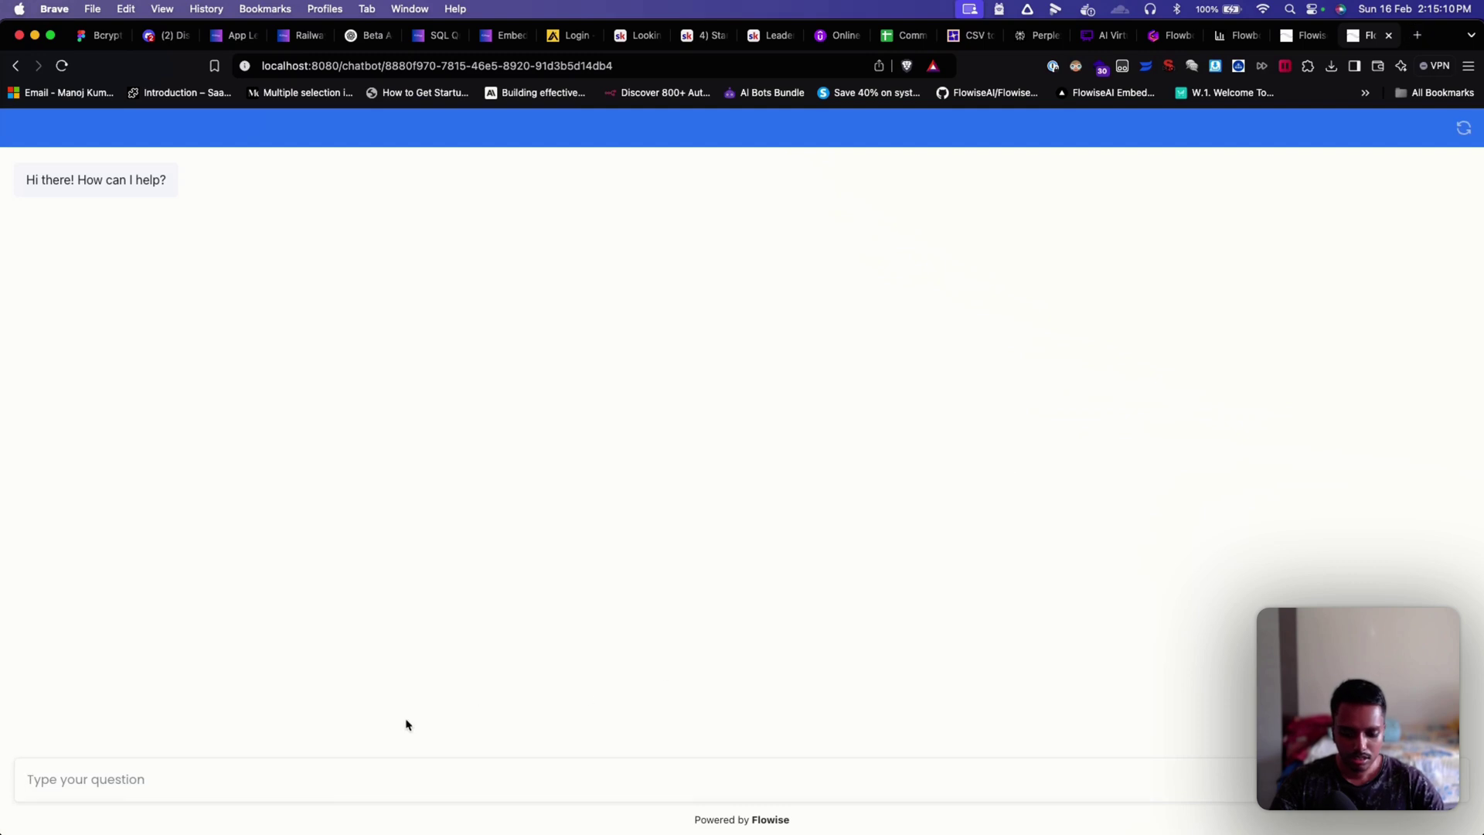
{"action": "left_click", "coordinate": [216, 772]}
{"action": "type", "text": "hi"}
{"action": "key", "text": "Return"}
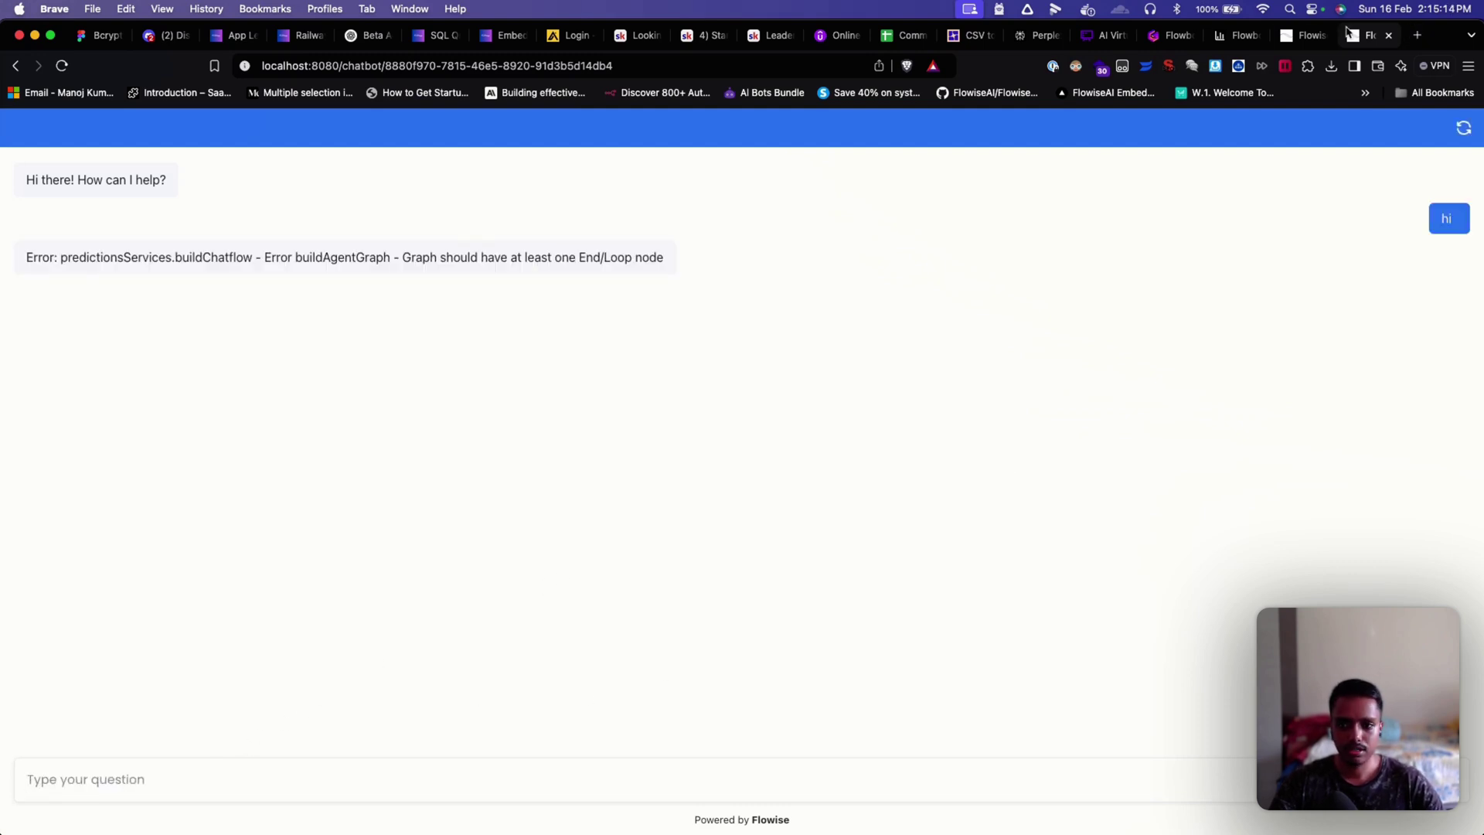
Step: Add an End node after the friendly LLM node and save the Demo bot agent
{"action": "left_click", "coordinate": [1314, 34]}
{"action": "left_click", "coordinate": [31, 195]}
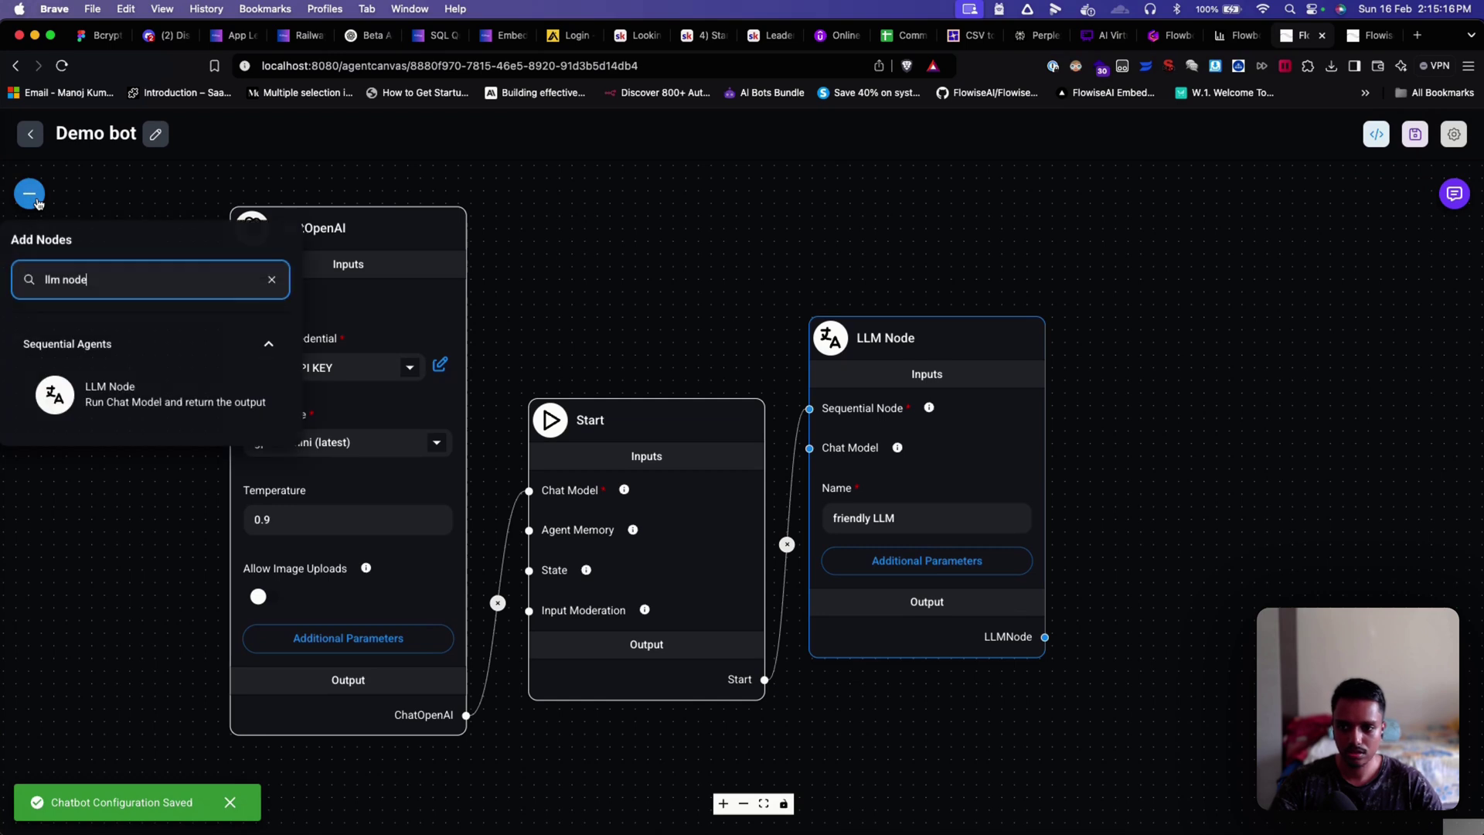
{"action": "key", "text": "super+a"}
{"action": "type", "text": "end"}
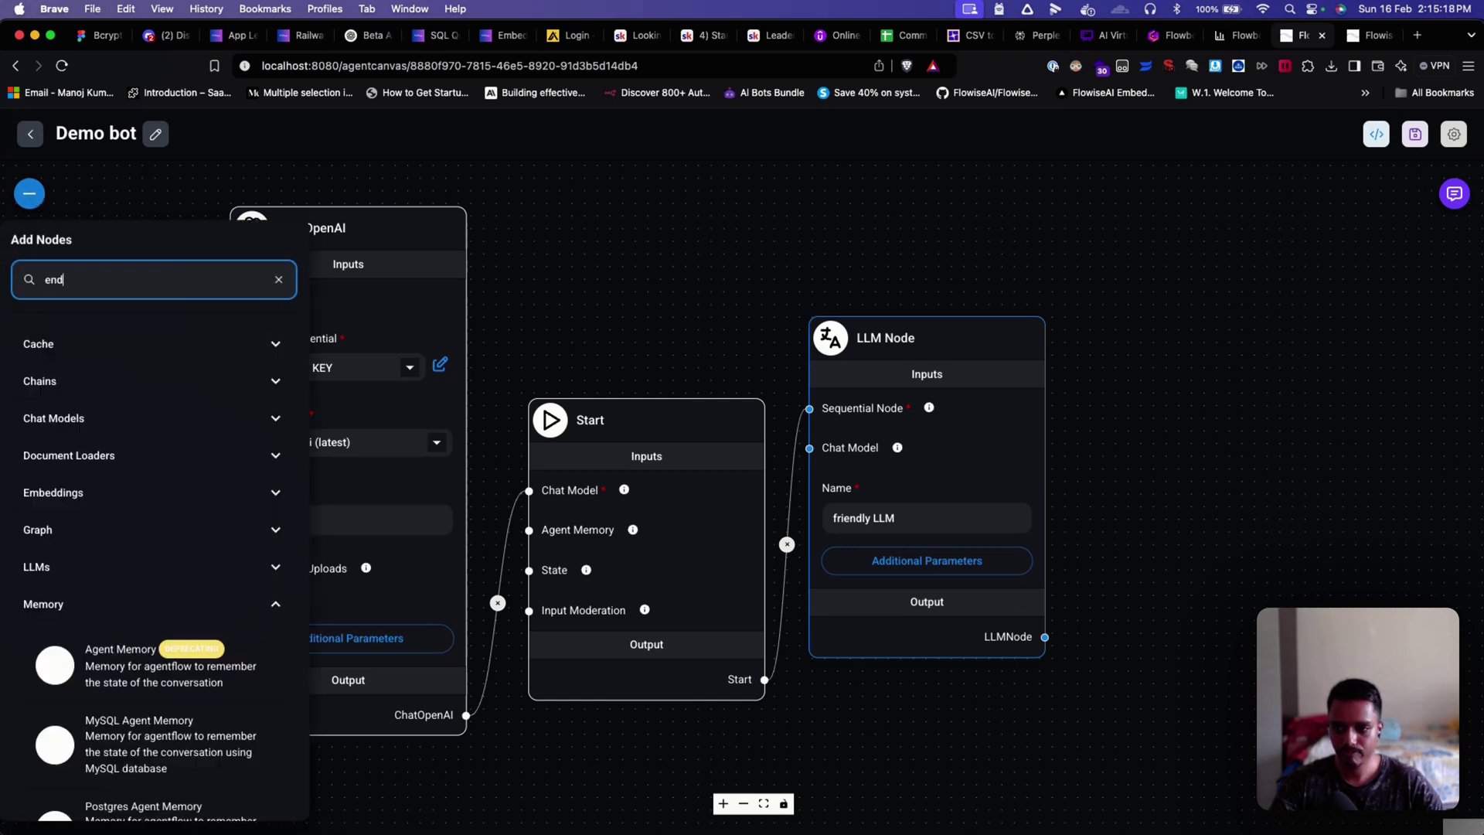
{"action": "left_click_drag", "start_coordinate": [54, 395], "coordinate": [1213, 433]}
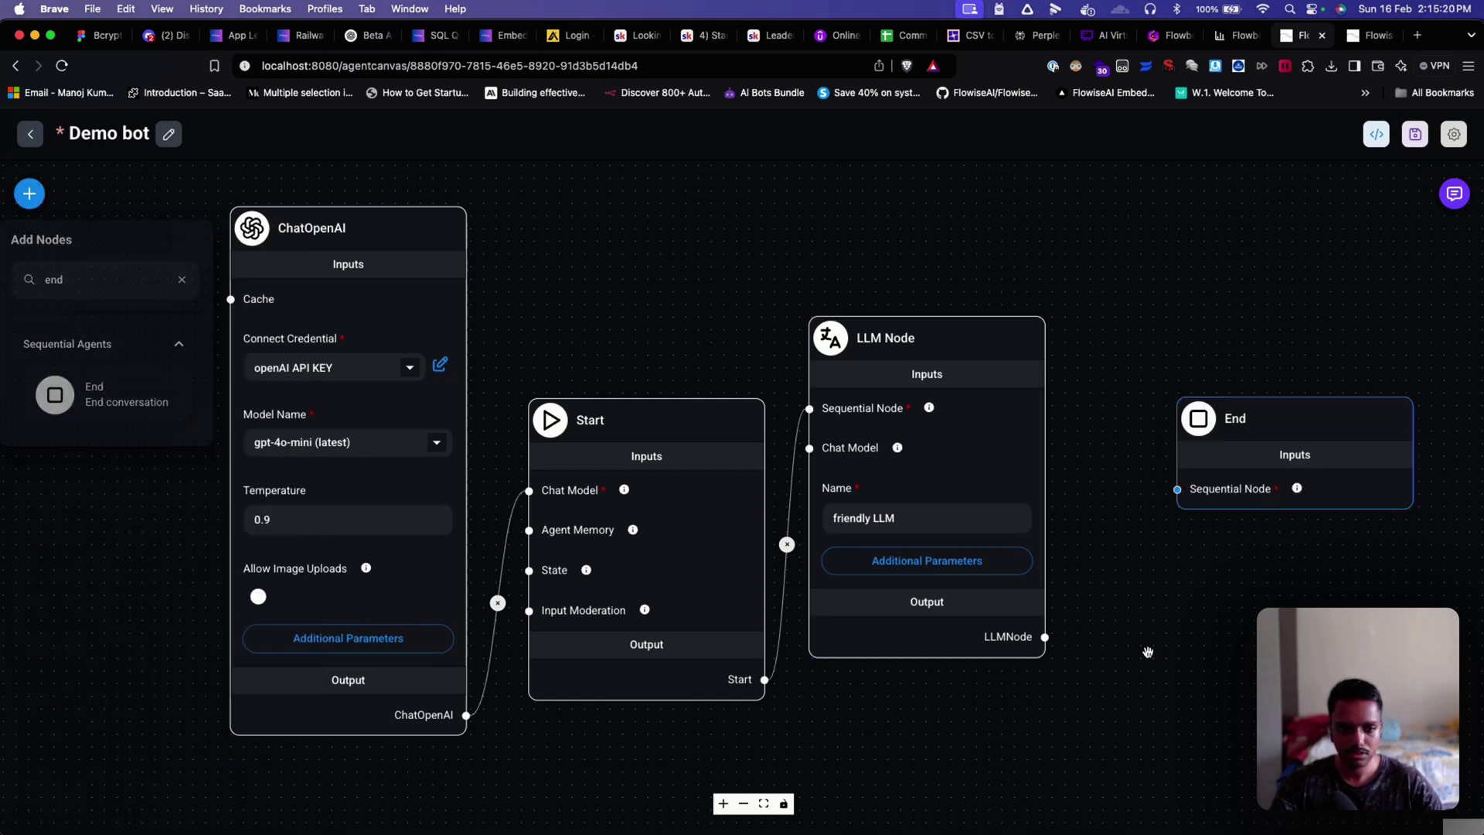
{"action": "left_click", "coordinate": [1148, 651]}
{"action": "left_click_drag", "start_coordinate": [1044, 635], "coordinate": [1176, 489]}
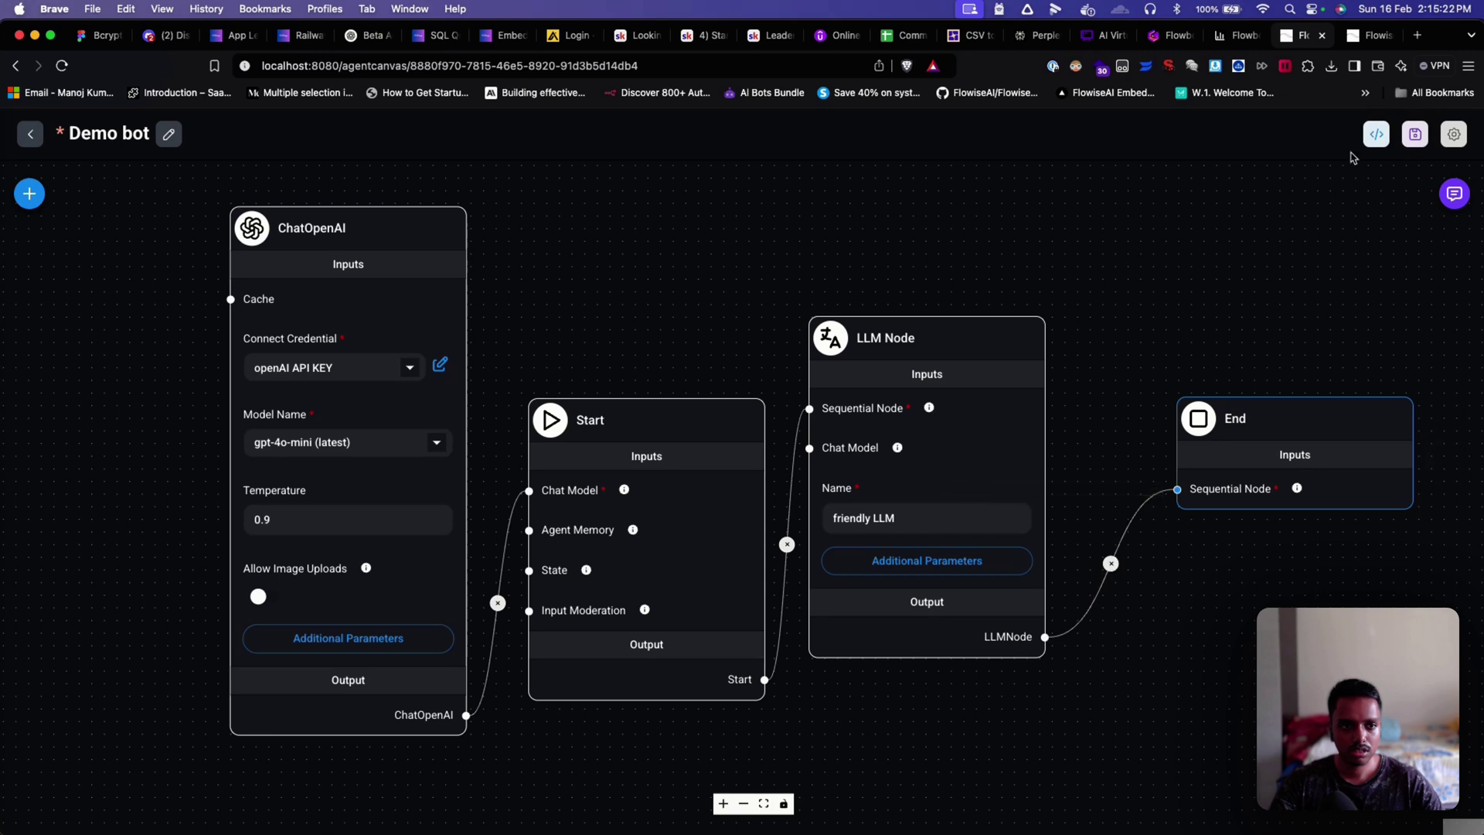
{"action": "left_click", "coordinate": [1414, 134]}
{"action": "key", "text": "ctrl+Tab"}
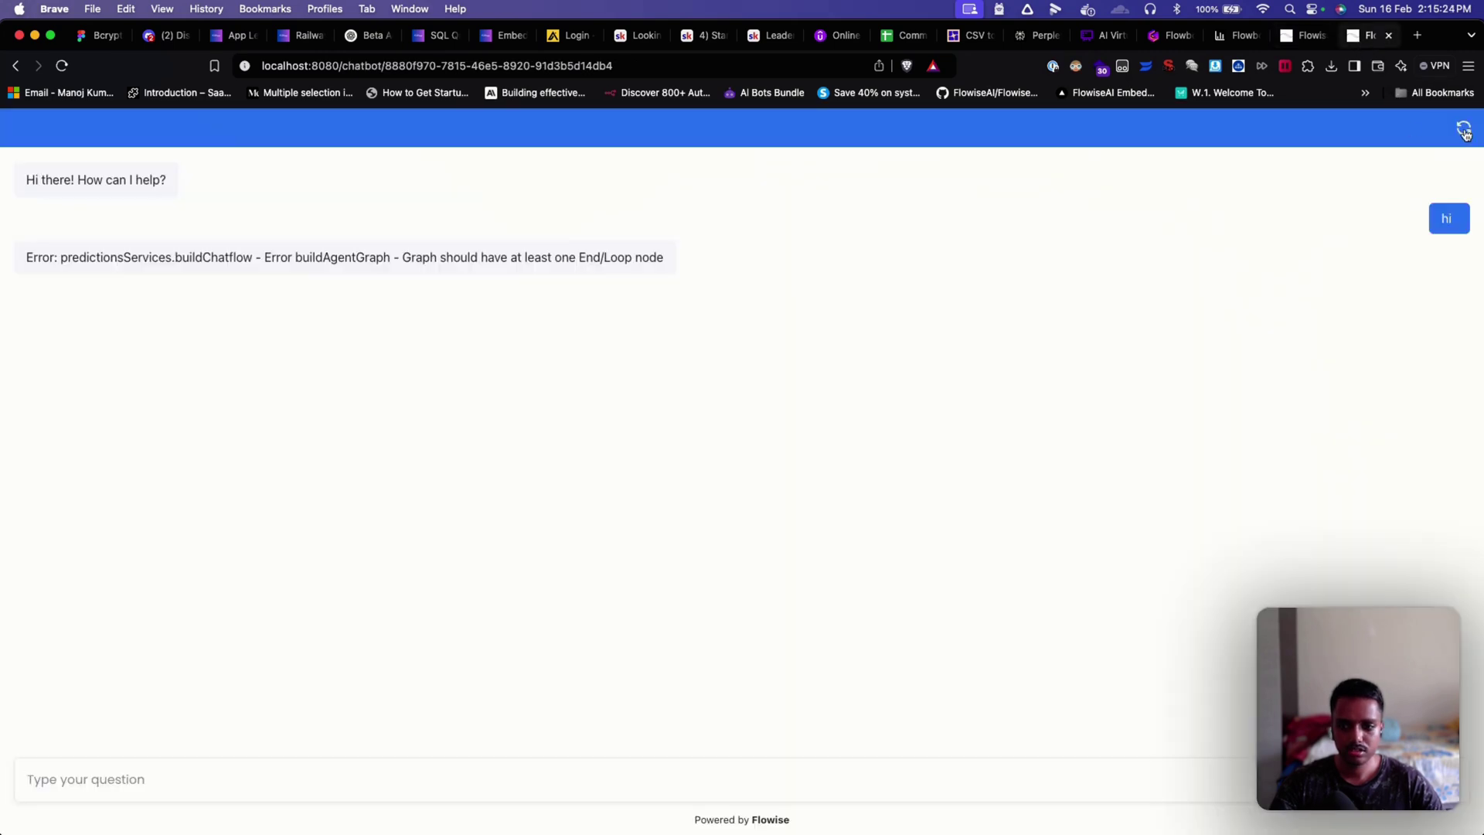
Step: Restart the Demo bot chat and send the message 'hi'
{"action": "left_click", "coordinate": [1464, 131]}
{"action": "left_click", "coordinate": [173, 779]}
{"action": "type", "text": "hi"}
{"action": "key", "text": "Return"}
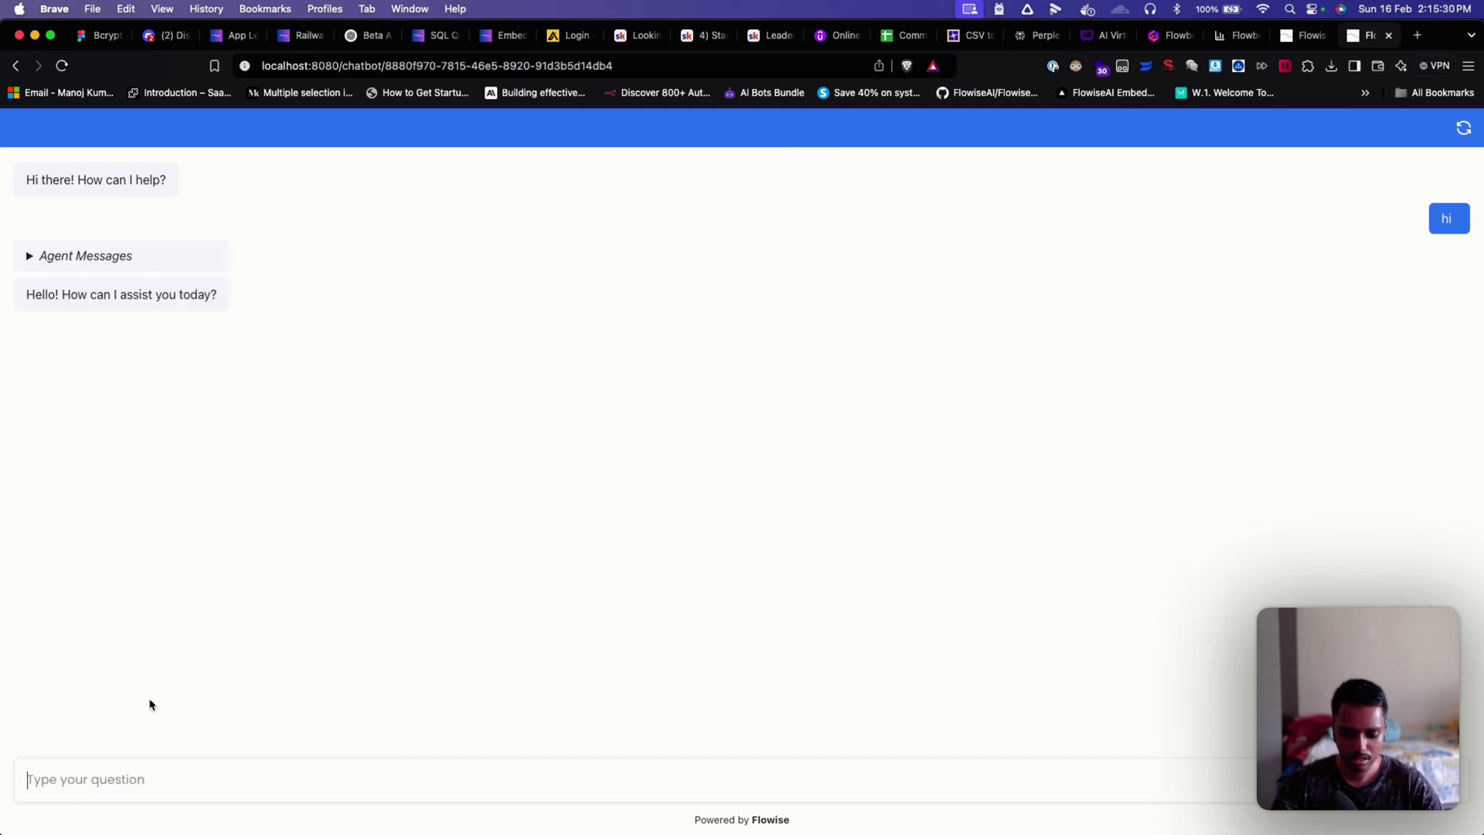
Step: Send 'this is a demo' in the chat, then go back to the Demo bot agent canvas
{"action": "type", "text": "how a"}
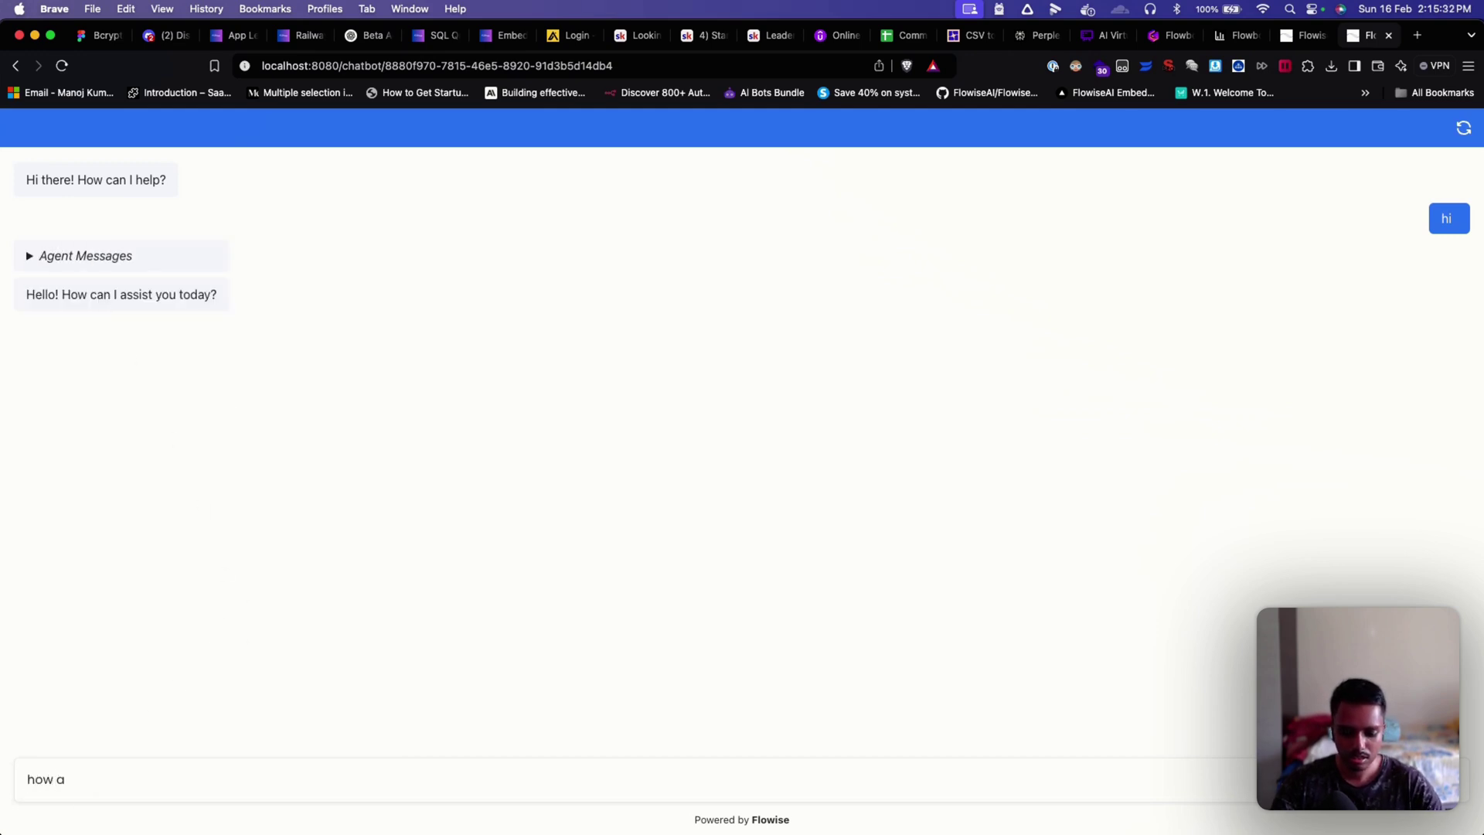
{"action": "key", "text": "super+a"}
{"action": "key", "text": "BackSpace"}
{"action": "type", "text": "this is a demo"}
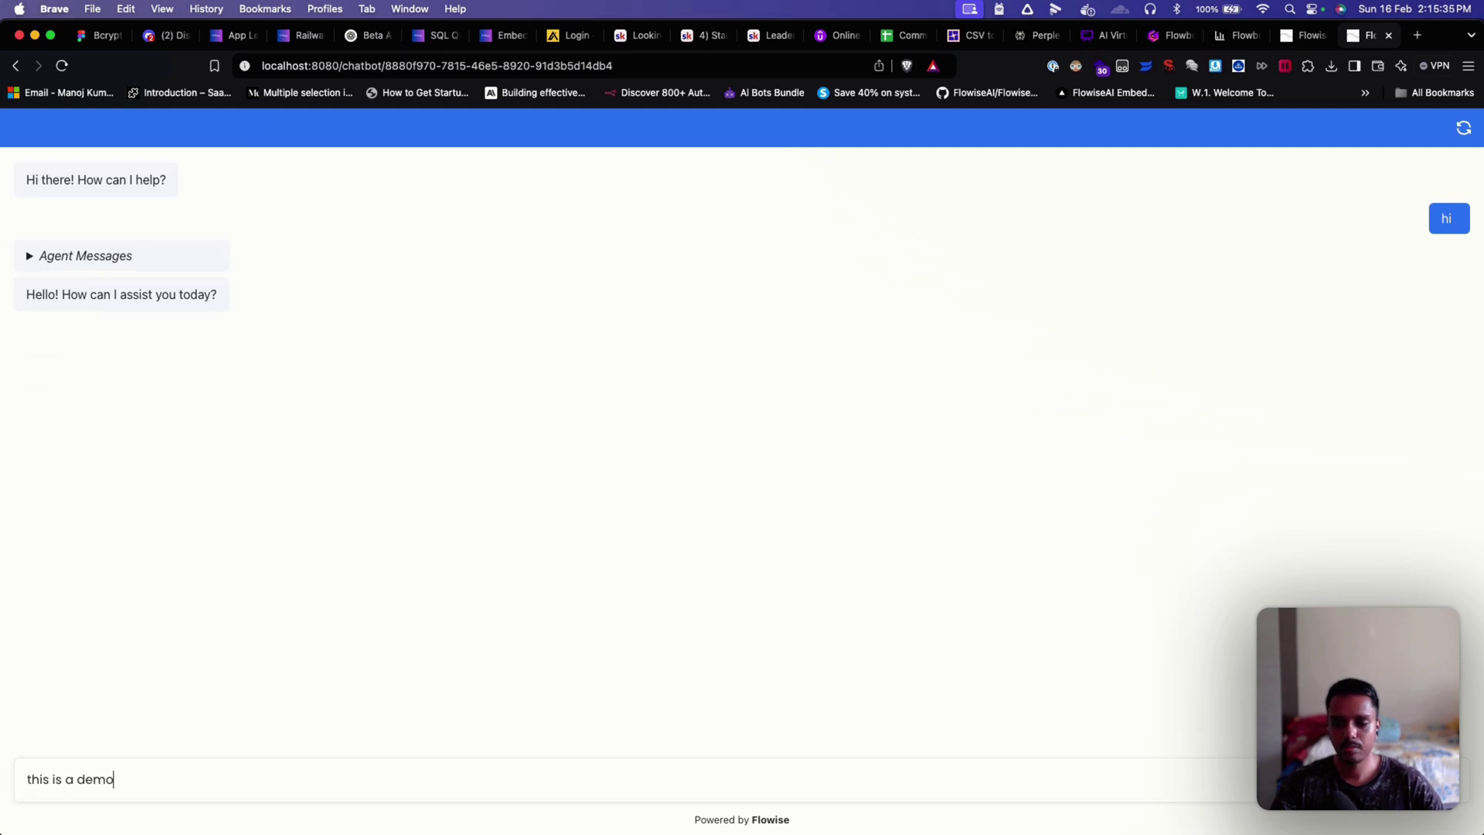
{"action": "key", "text": "Return"}
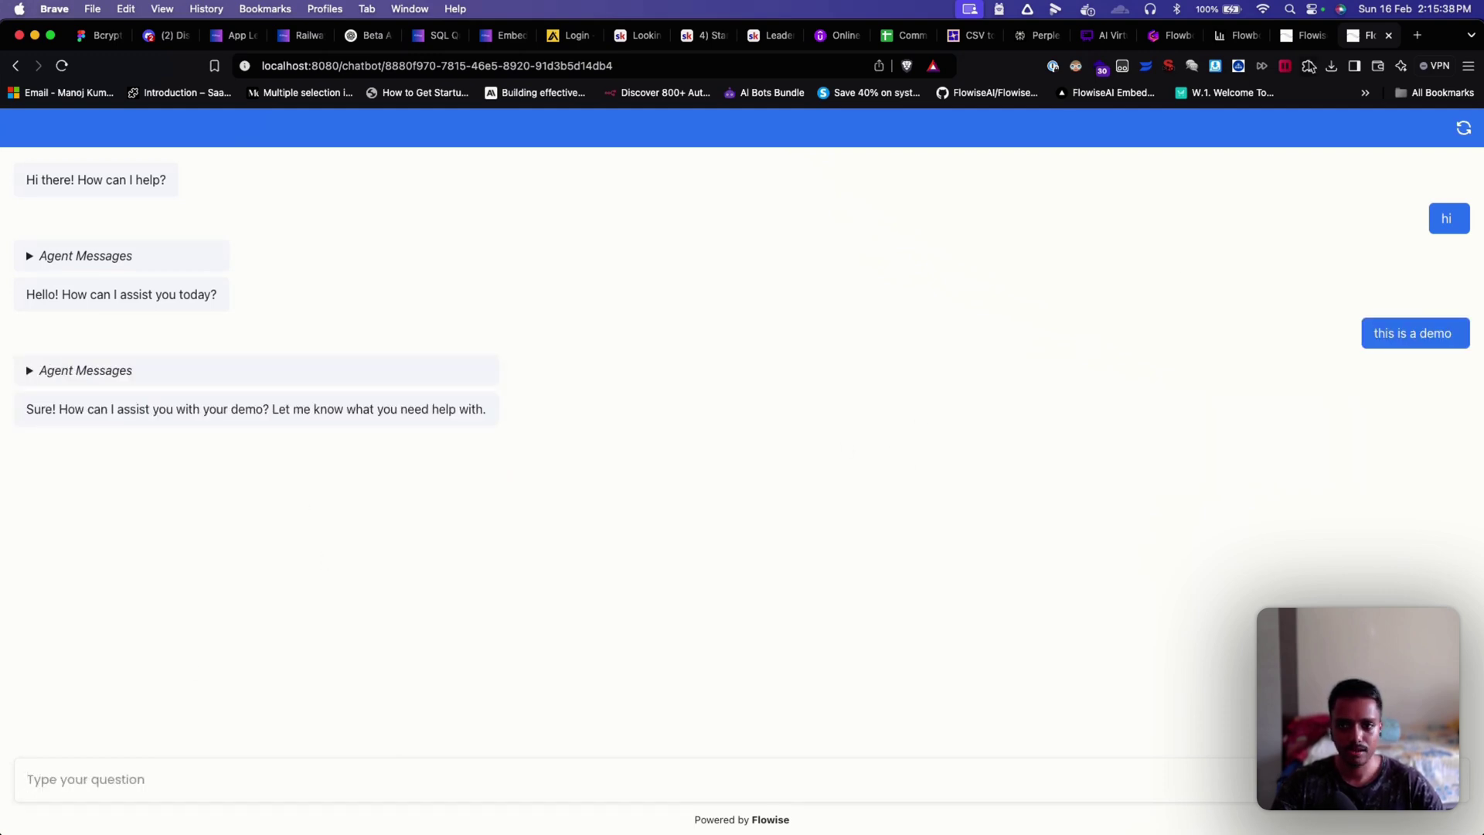
{"action": "left_click", "coordinate": [1302, 39]}
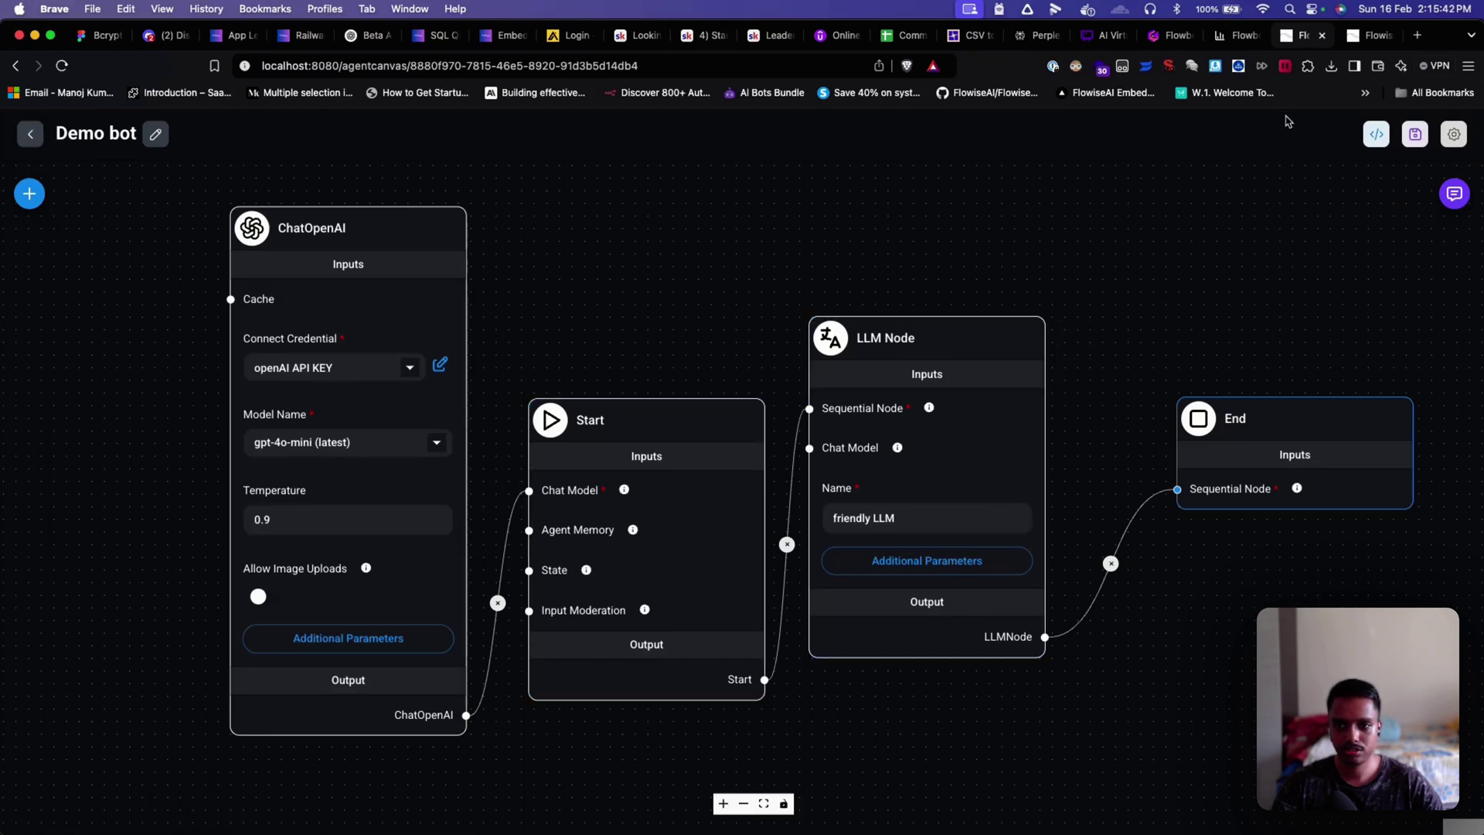
Step: Copy the Demo bot agentflow's ID from the end of its canvas URL, then switch to Flowboard360
{"action": "left_click", "coordinate": [29, 134]}
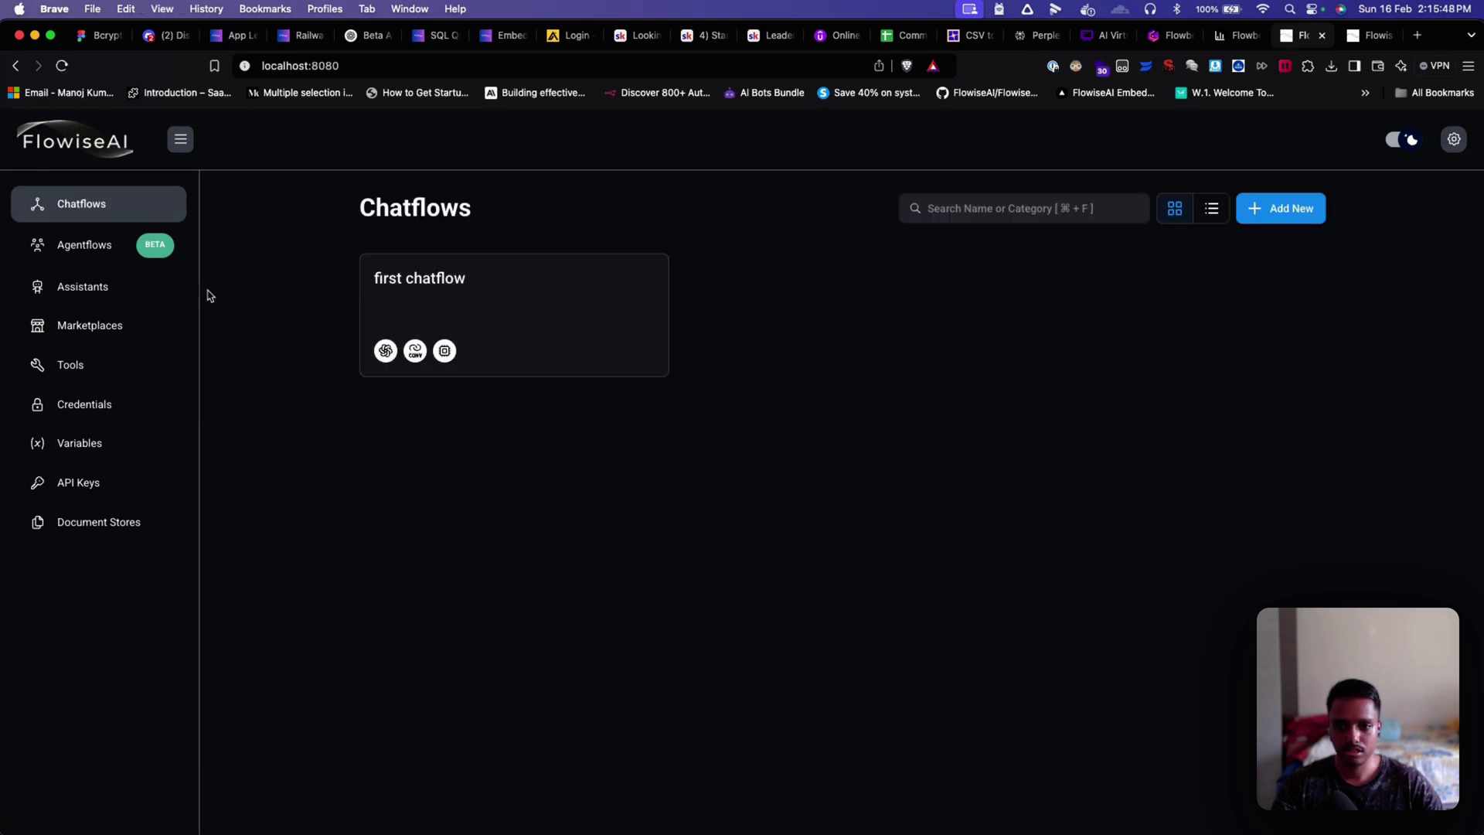
{"action": "left_click", "coordinate": [124, 249]}
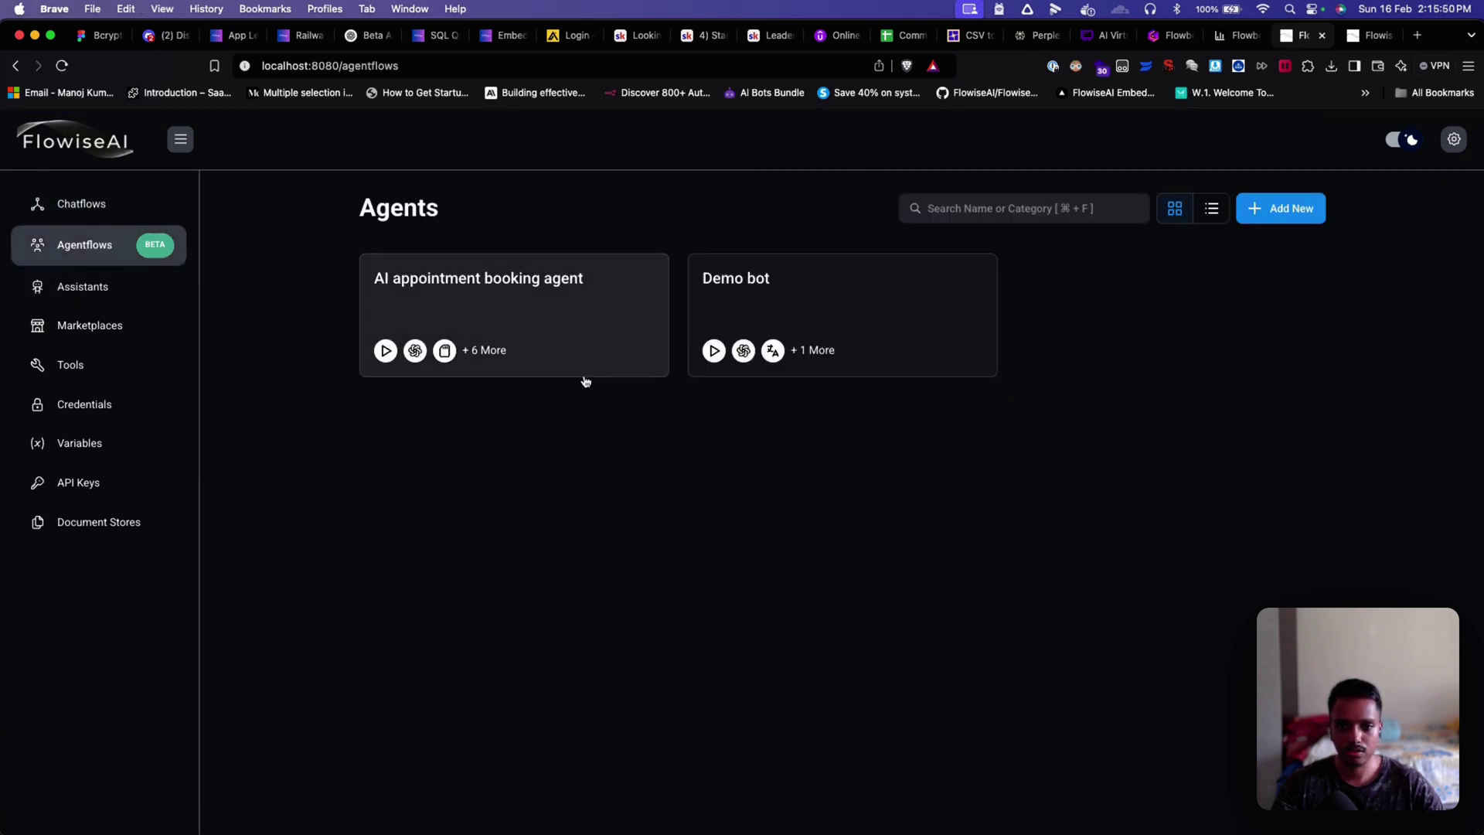
{"action": "left_click", "coordinate": [780, 304]}
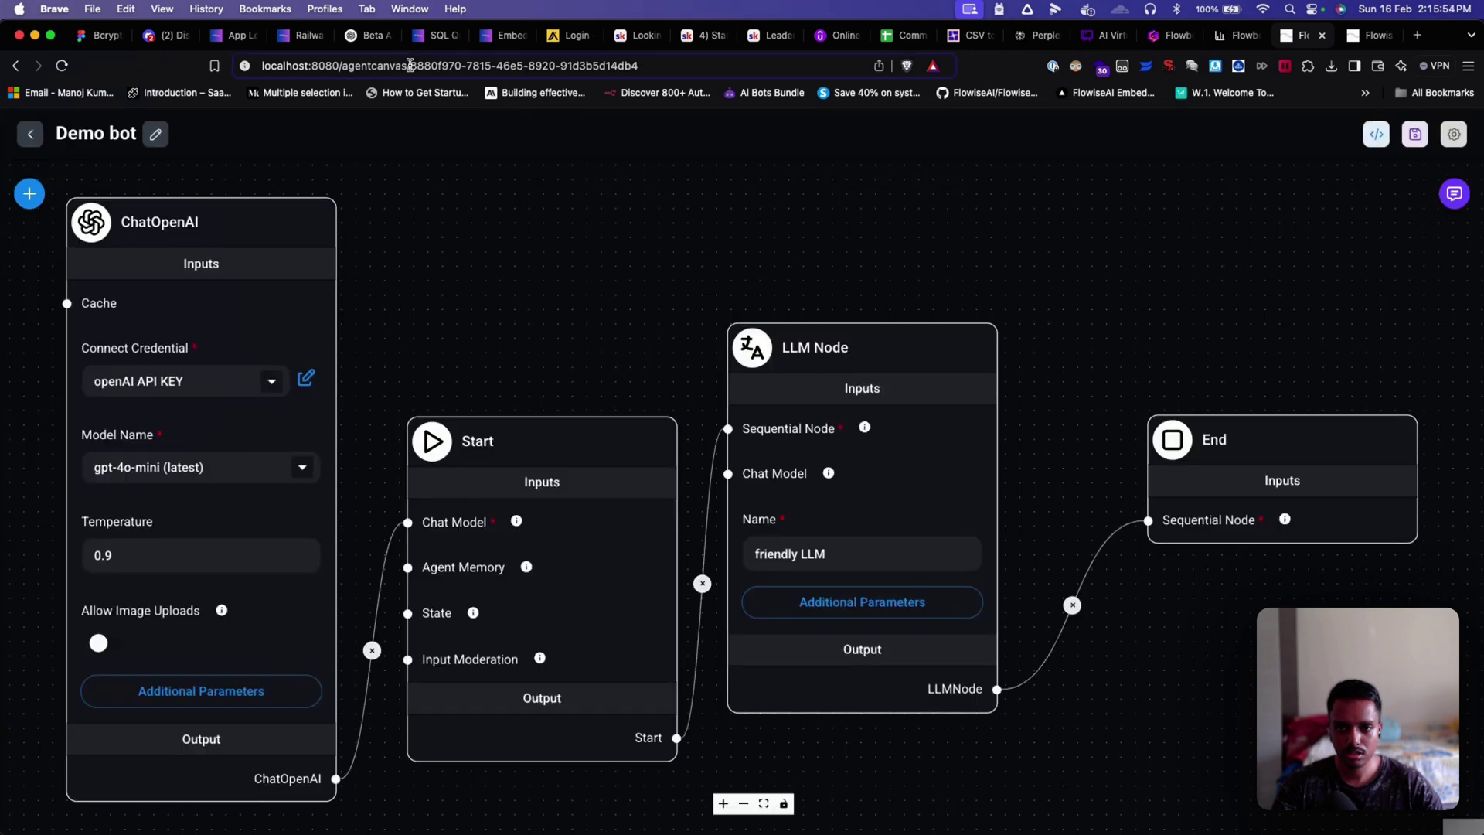
{"action": "left_click_drag", "start_coordinate": [409, 65], "coordinate": [647, 66]}
{"action": "key", "text": "super+c"}
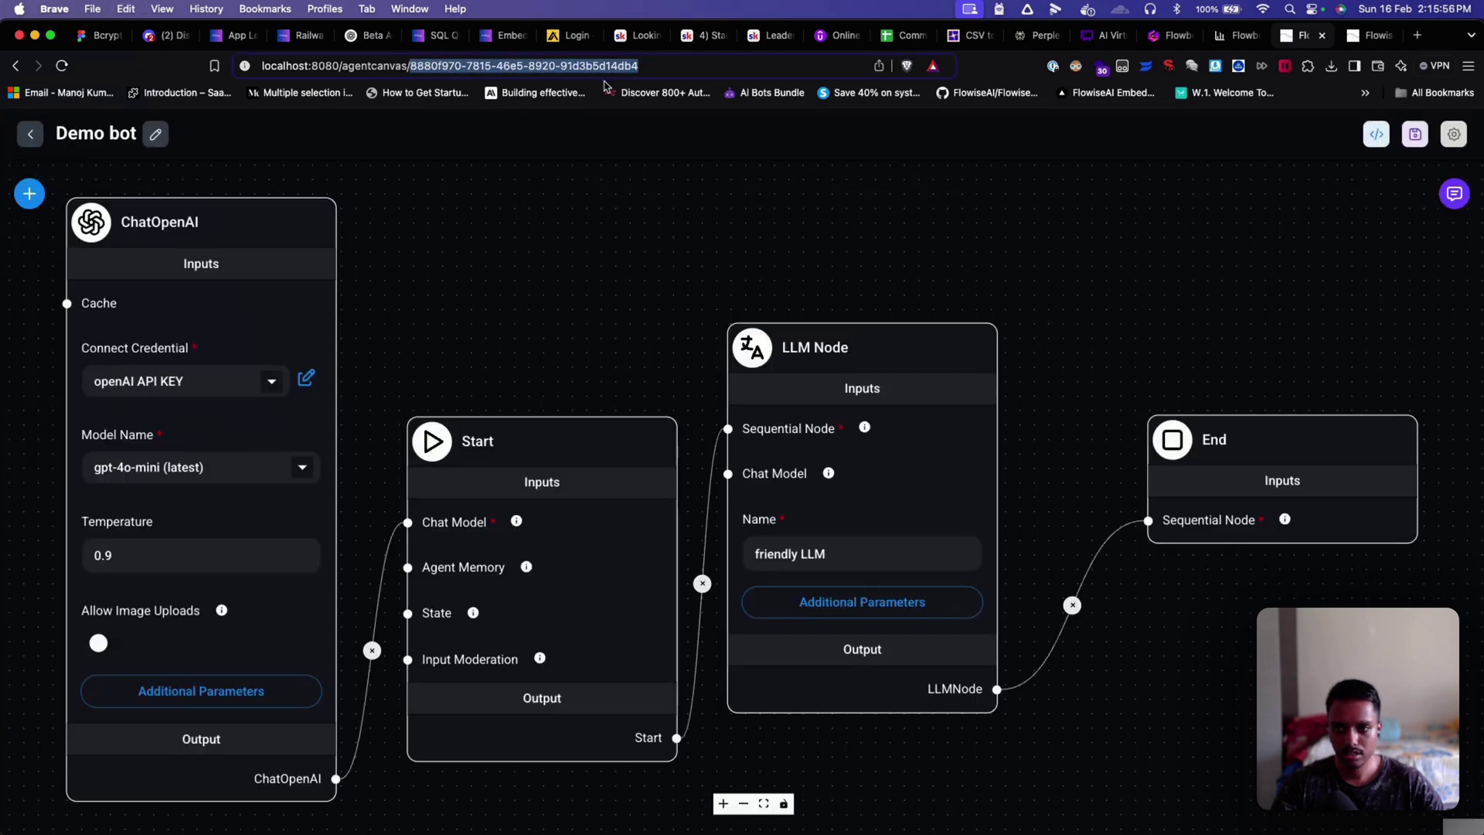
{"action": "left_click", "coordinate": [35, 133]}
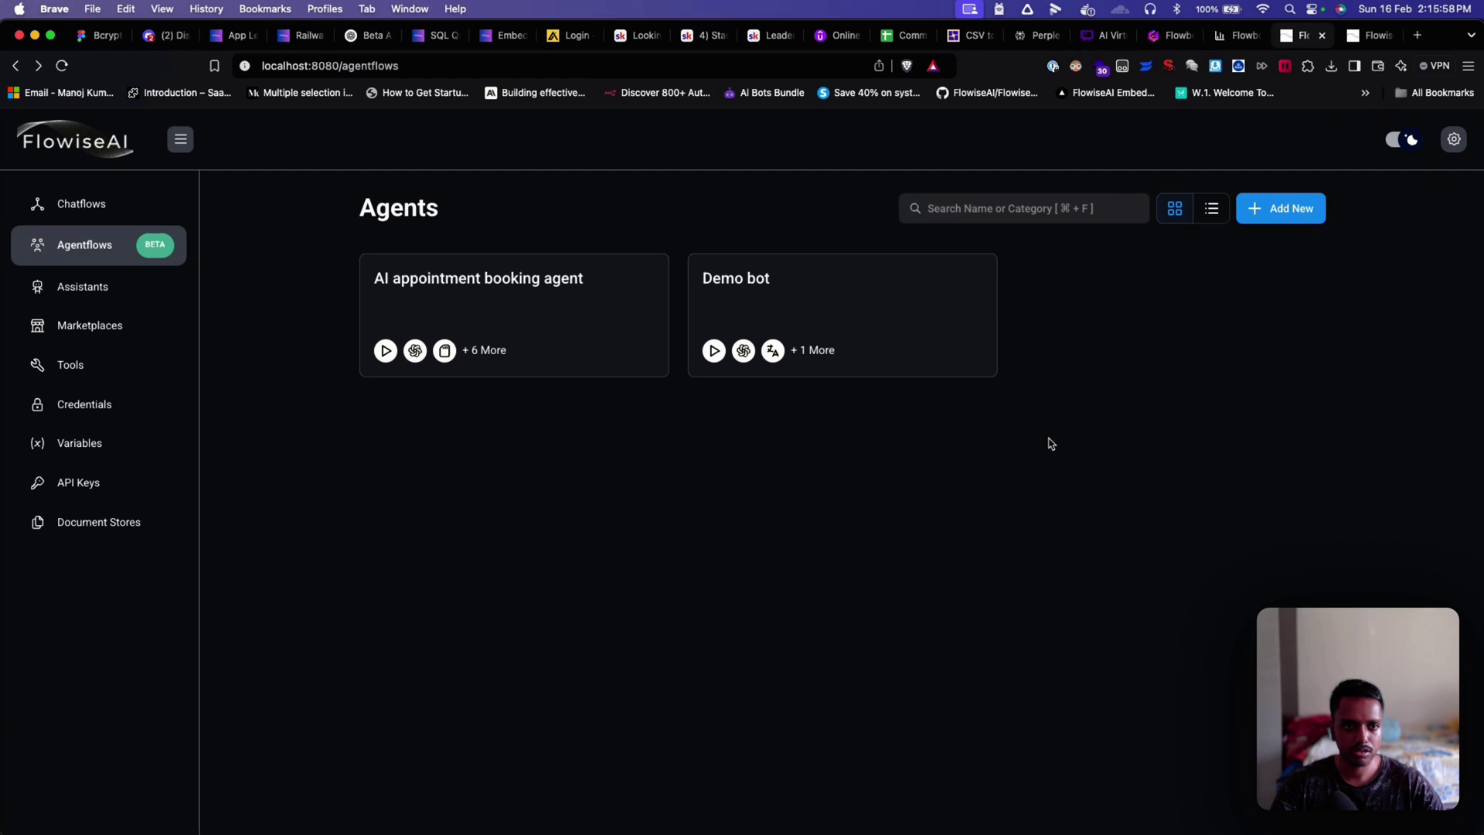
{"action": "left_click", "coordinate": [1232, 39]}
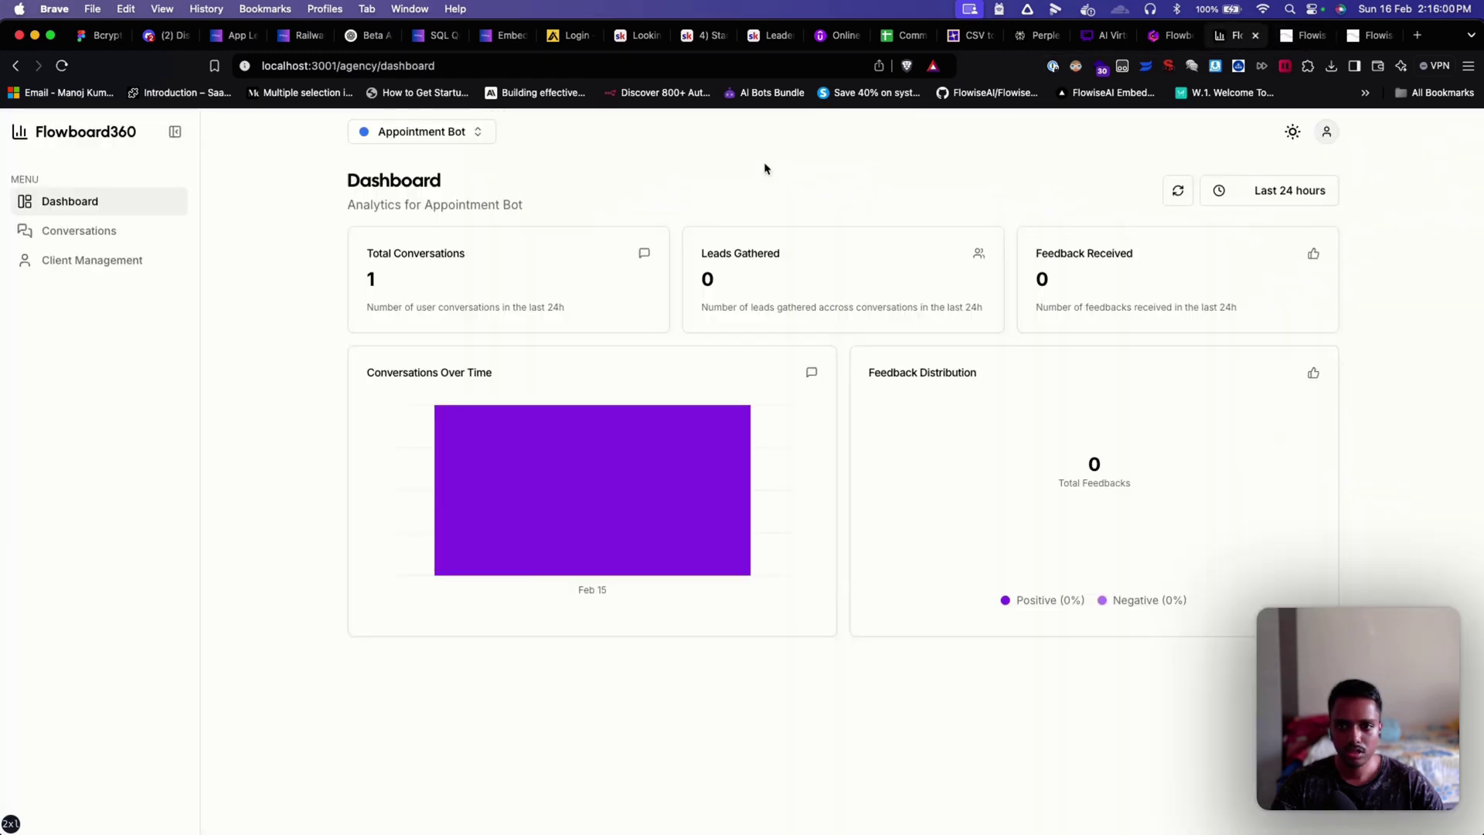
Step: Add a new bot named 'Demo bot', with the copied flow ID pasted as its Flow ID
{"action": "left_click", "coordinate": [474, 137]}
{"action": "left_click", "coordinate": [461, 232]}
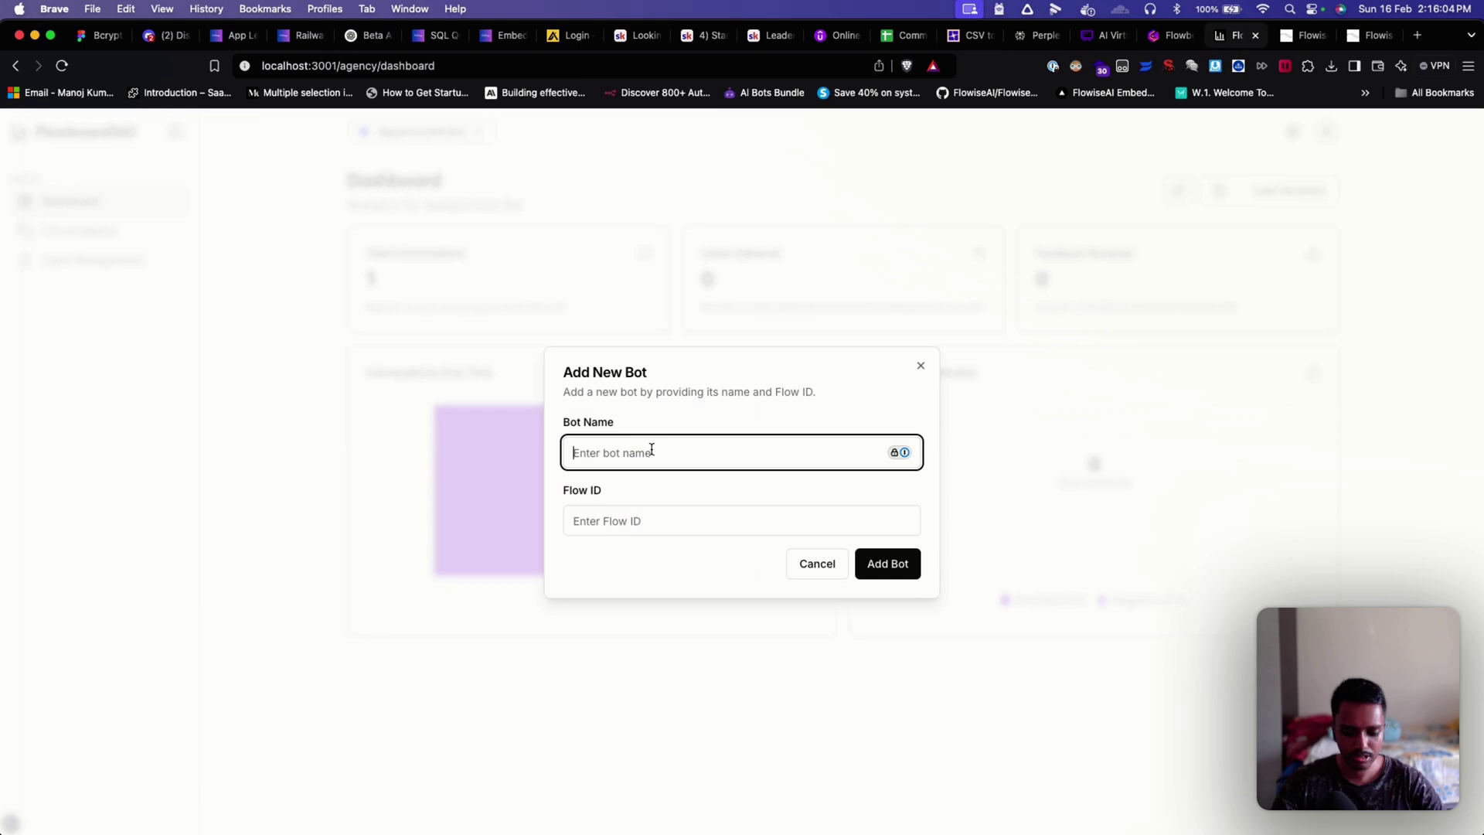
{"action": "type", "text": "Demo "}
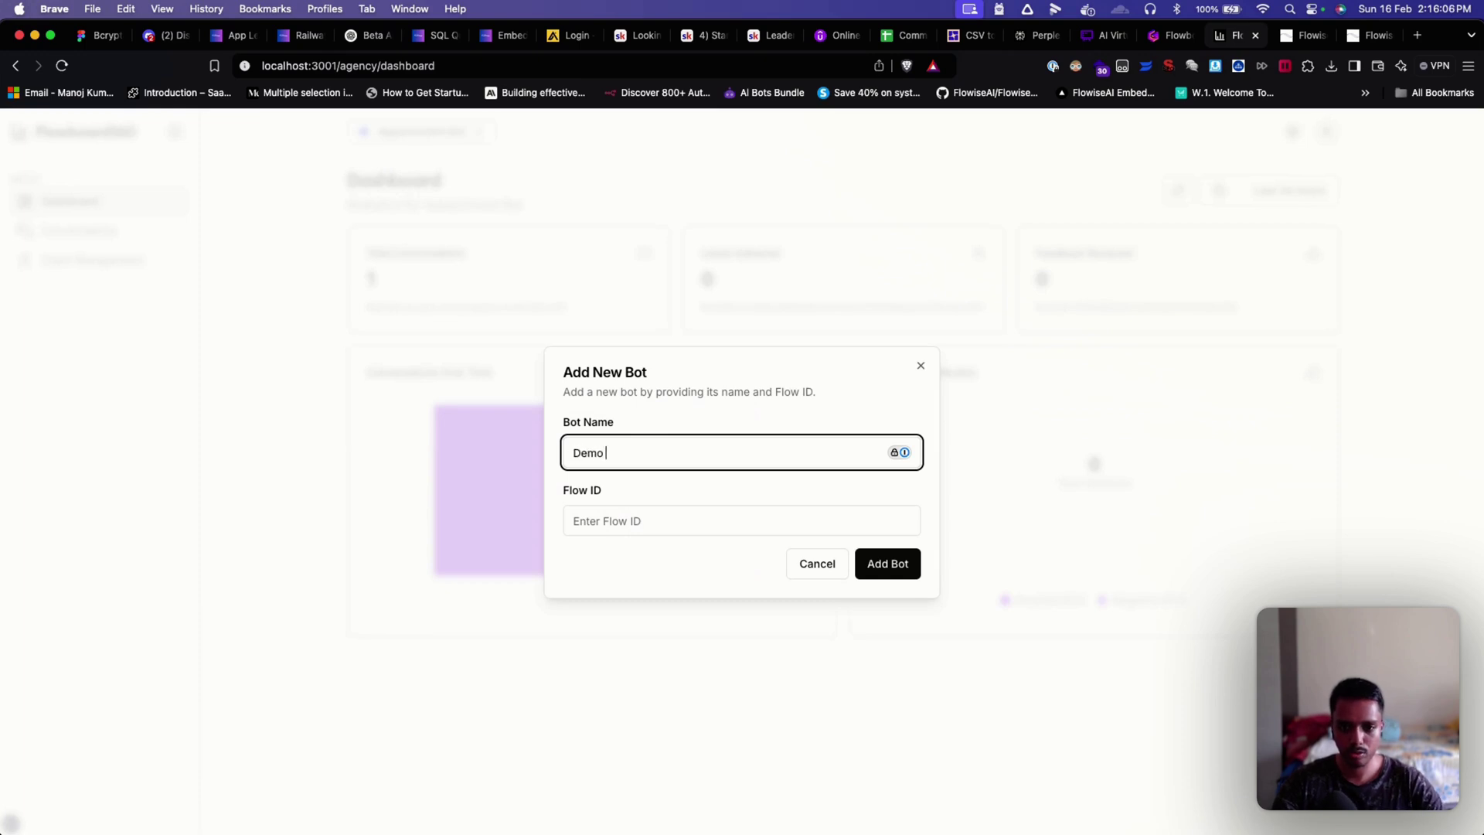
{"action": "type", "text": "bot"}
{"action": "left_click", "coordinate": [672, 513]}
{"action": "key", "text": "super+v"}
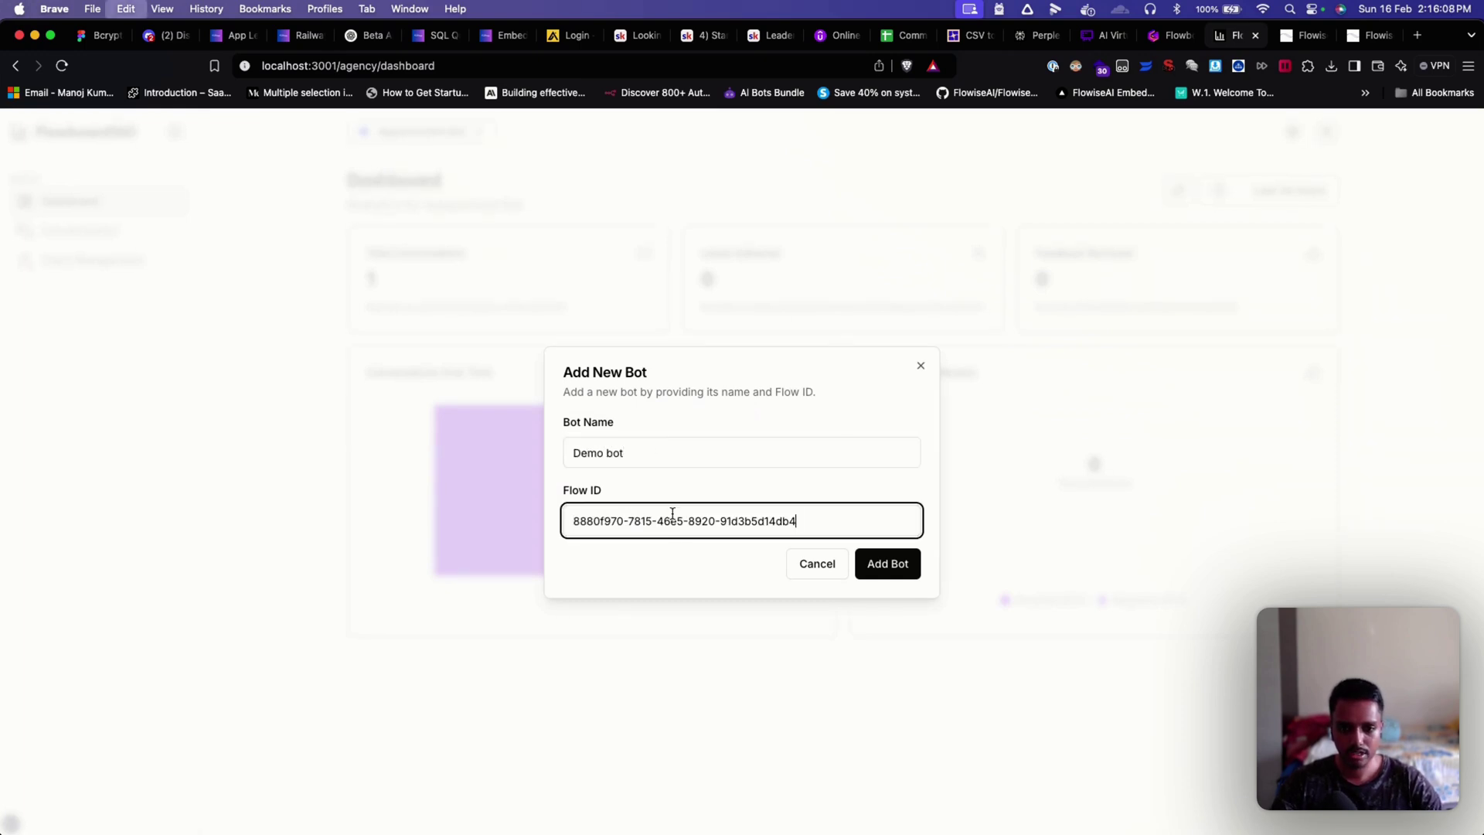
{"action": "left_click", "coordinate": [673, 571]}
{"action": "left_click", "coordinate": [879, 569]}
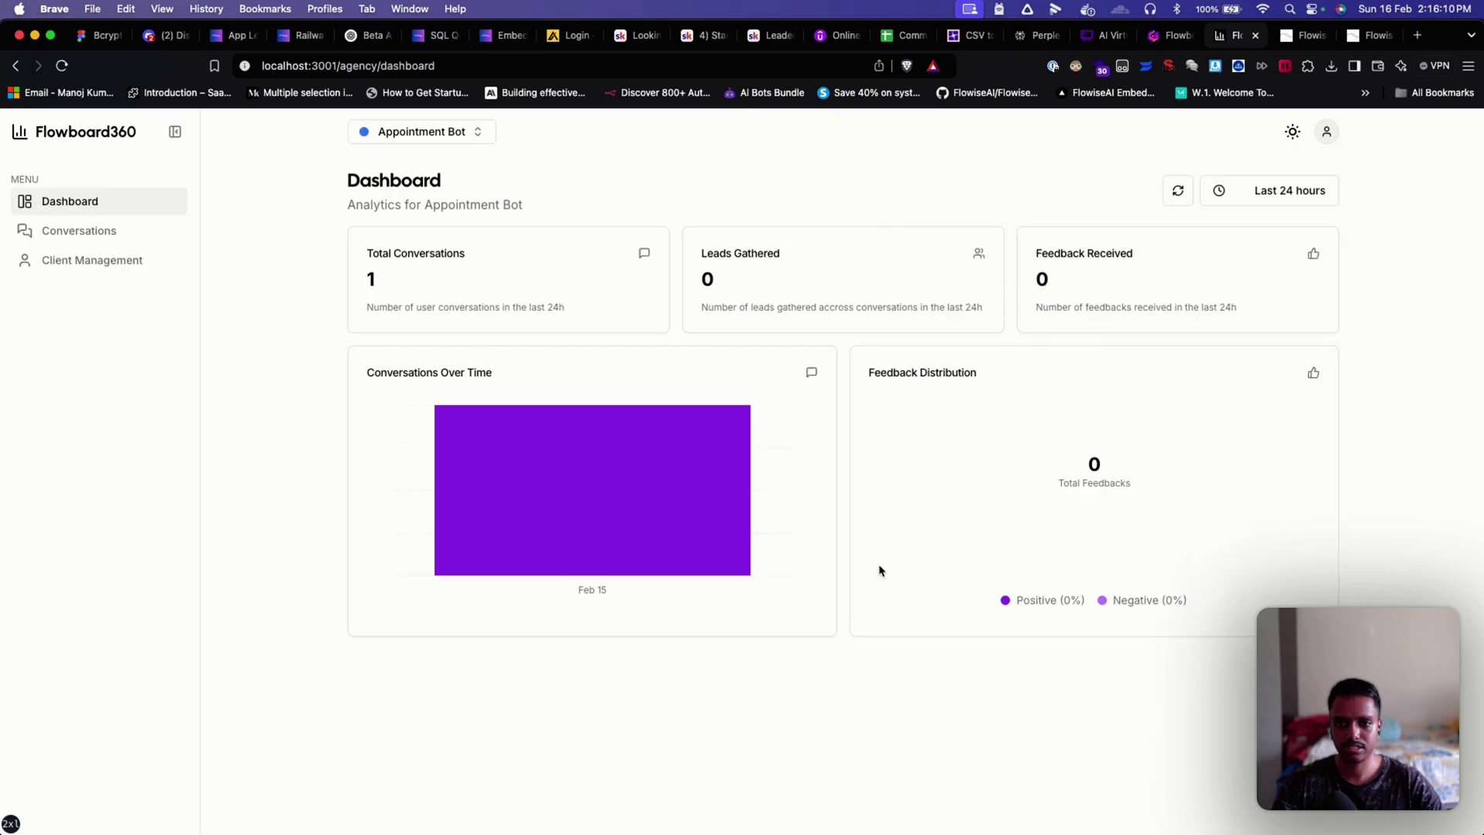
{"action": "left_click", "coordinate": [457, 133]}
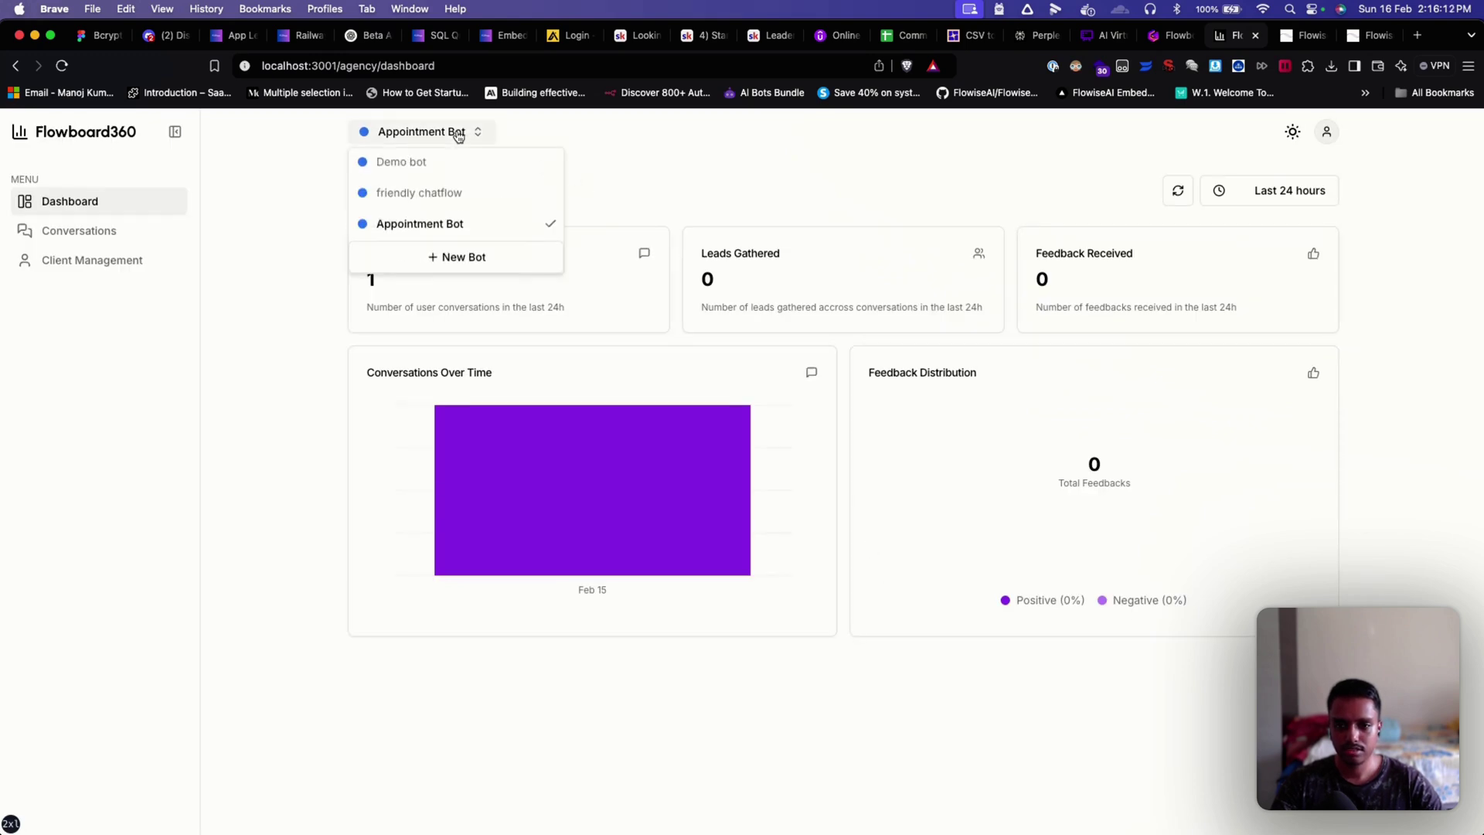
Step: Switch the dashboard to Demo bot and review its 'hi' and 'this is a demo' conversation
{"action": "left_click", "coordinate": [453, 162]}
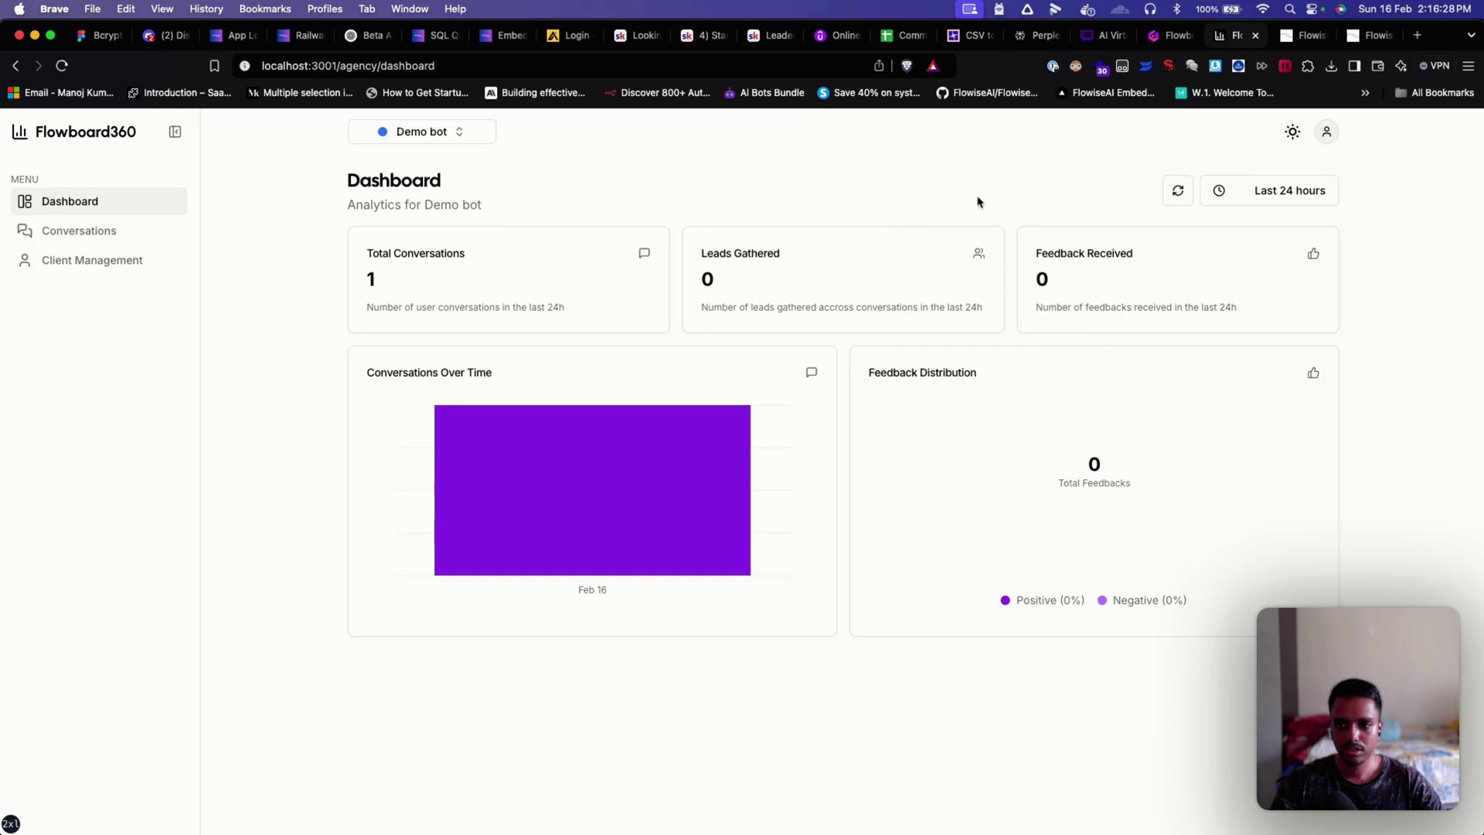
{"action": "left_click", "coordinate": [94, 230]}
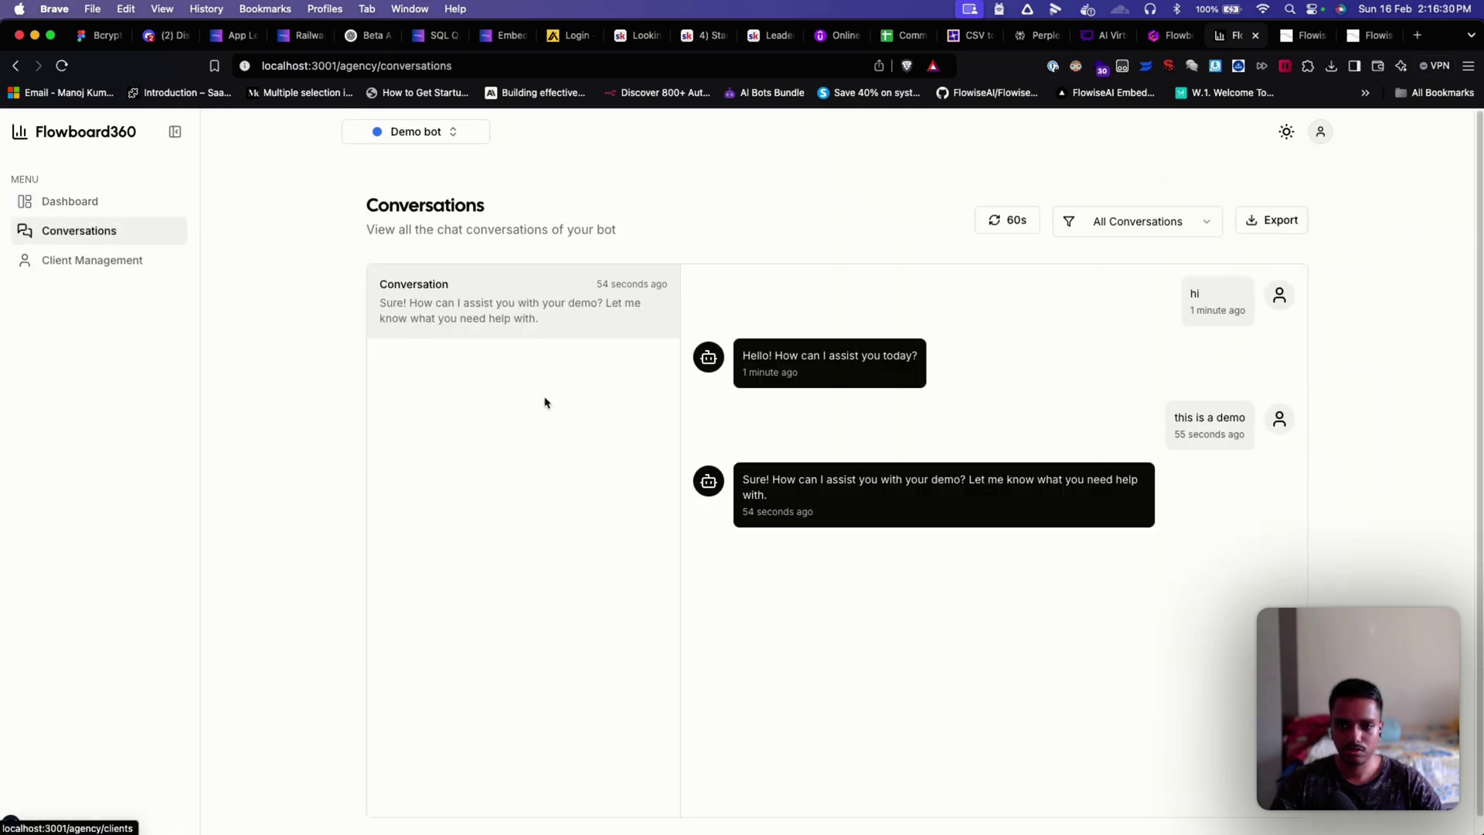
{"action": "scroll", "coordinate": [763, 454], "scroll_direction": "down", "scroll_amount": 1}
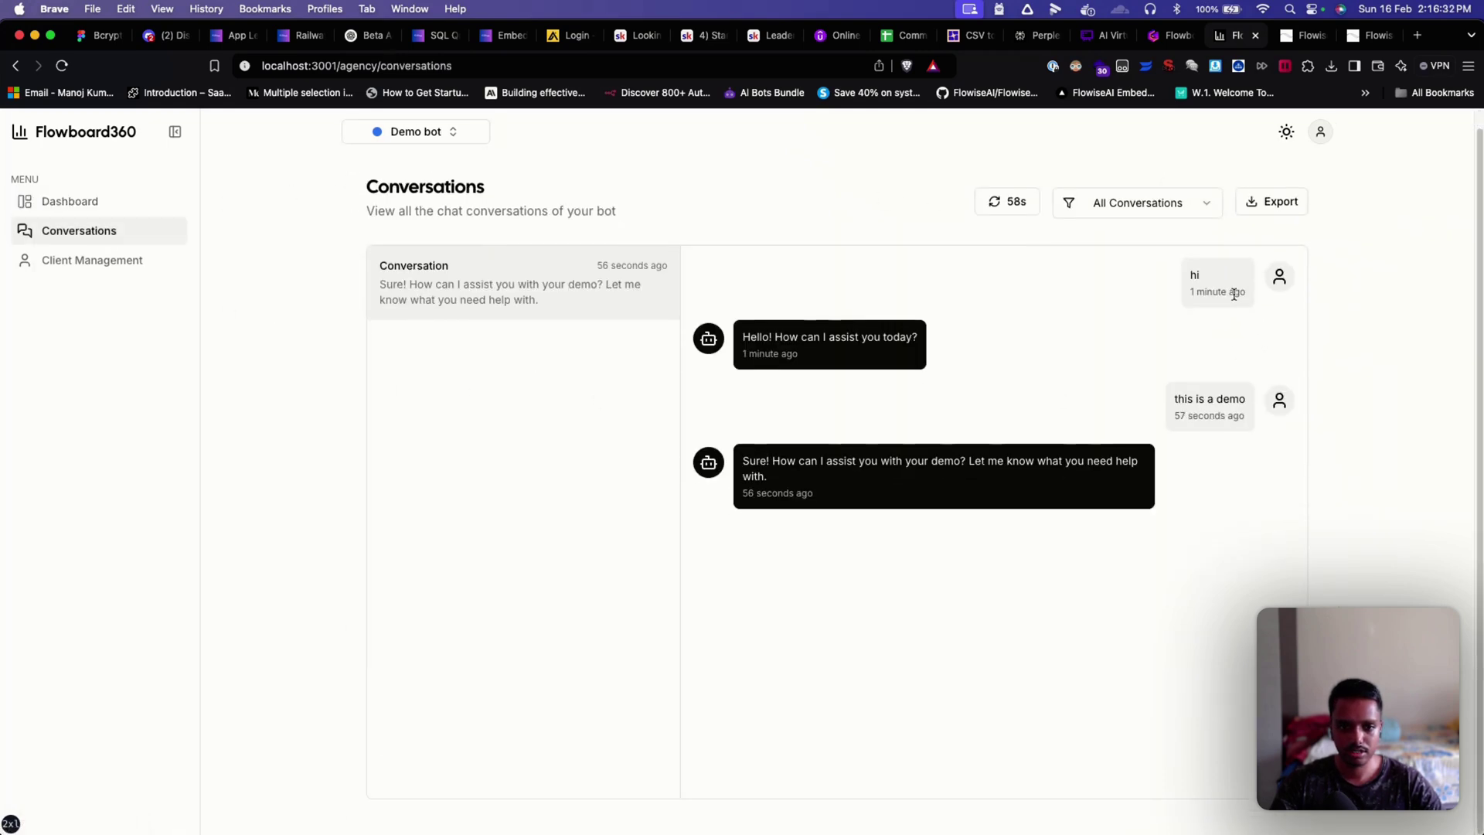
{"action": "left_click_drag", "start_coordinate": [1213, 276], "coordinate": [1172, 285]}
{"action": "left_click_drag", "start_coordinate": [743, 337], "coordinate": [955, 344]}
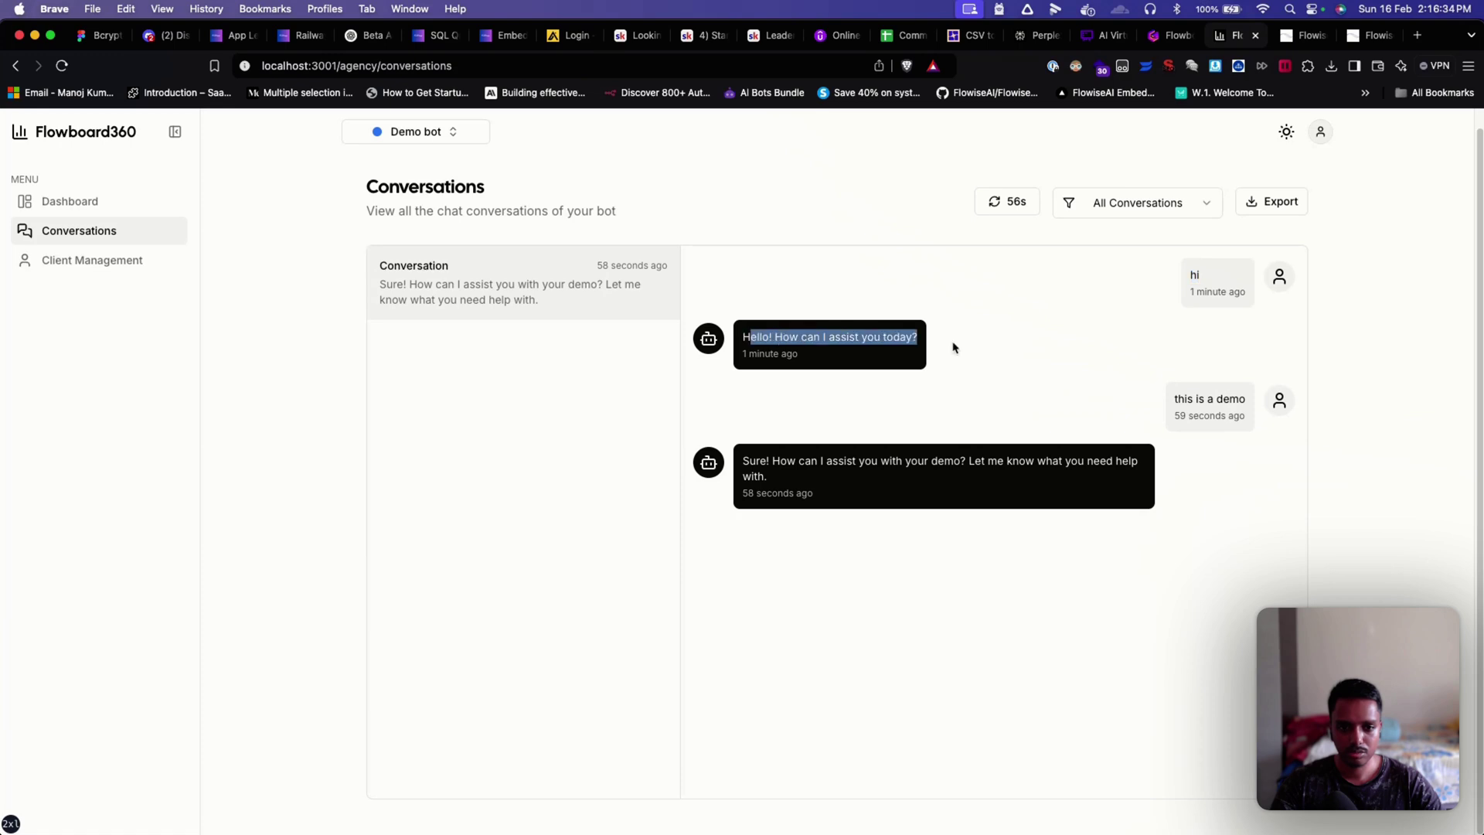
{"action": "left_click_drag", "start_coordinate": [1173, 397], "coordinate": [1275, 418]}
{"action": "left_click_drag", "start_coordinate": [1077, 466], "coordinate": [827, 463]}
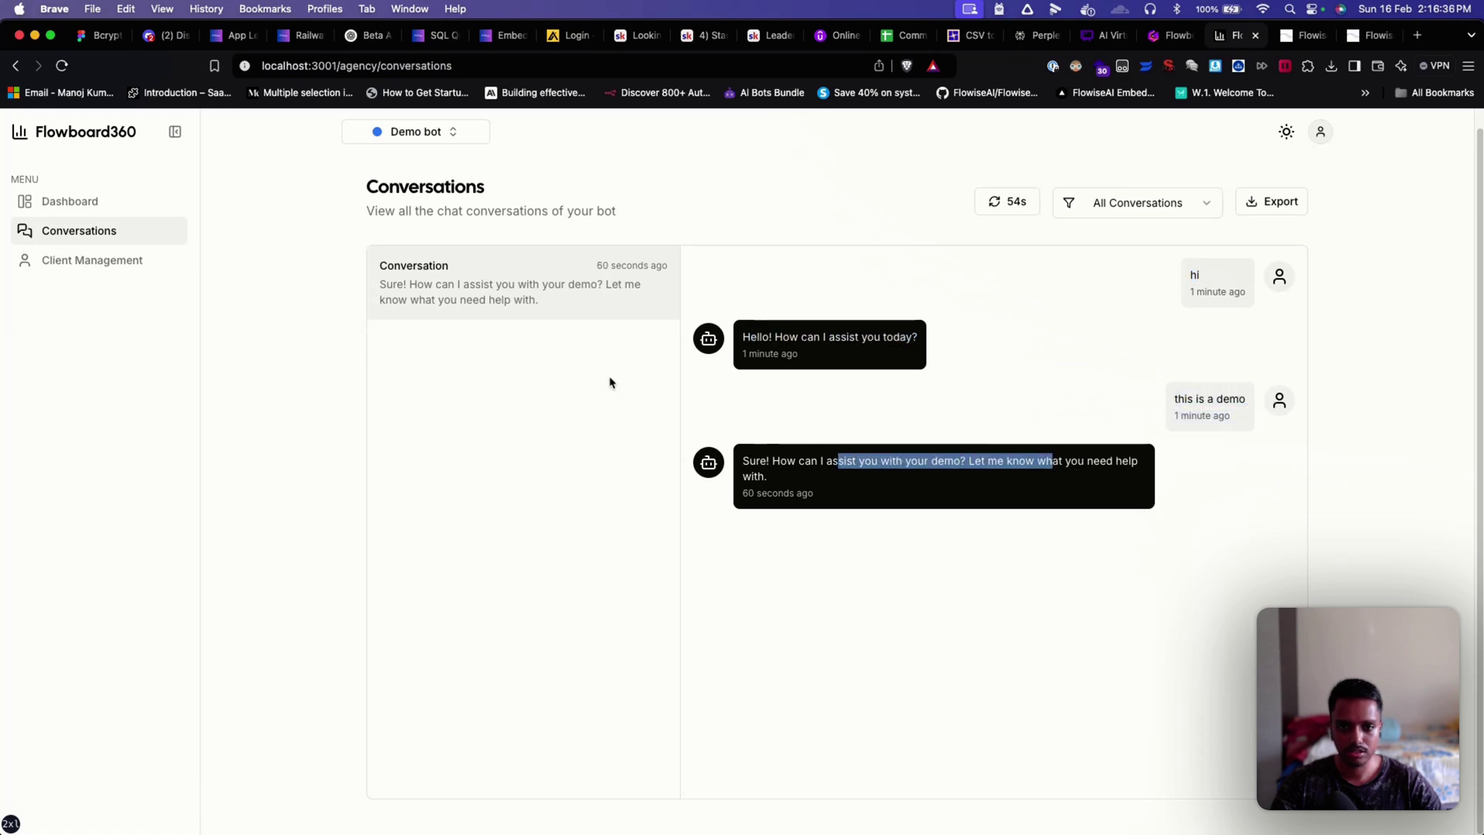
{"action": "left_click", "coordinate": [605, 377]}
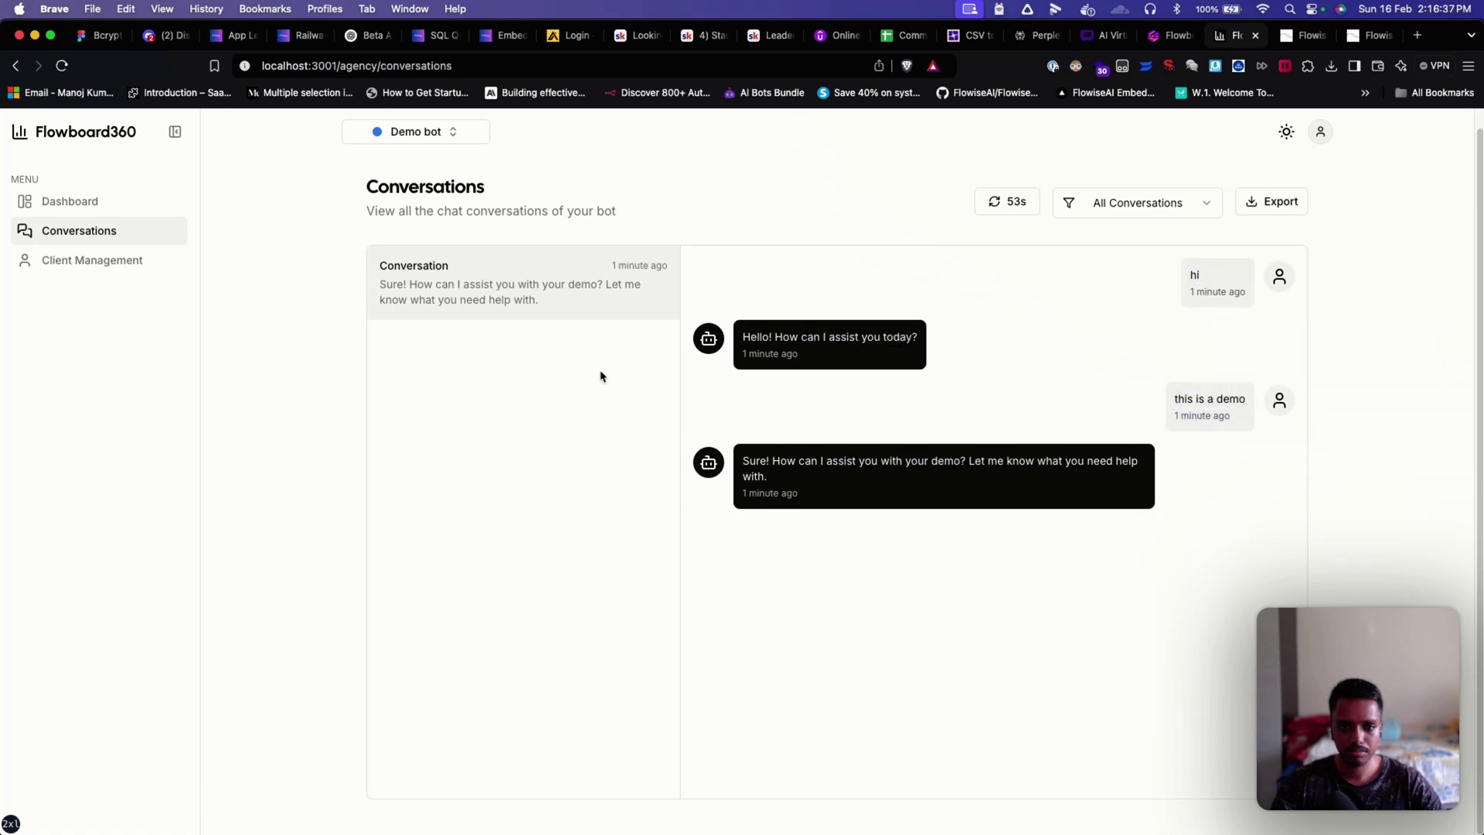
Step: From Client Management, assign the first existing client to Demo bot
{"action": "left_click", "coordinate": [80, 258]}
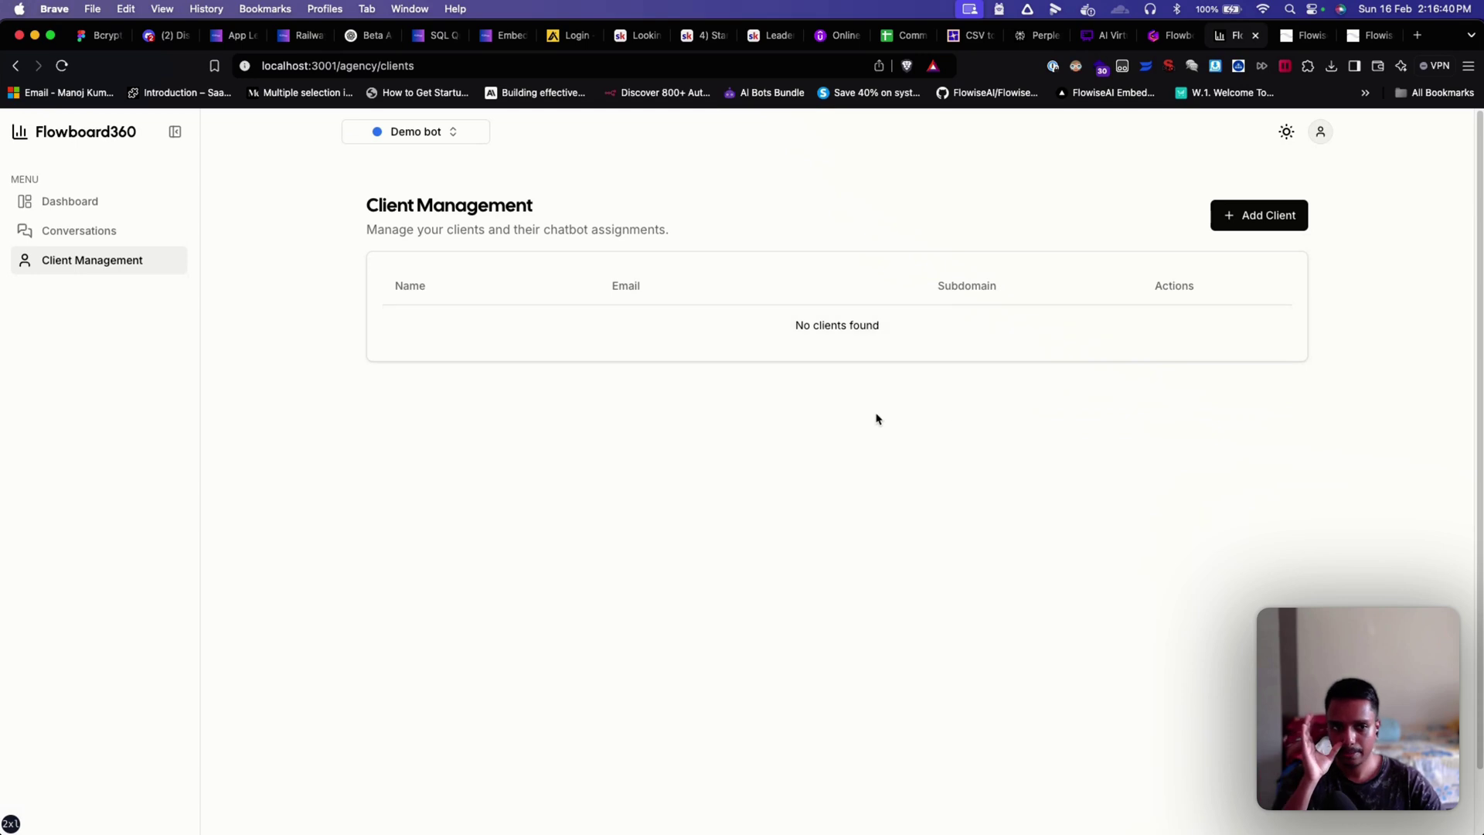
{"action": "left_click", "coordinate": [1227, 227]}
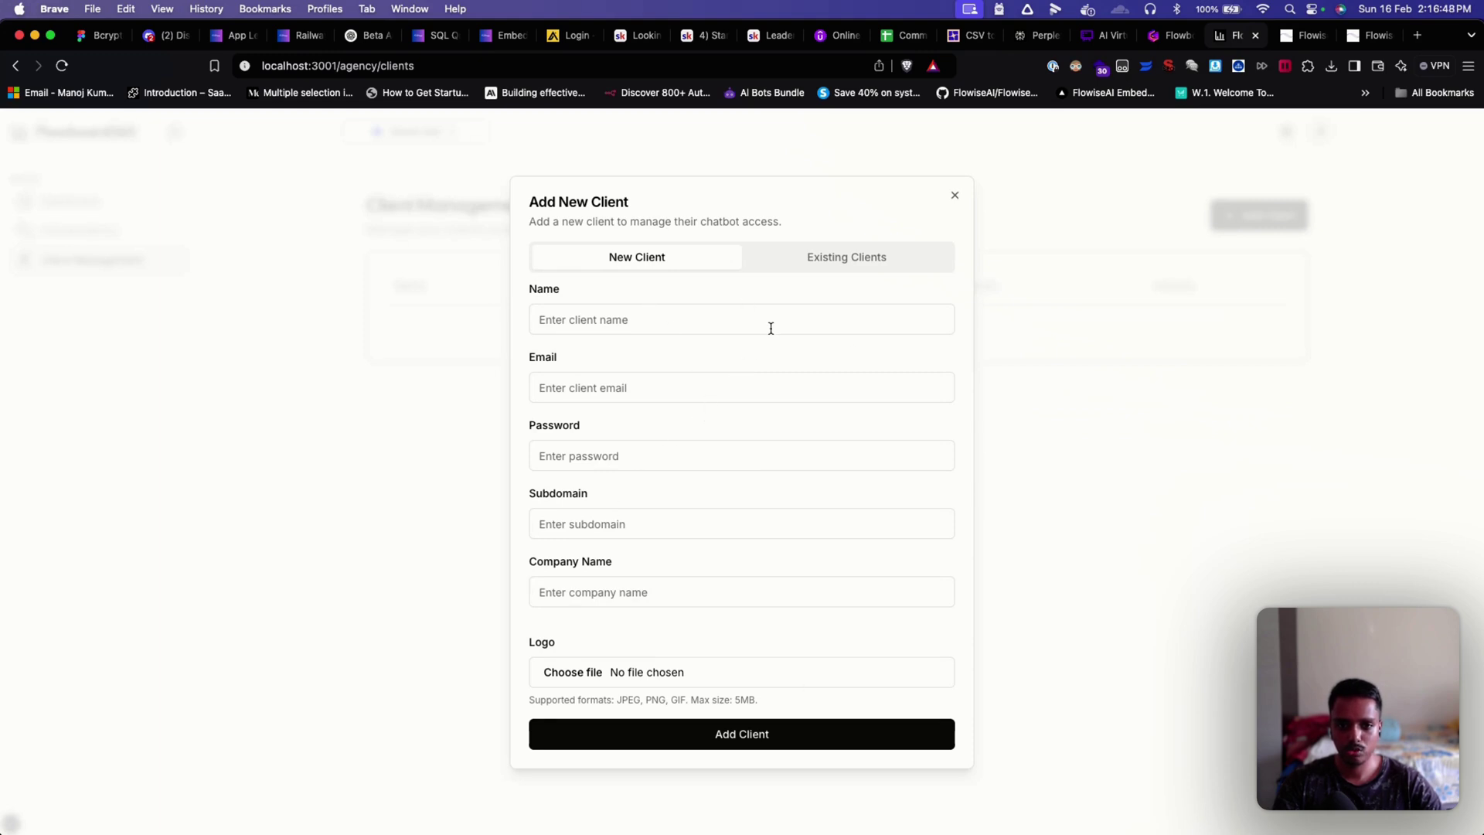
{"action": "left_click", "coordinate": [836, 265]}
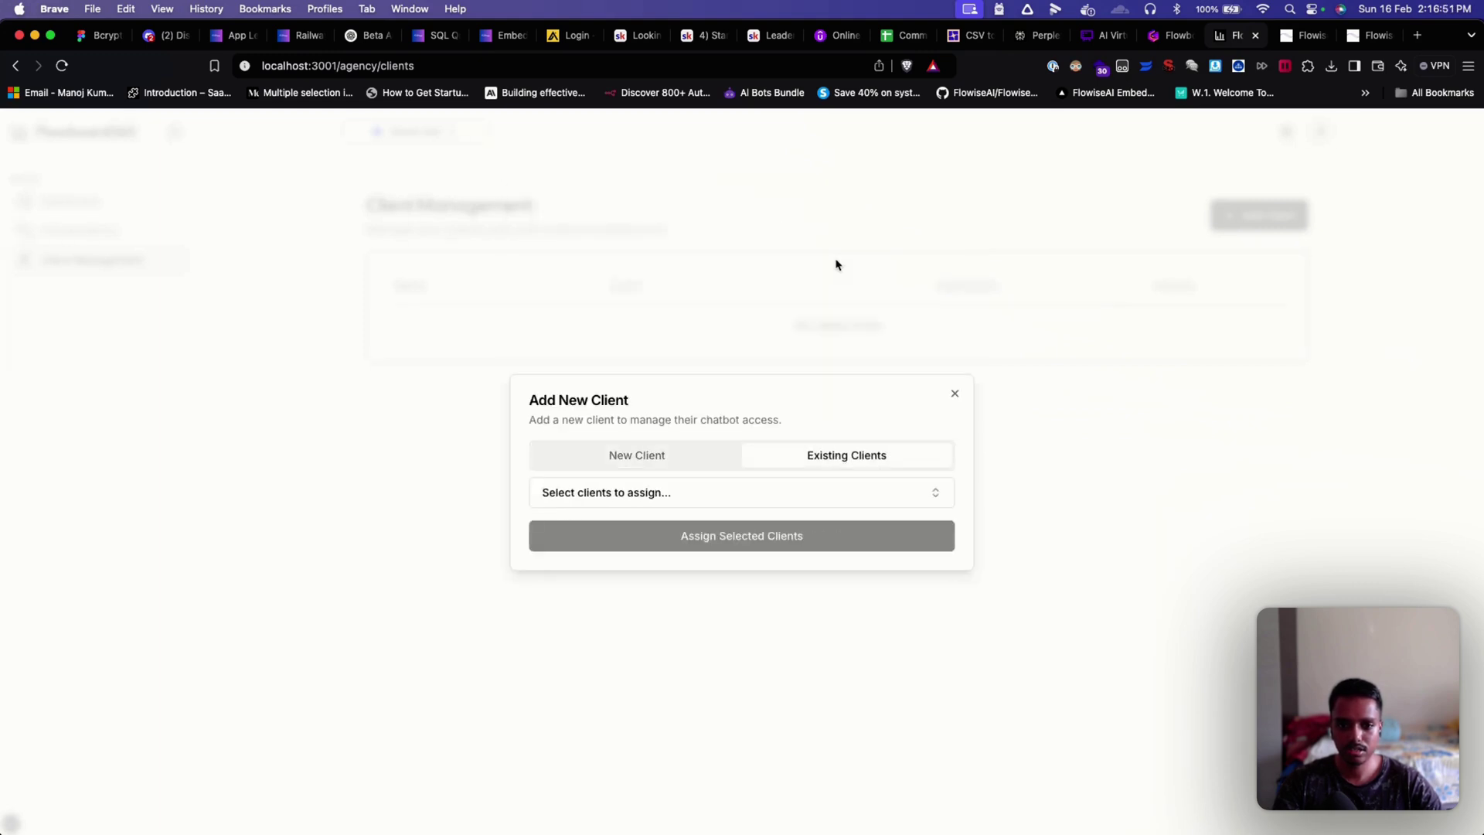
{"action": "left_click", "coordinate": [717, 499]}
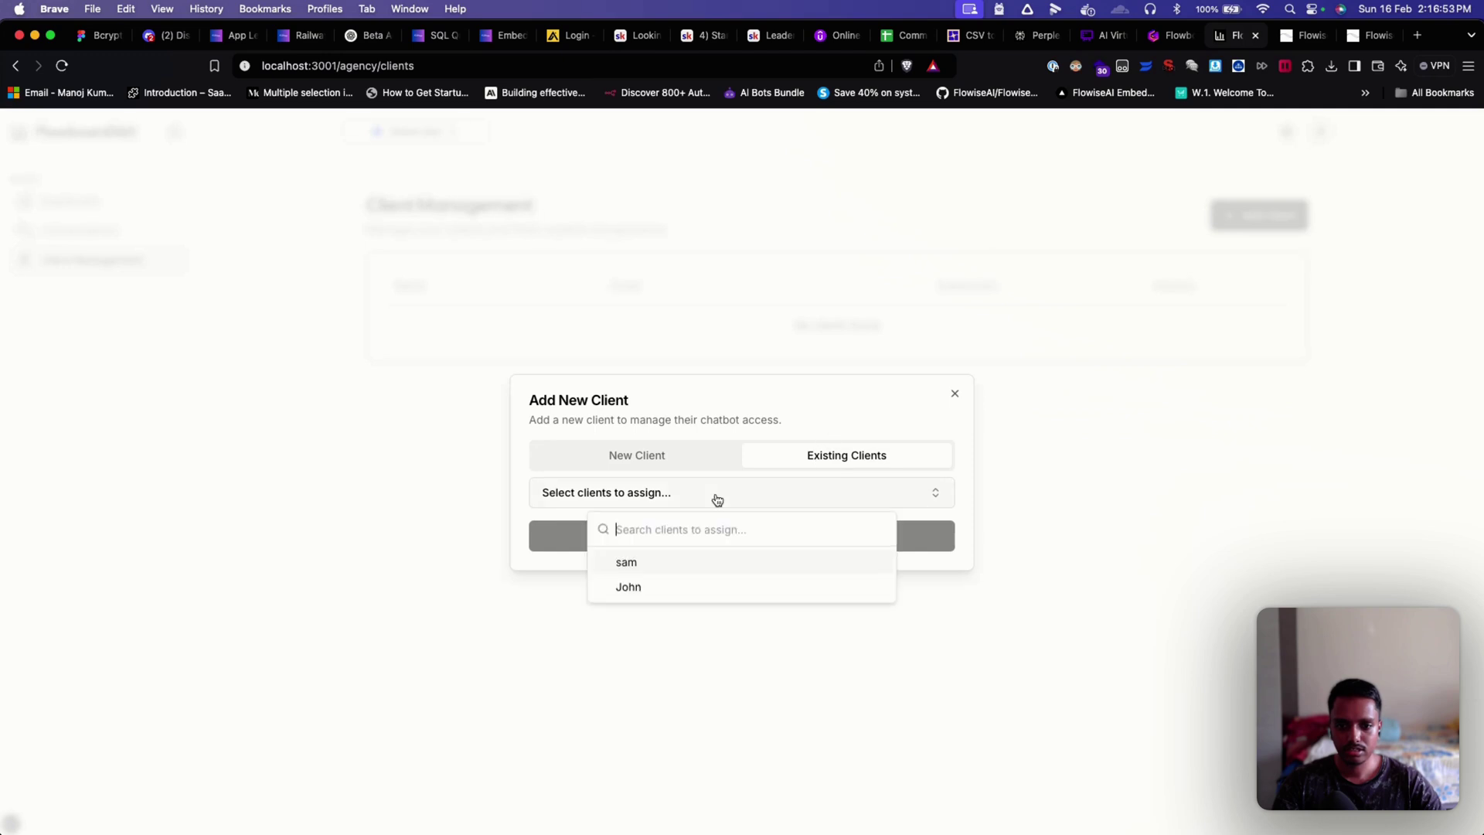
{"action": "left_click", "coordinate": [655, 568]}
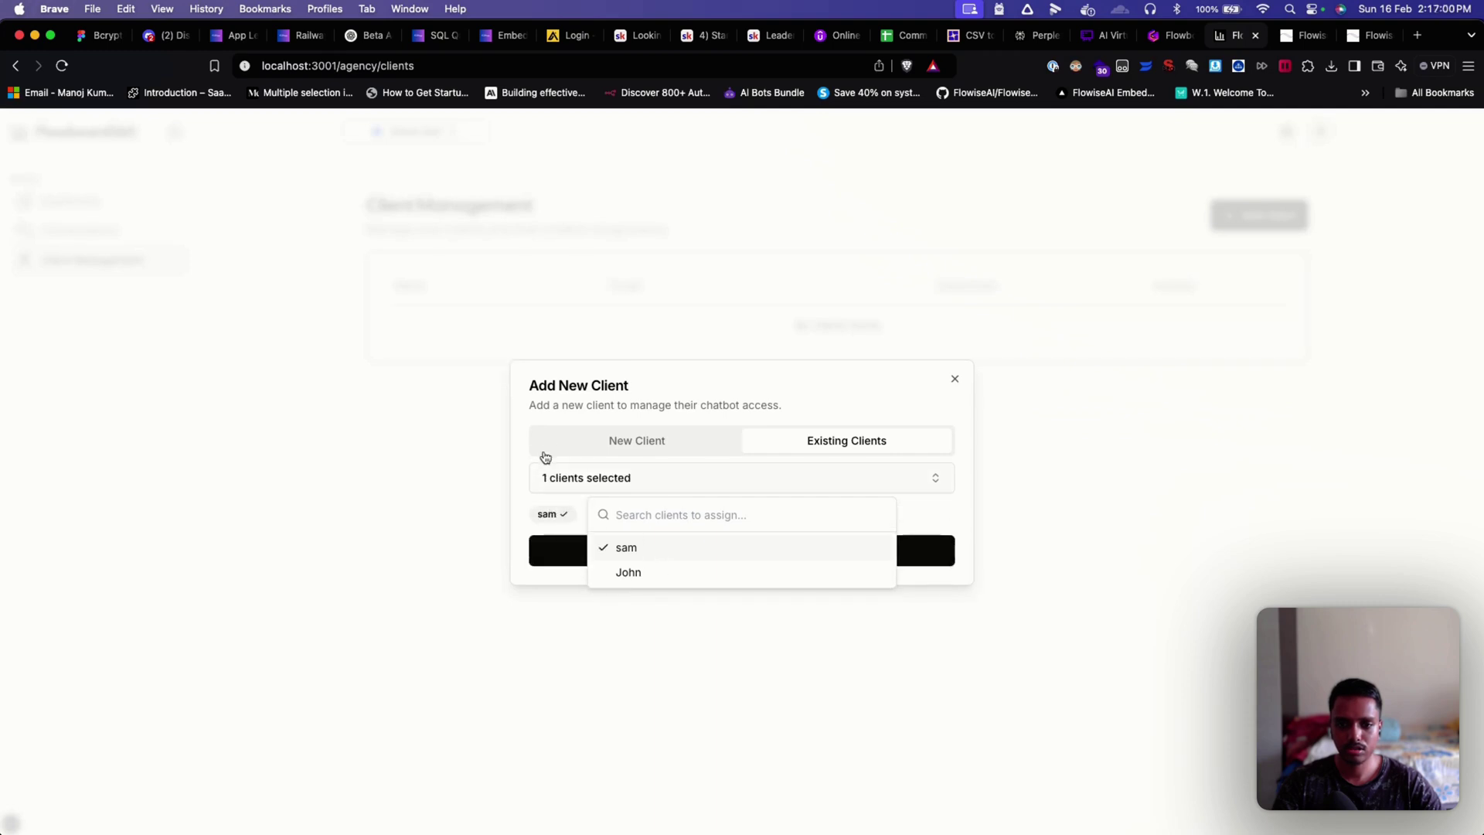
{"action": "left_click", "coordinate": [555, 409]}
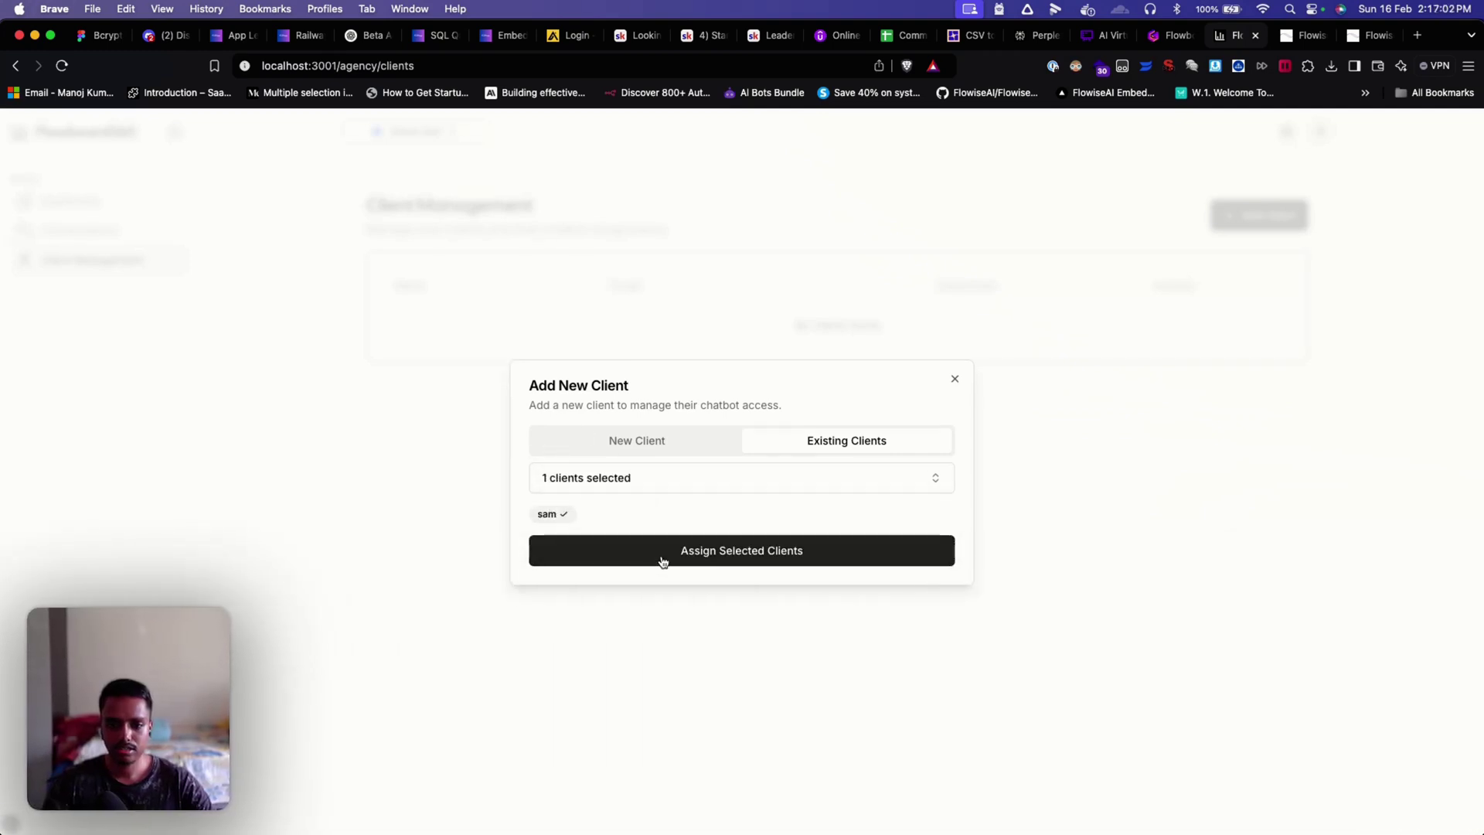
{"action": "left_click", "coordinate": [662, 561]}
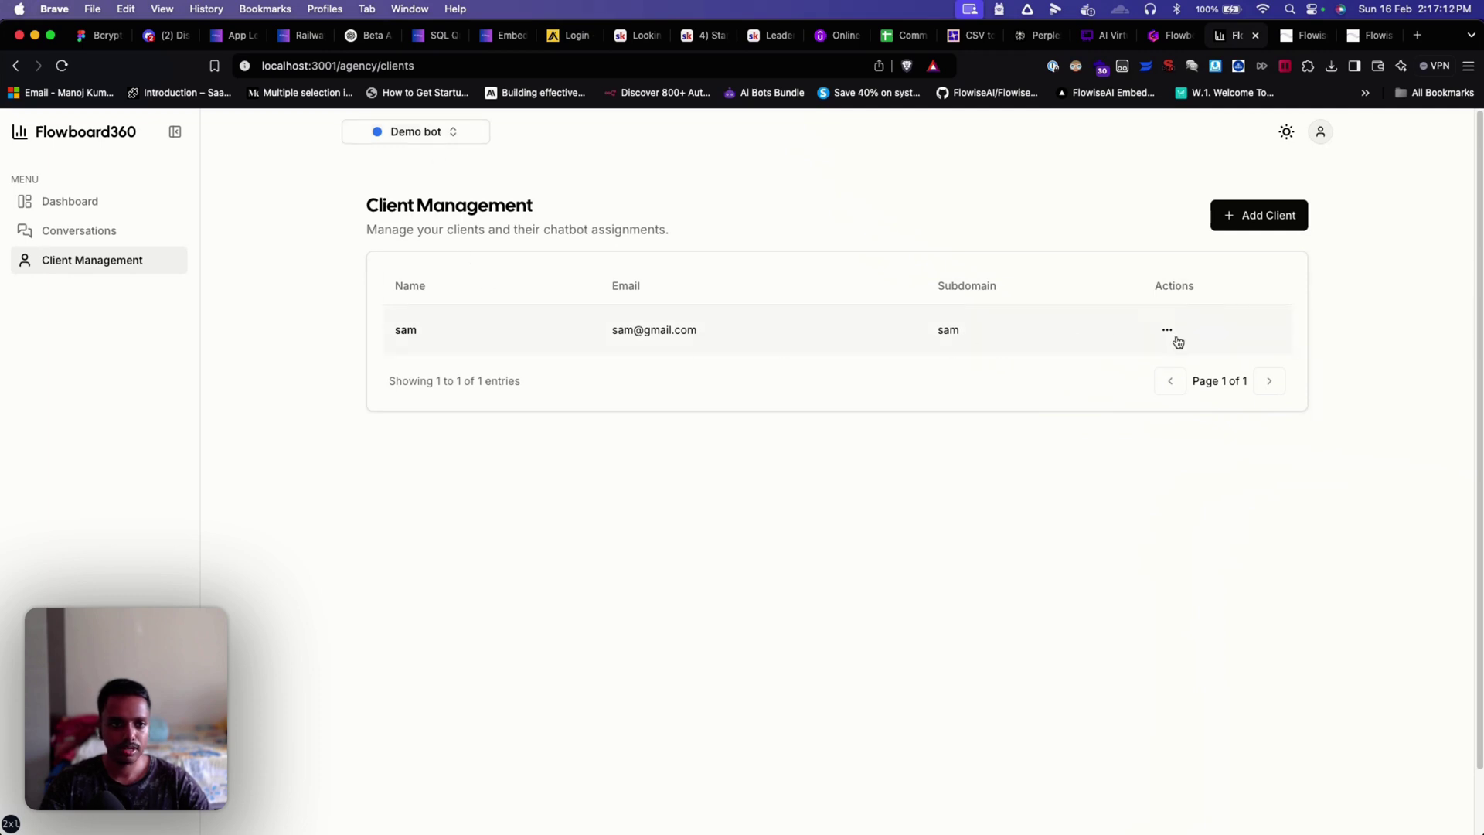
Step: Open a private window and load the local lvh.me Flowboard360 login page
{"action": "left_click", "coordinate": [1467, 65]}
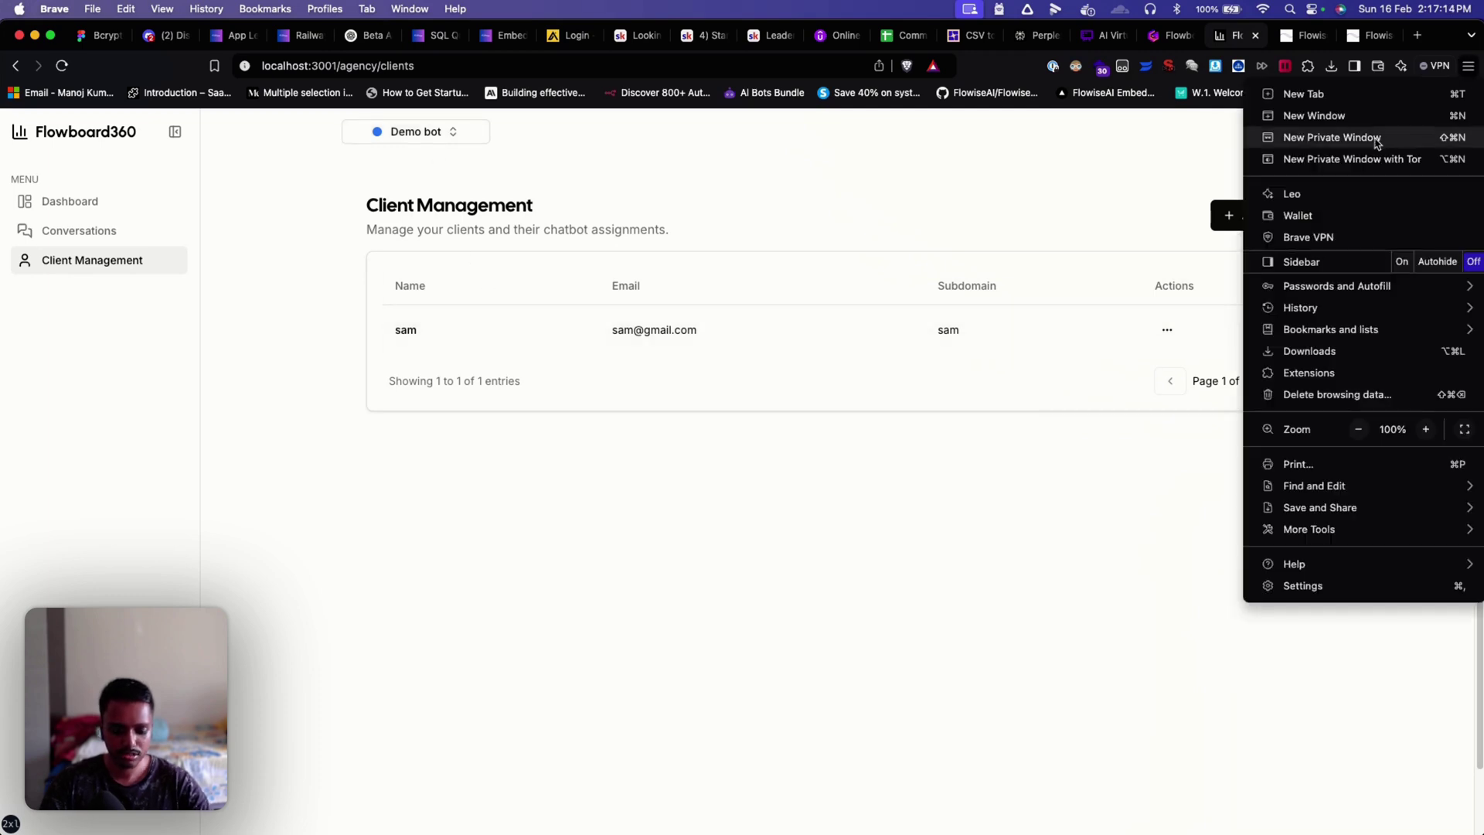
{"action": "left_click", "coordinate": [1374, 141]}
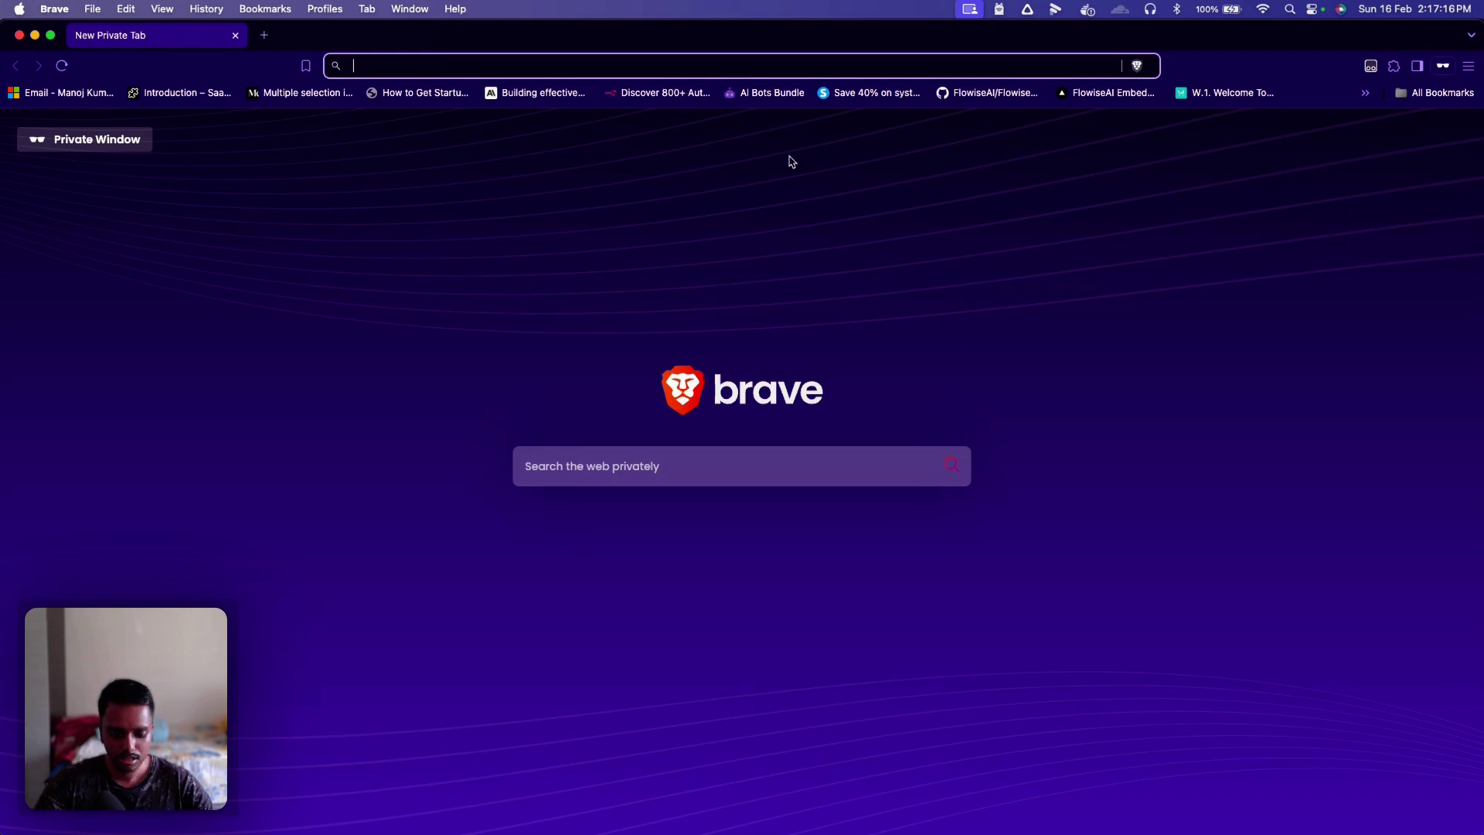
{"action": "type", "text": "lvh.me:3001"}
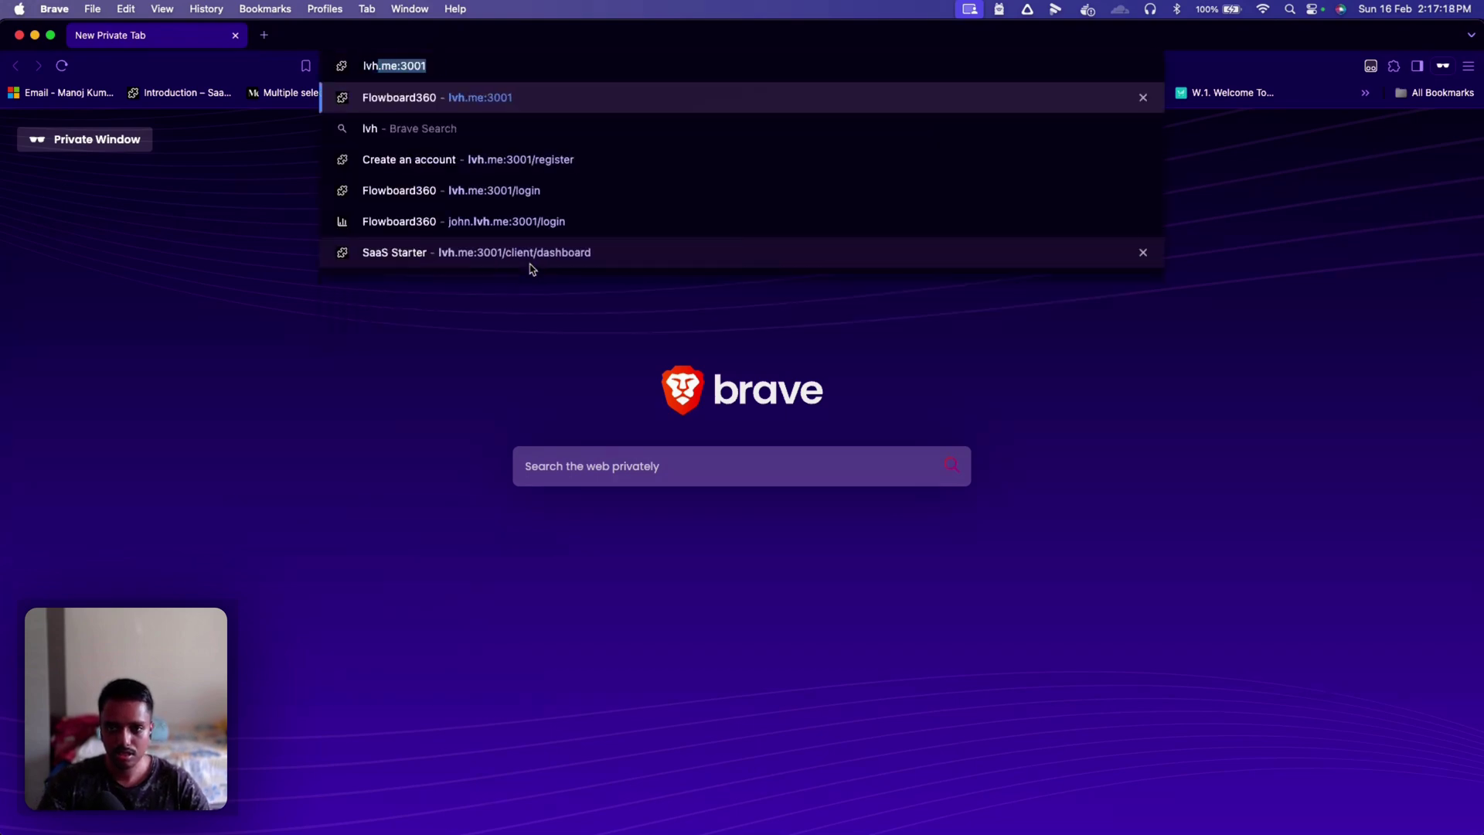
{"action": "key", "text": "Return"}
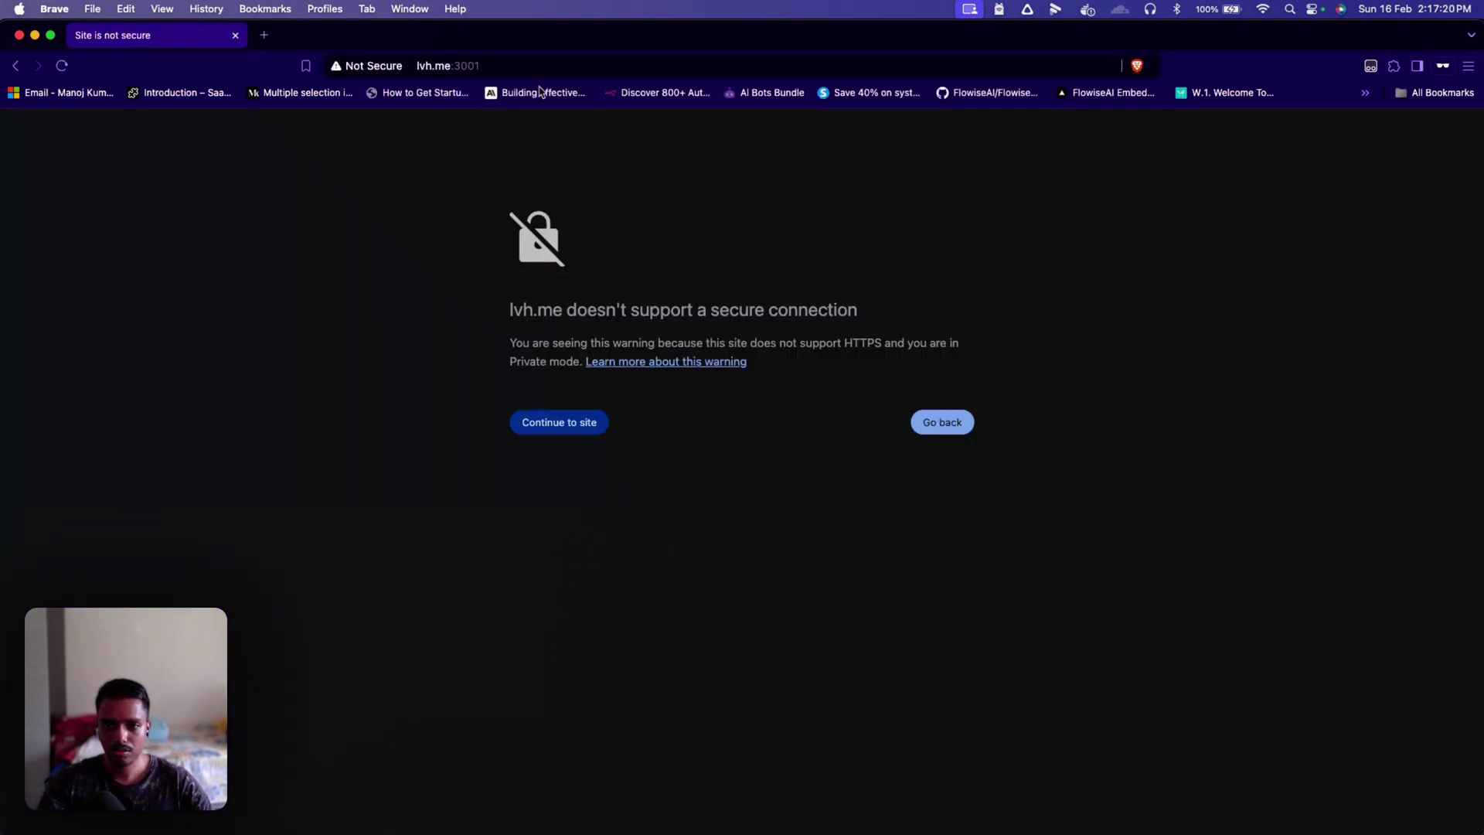
{"action": "left_click", "coordinate": [508, 68]}
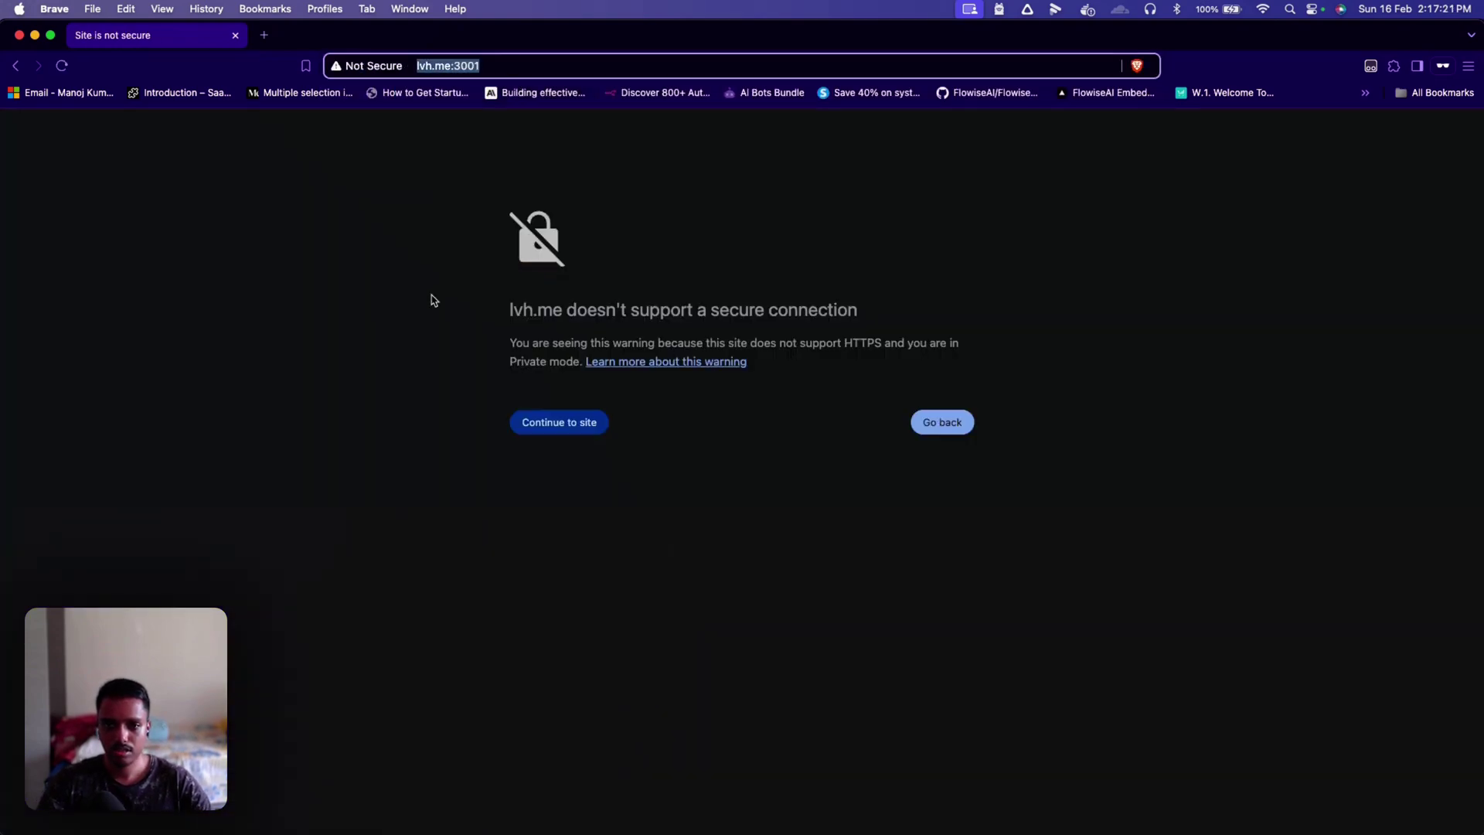
{"action": "left_click", "coordinate": [589, 476]}
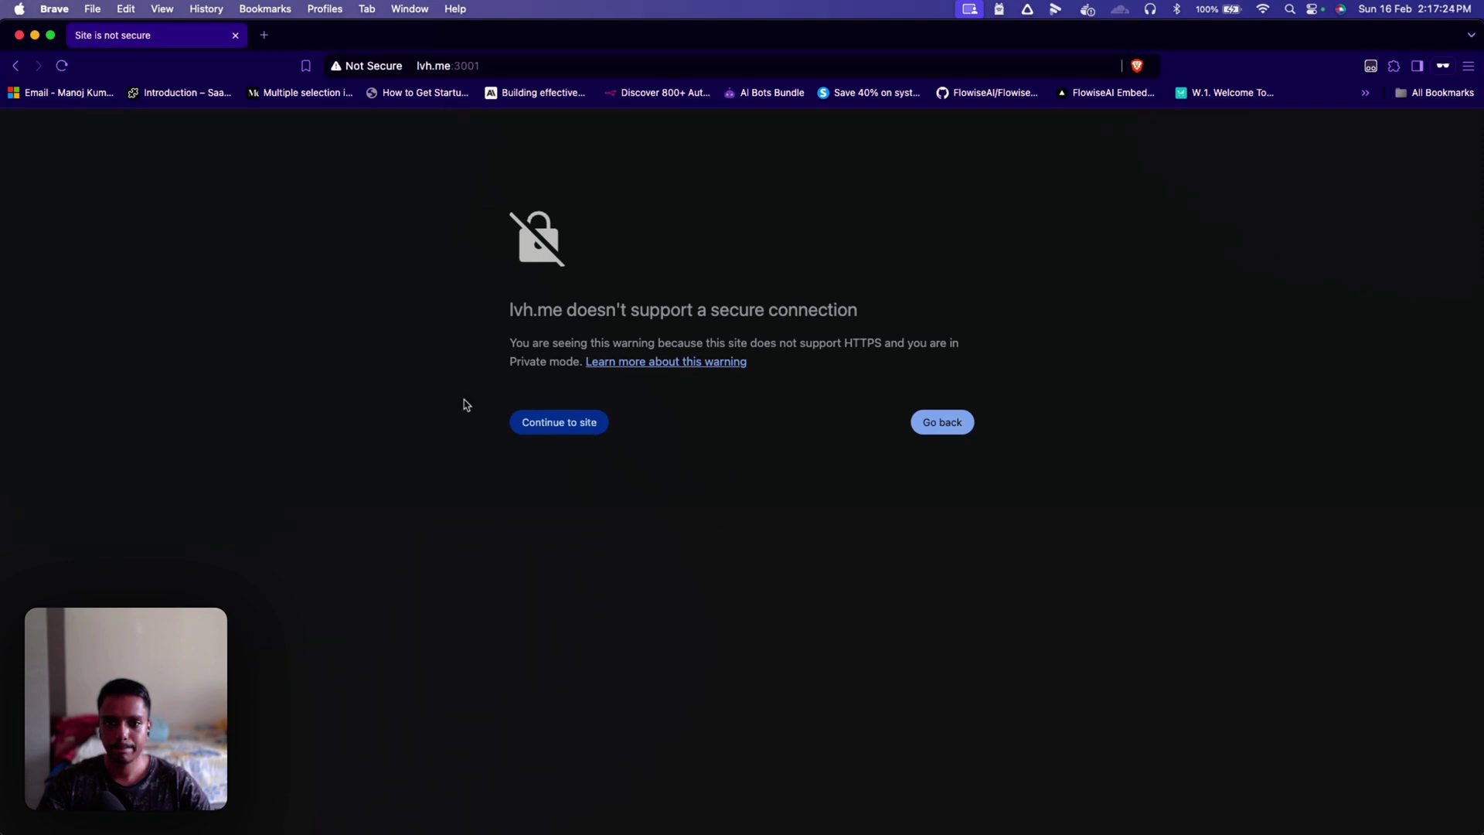
{"action": "left_click", "coordinate": [561, 424]}
{"action": "left_click", "coordinate": [422, 67]}
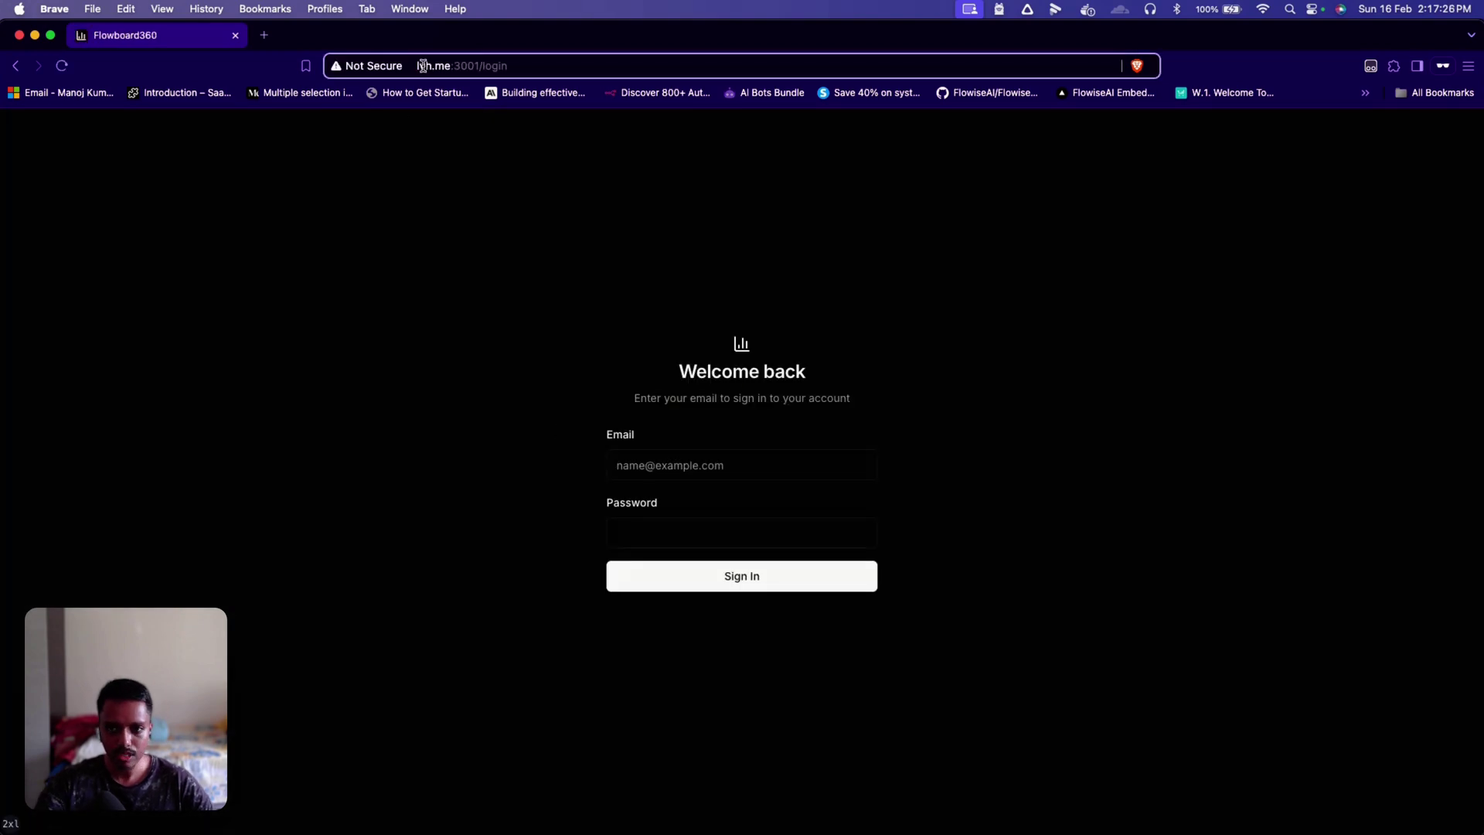
{"action": "left_click", "coordinate": [422, 66]}
Step: Prefix the client's subdomain to lvh.me:3001/login and load that address
{"action": "key", "text": "ctrl+Up"}
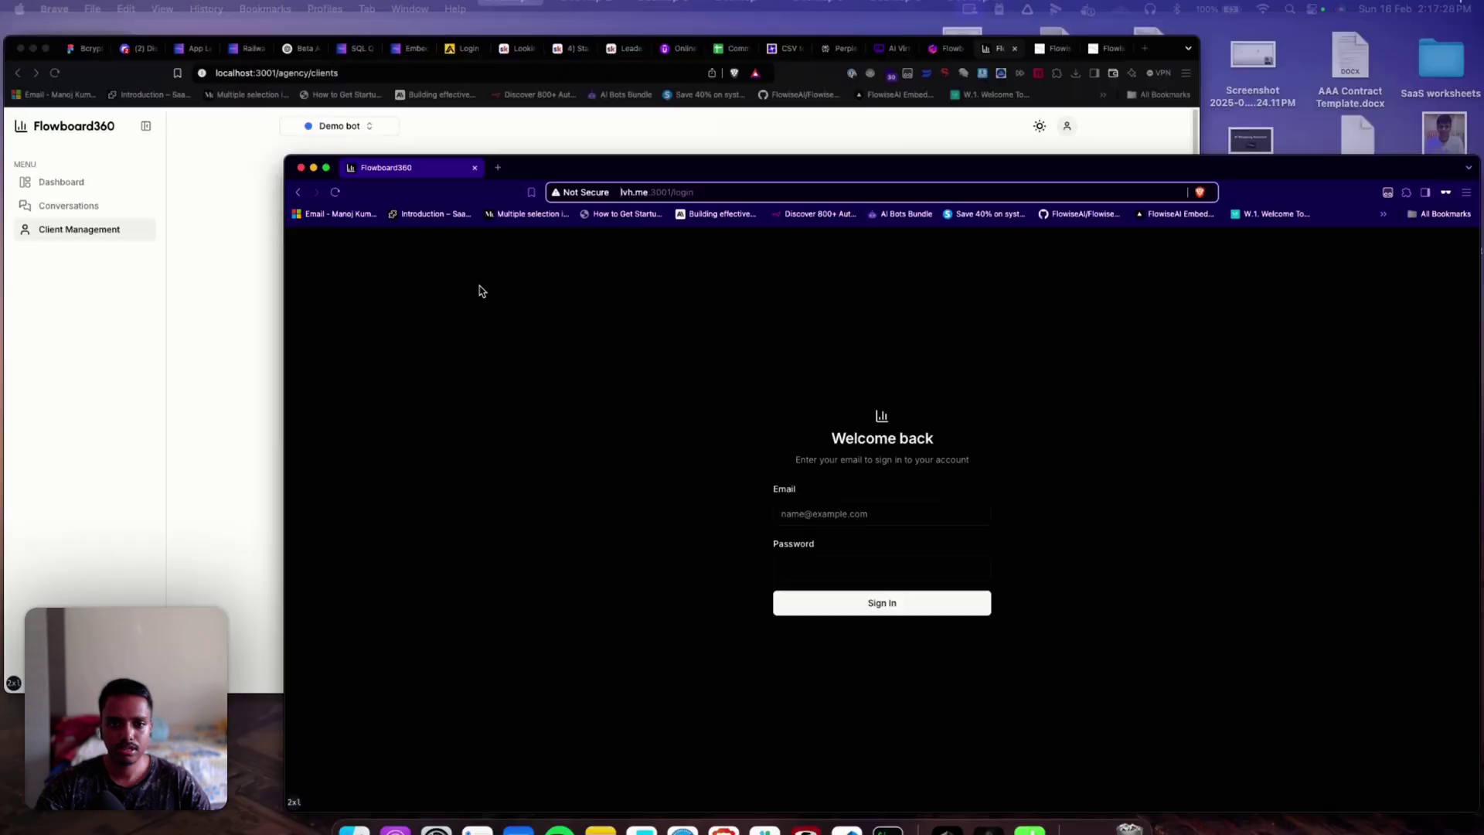
{"action": "left_click", "coordinate": [501, 329]}
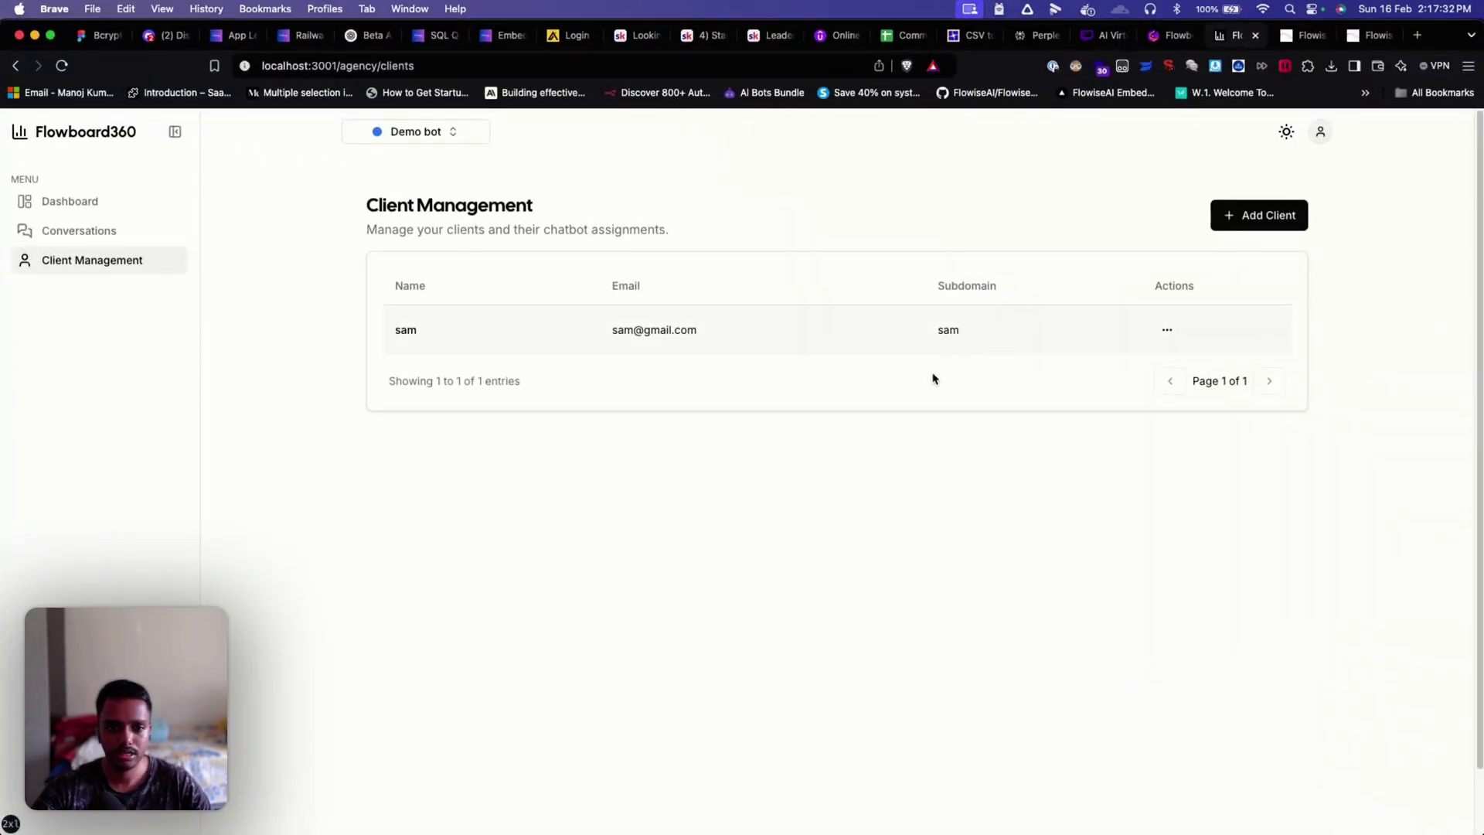
{"action": "key", "text": "ctrl+Up"}
{"action": "left_click", "coordinate": [669, 382]}
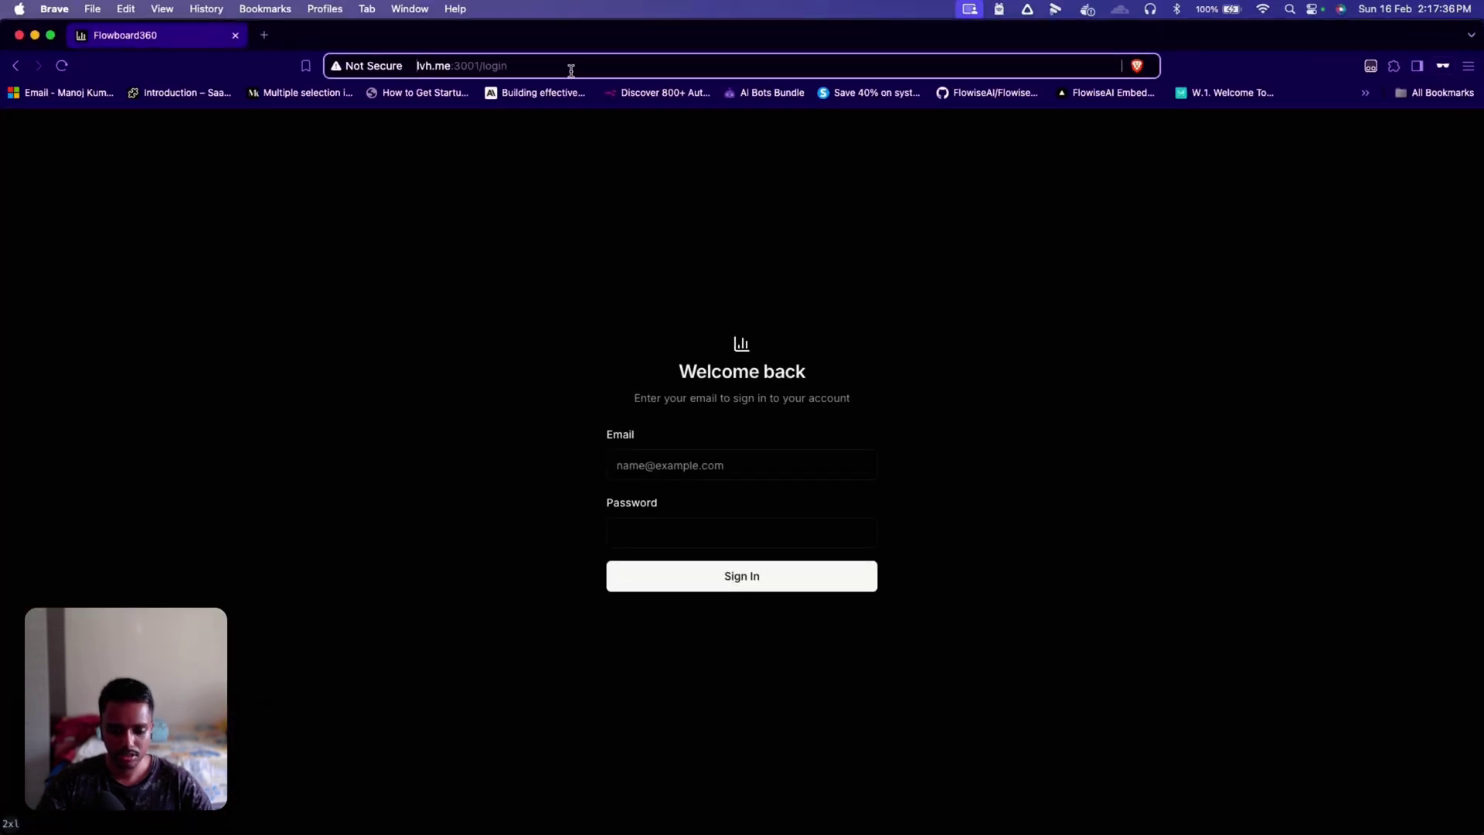
{"action": "type", "text": "sam."}
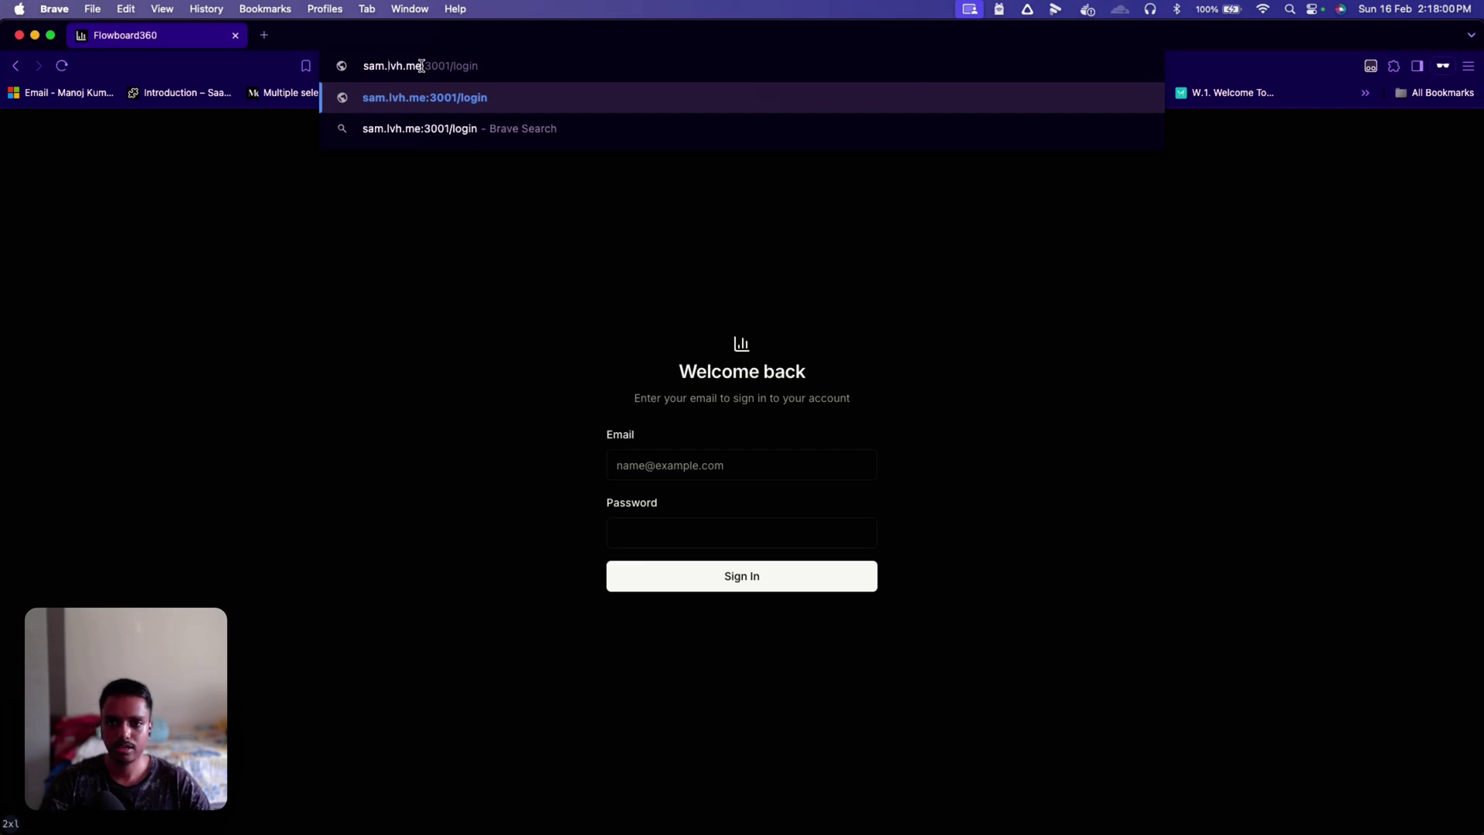
{"action": "left_click", "coordinate": [512, 66]}
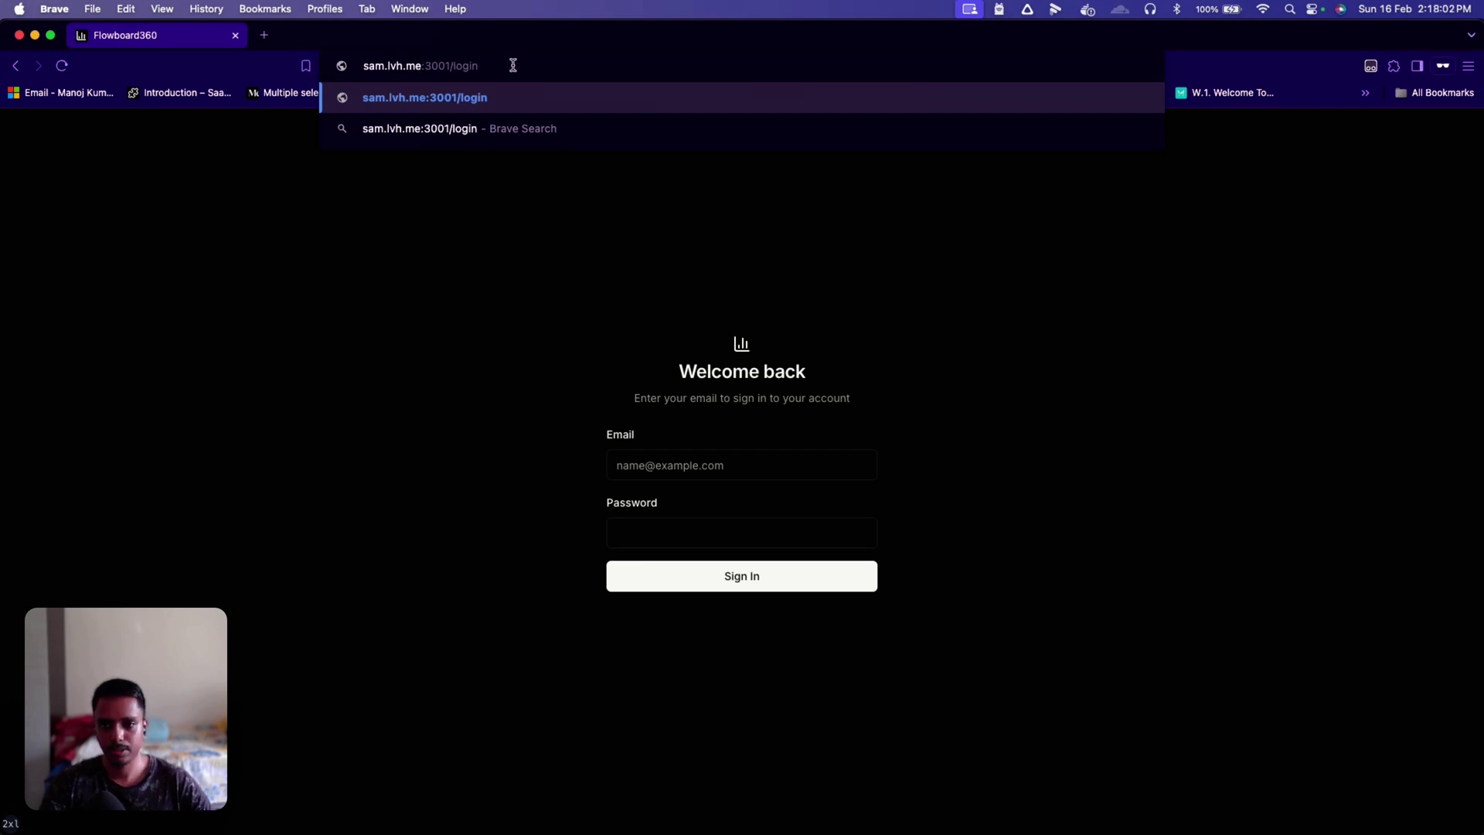
{"action": "key", "text": "Return"}
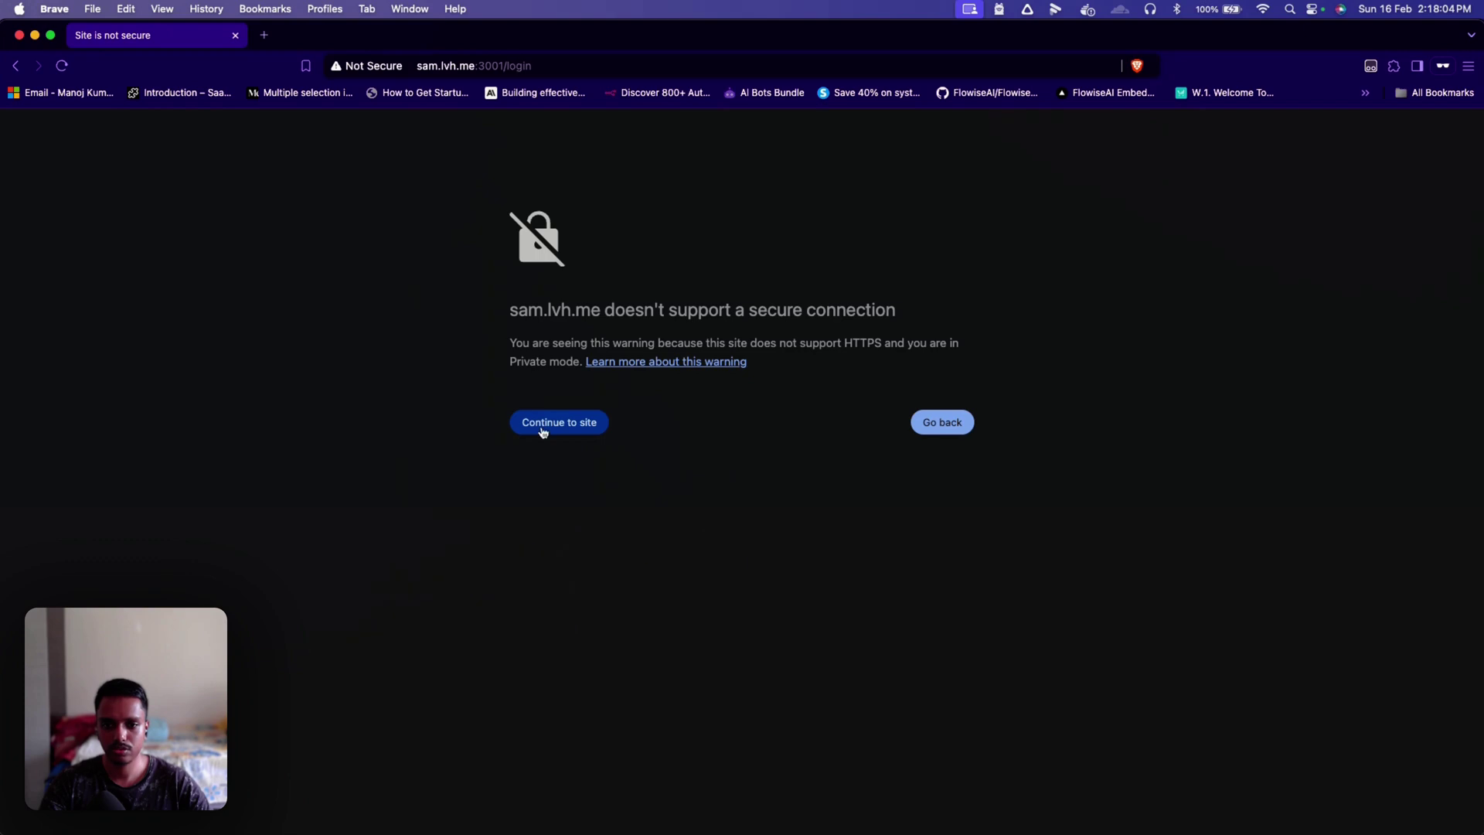
Step: Proceed past the insecure-connection warning to the client's personalized login page
{"action": "left_click", "coordinate": [543, 430]}
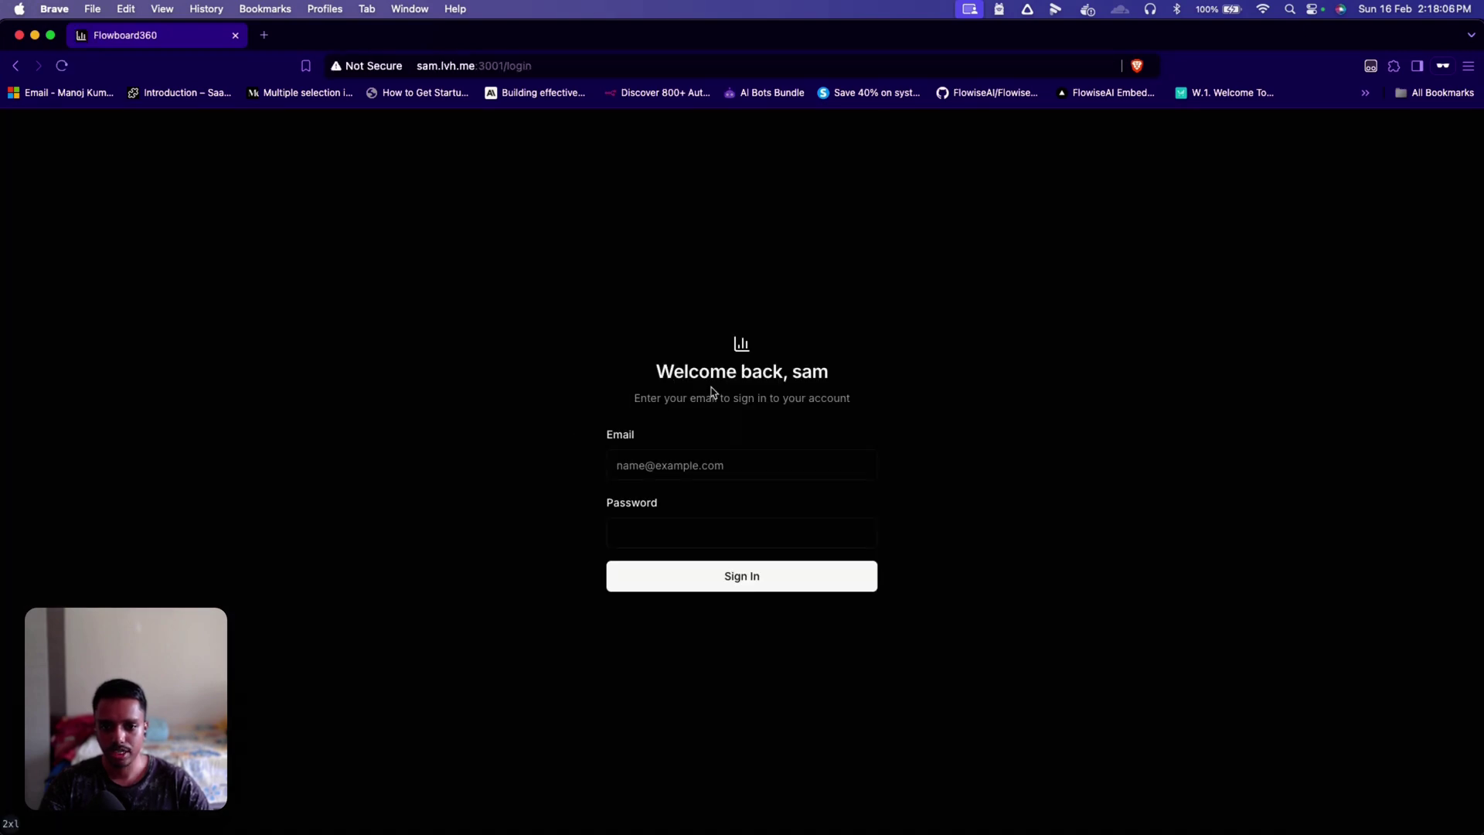
{"action": "left_click_drag", "start_coordinate": [656, 376], "coordinate": [880, 382]}
{"action": "left_click", "coordinate": [883, 382]}
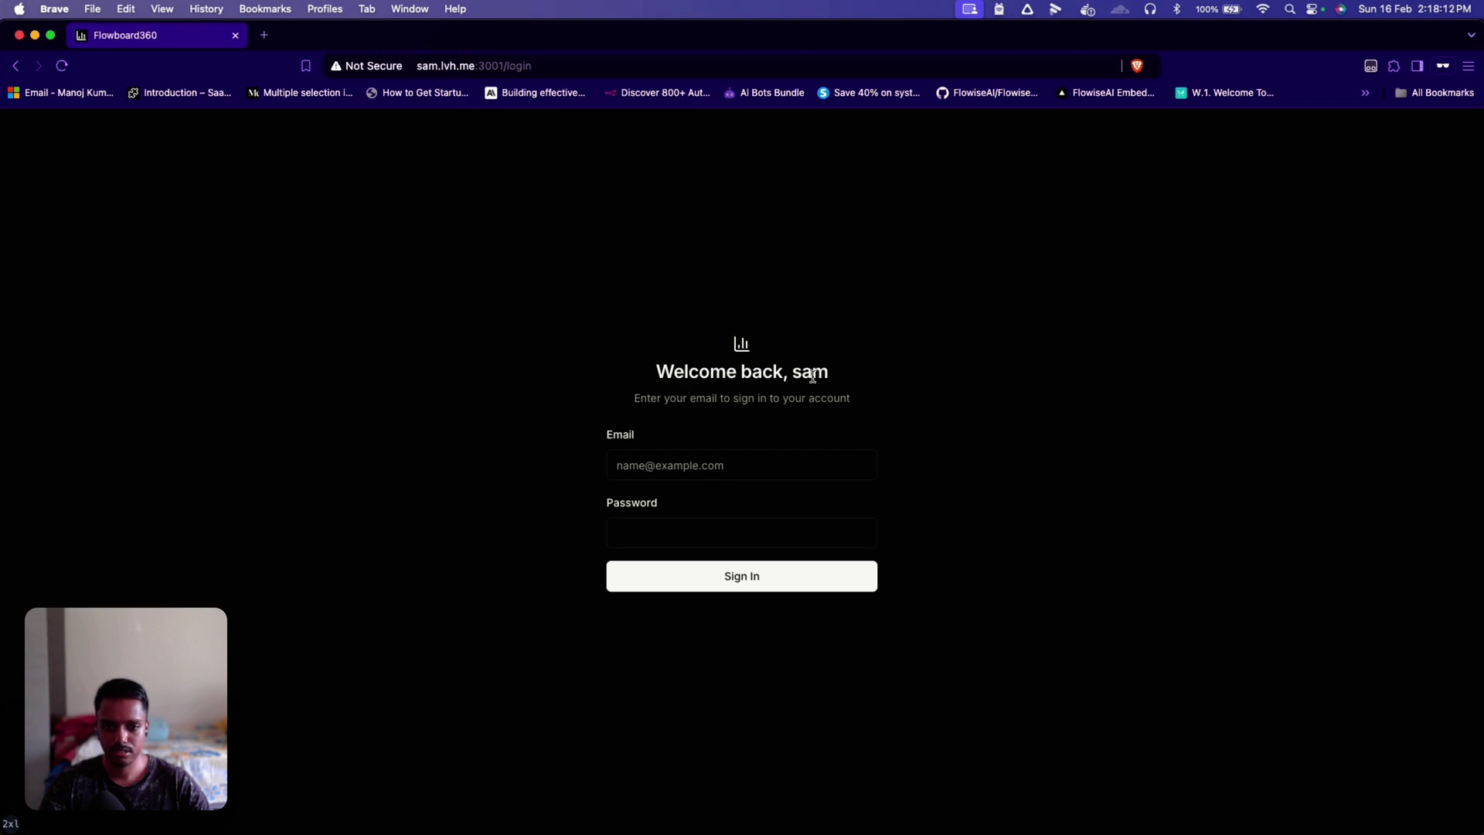
{"action": "left_click_drag", "start_coordinate": [797, 374], "coordinate": [829, 374]}
Step: Sign in with the client's email address and password
{"action": "left_click", "coordinate": [705, 457]}
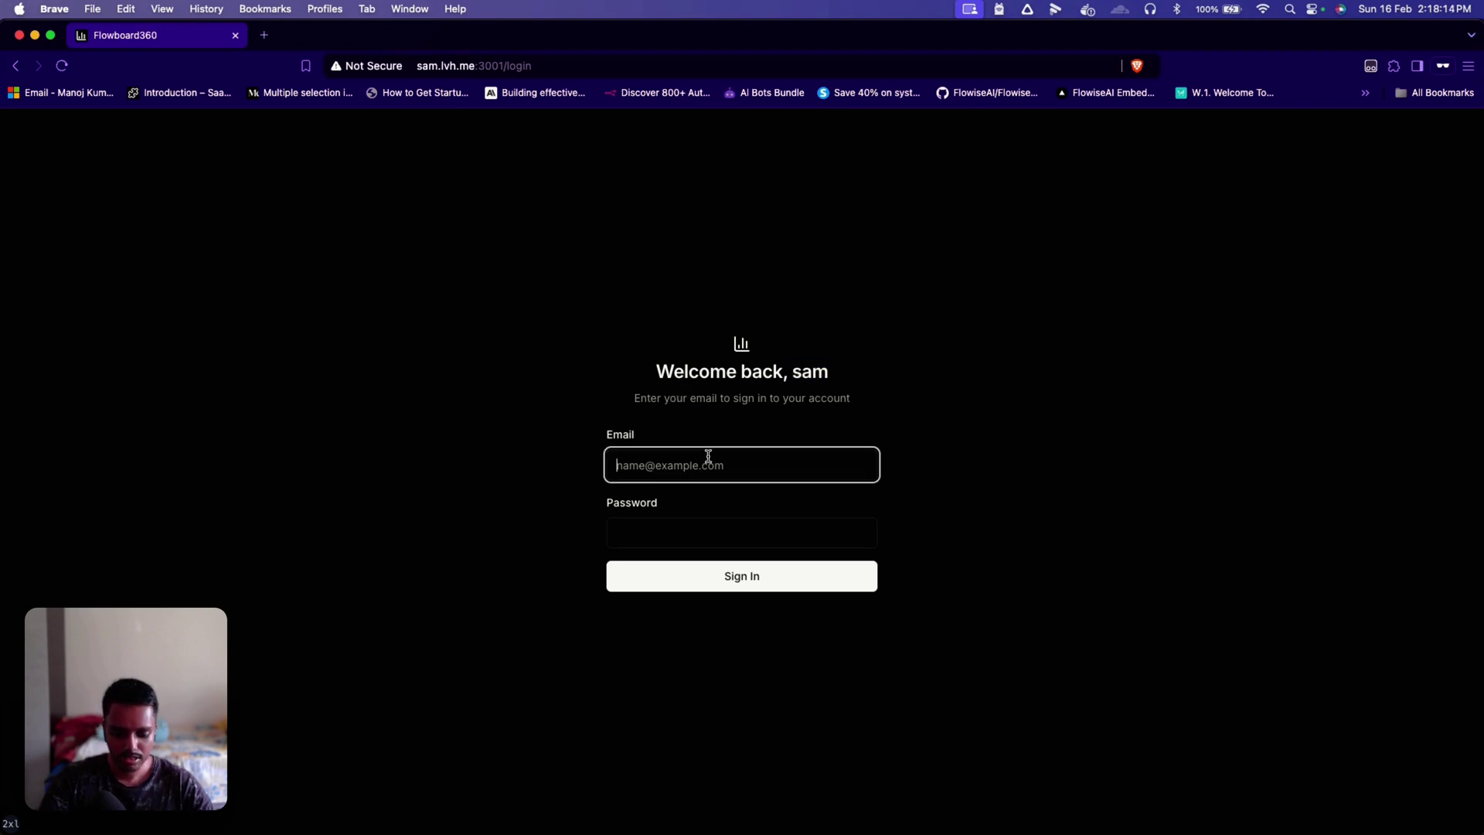
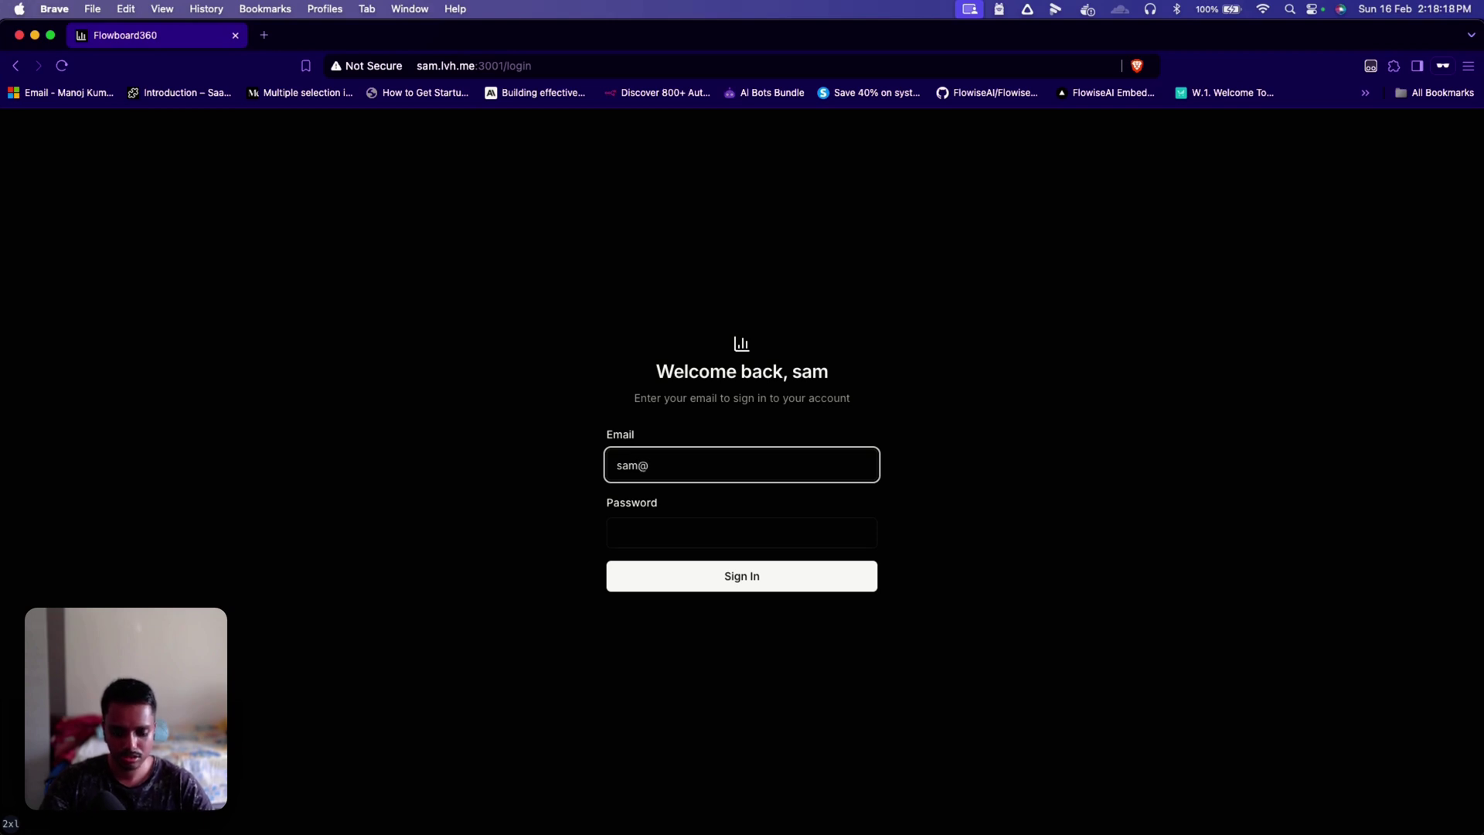
{"action": "key", "text": "Tab"}
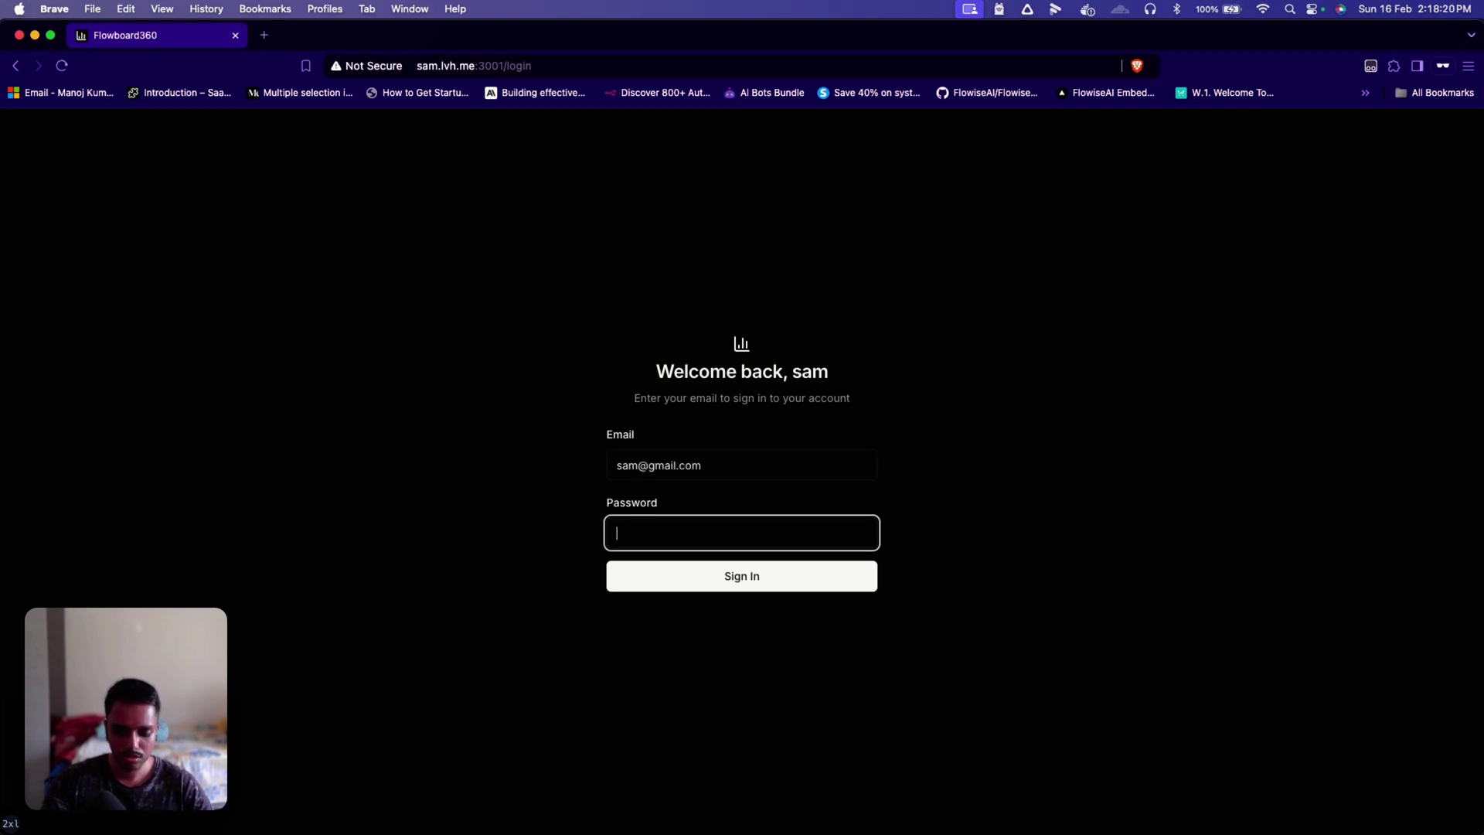
{"action": "type", "text": "password"}
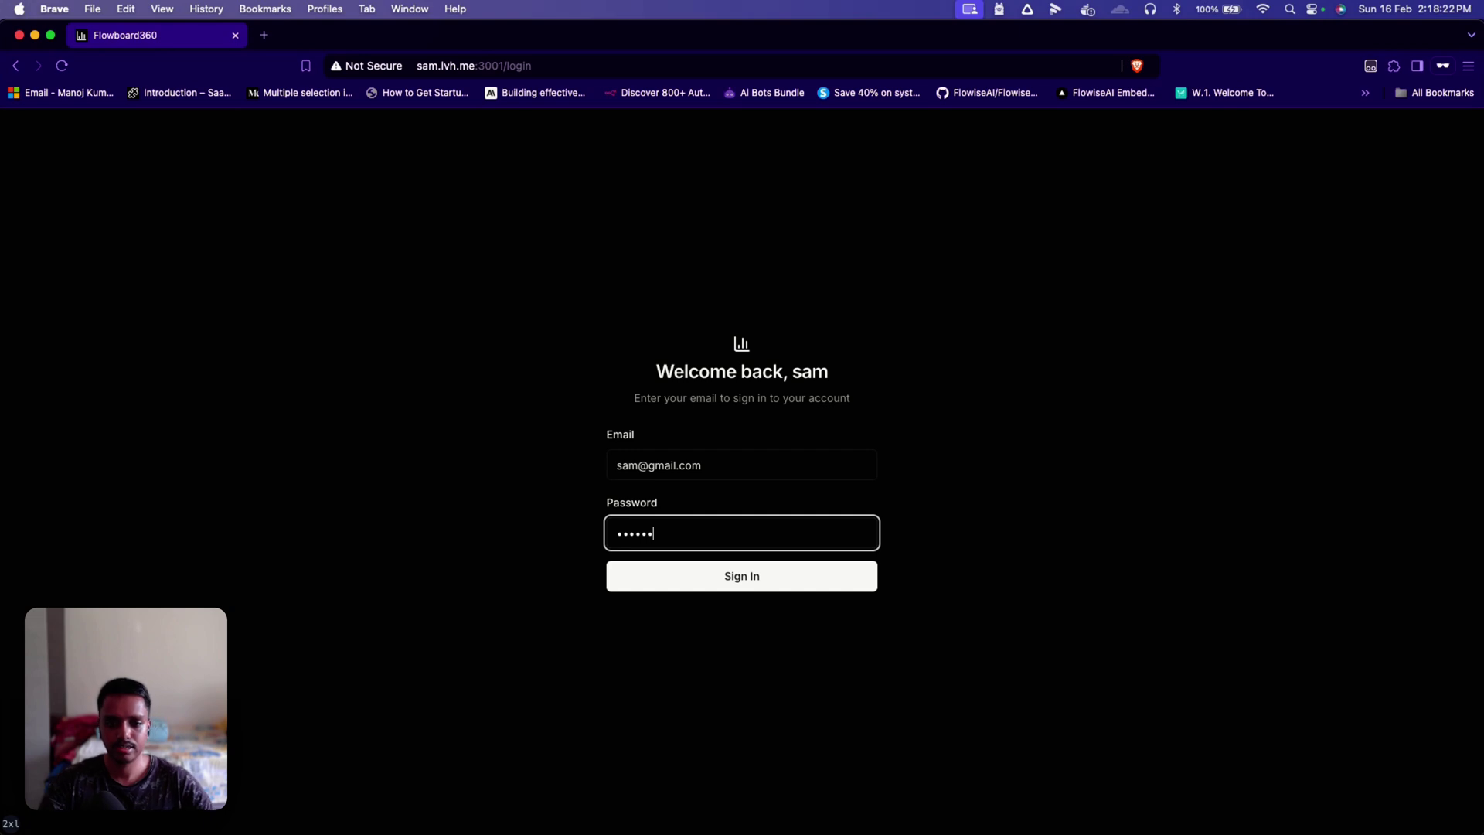
{"action": "left_click", "coordinate": [713, 587]}
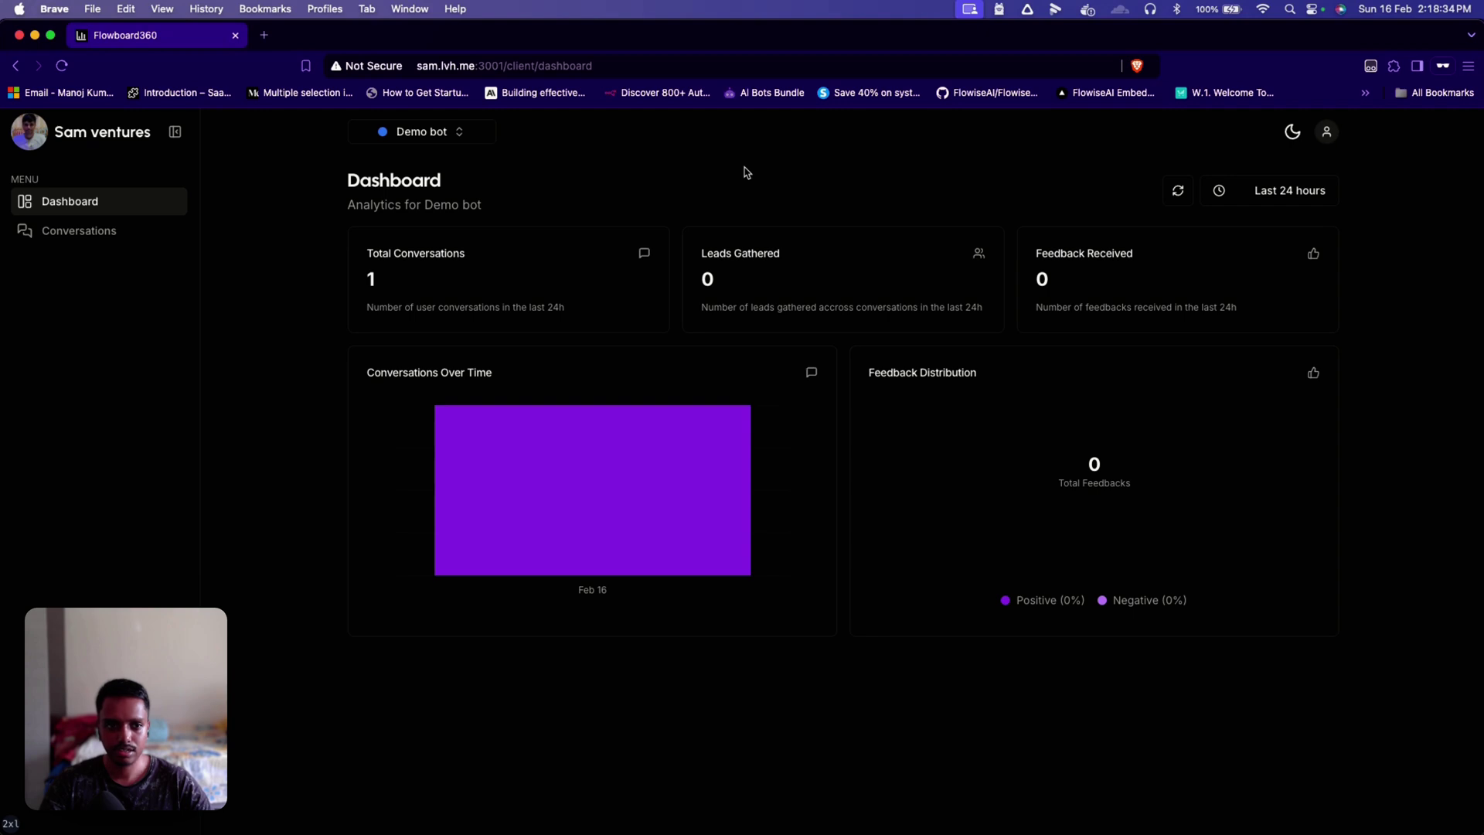
Step: Switch the client dashboard to the Light theme
{"action": "left_click", "coordinate": [1293, 132]}
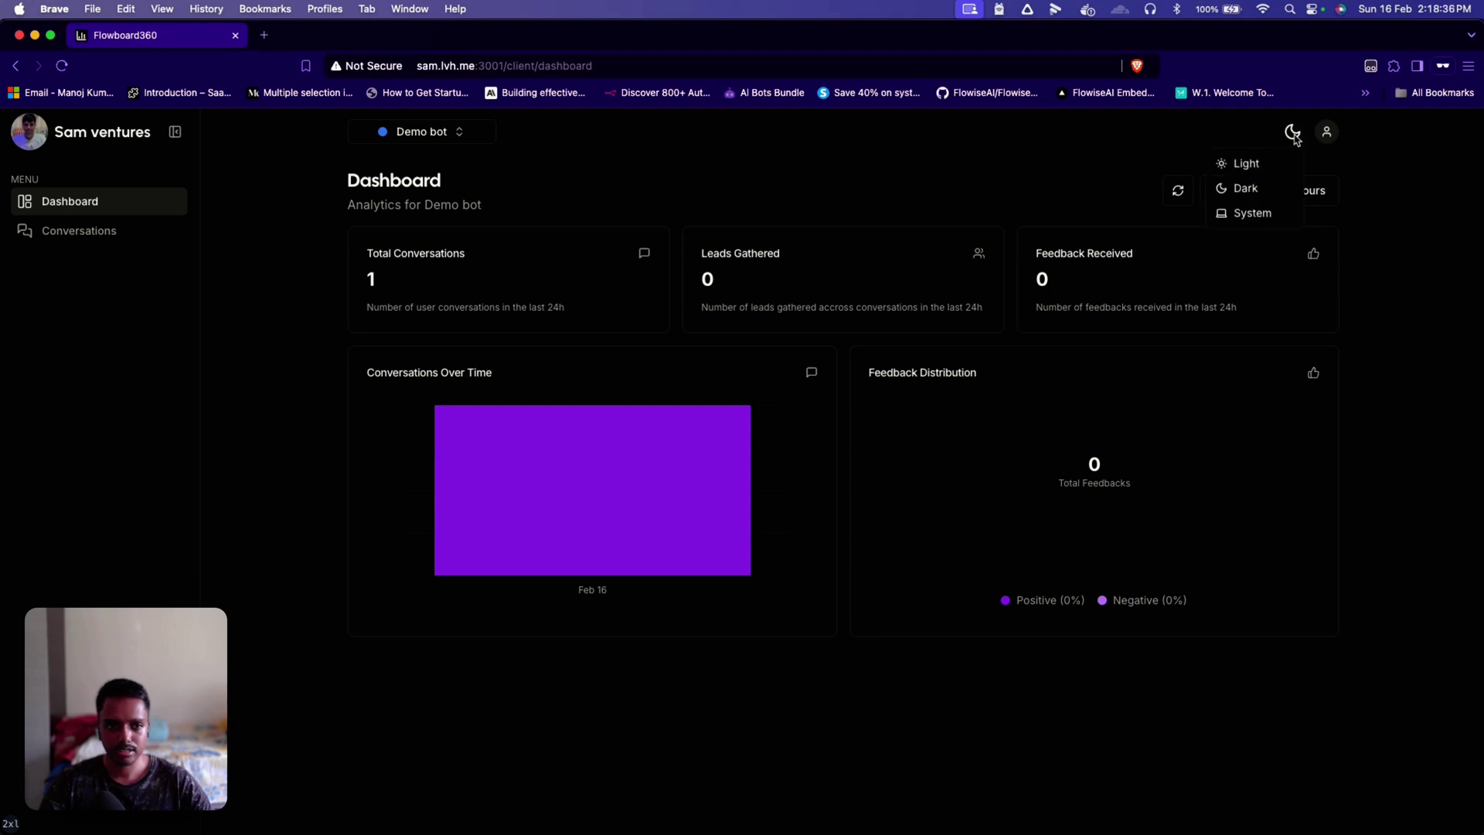
{"action": "left_click", "coordinate": [1253, 165]}
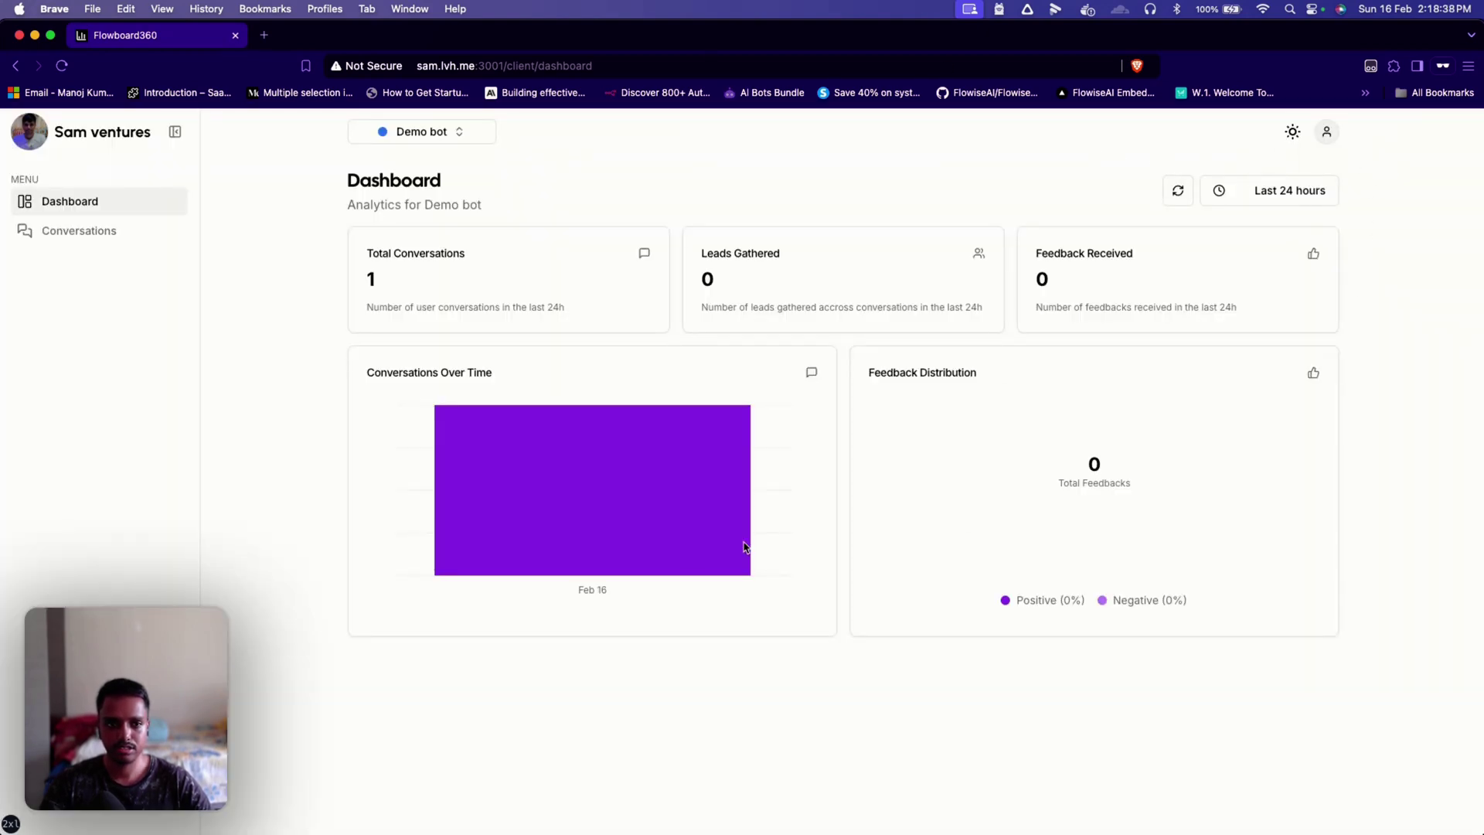
{"action": "left_click", "coordinate": [1292, 135]}
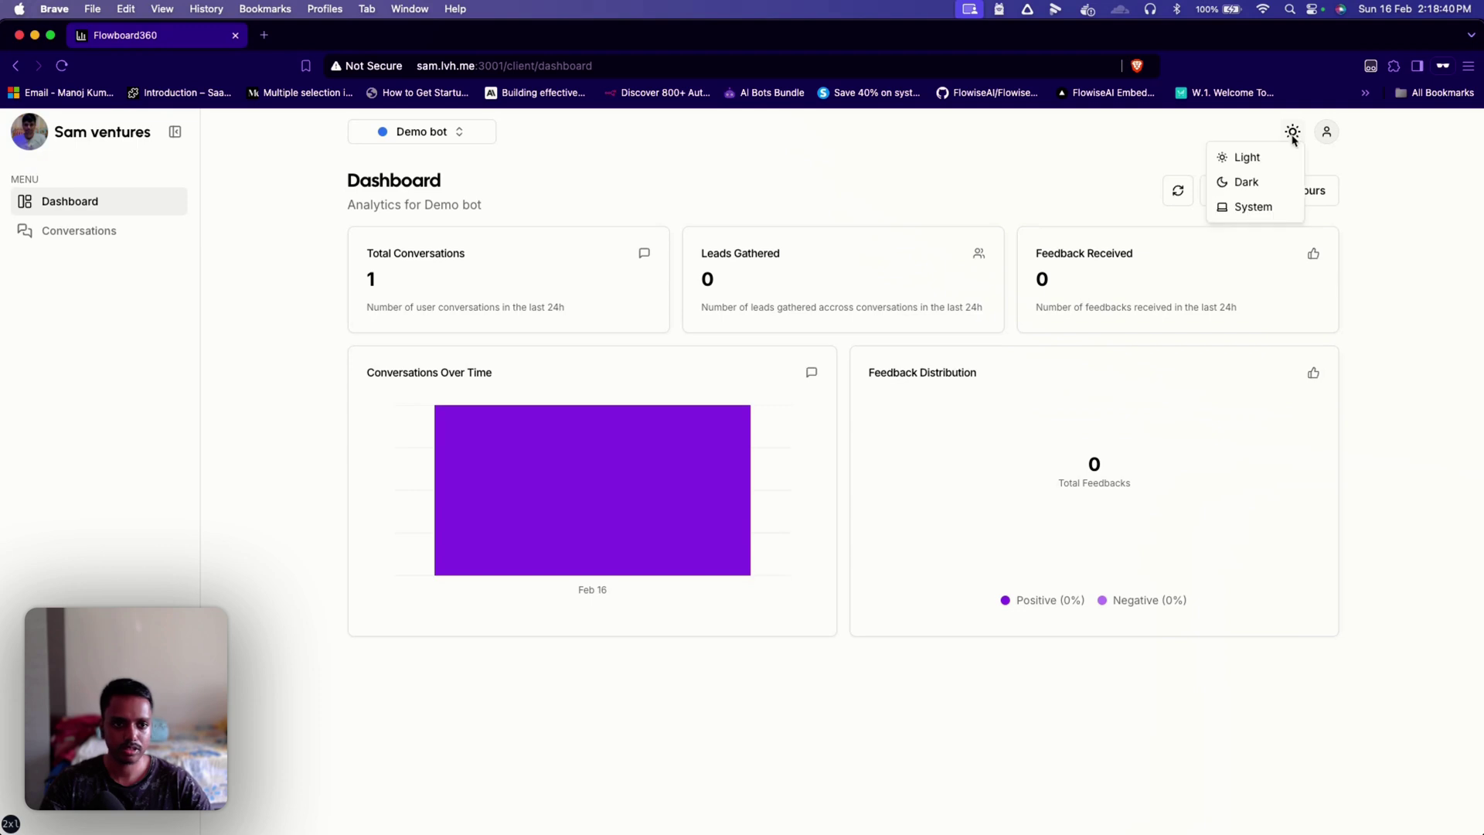
{"action": "left_click", "coordinate": [1292, 135]}
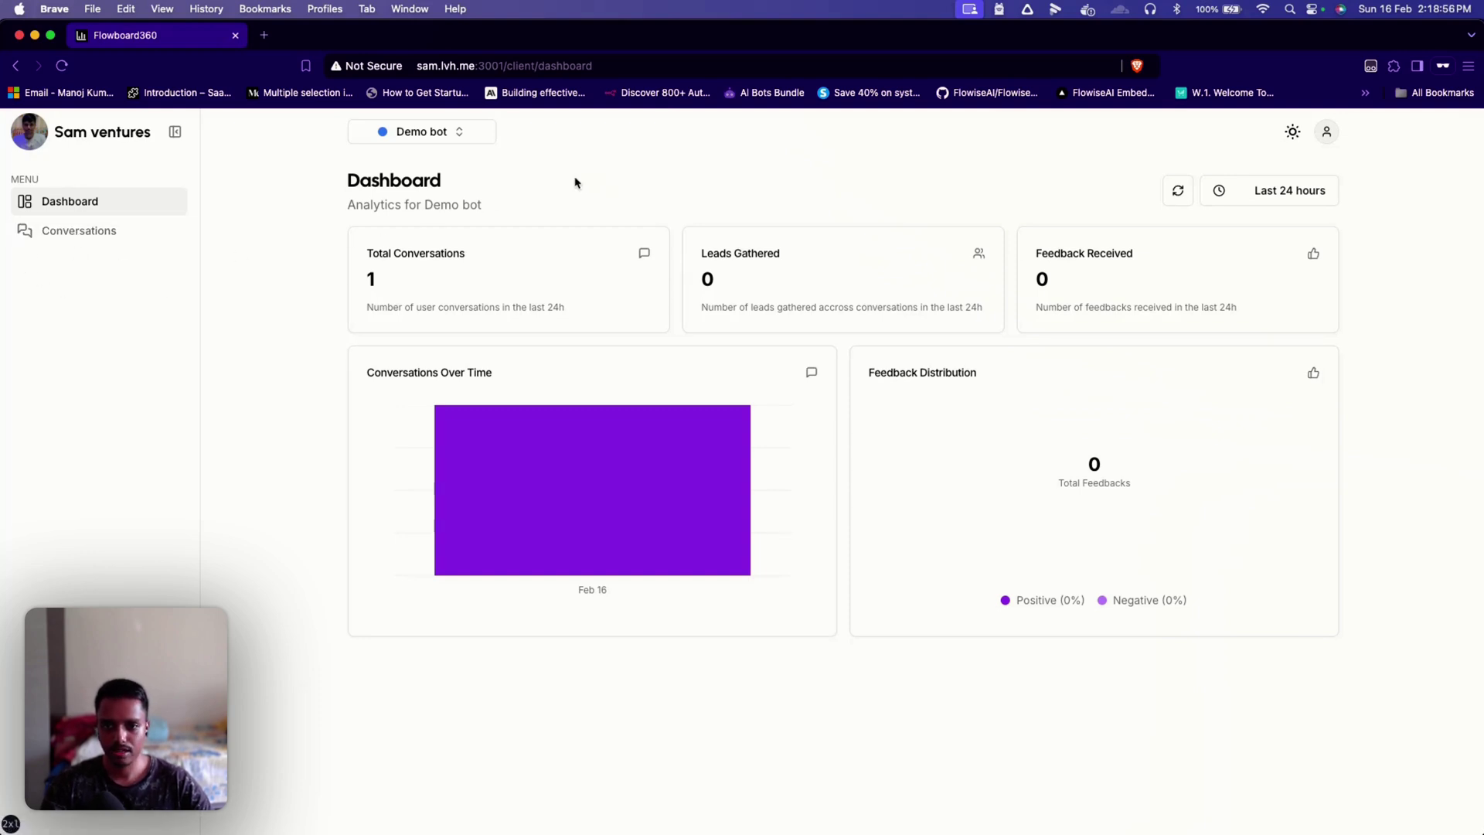
Step: Check the client's bot list and review Demo bot's counts: 1 conversation, 0 leads, 0 feedback
{"action": "left_click", "coordinate": [463, 134]}
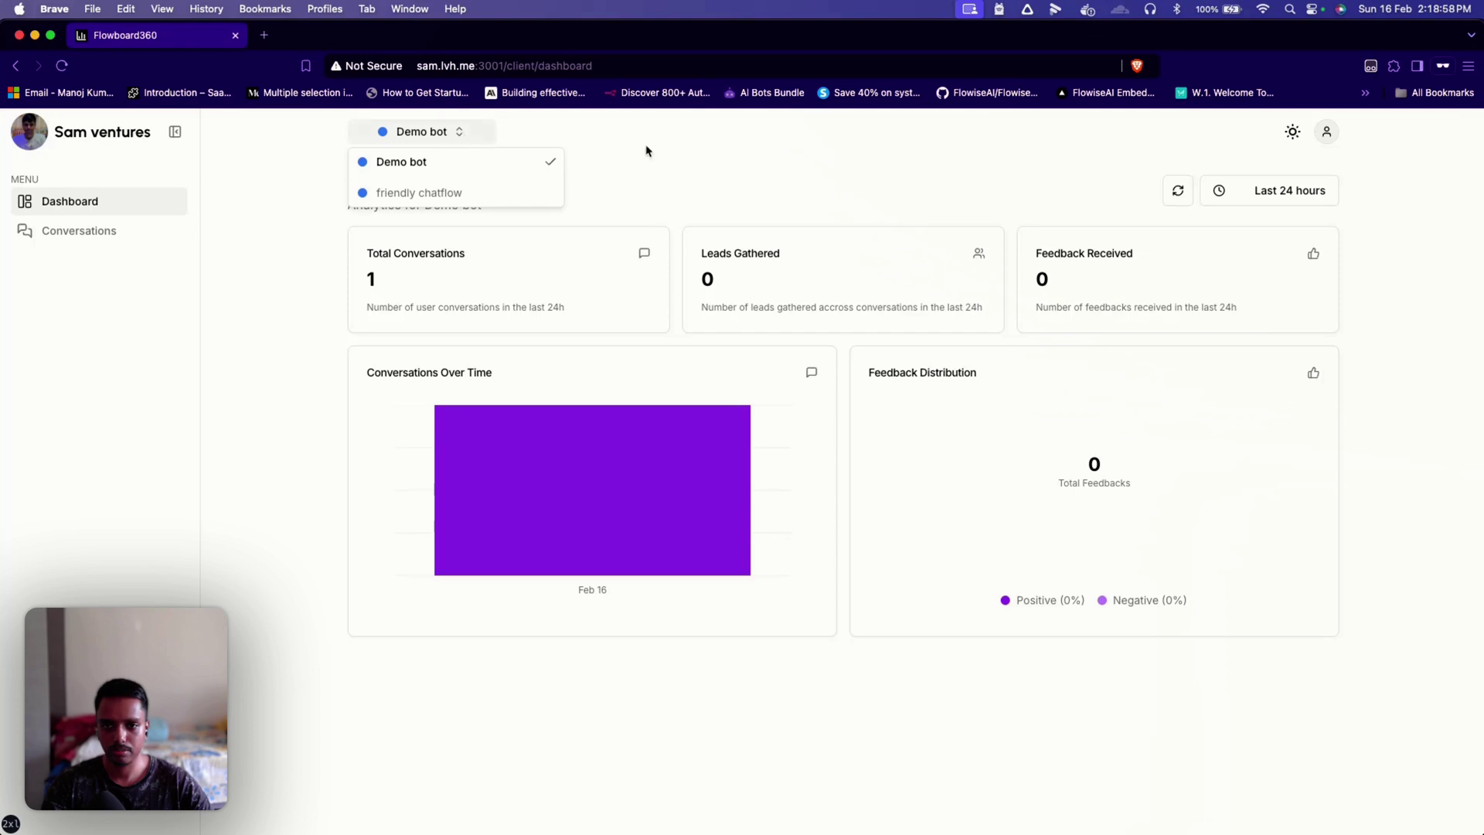
{"action": "left_click", "coordinate": [651, 150]}
{"action": "left_click", "coordinate": [468, 136]}
{"action": "left_click", "coordinate": [657, 192]}
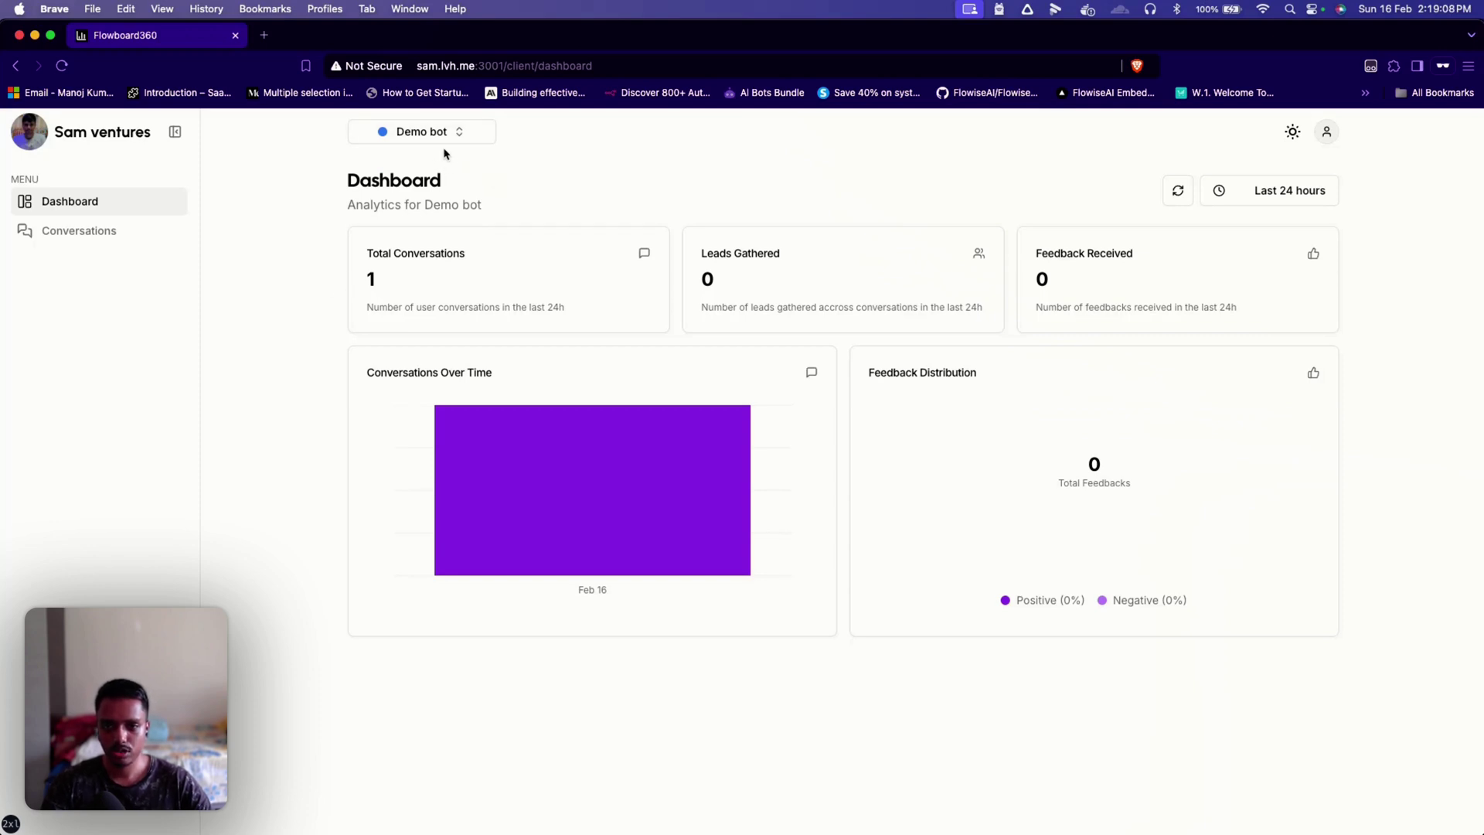
{"action": "double_click", "coordinate": [371, 278]}
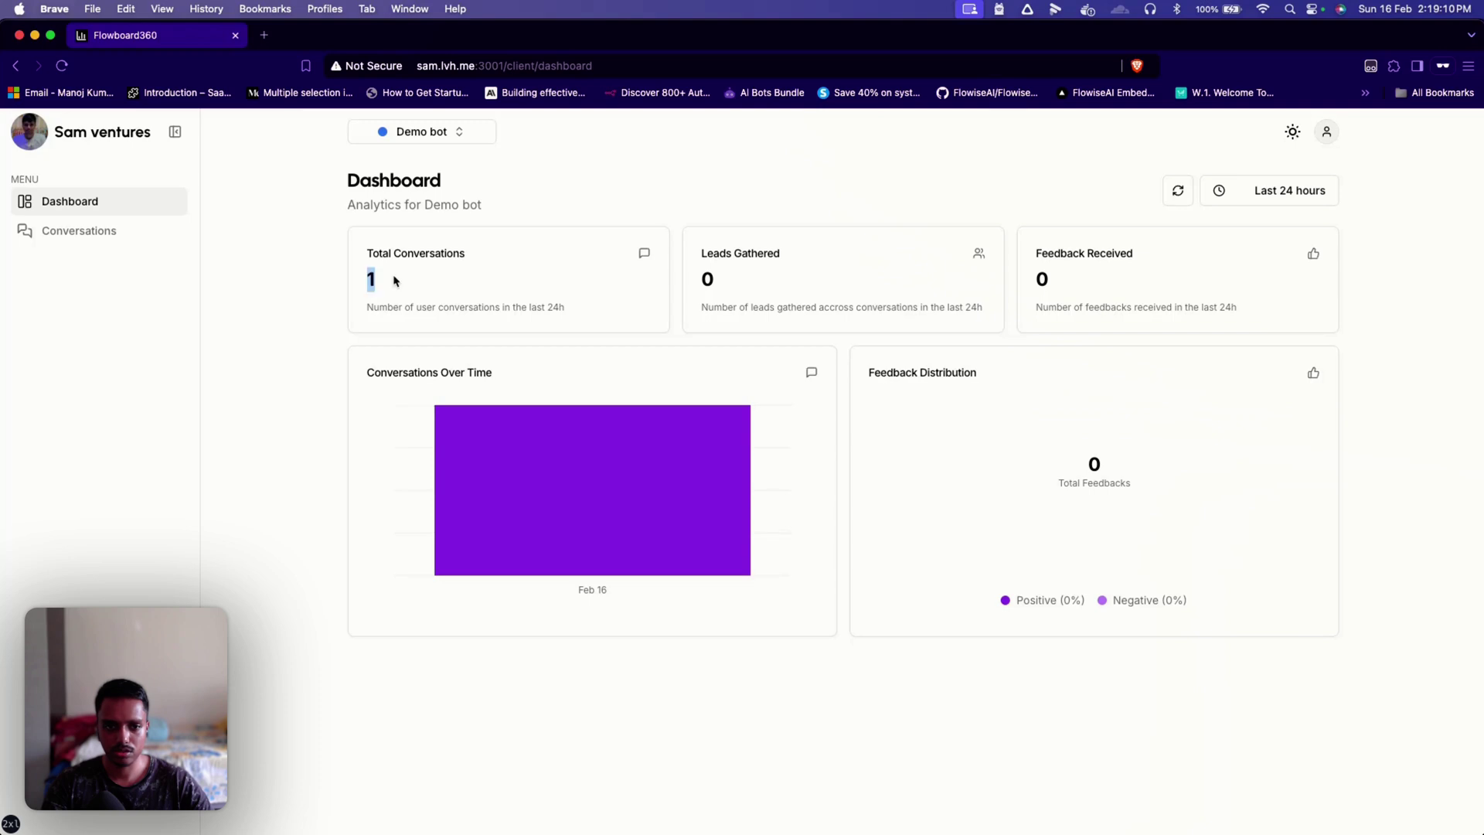
{"action": "double_click", "coordinate": [707, 279]}
{"action": "double_click", "coordinate": [1042, 280]}
{"action": "left_click", "coordinate": [666, 364]}
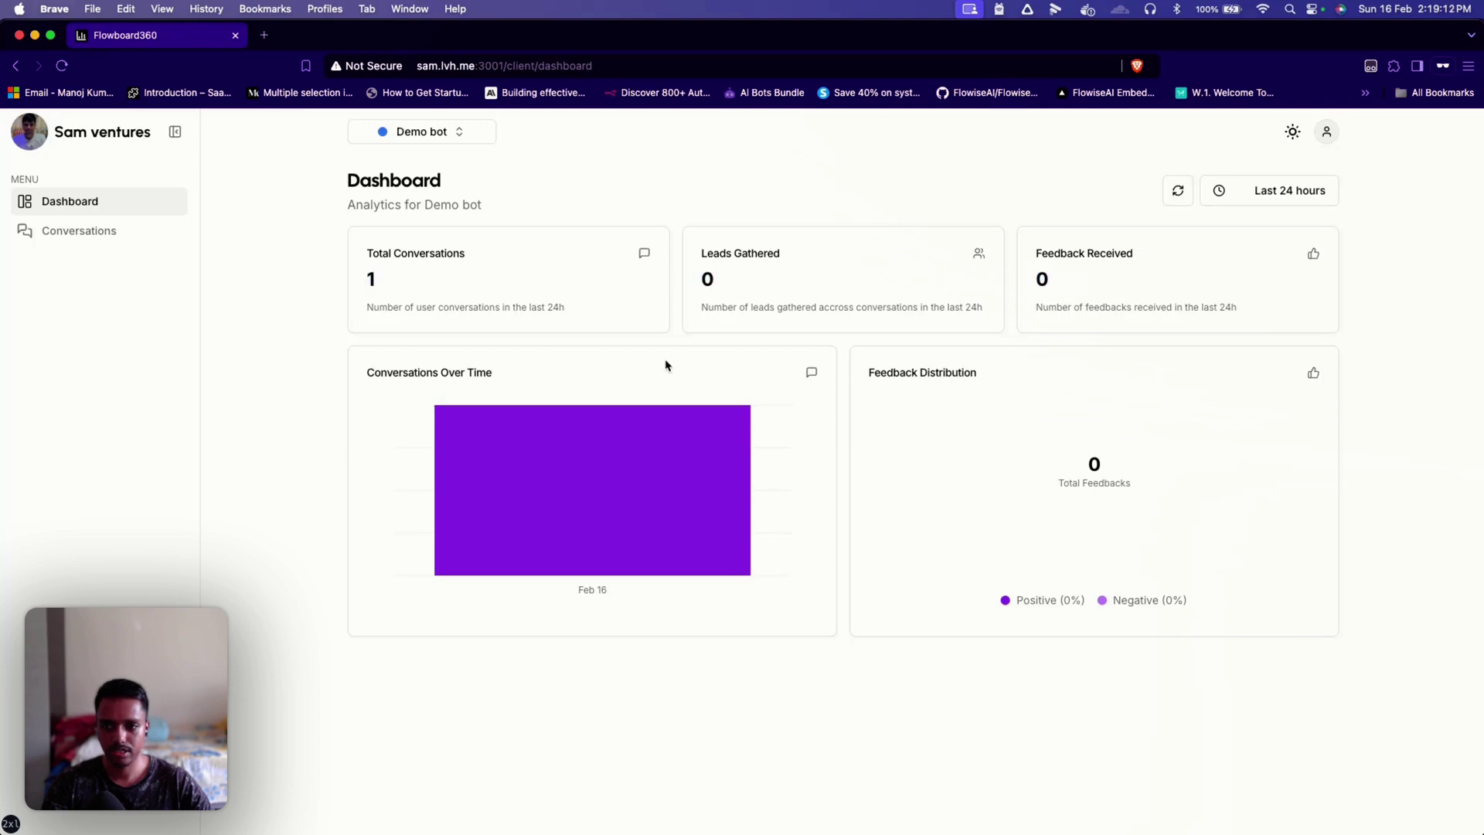
{"action": "left_click", "coordinate": [111, 233]}
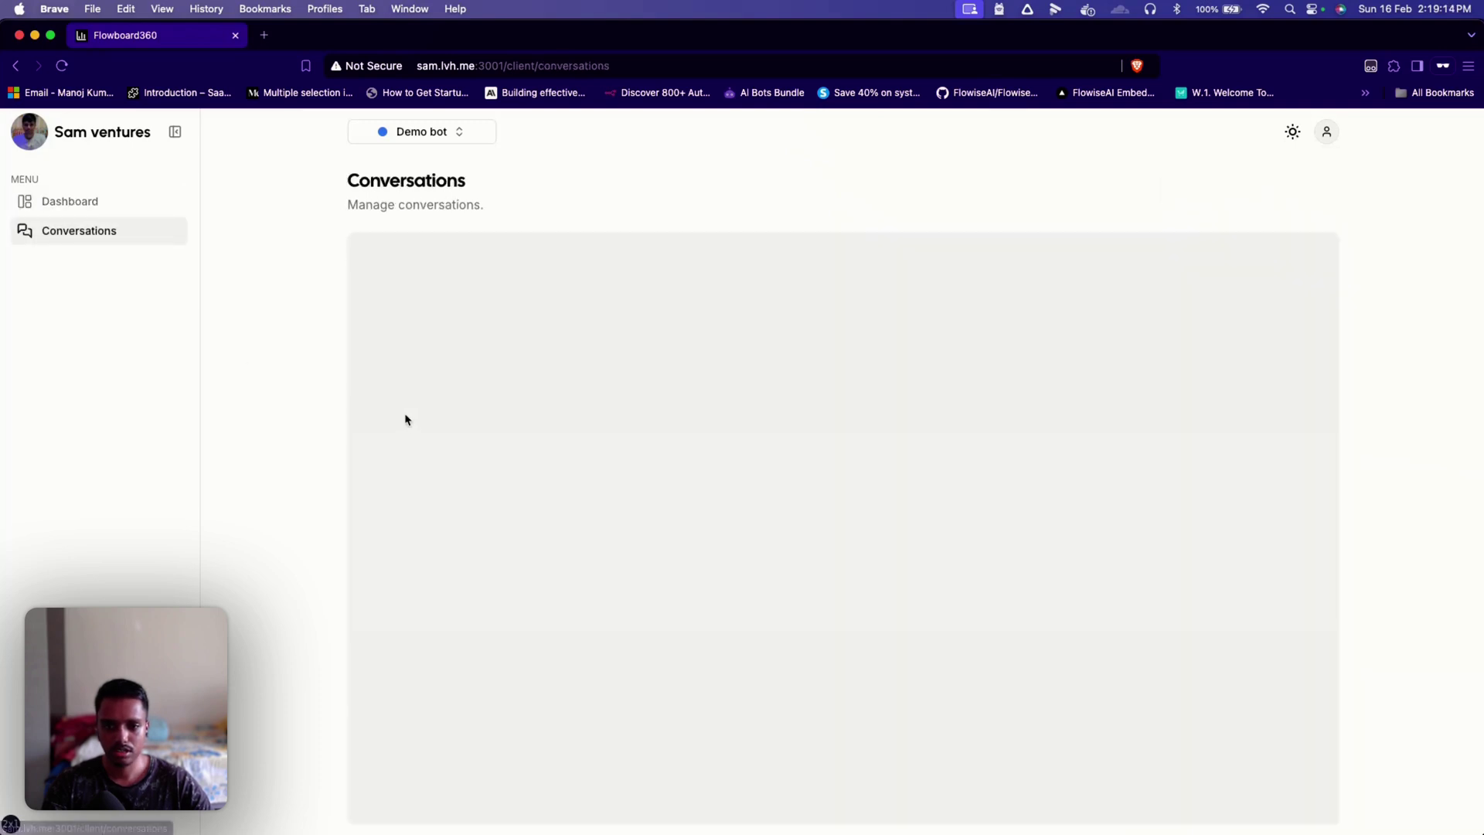
{"action": "scroll", "coordinate": [1120, 391], "scroll_direction": "down", "scroll_amount": 1}
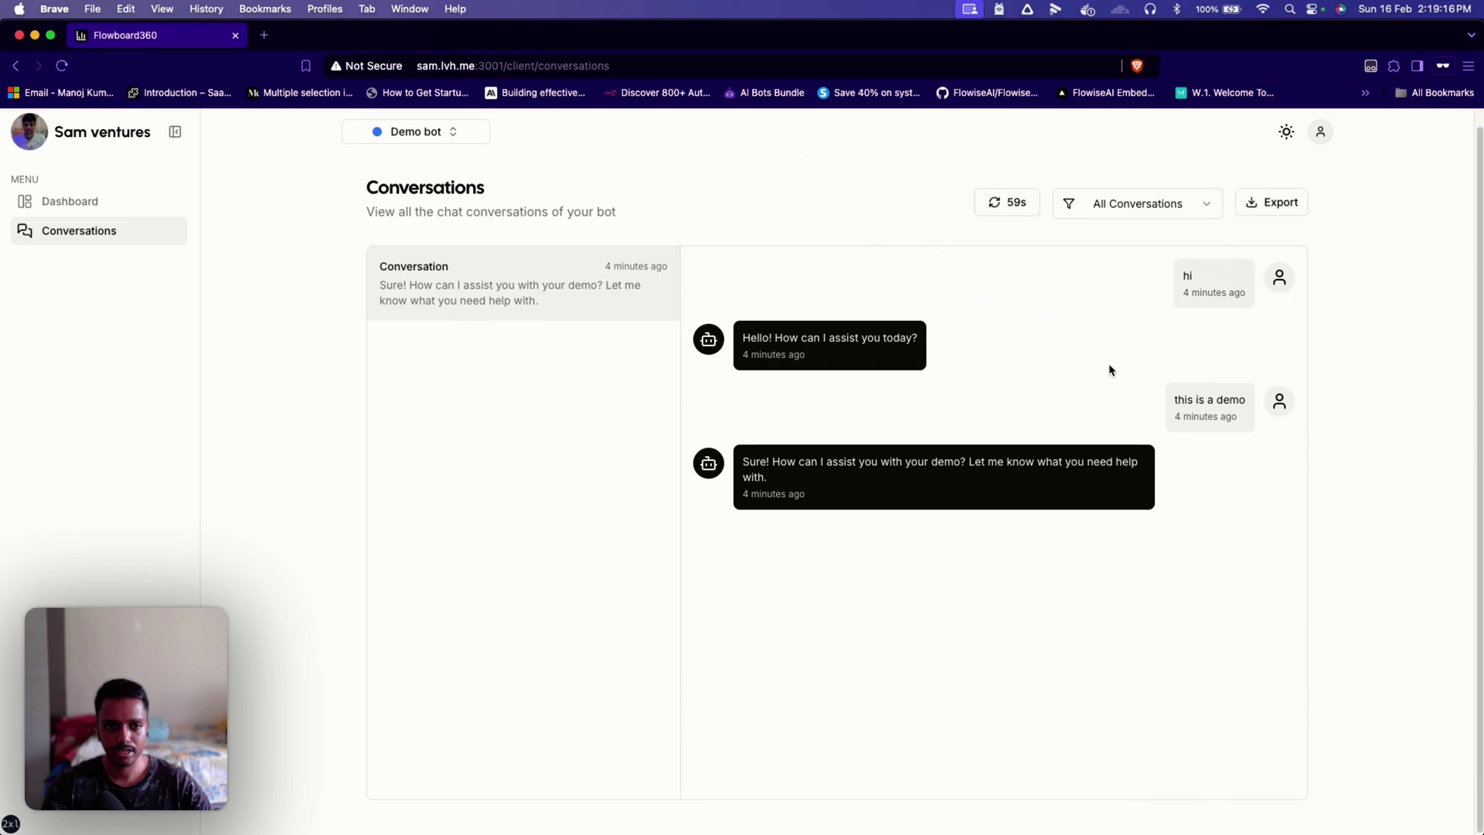
{"action": "left_click", "coordinate": [1268, 215]}
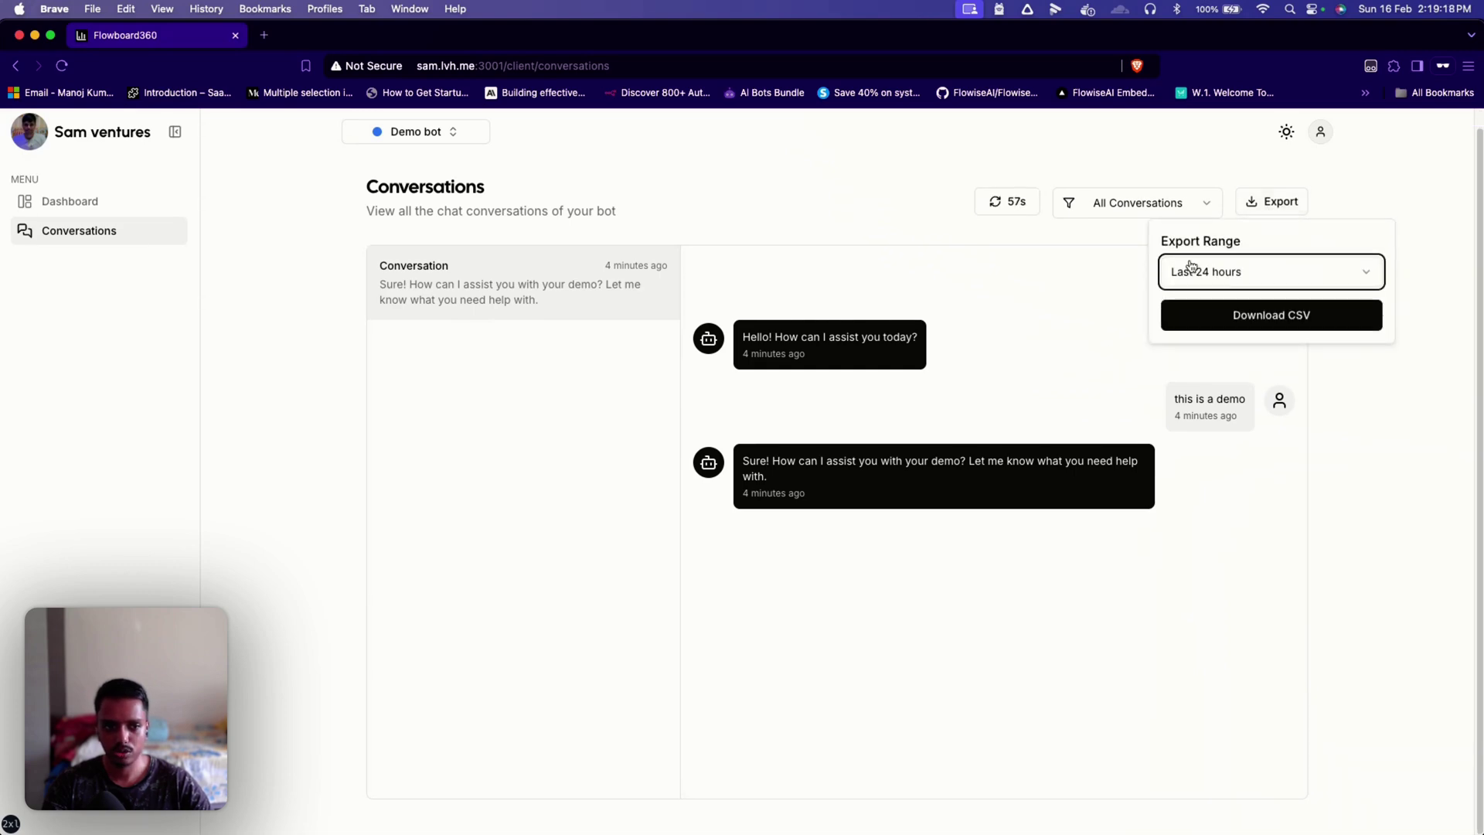
{"action": "left_click", "coordinate": [1332, 192]}
{"action": "scroll", "coordinate": [1298, 316], "scroll_direction": "up", "scroll_amount": 1}
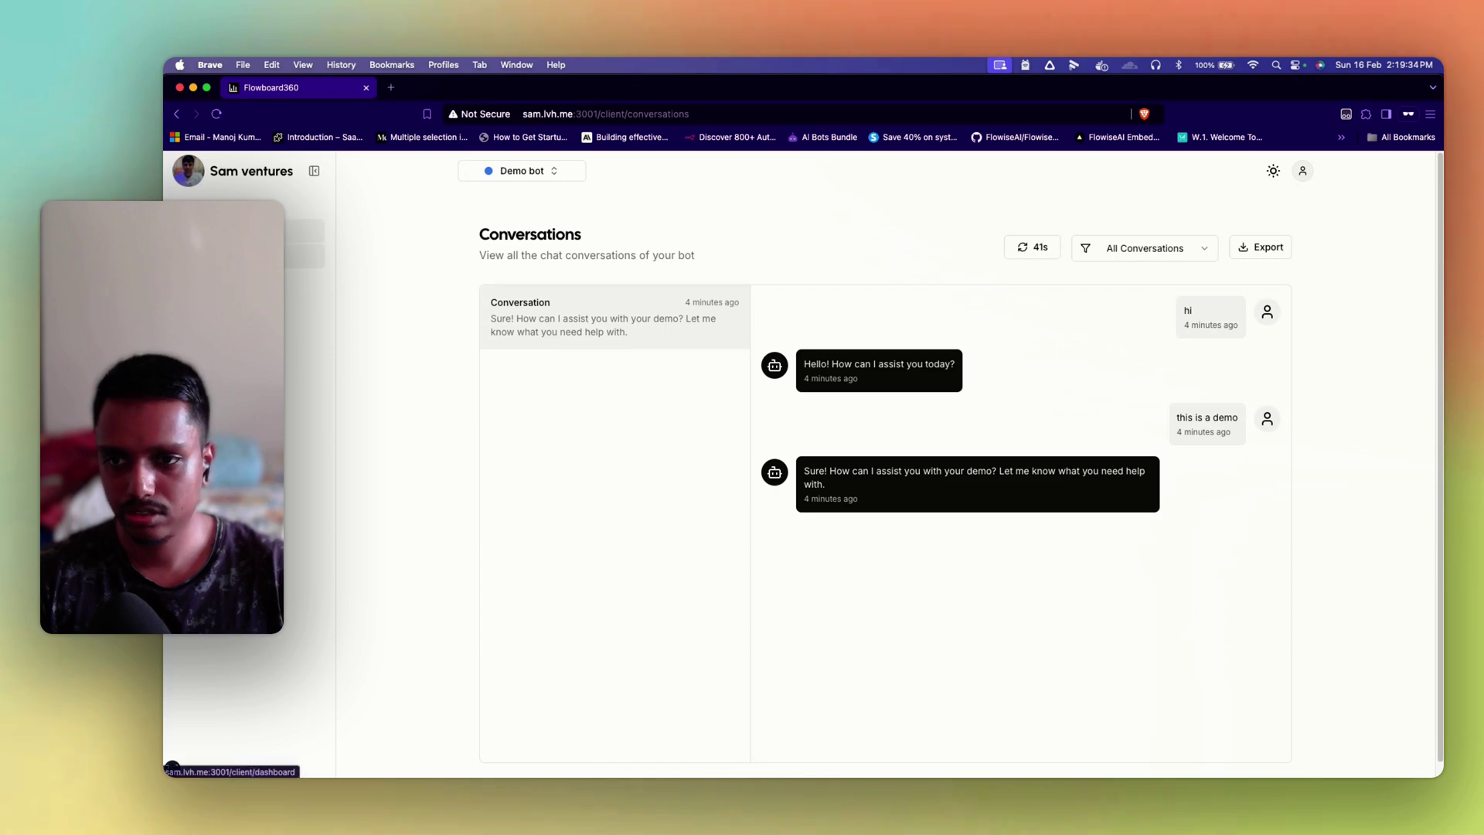
Step: Return to the client dashboard, then close the private window to reveal Client Management
{"action": "left_click", "coordinate": [232, 230]}
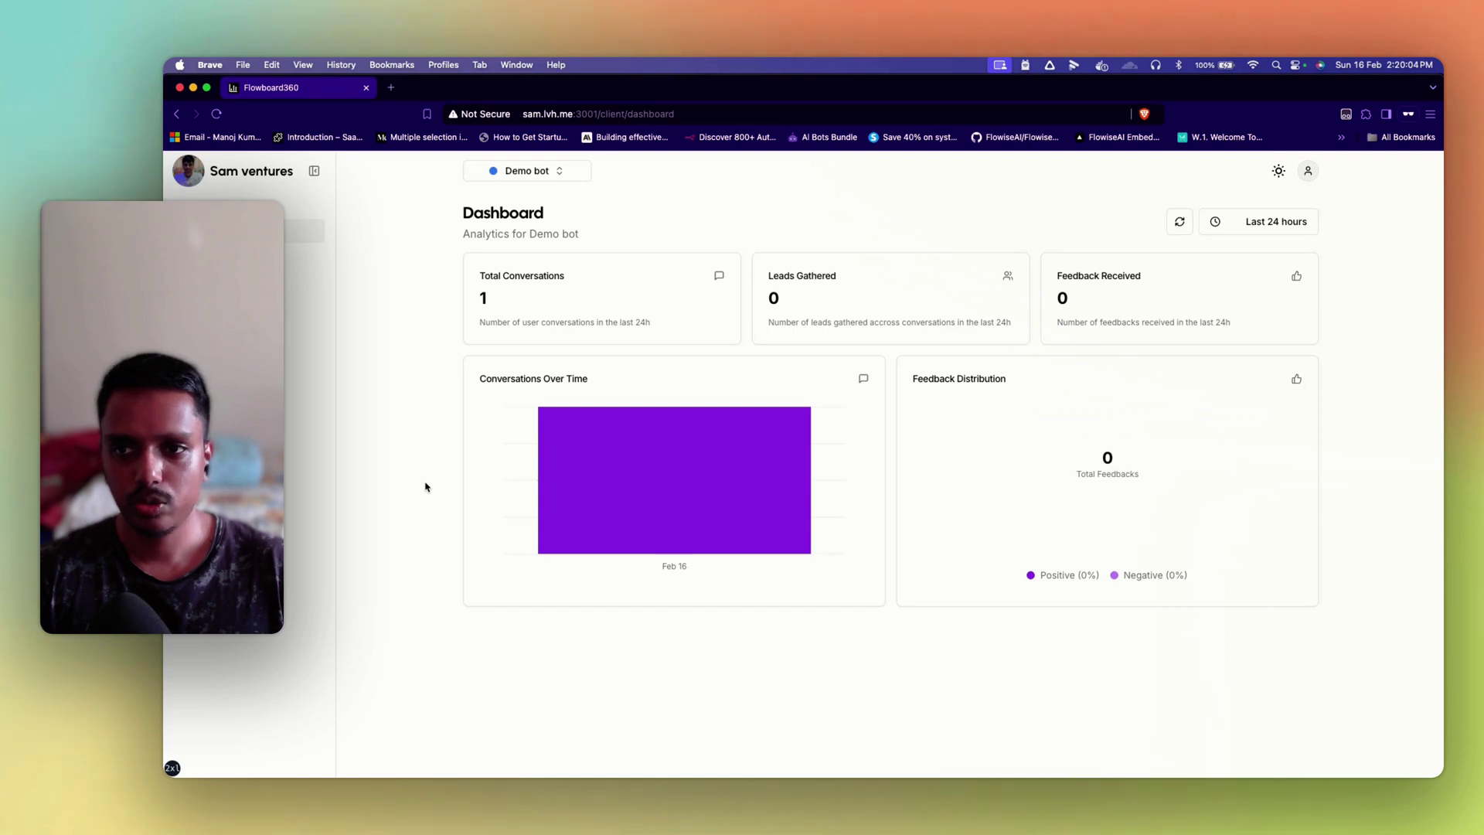
{"action": "left_click", "coordinate": [179, 88]}
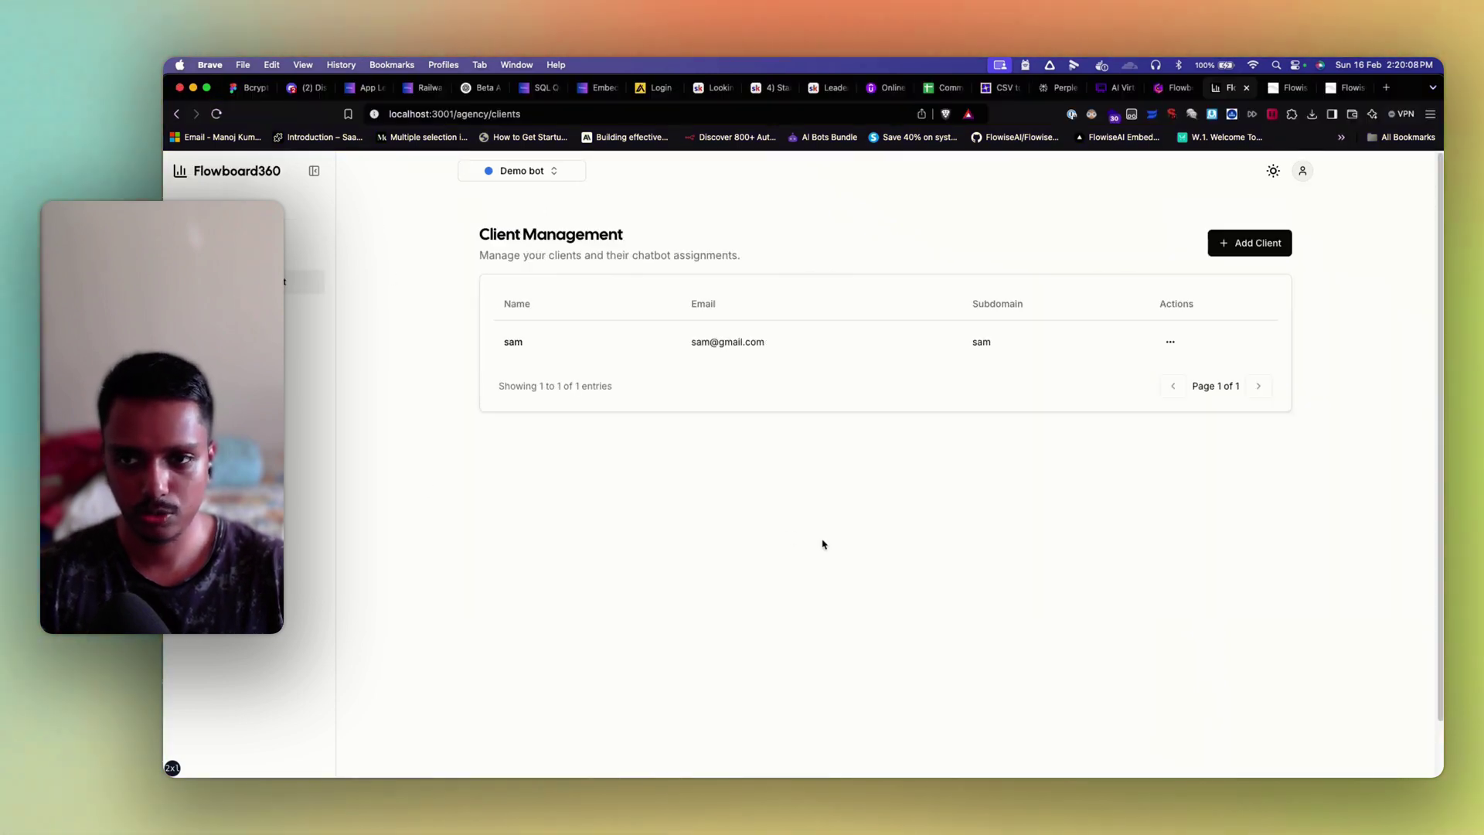